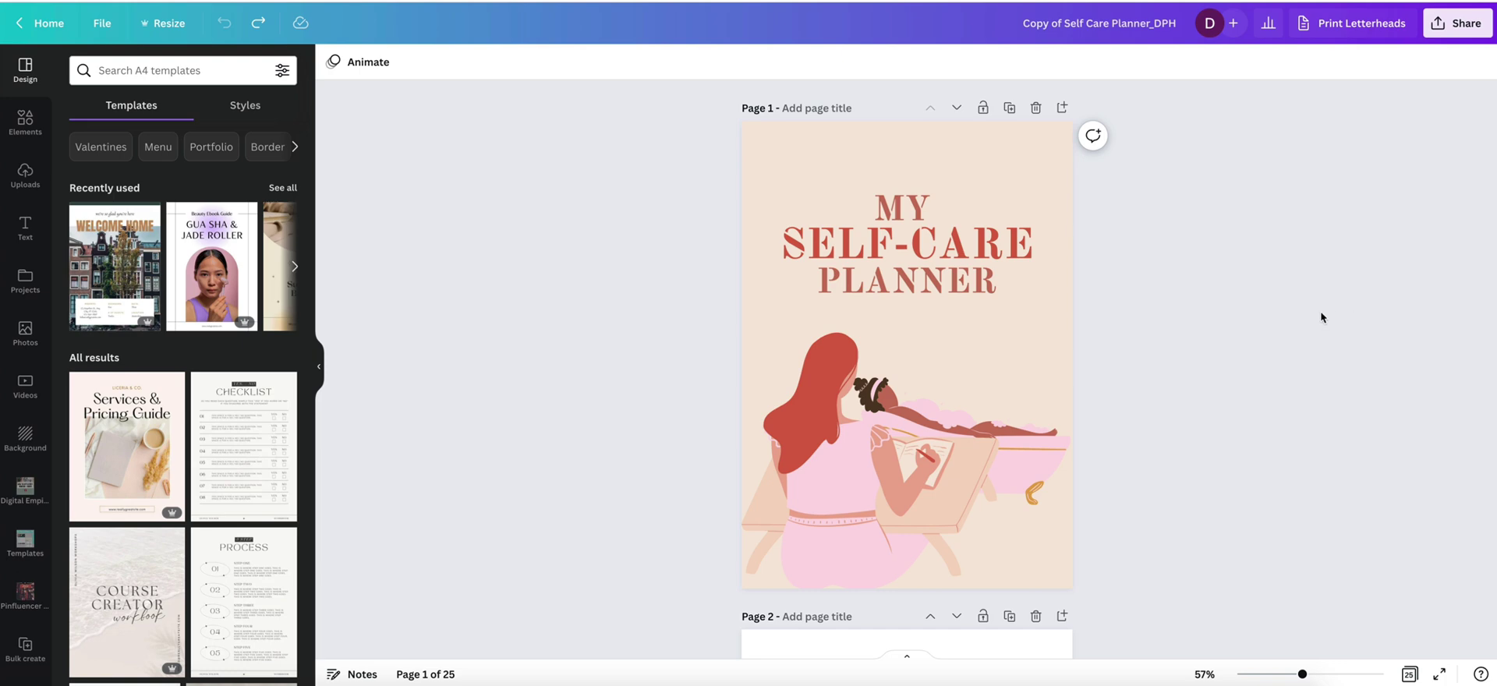
Review all pages of the self-care planner in the grid overview and reopen the cover page
{"action": "left_click", "coordinate": [1409, 675]}
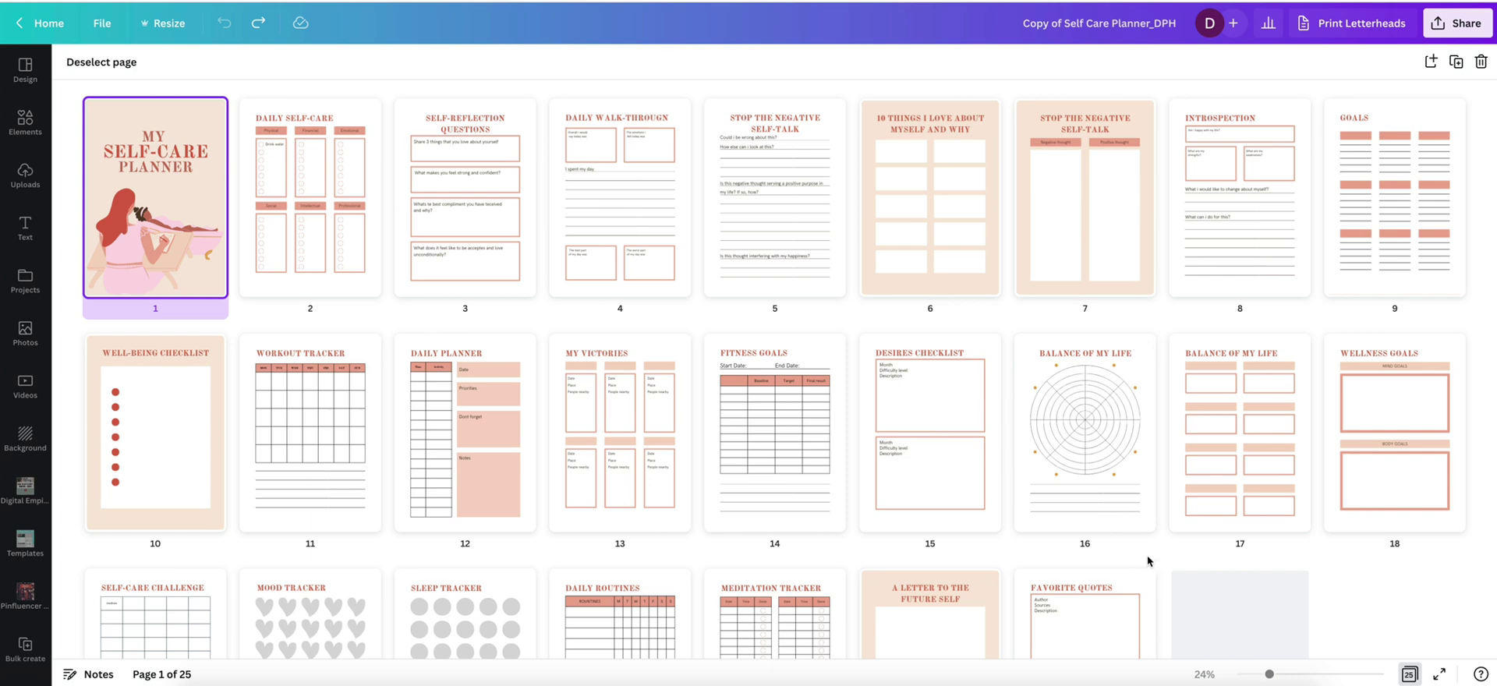
{"action": "scroll", "coordinate": [1148, 555], "scroll_direction": "down", "scroll_amount": 2}
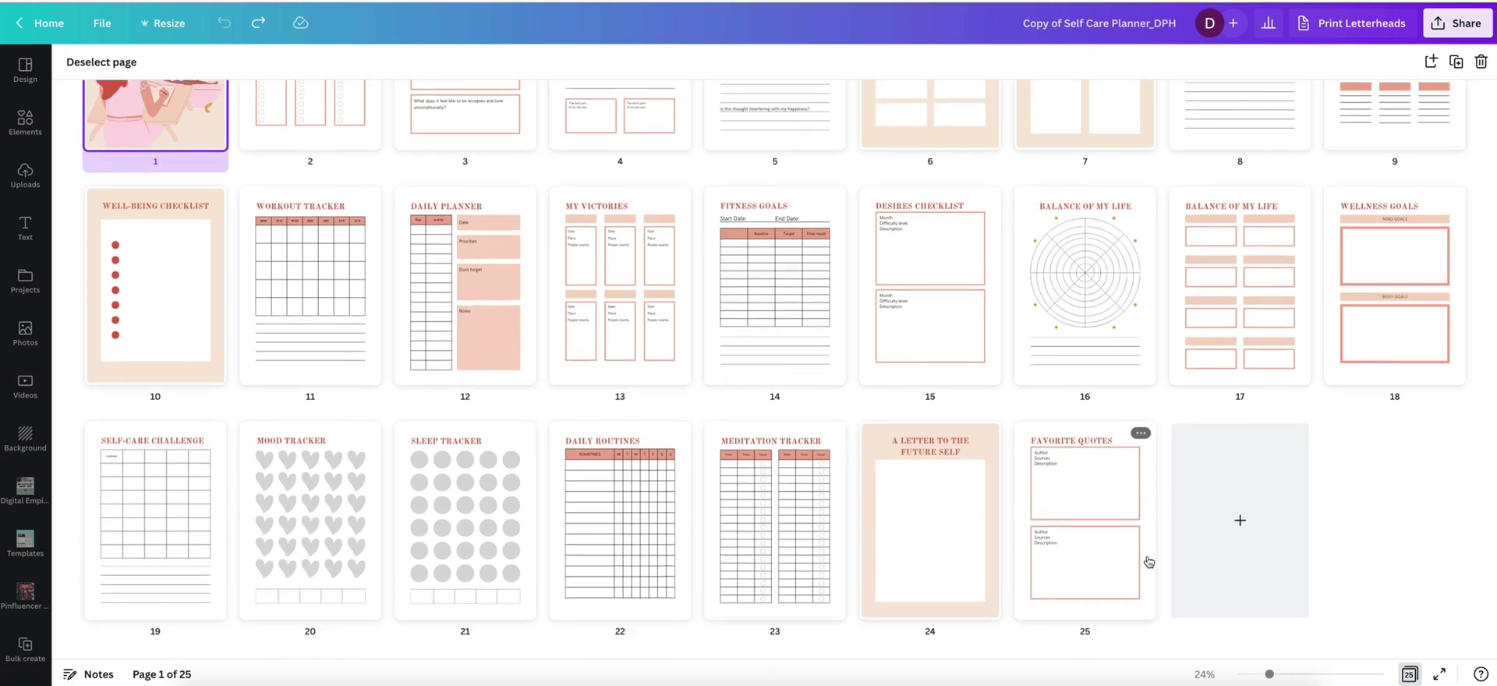
{"action": "scroll", "coordinate": [1148, 561], "scroll_direction": "up", "scroll_amount": 2}
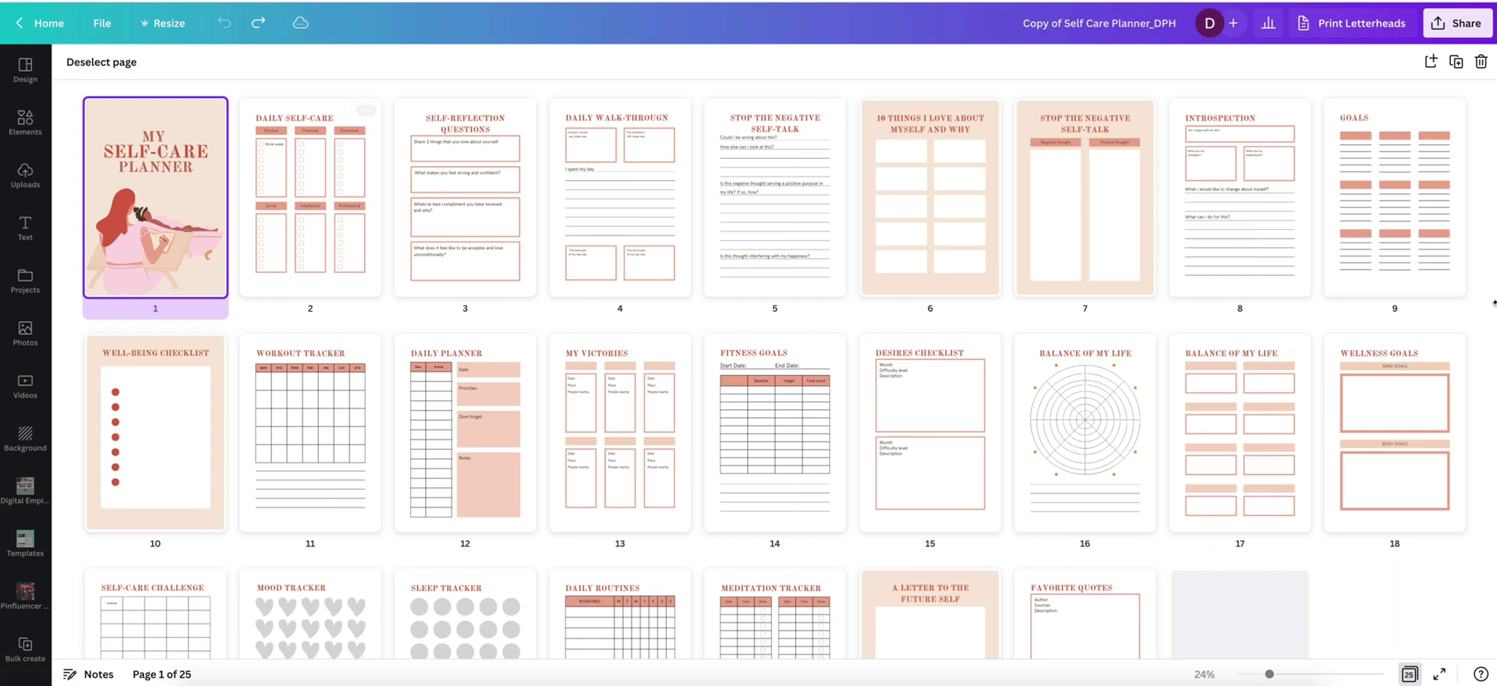
{"action": "double_click", "coordinate": [164, 158]}
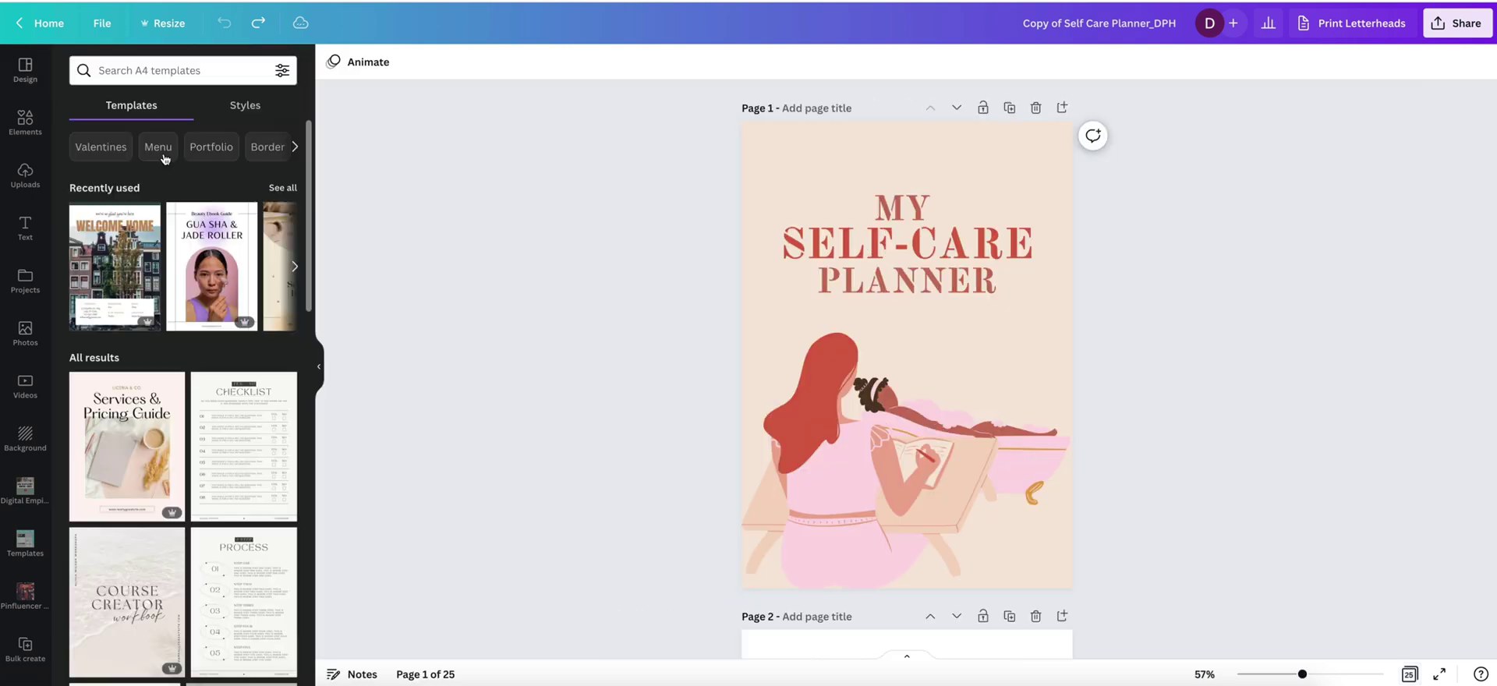
Try the pale yellow from the Vintage Village palette as the cover page's background colour
{"action": "left_click", "coordinate": [743, 156]}
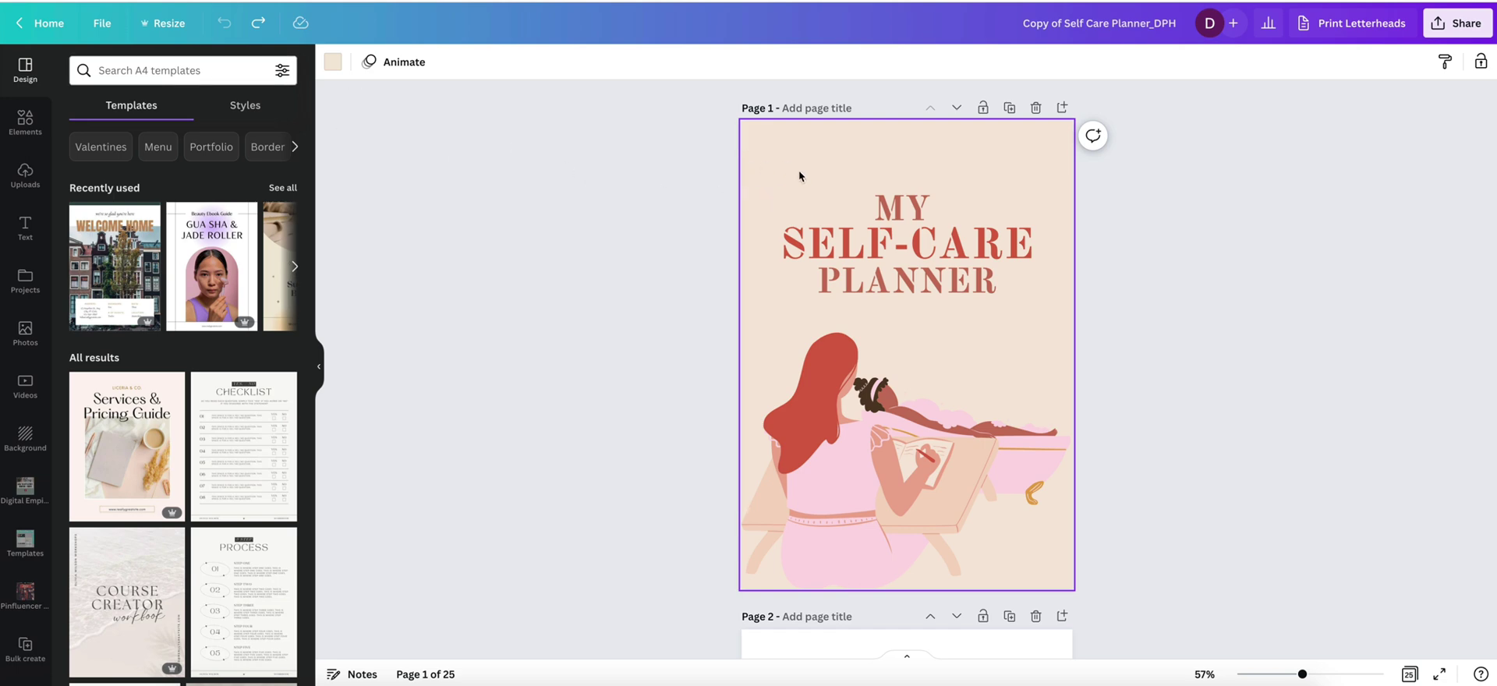
{"action": "left_click", "coordinate": [333, 62]}
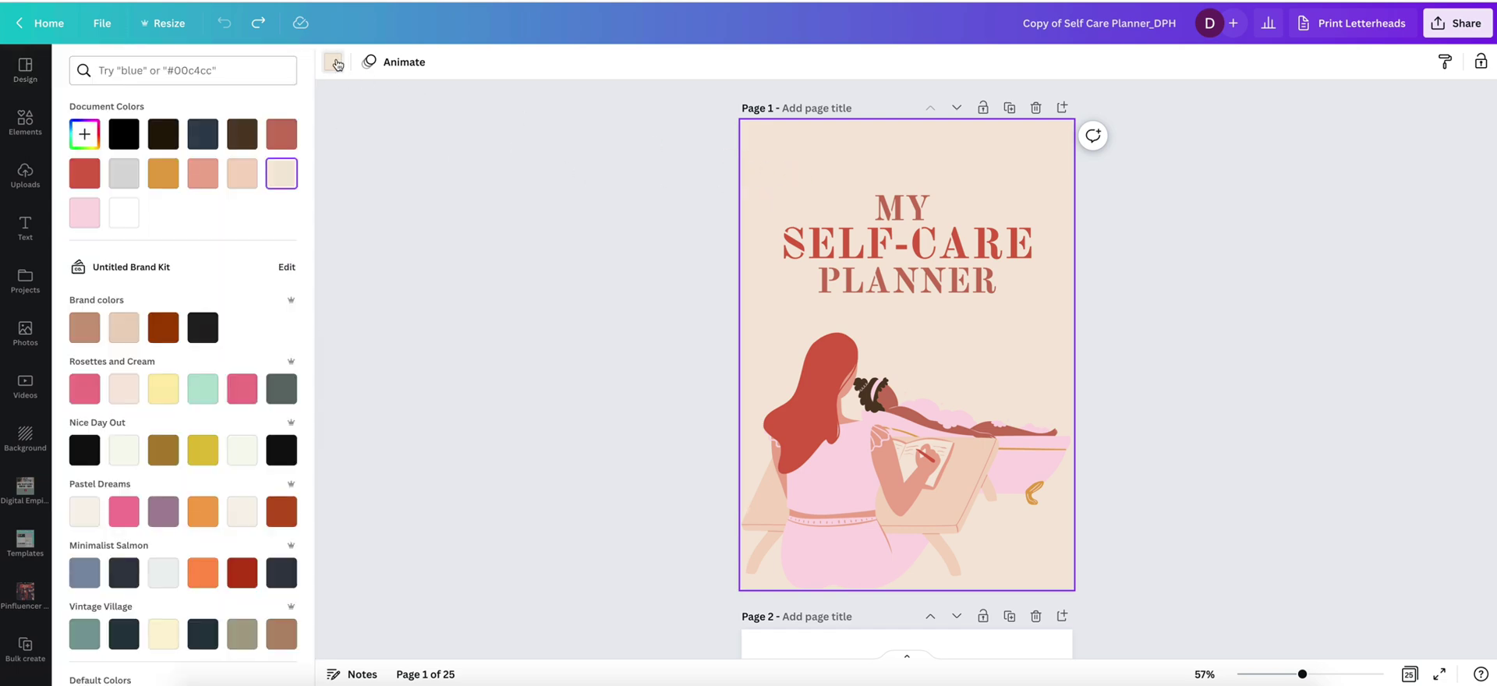
{"action": "left_click", "coordinate": [224, 77]}
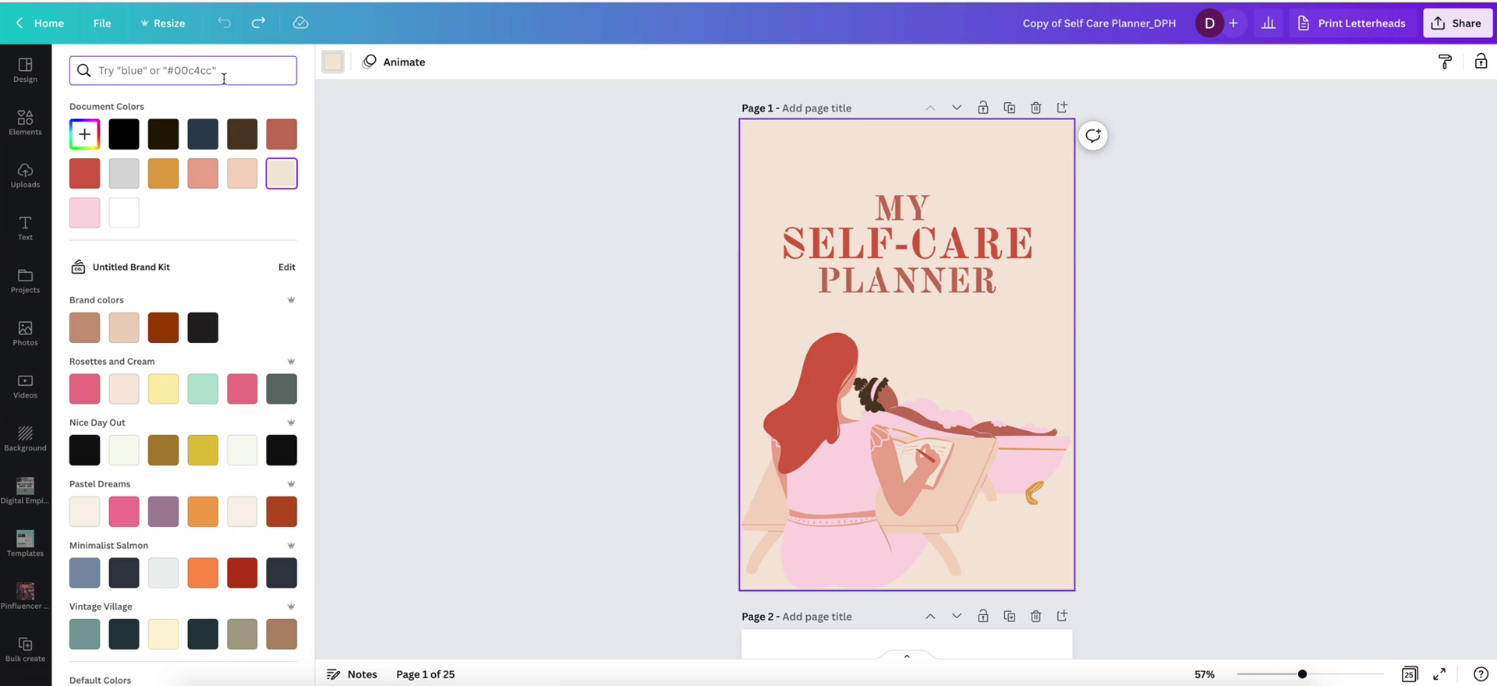
{"action": "scroll", "coordinate": [223, 468], "scroll_direction": "down", "scroll_amount": 2}
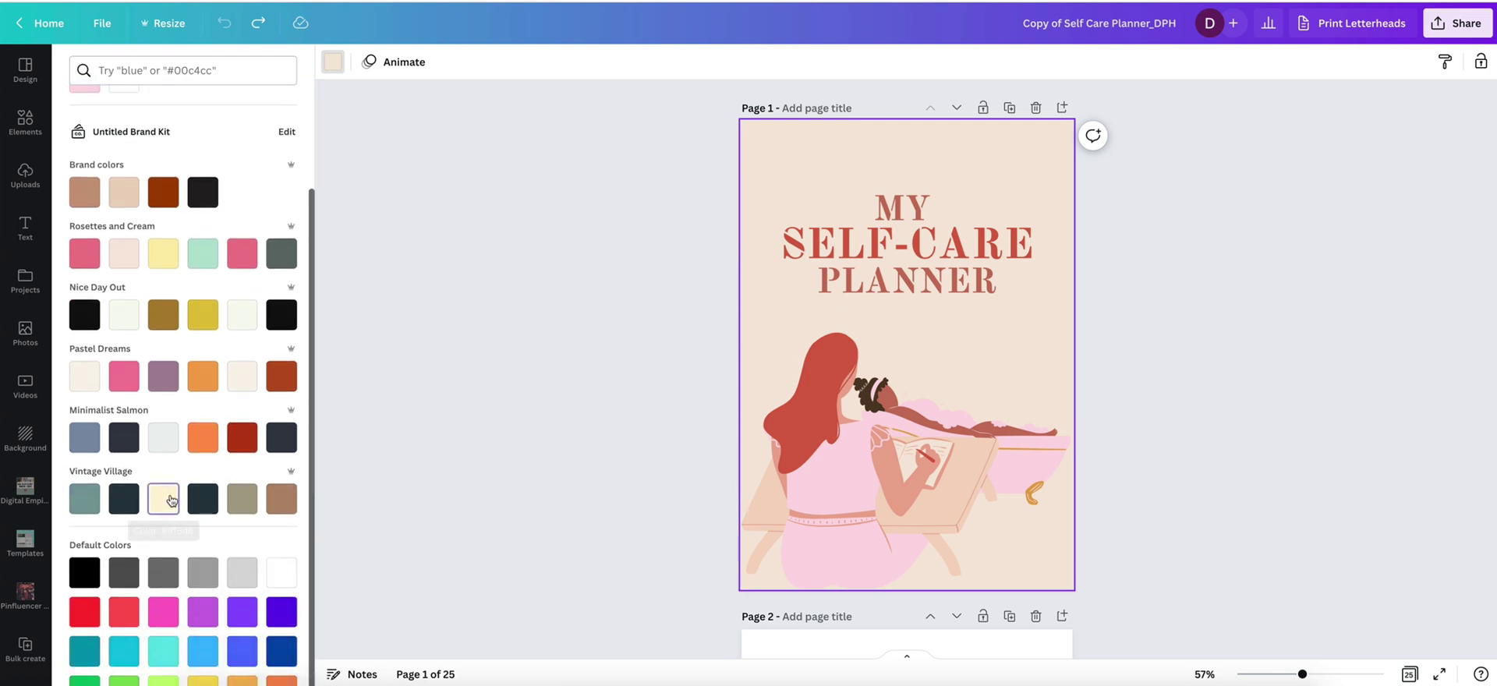
{"action": "left_click", "coordinate": [171, 500]}
{"action": "scroll", "coordinate": [232, 428], "scroll_direction": "down", "scroll_amount": 1}
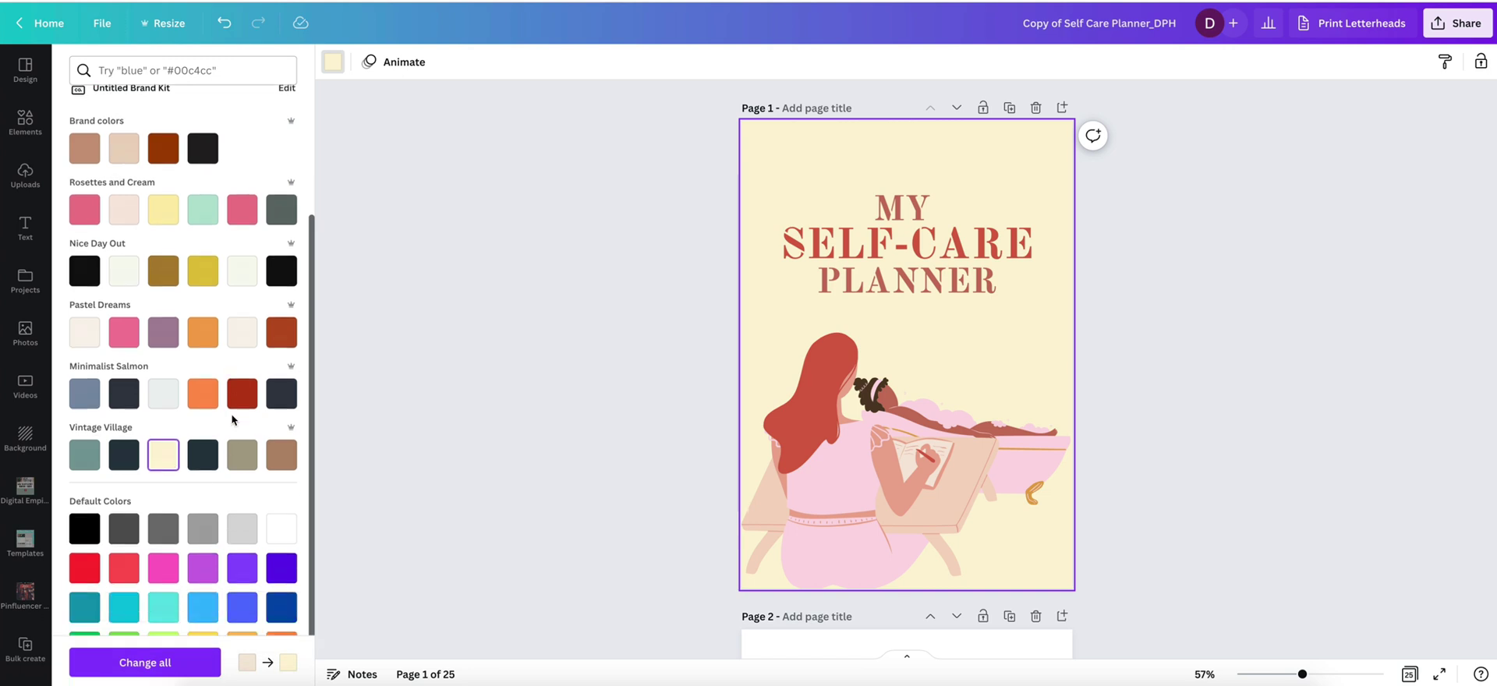
{"action": "scroll", "coordinate": [231, 421], "scroll_direction": "up", "scroll_amount": 3}
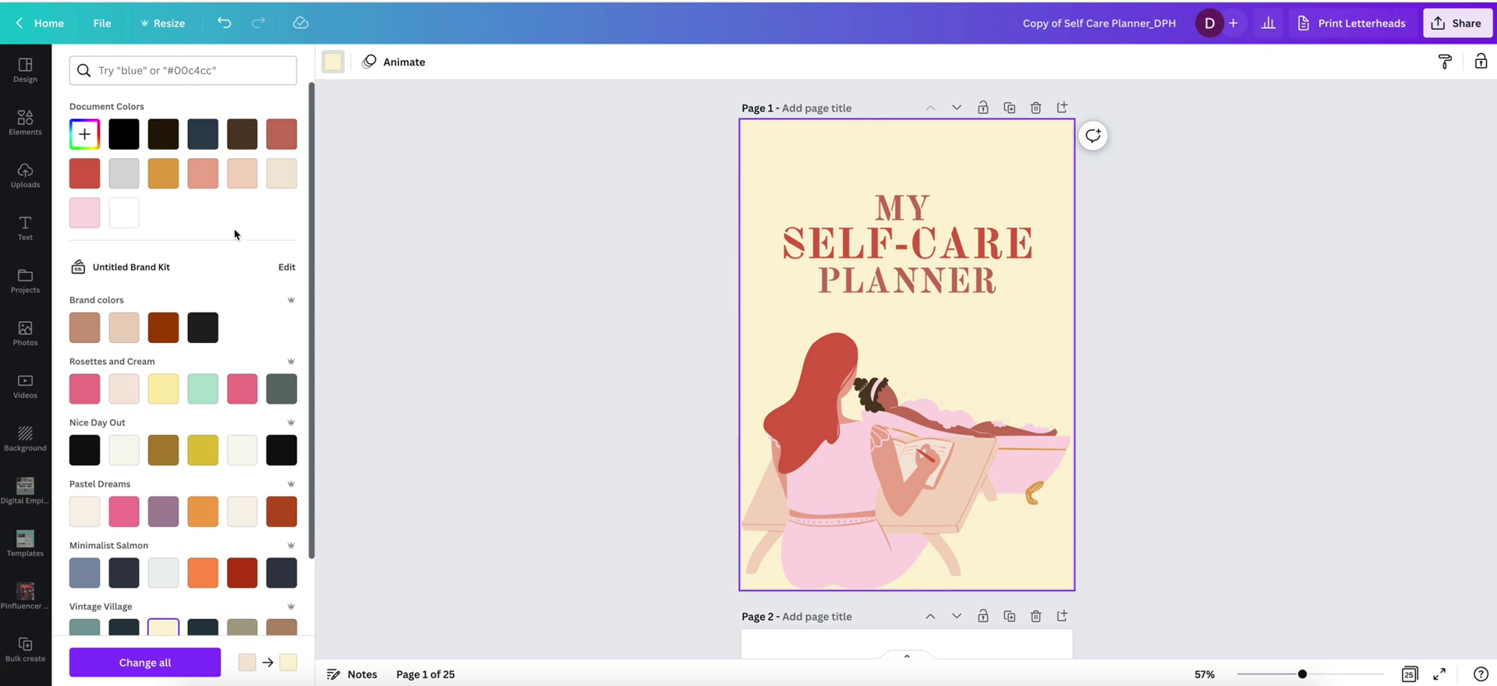
Search the colours for "pastel", set the cover background to the Pastel Meltaways light pink and apply the change to all pages
{"action": "left_click", "coordinate": [260, 82]}
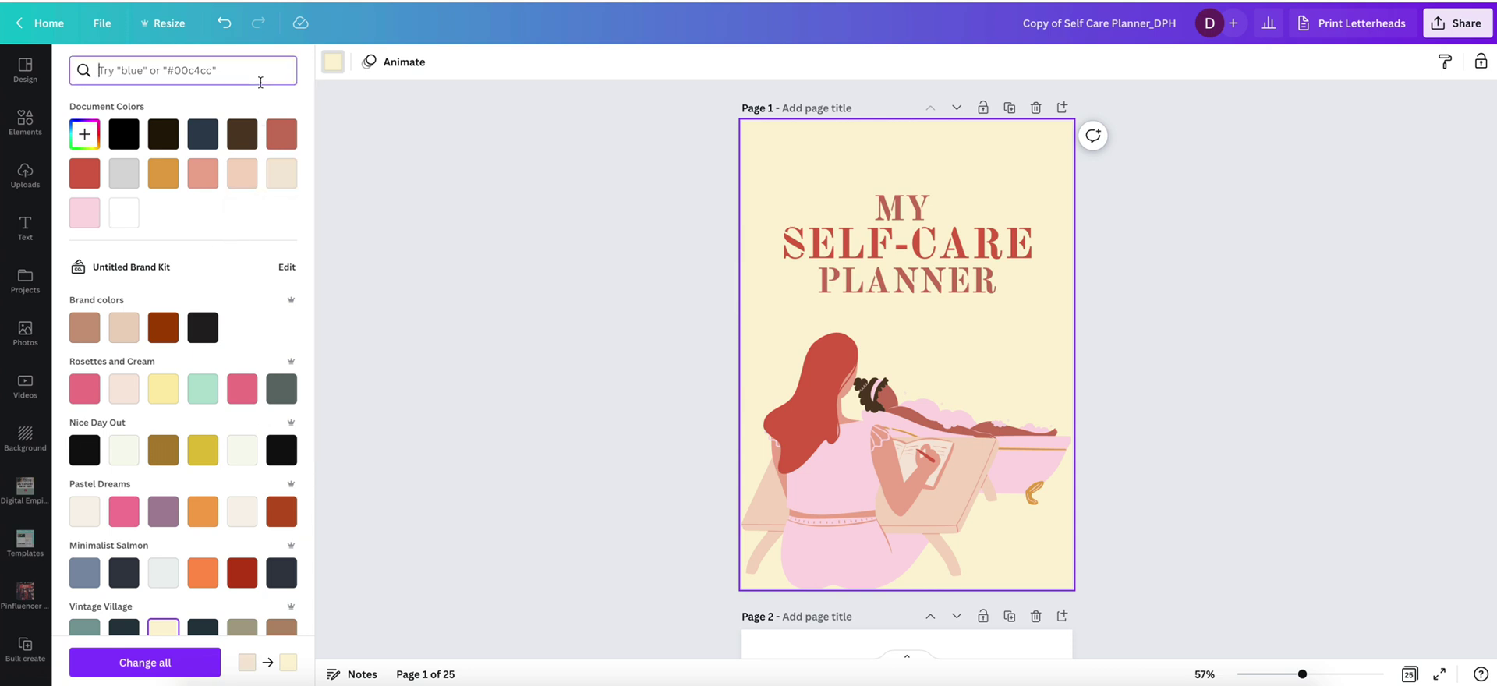
{"action": "type", "text": "pastel"}
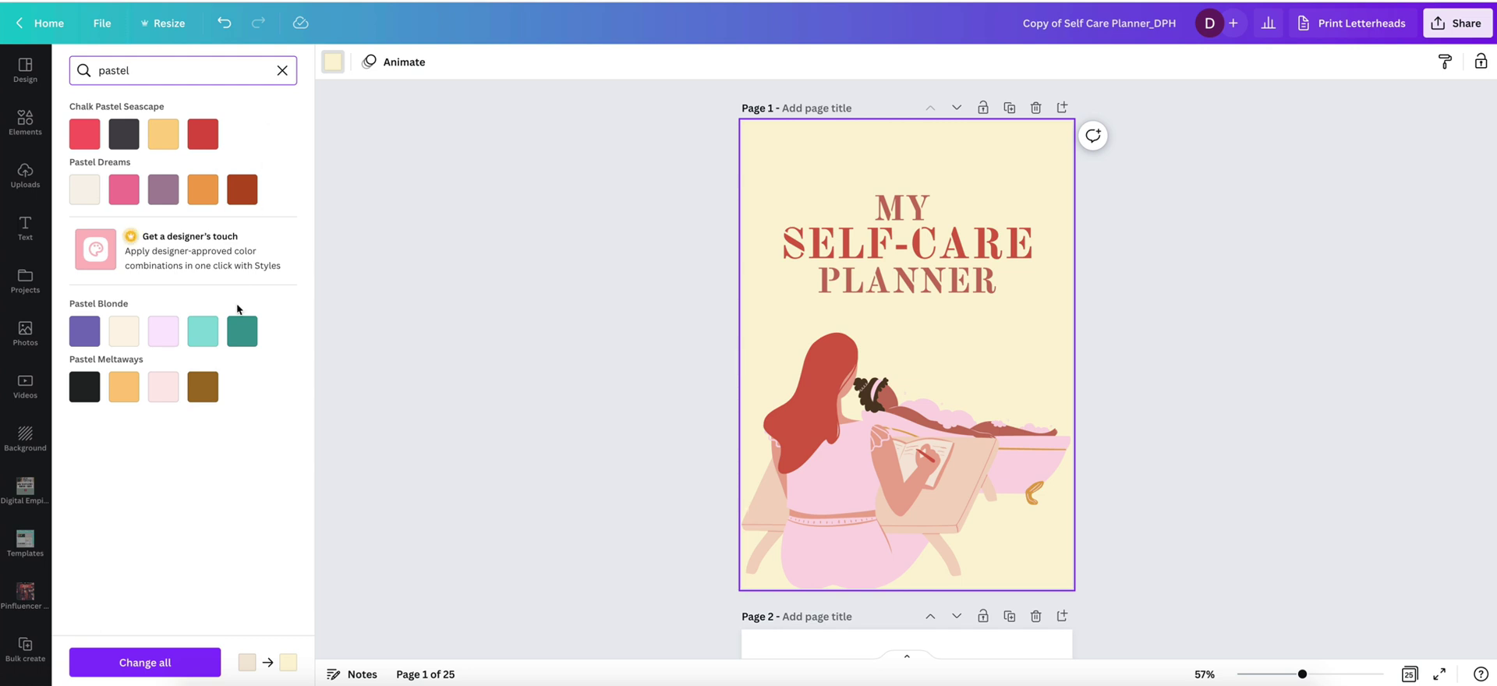
{"action": "left_click", "coordinate": [171, 397]}
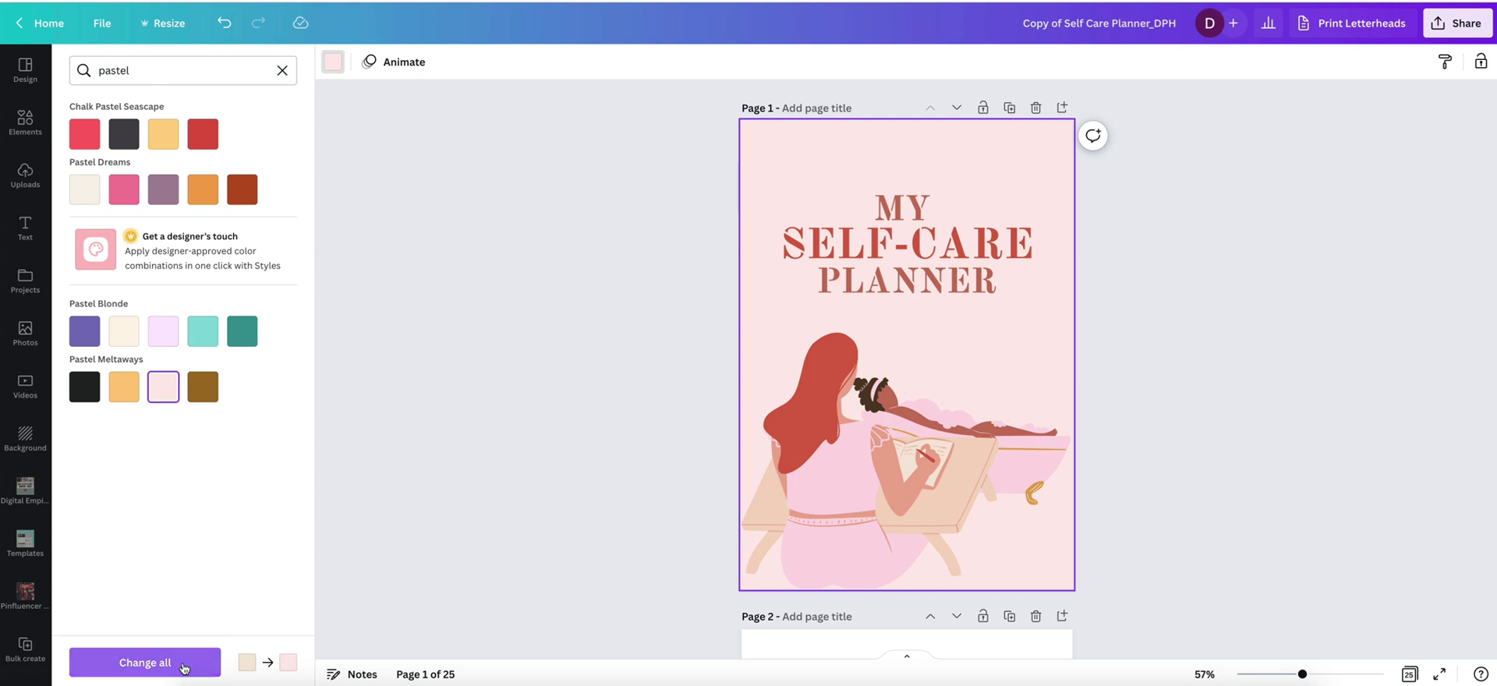
{"action": "left_click", "coordinate": [184, 664]}
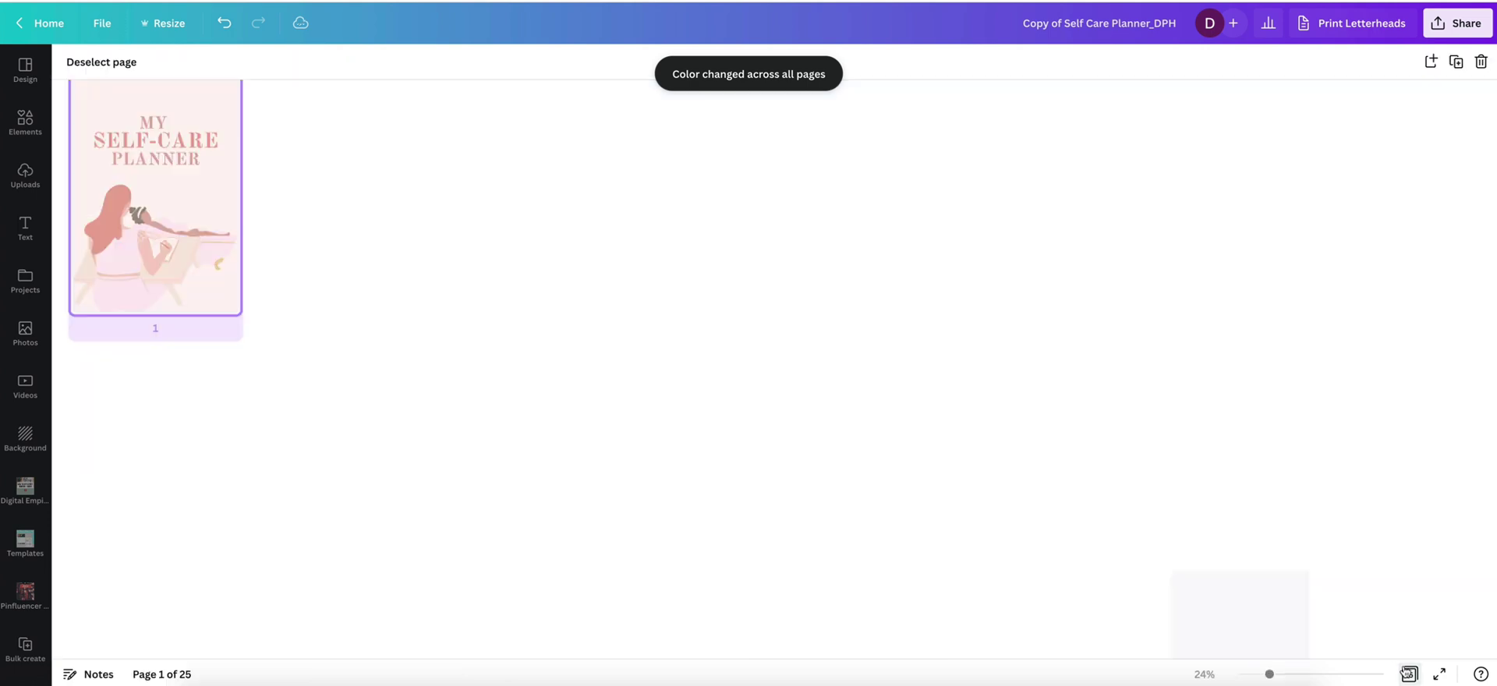
Check the new background colour across all planner pages in the grid overview and return to the cover page
{"action": "left_click", "coordinate": [1409, 673]}
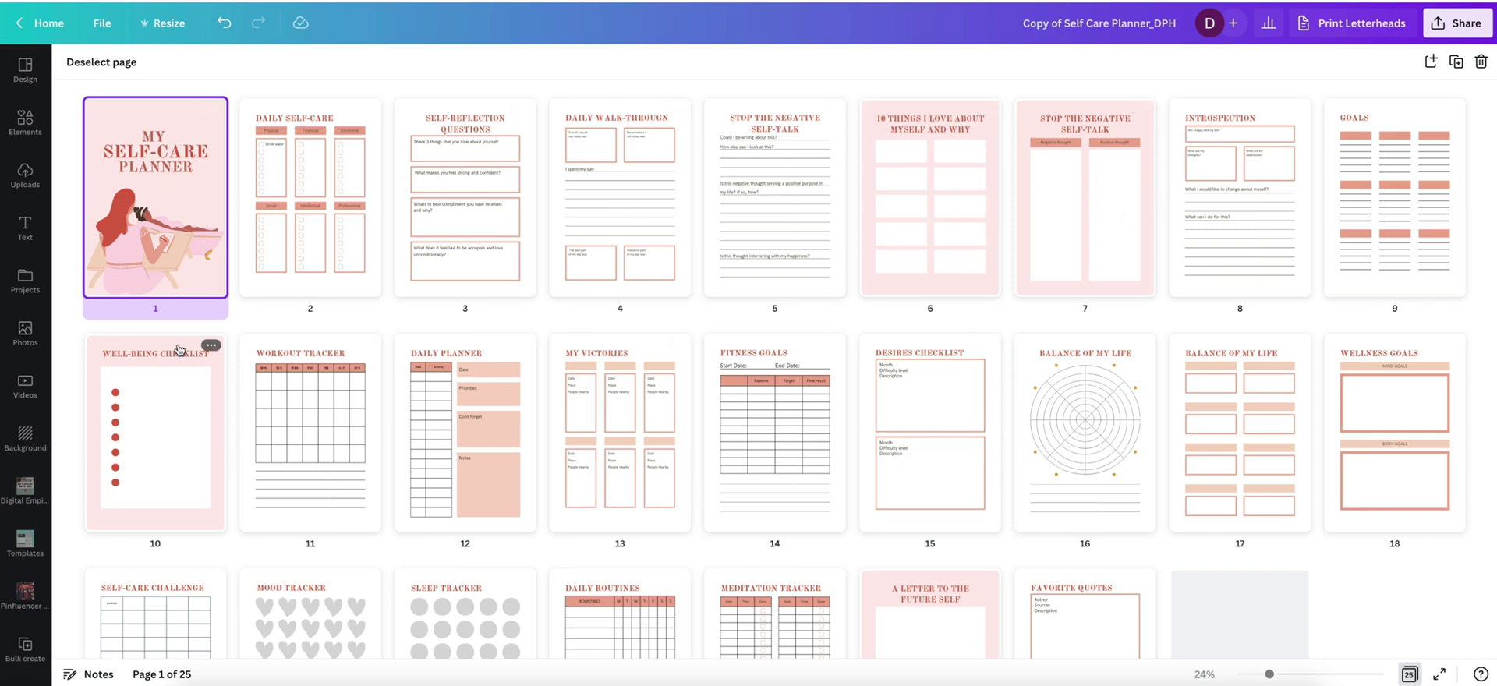
{"action": "scroll", "coordinate": [226, 480], "scroll_direction": "down", "scroll_amount": 2}
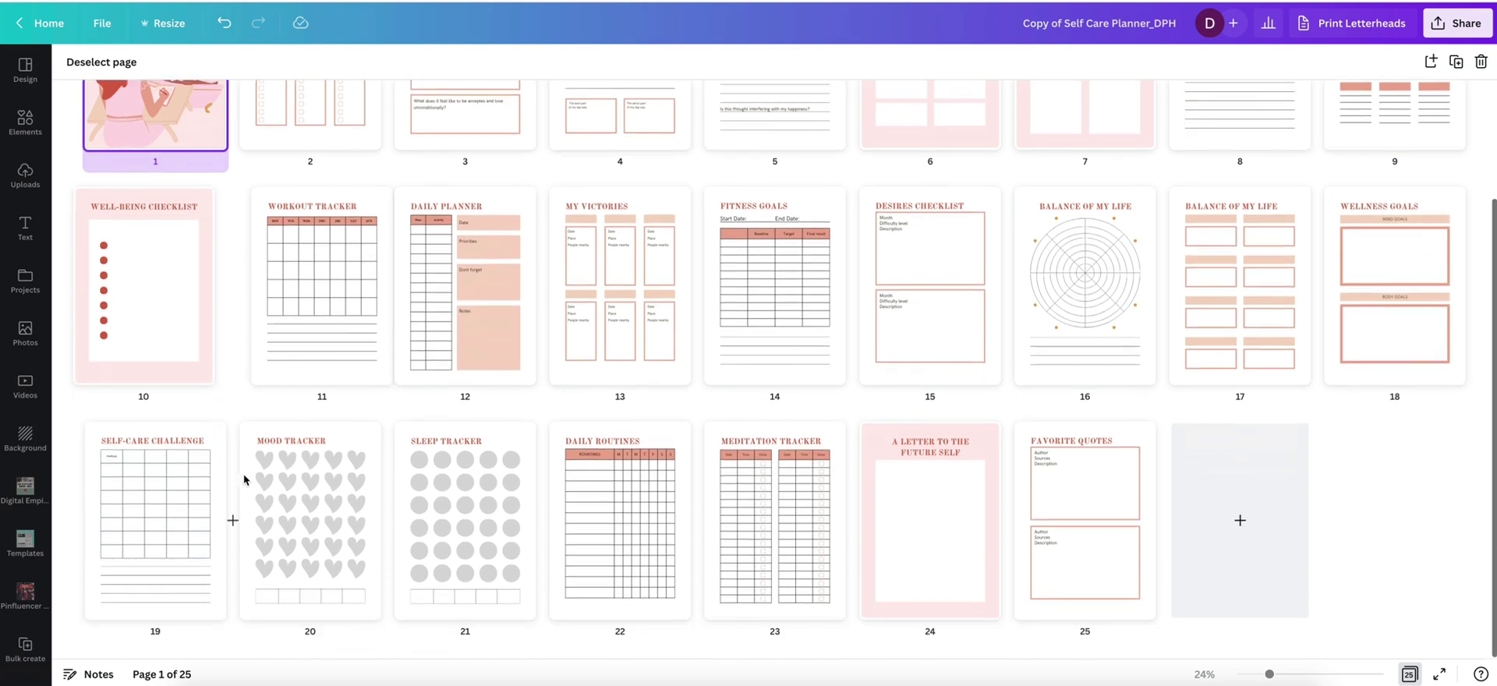
{"action": "scroll", "coordinate": [878, 545], "scroll_direction": "up", "scroll_amount": 2}
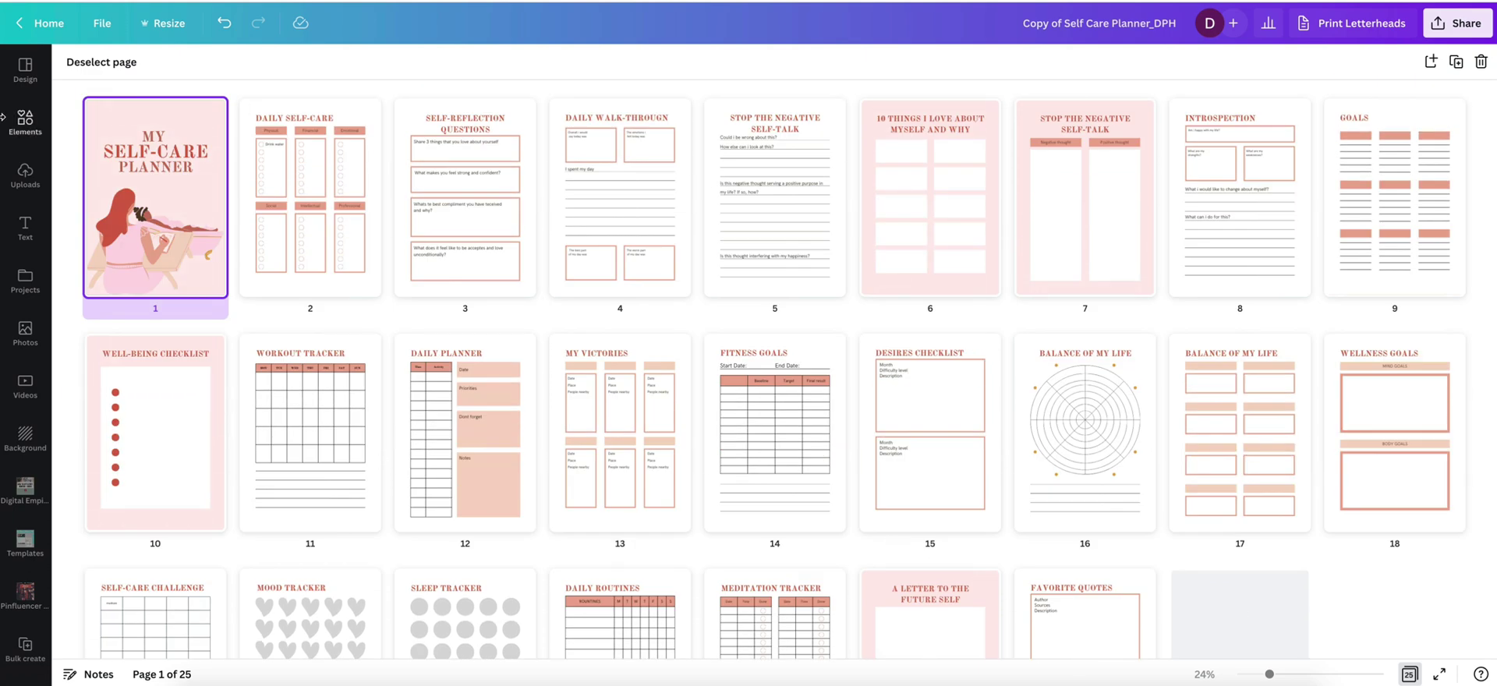
{"action": "double_click", "coordinate": [110, 201]}
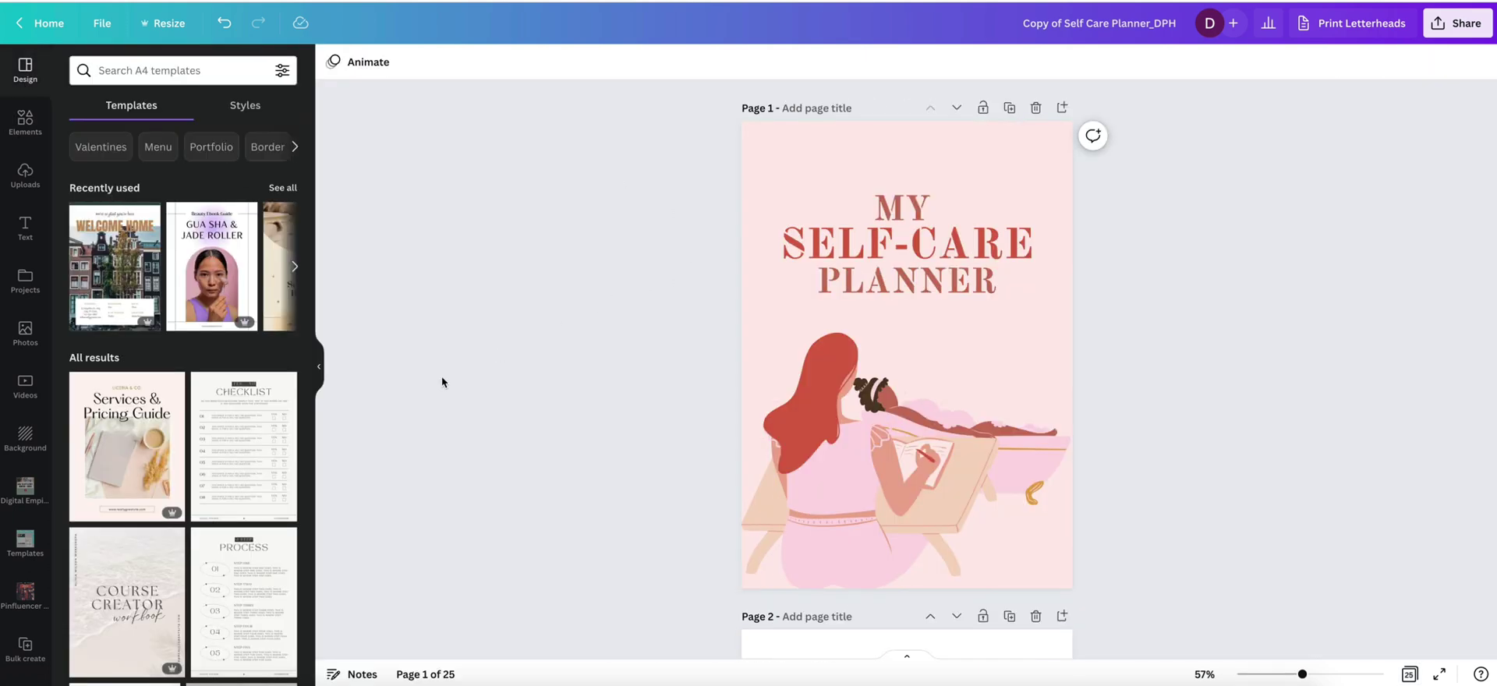
{"action": "left_click", "coordinate": [323, 370]}
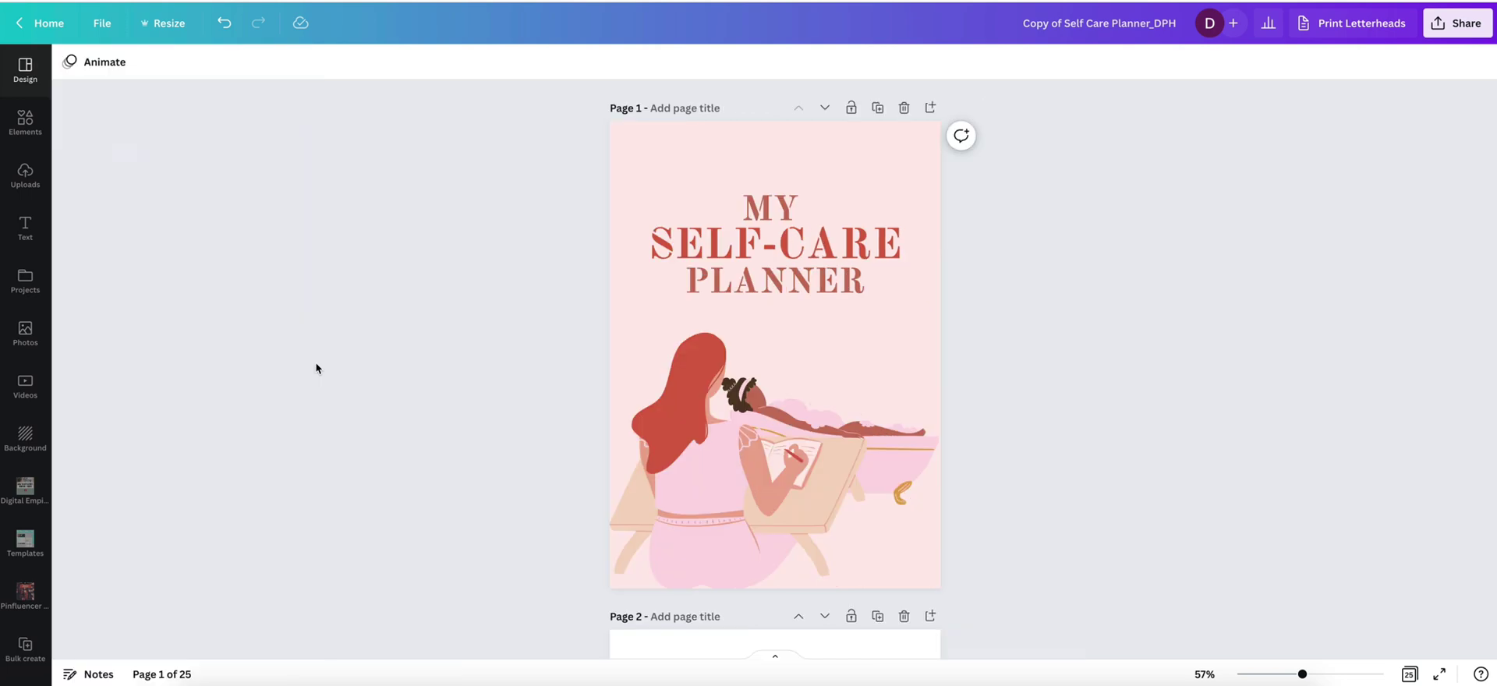
{"action": "left_click", "coordinate": [757, 252]}
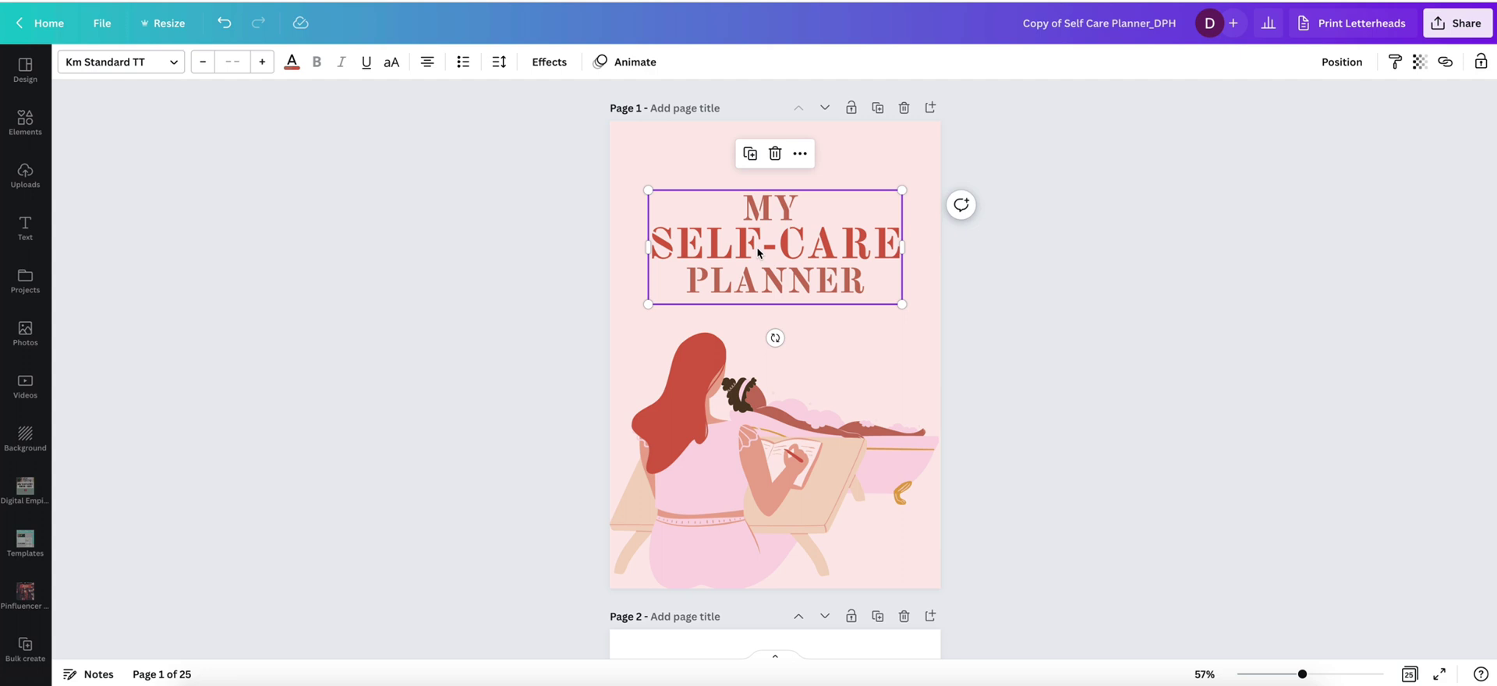
{"action": "double_click", "coordinate": [772, 226]}
{"action": "left_click", "coordinate": [757, 206]}
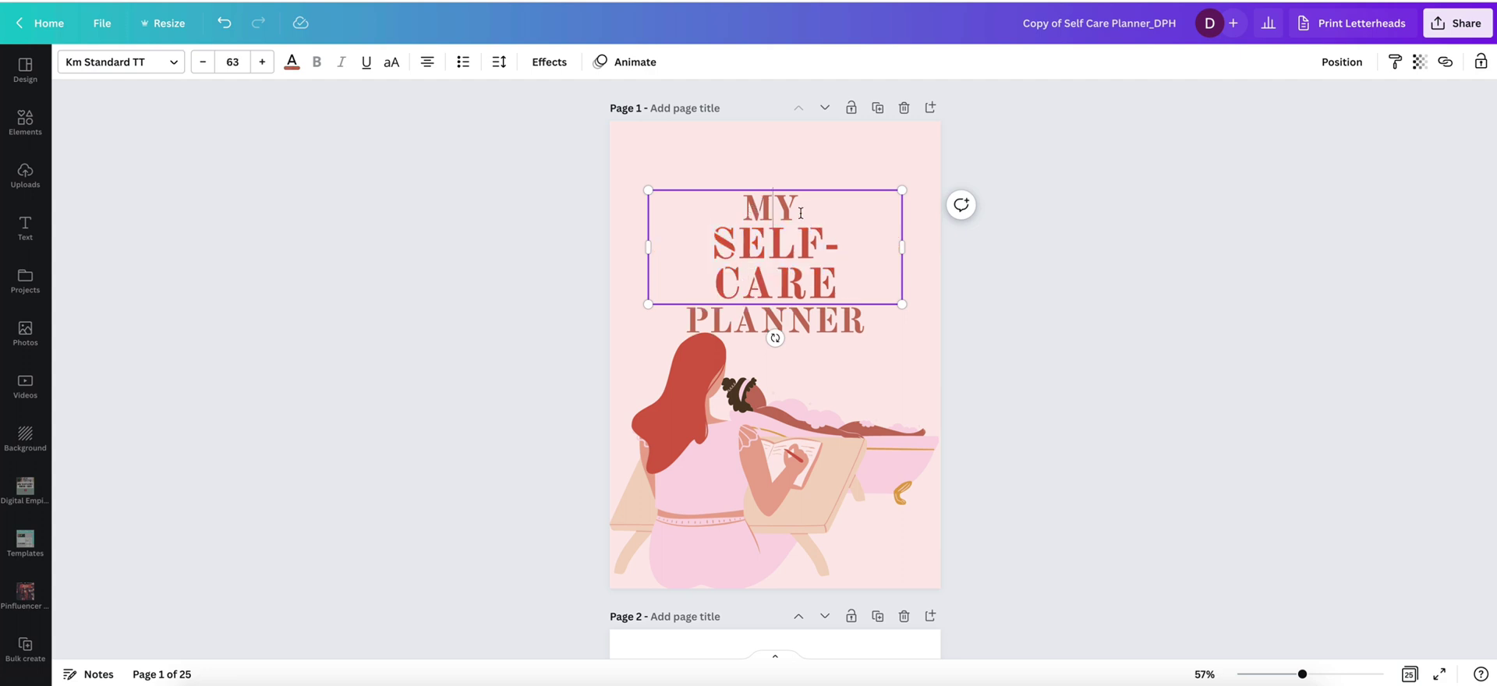
{"action": "left_click", "coordinate": [951, 308]}
{"action": "left_click", "coordinate": [815, 209]}
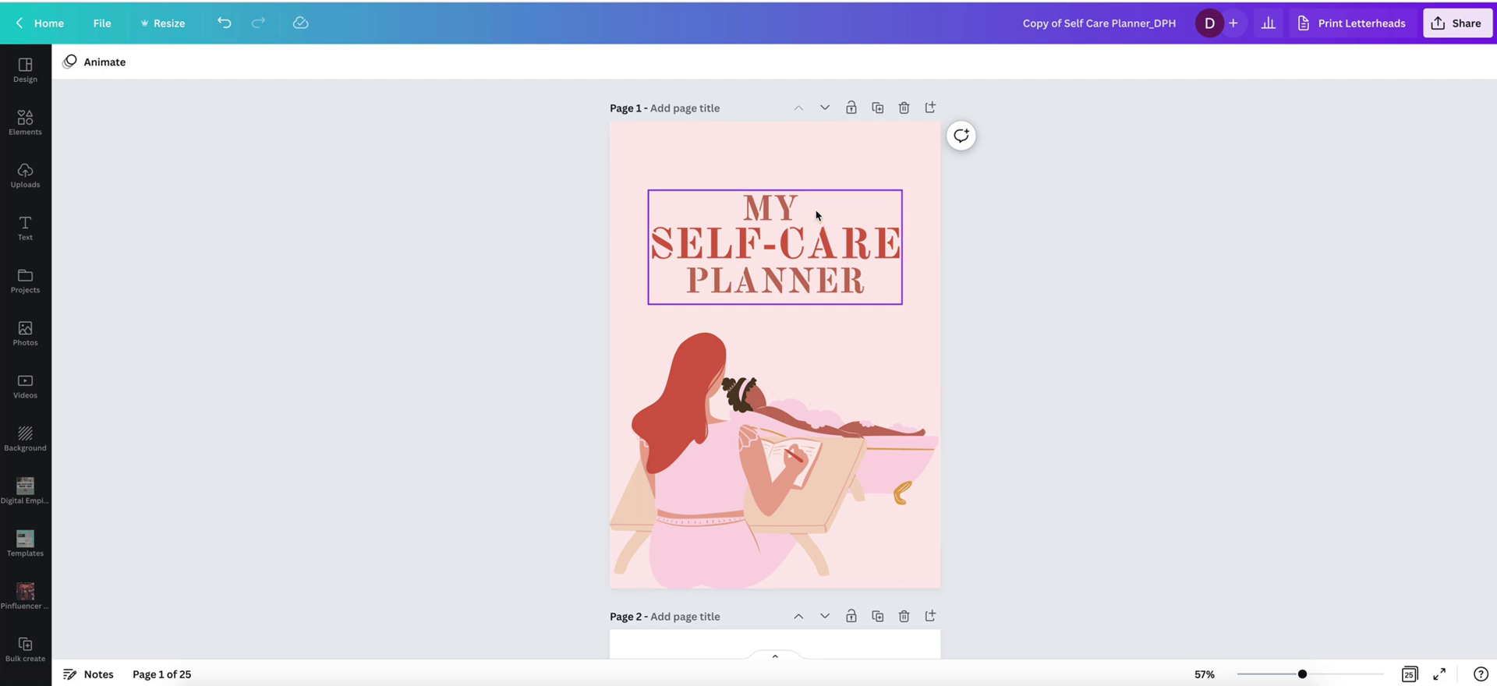
{"action": "left_click", "coordinate": [810, 211]}
{"action": "left_click_drag", "start_coordinate": [811, 210], "coordinate": [742, 205]}
{"action": "left_click", "coordinate": [1050, 274]}
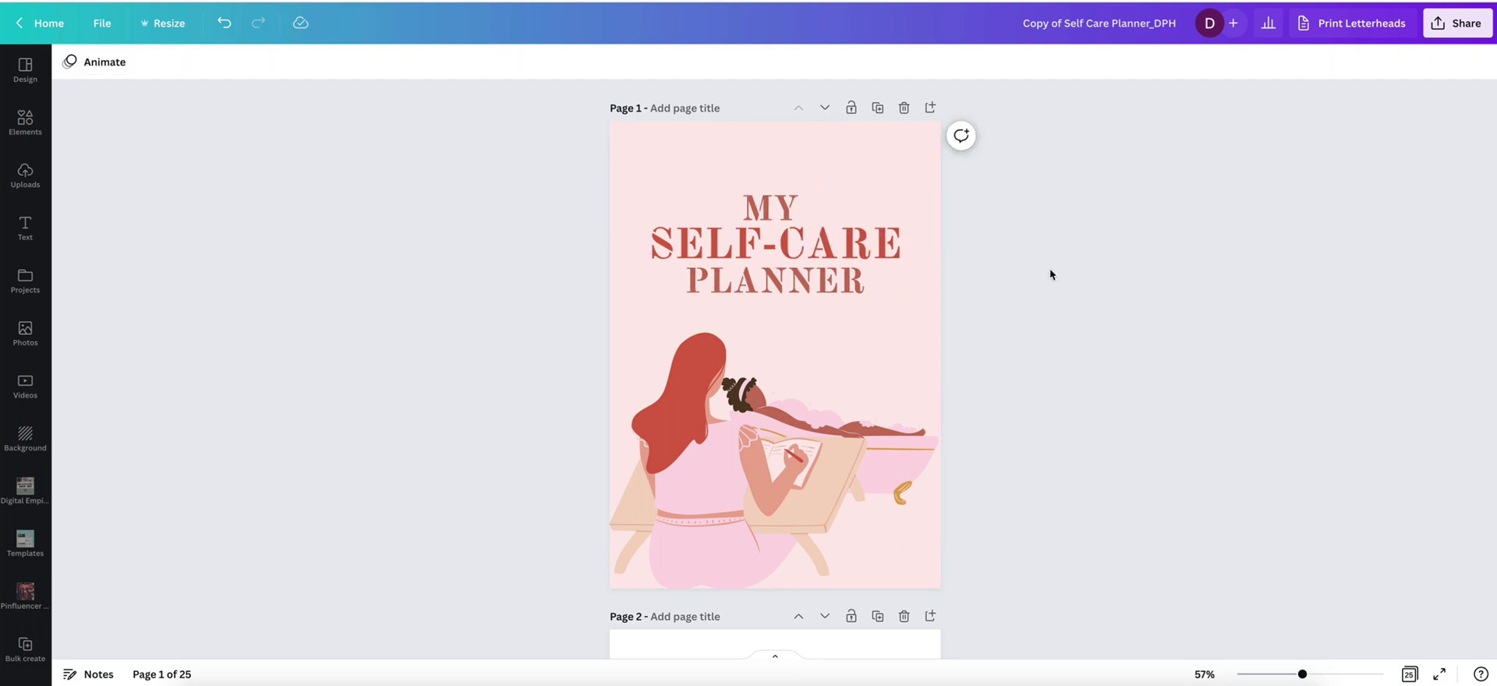
Try the brand black, Nice Day Out black, Rosettes and Cream grey-green and Vintage Village muted teal as the cover title's text colour
{"action": "left_click", "coordinate": [844, 267]}
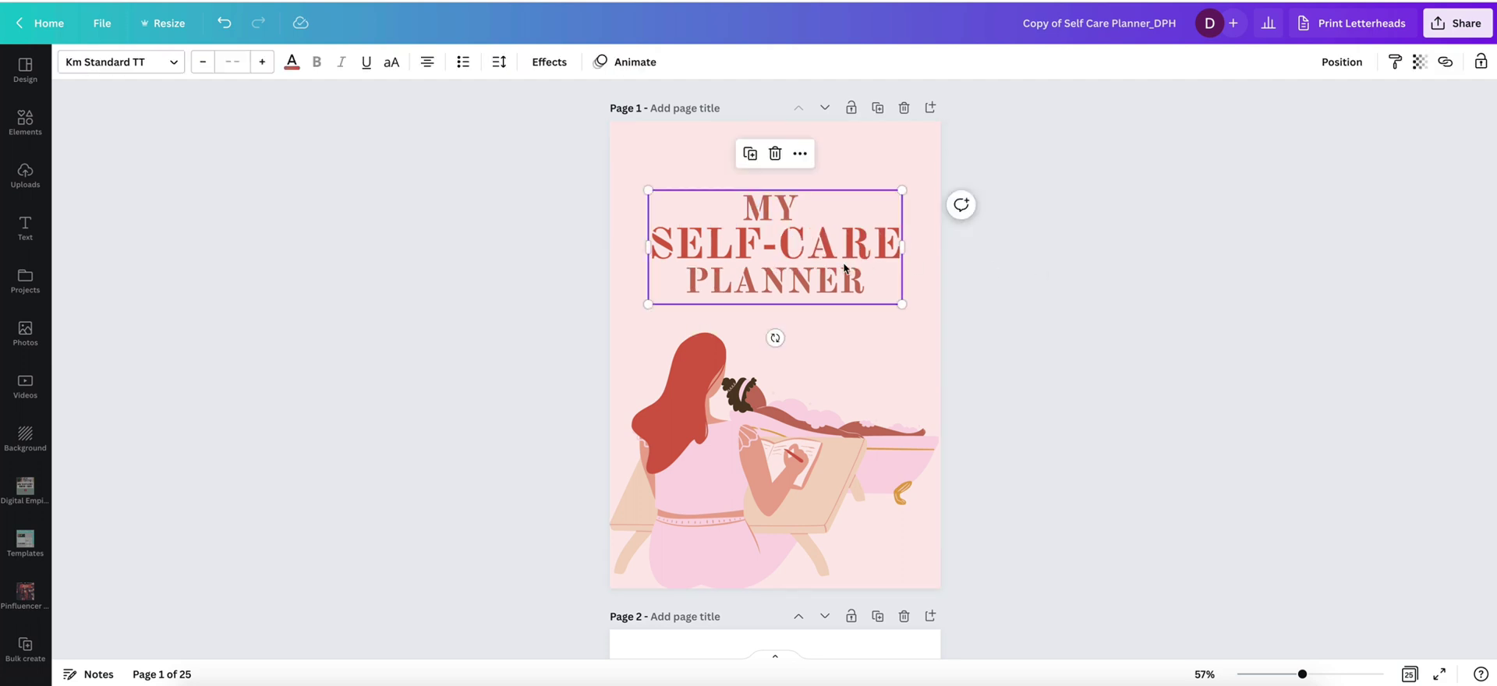
{"action": "scroll", "coordinate": [1025, 327], "scroll_direction": "down", "scroll_amount": 6}
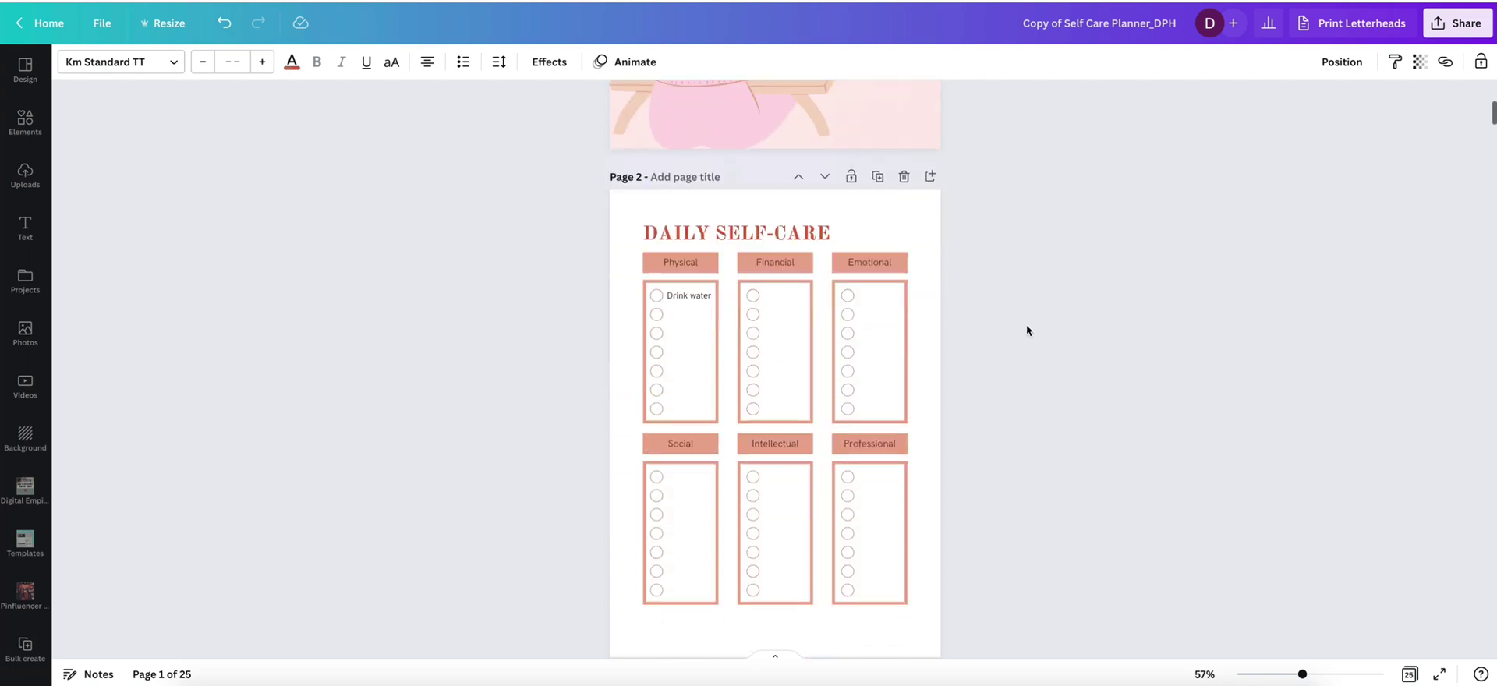
{"action": "scroll", "coordinate": [1026, 327], "scroll_direction": "up", "scroll_amount": 8}
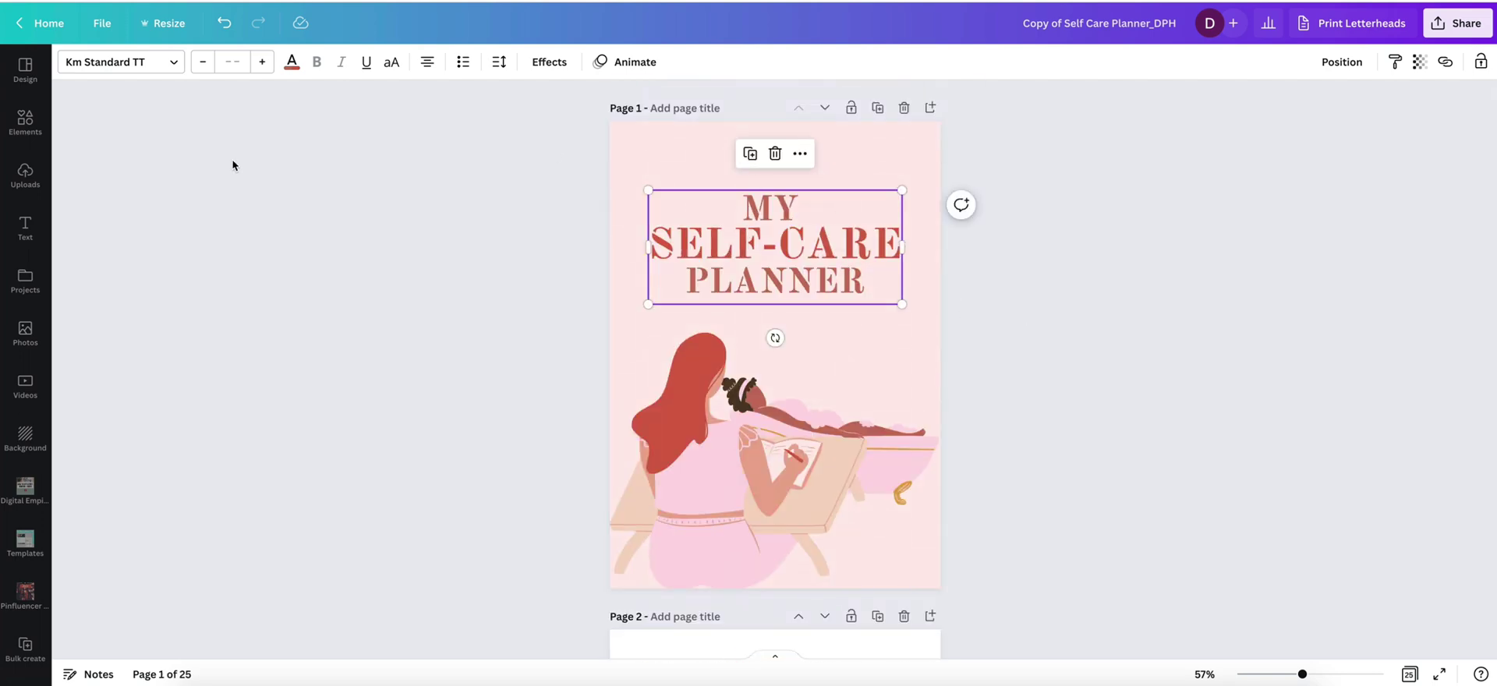
{"action": "left_click", "coordinate": [291, 62]}
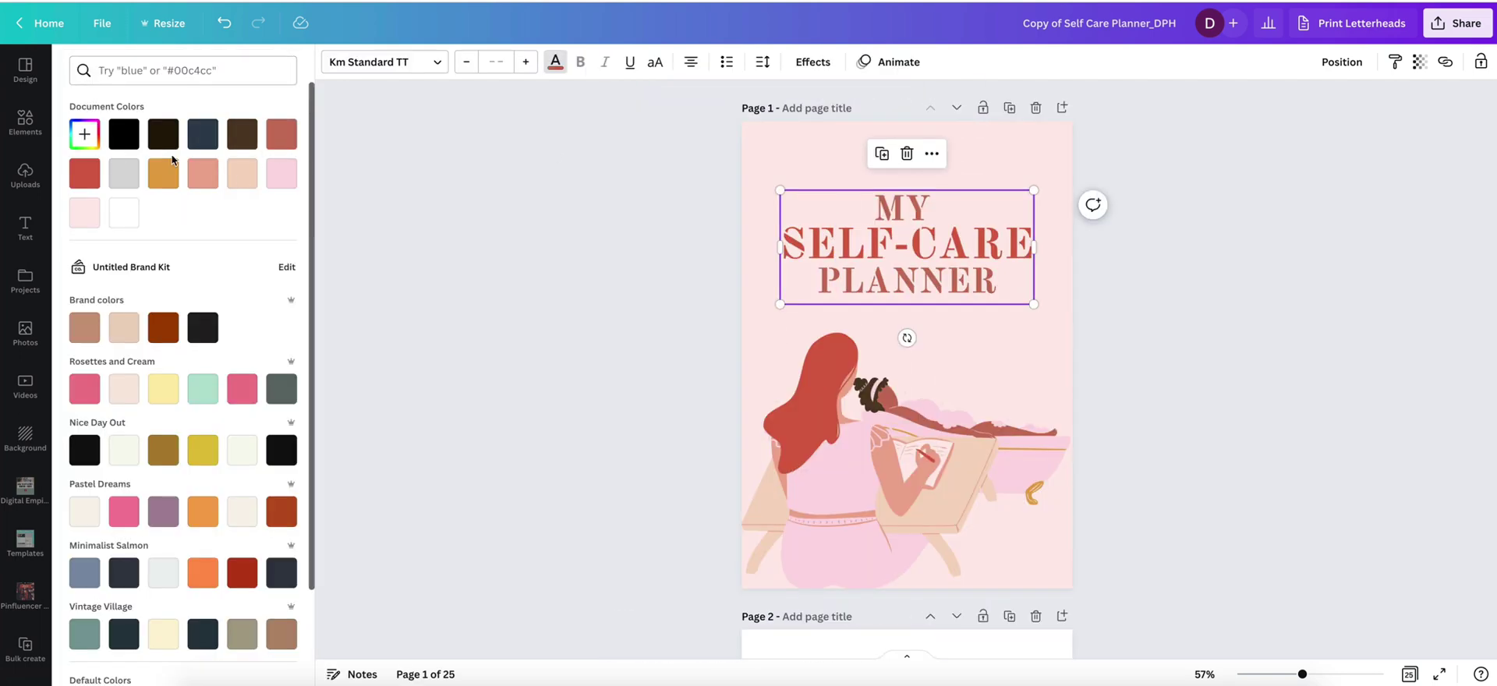
{"action": "left_click", "coordinate": [208, 332]}
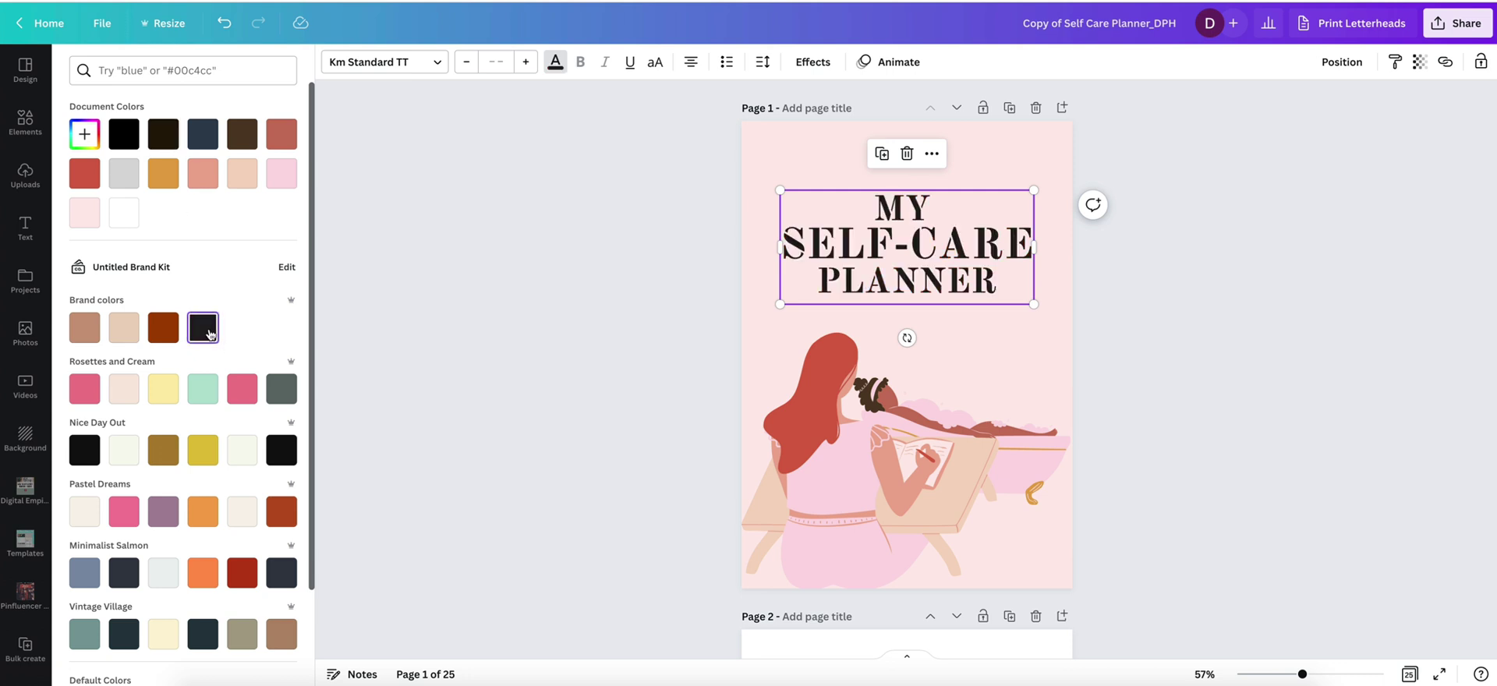
{"action": "scroll", "coordinate": [286, 343], "scroll_direction": "down", "scroll_amount": 2}
{"action": "left_click", "coordinate": [283, 343]}
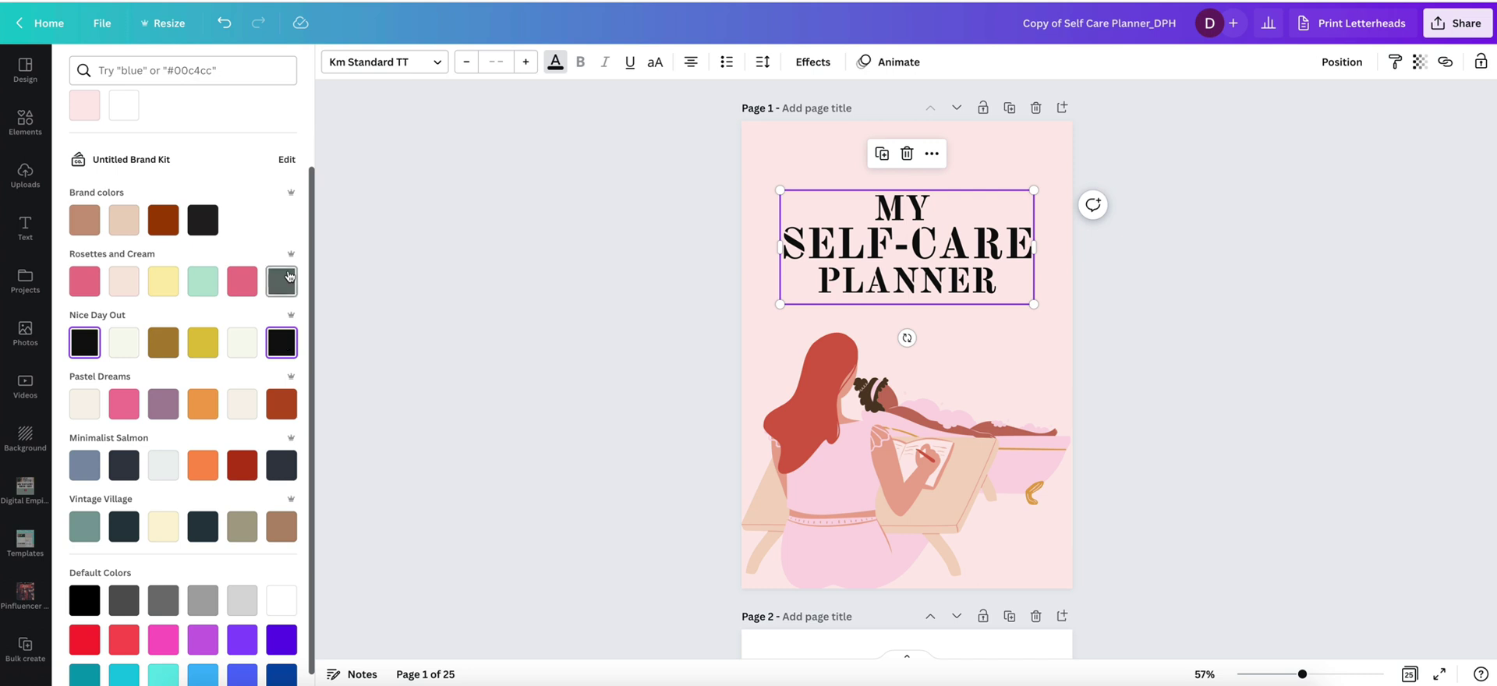
{"action": "left_click", "coordinate": [283, 279]}
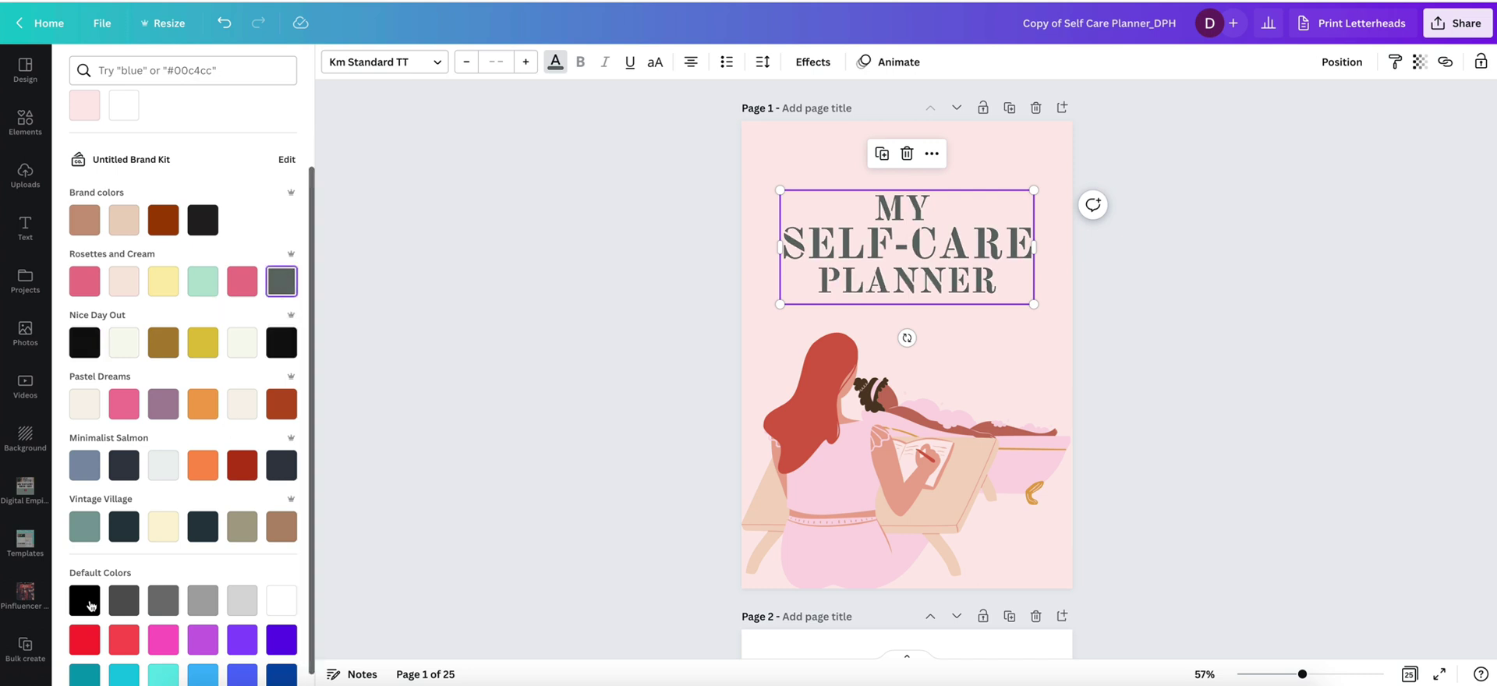
{"action": "left_click", "coordinate": [86, 528]}
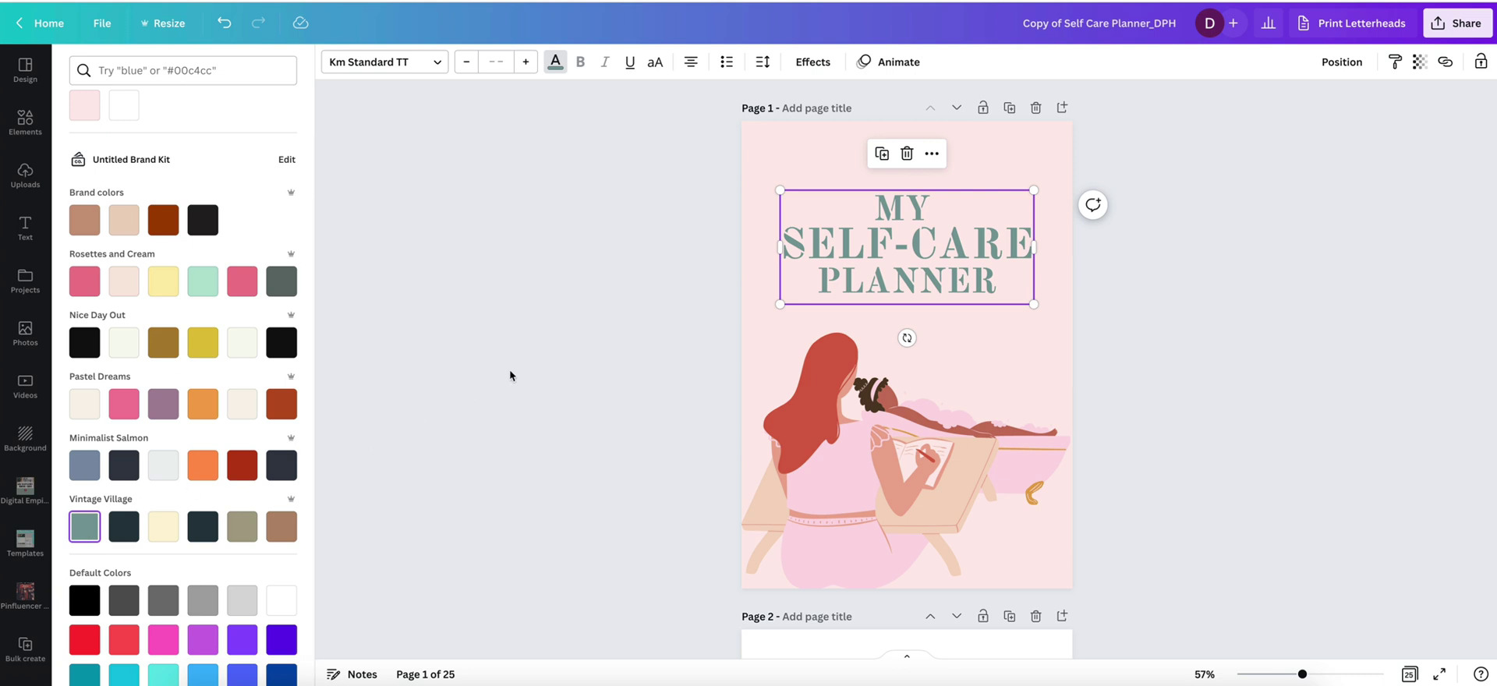
Compare the dark and muted teals of the Vintage Village palette on the cover title and set the title to the dark teal
{"action": "scroll", "coordinate": [227, 499], "scroll_direction": "down", "scroll_amount": 1}
{"action": "left_click", "coordinate": [125, 466]}
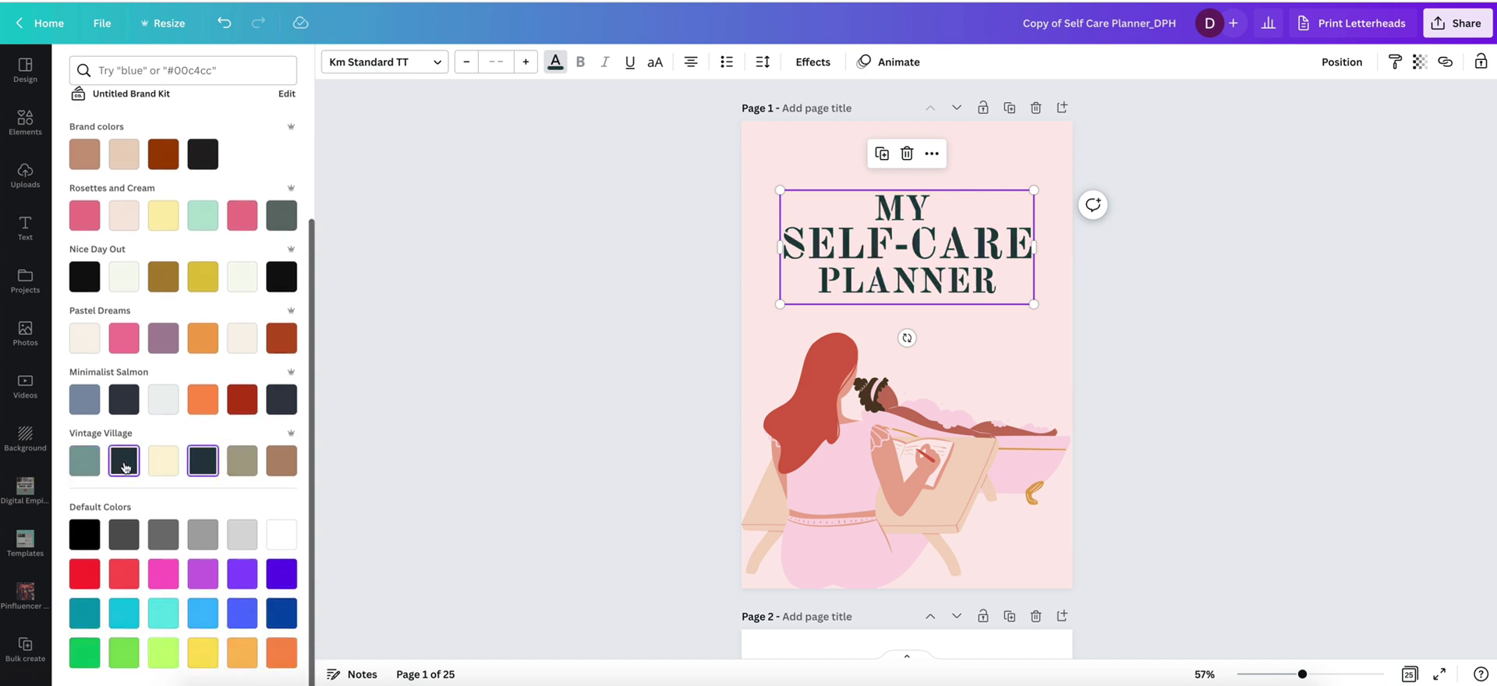
{"action": "left_click", "coordinate": [84, 460]}
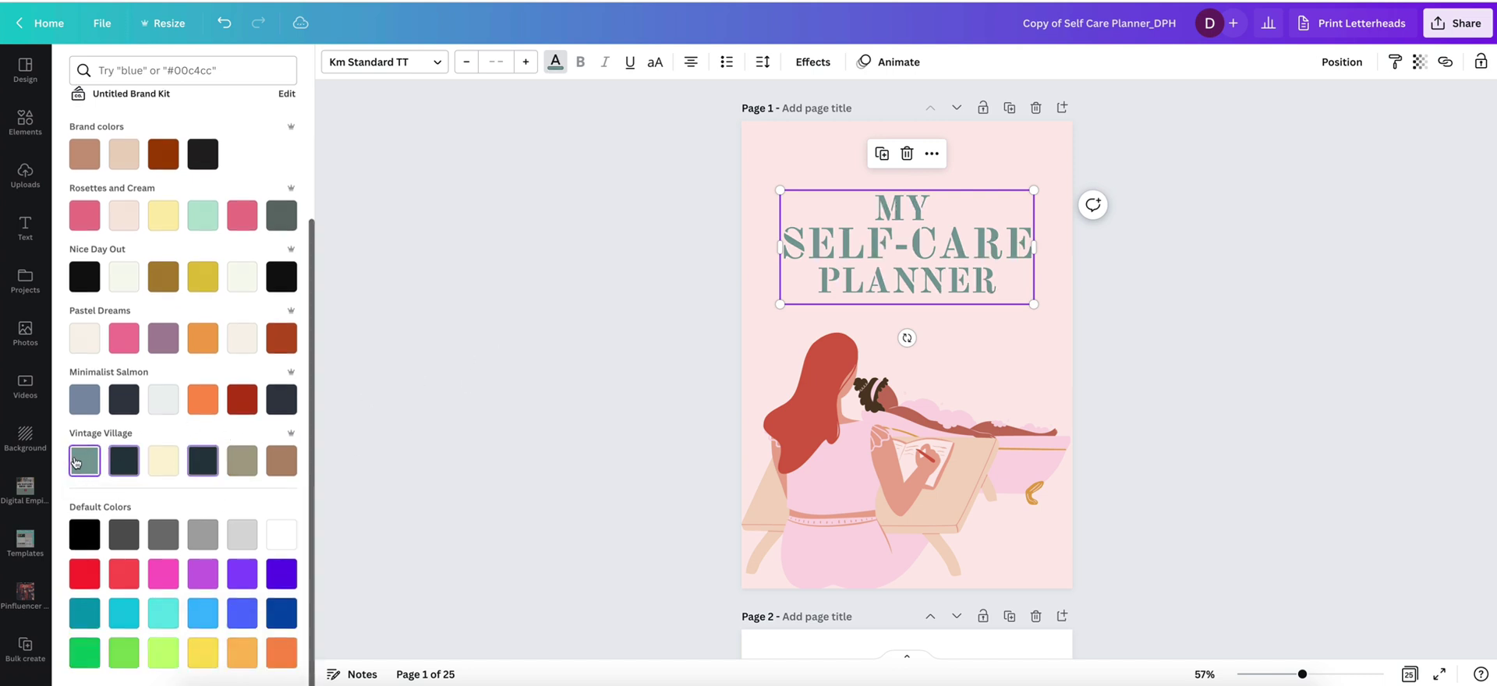
{"action": "scroll", "coordinate": [521, 446], "scroll_direction": "down", "scroll_amount": 2}
{"action": "scroll", "coordinate": [521, 447], "scroll_direction": "down", "scroll_amount": 2}
{"action": "scroll", "coordinate": [519, 444], "scroll_direction": "up", "scroll_amount": 3}
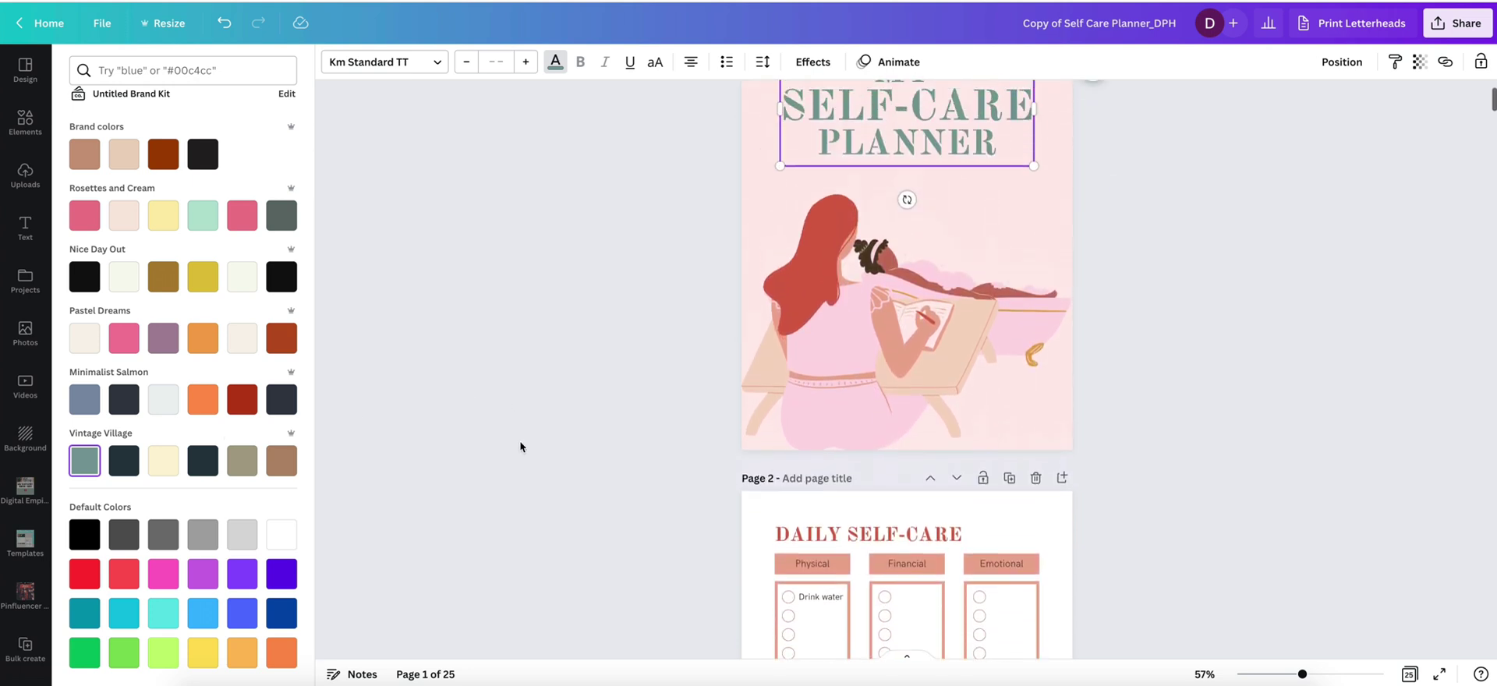
{"action": "left_click", "coordinate": [124, 460]}
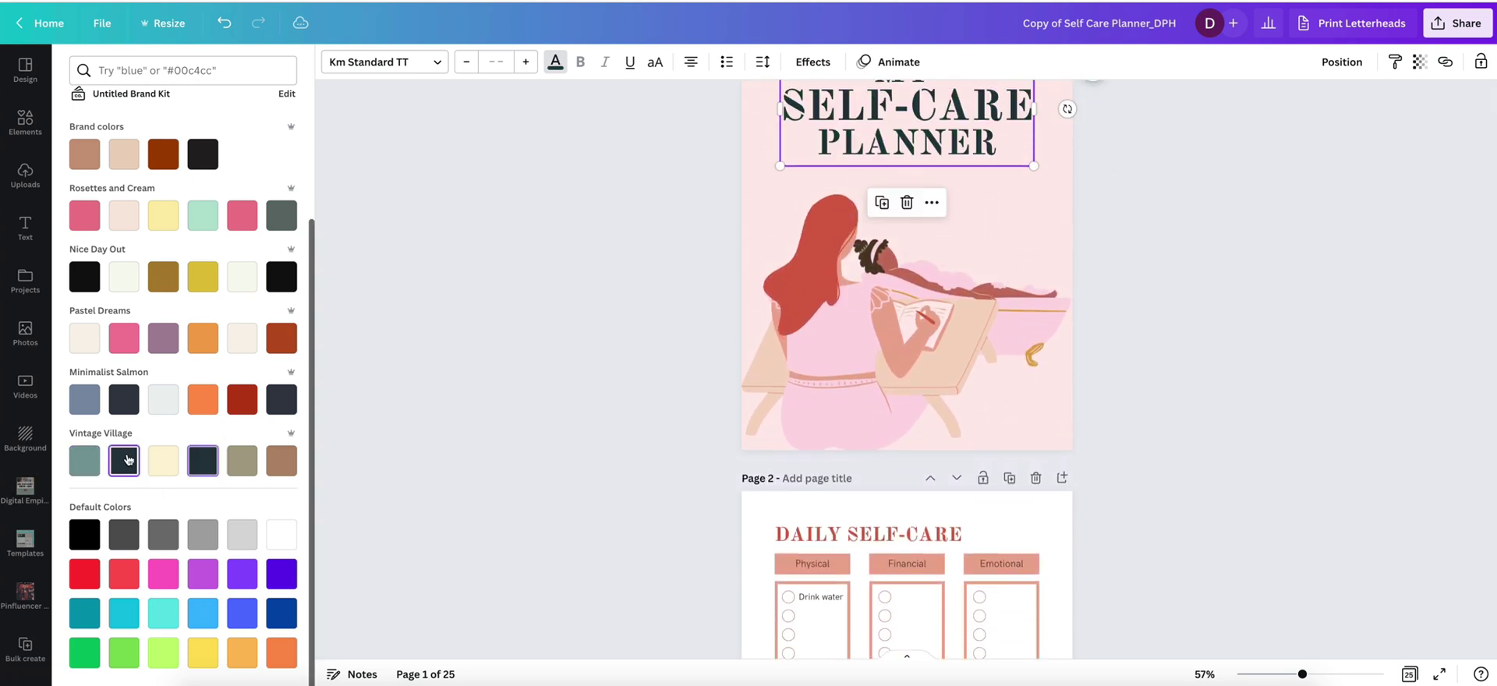
Review the planner pages in the grid overview after the title recolouring and return to the cover page
{"action": "scroll", "coordinate": [496, 424], "scroll_direction": "up", "scroll_amount": 2}
{"action": "left_click", "coordinate": [496, 418]}
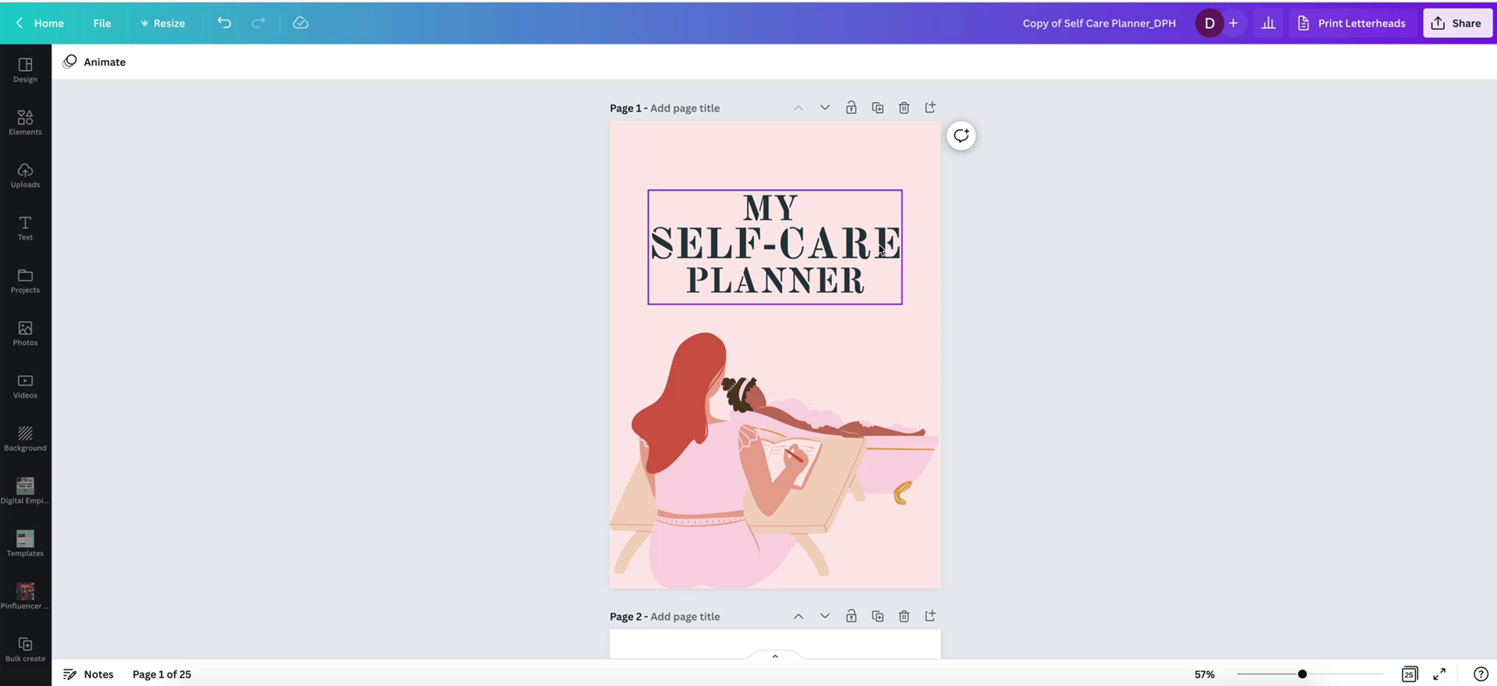
{"action": "left_click", "coordinate": [1410, 674]}
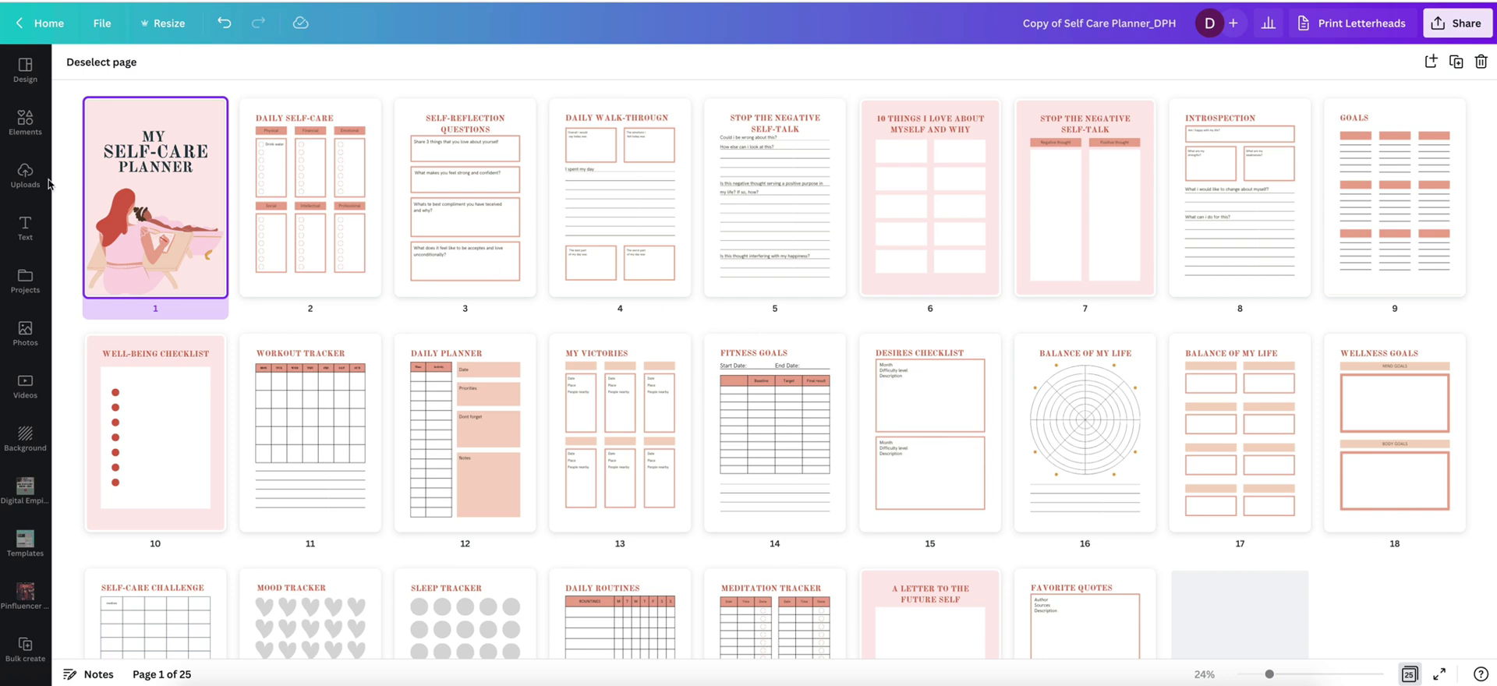
{"action": "double_click", "coordinate": [164, 228]}
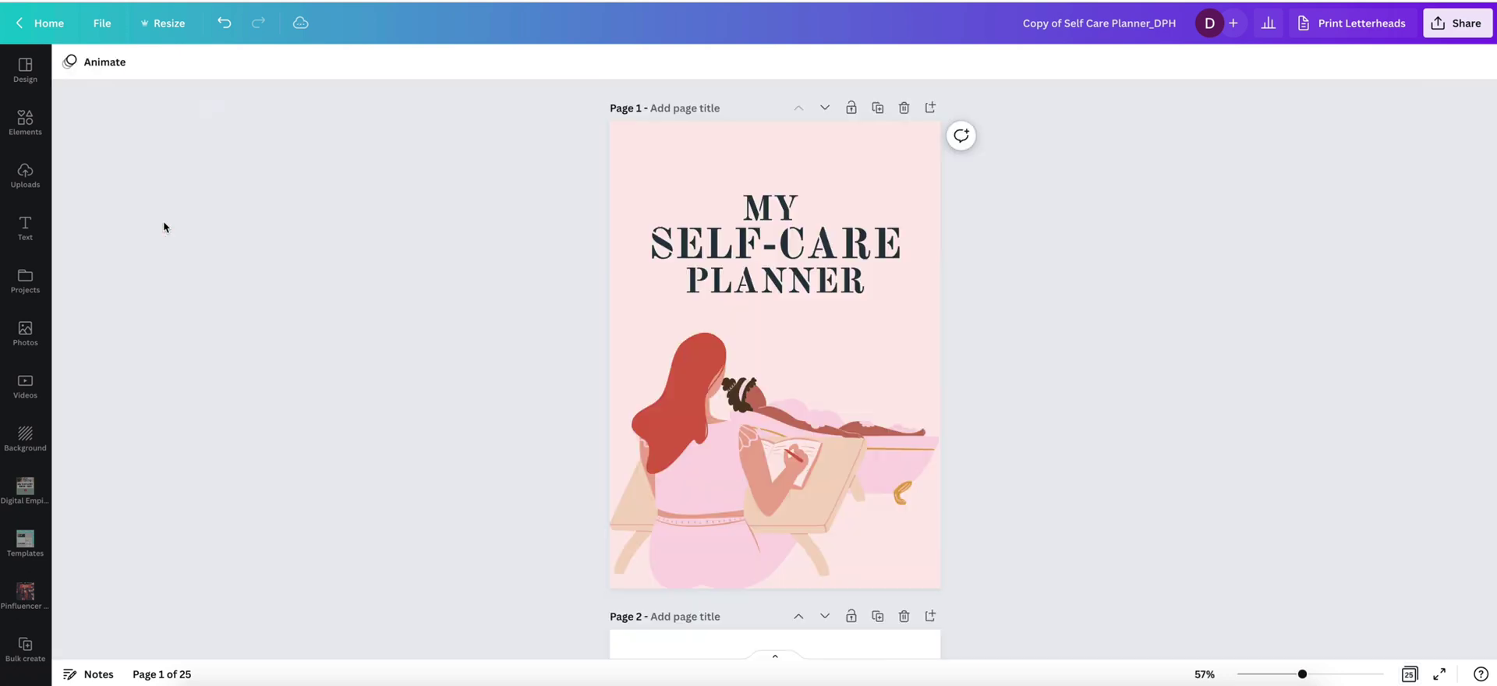
Set the cover title's font to Cormorant Garamond Bol and replace Km Standard TT with it throughout the planner
{"action": "left_click", "coordinate": [818, 242]}
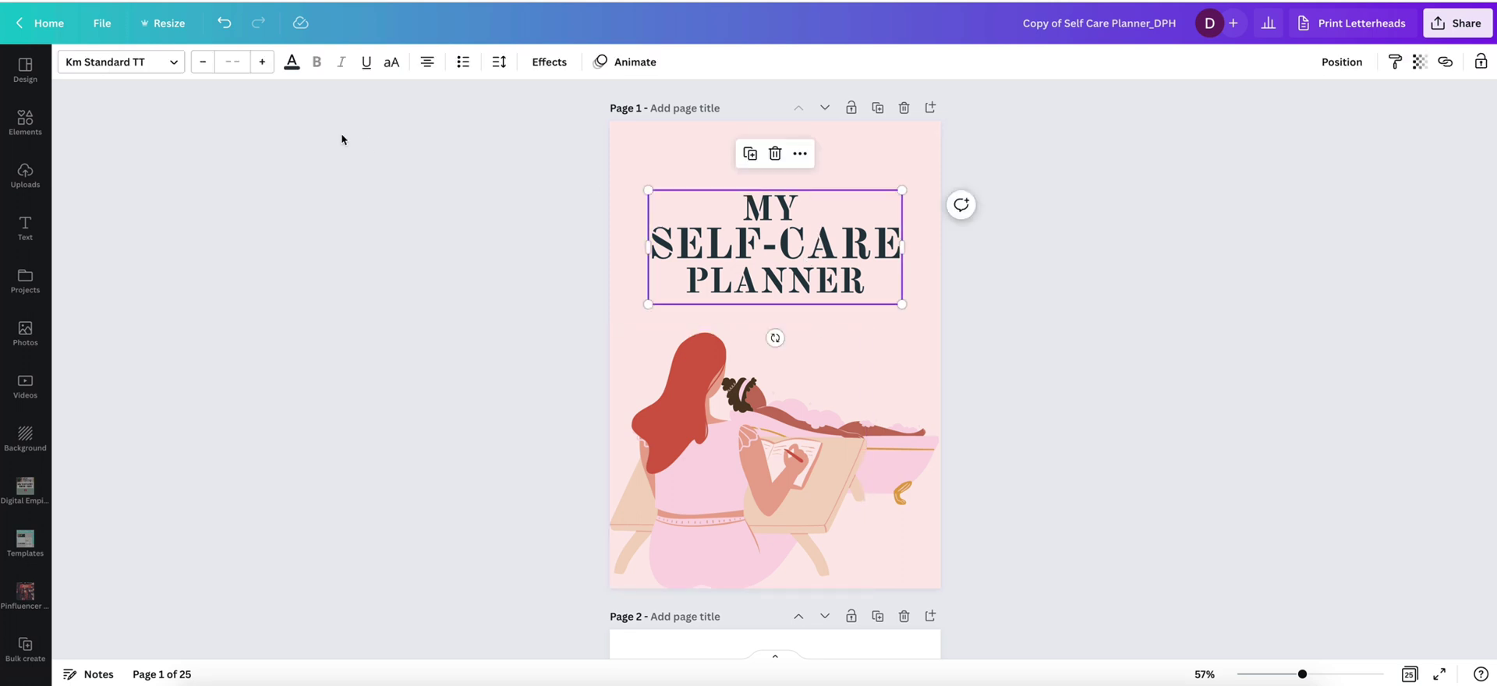
{"action": "left_click", "coordinate": [127, 62]}
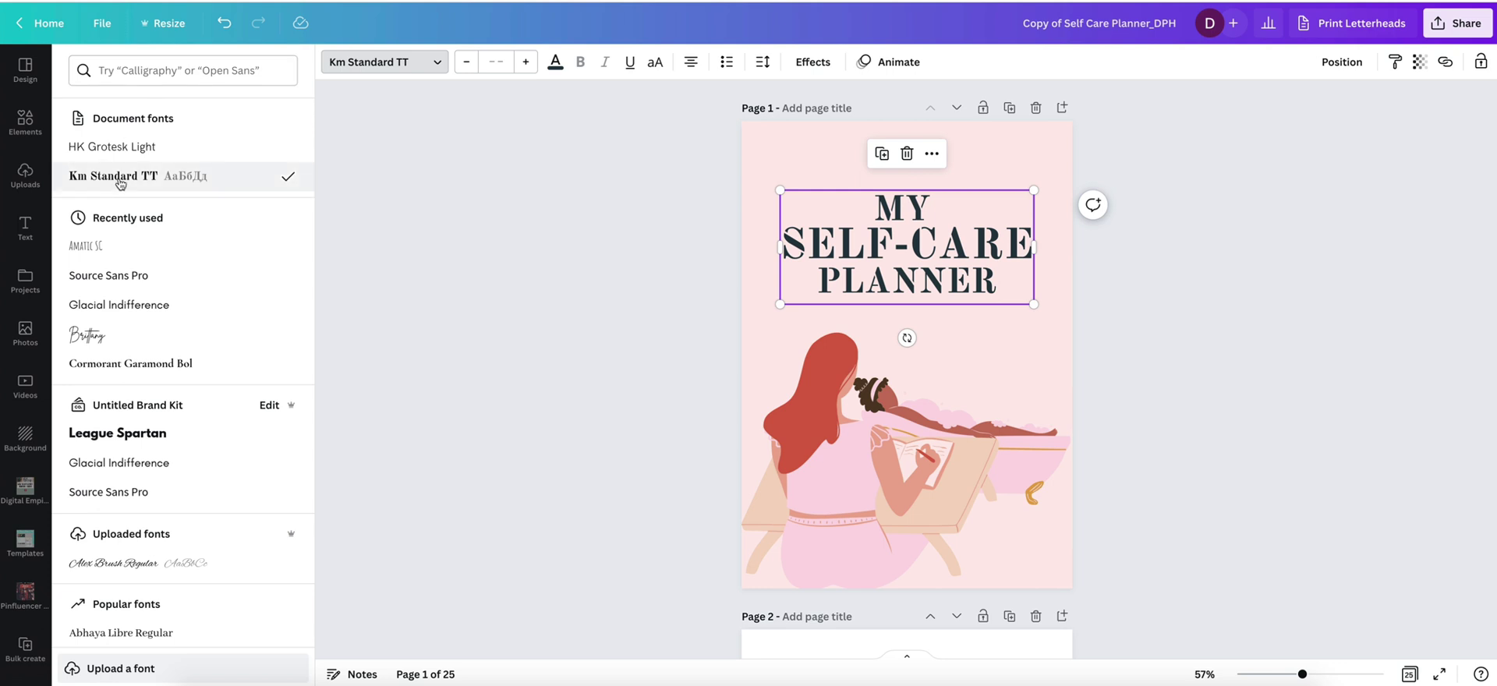
{"action": "scroll", "coordinate": [151, 245], "scroll_direction": "down", "scroll_amount": 3}
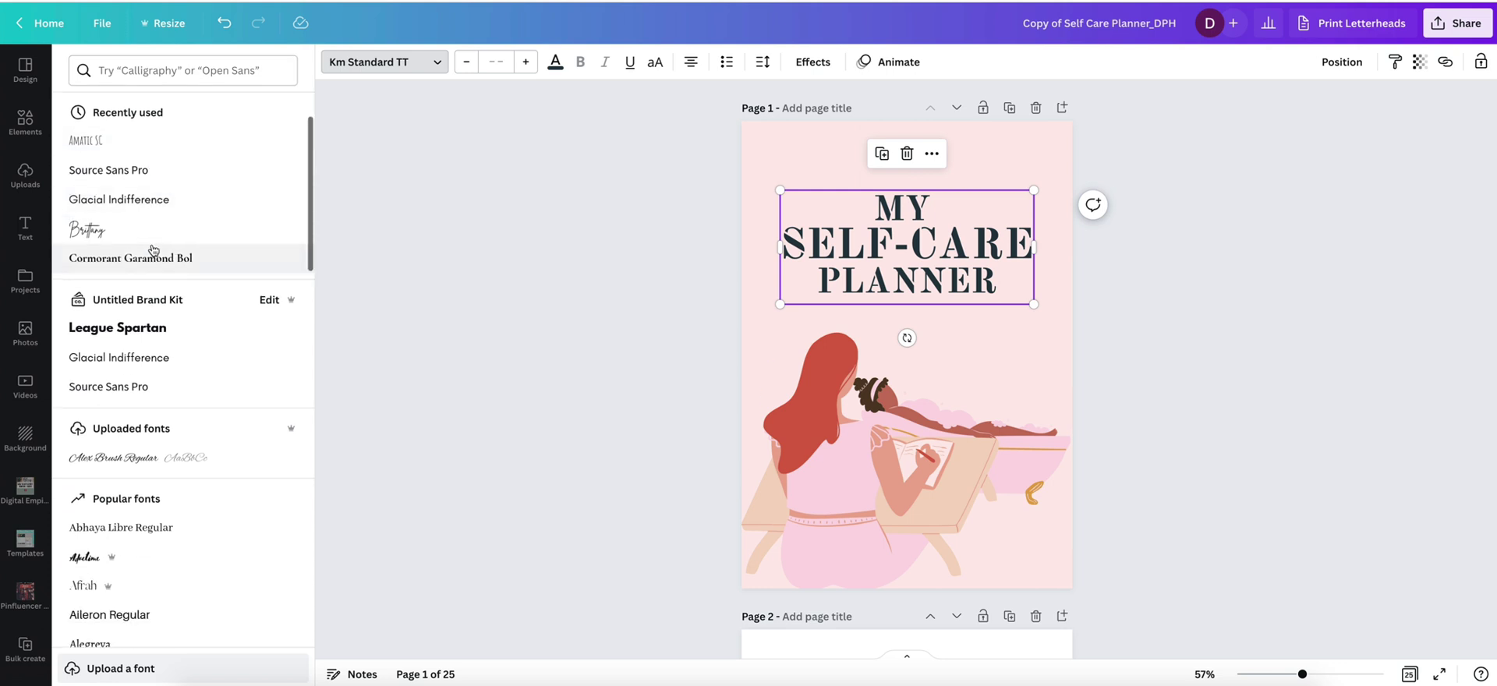
{"action": "left_click", "coordinate": [166, 234]}
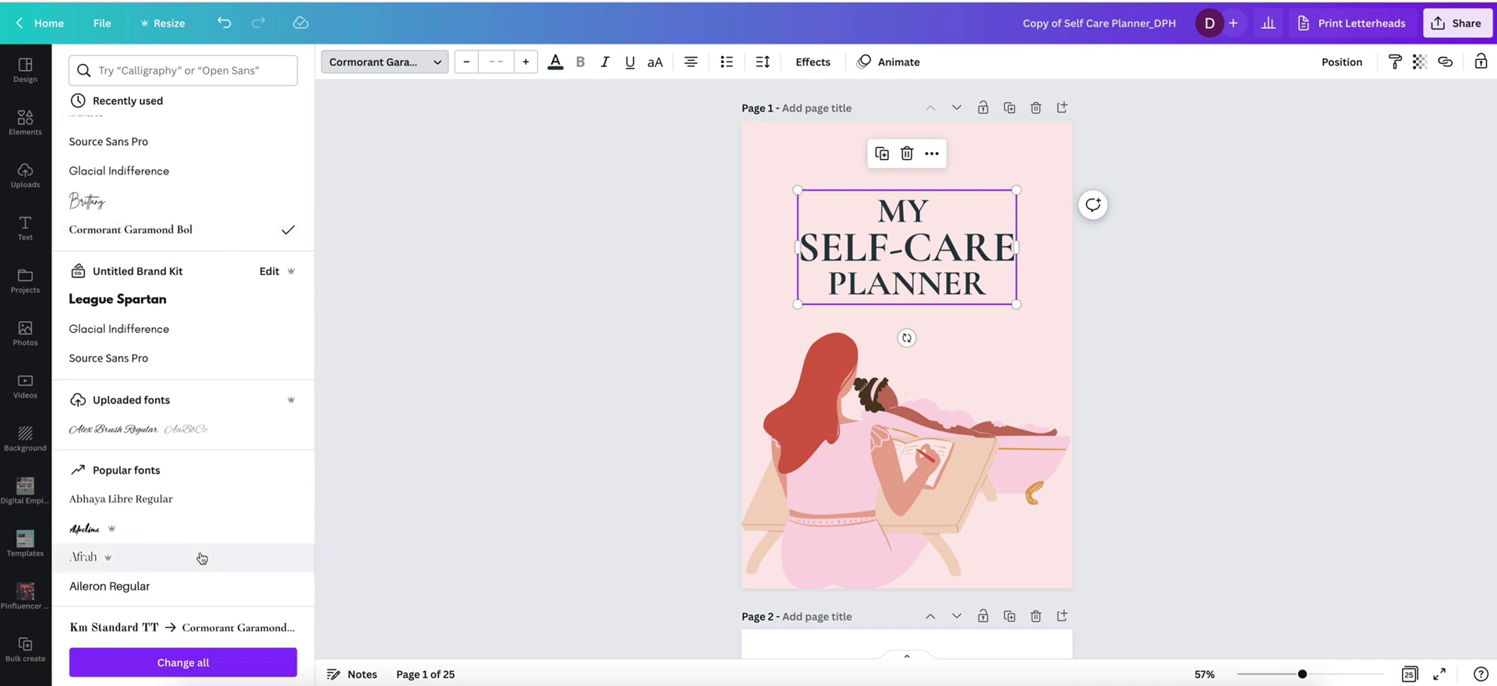
{"action": "scroll", "coordinate": [201, 558], "scroll_direction": "down", "scroll_amount": 3}
{"action": "scroll", "coordinate": [200, 558], "scroll_direction": "up", "scroll_amount": 6}
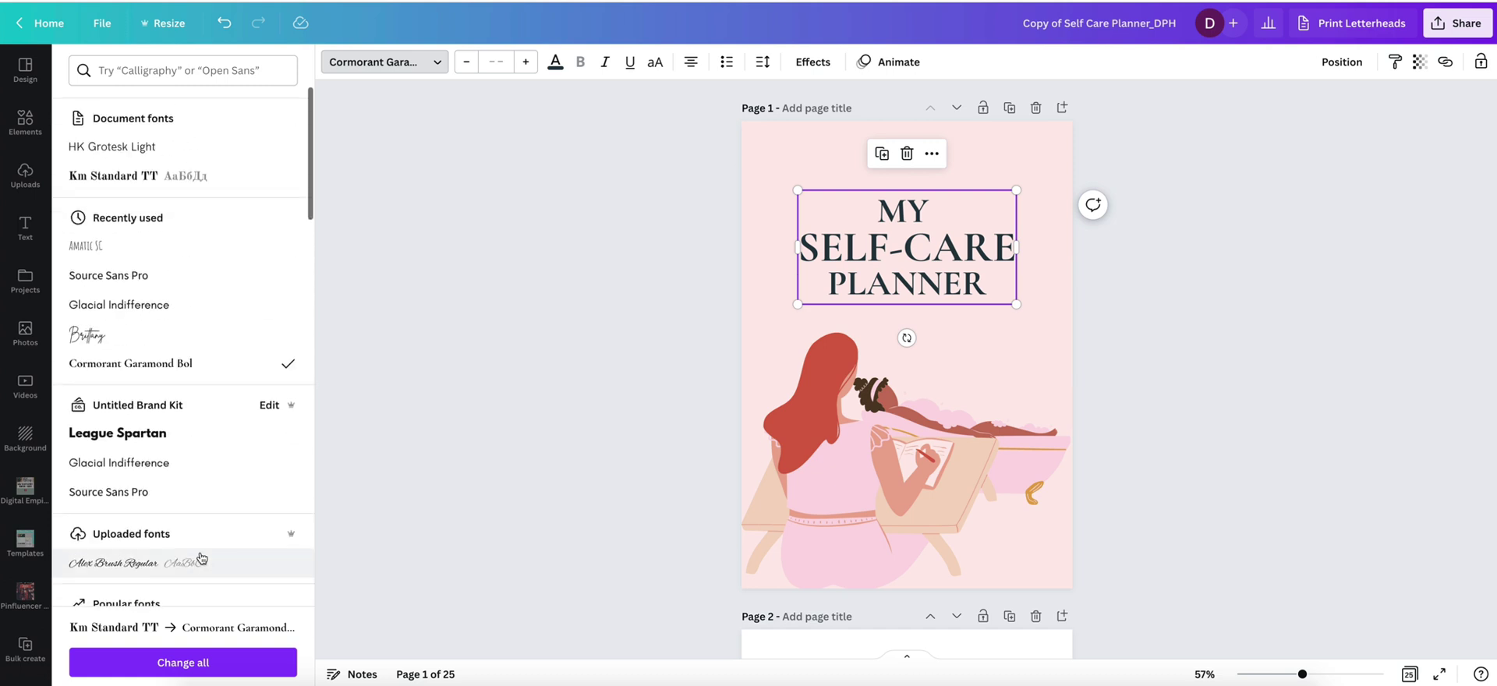
{"action": "left_click", "coordinate": [216, 664]}
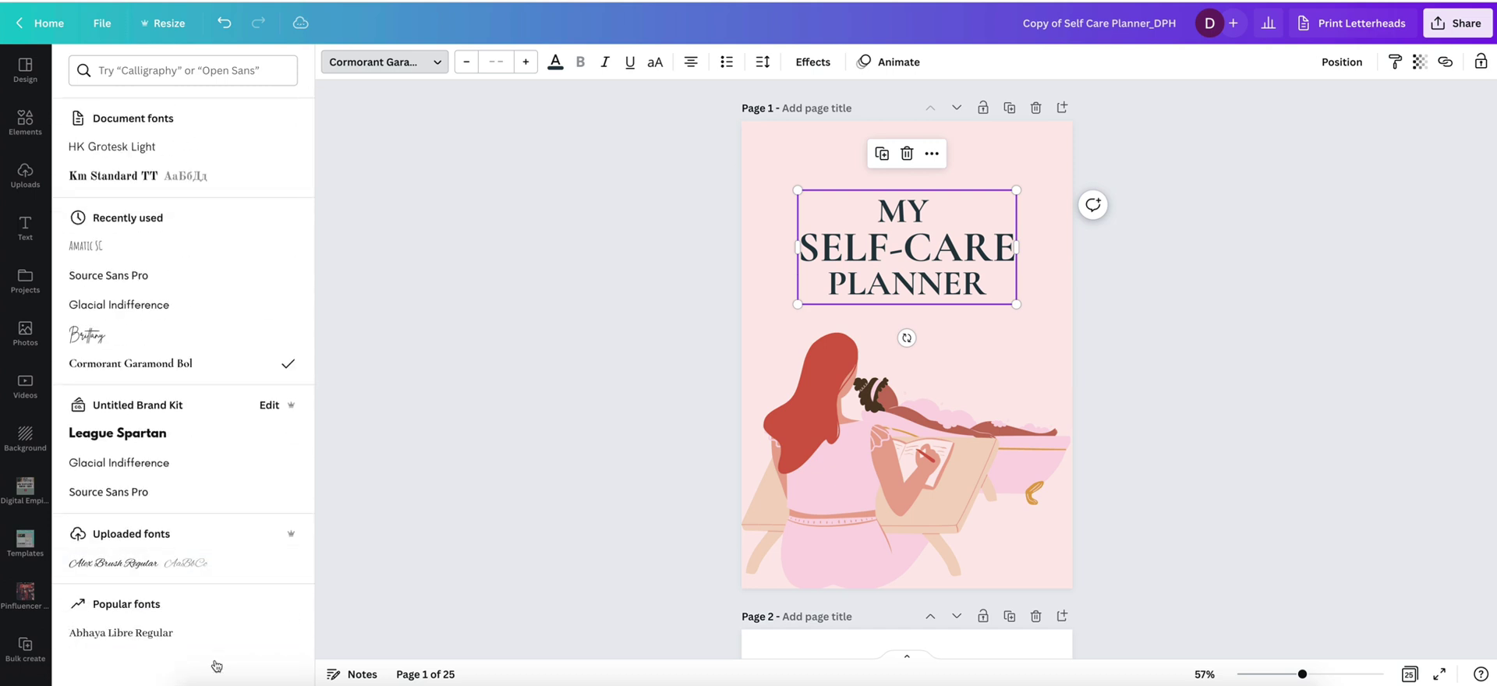
Check the new heading font across all pages in the grid overview and on pages 2 to 4, ending on the cover
{"action": "left_click", "coordinate": [1409, 673]}
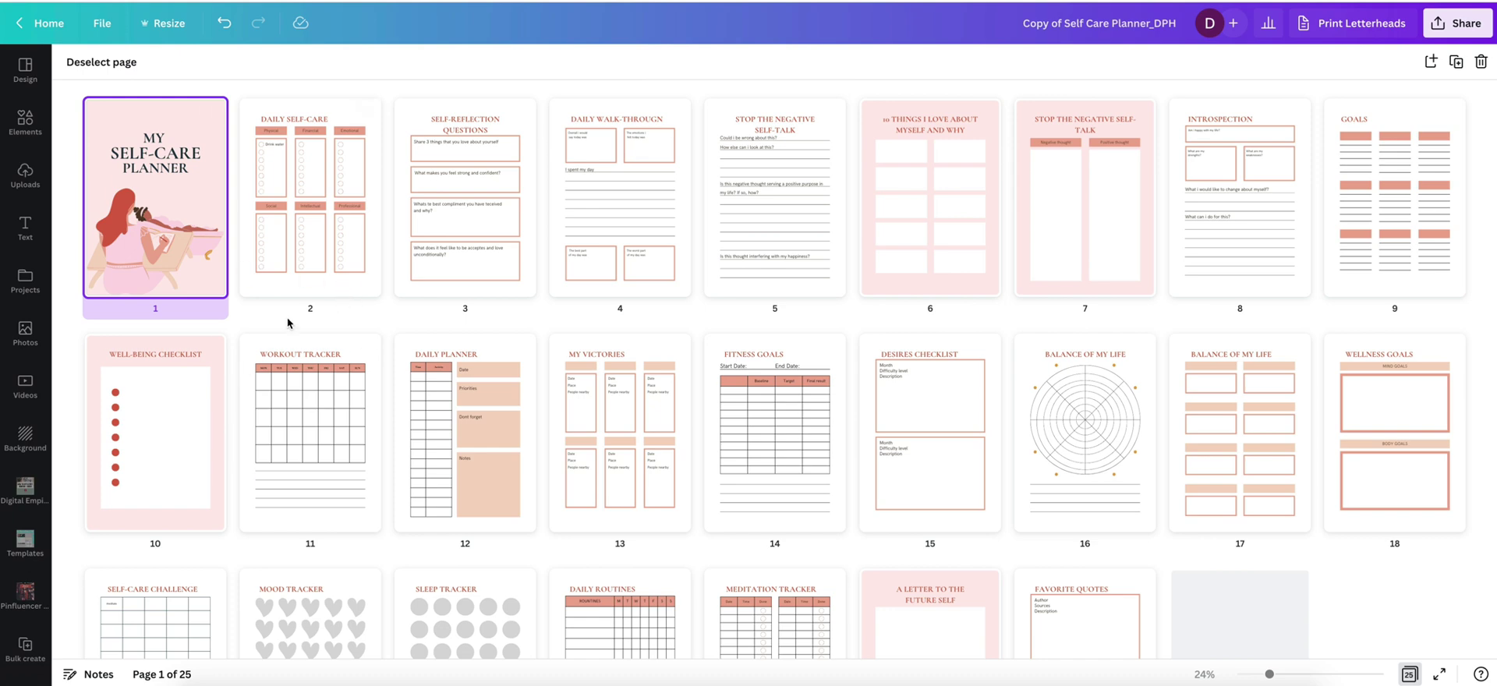
{"action": "scroll", "coordinate": [288, 323], "scroll_direction": "down", "scroll_amount": 2}
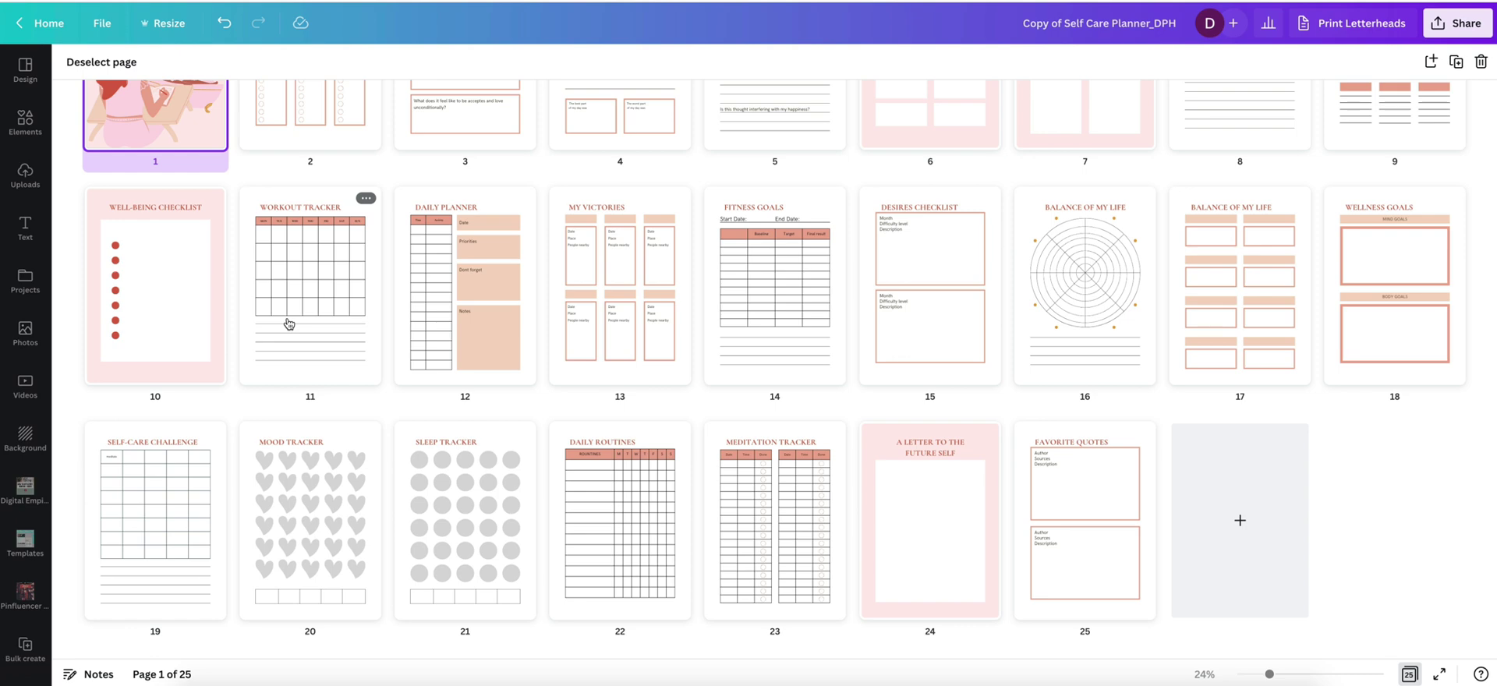
{"action": "scroll", "coordinate": [288, 322], "scroll_direction": "up", "scroll_amount": 2}
{"action": "double_click", "coordinate": [271, 195]}
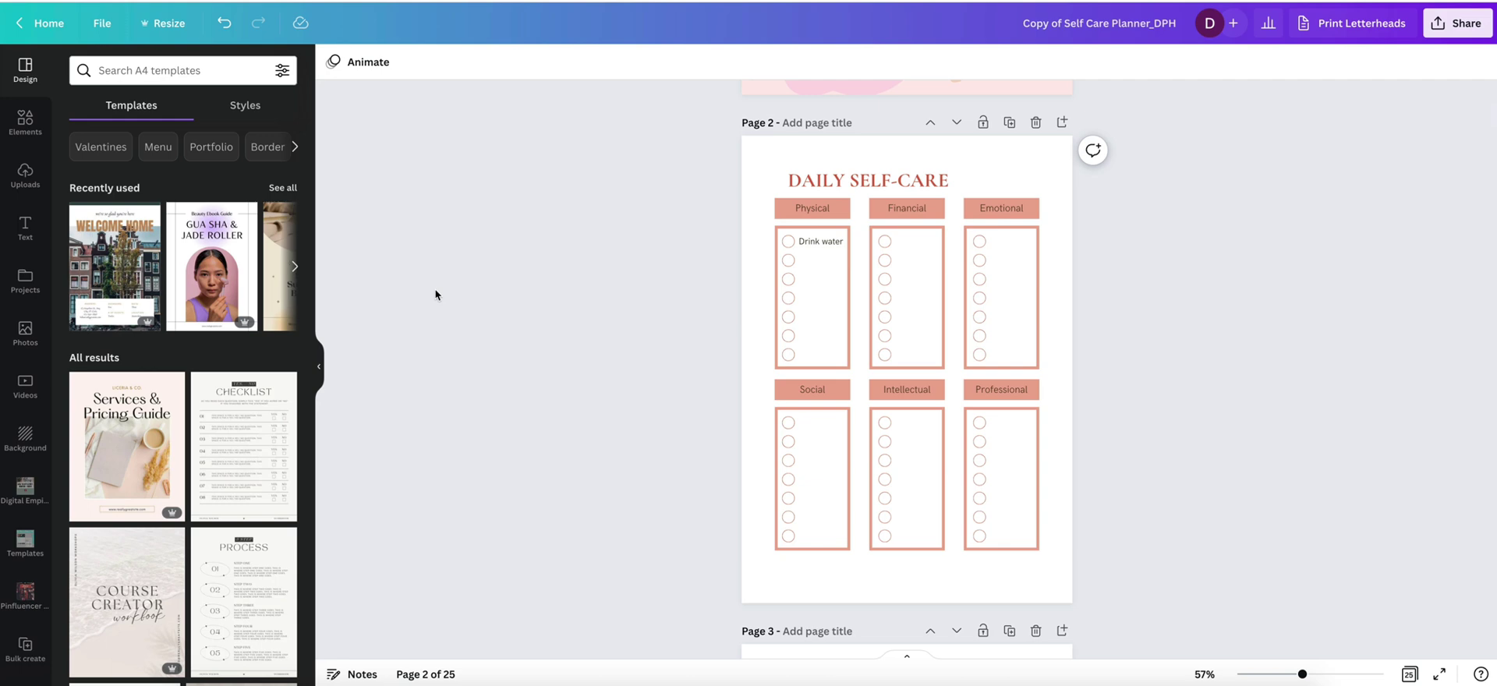
{"action": "scroll", "coordinate": [434, 290], "scroll_direction": "down", "scroll_amount": 13}
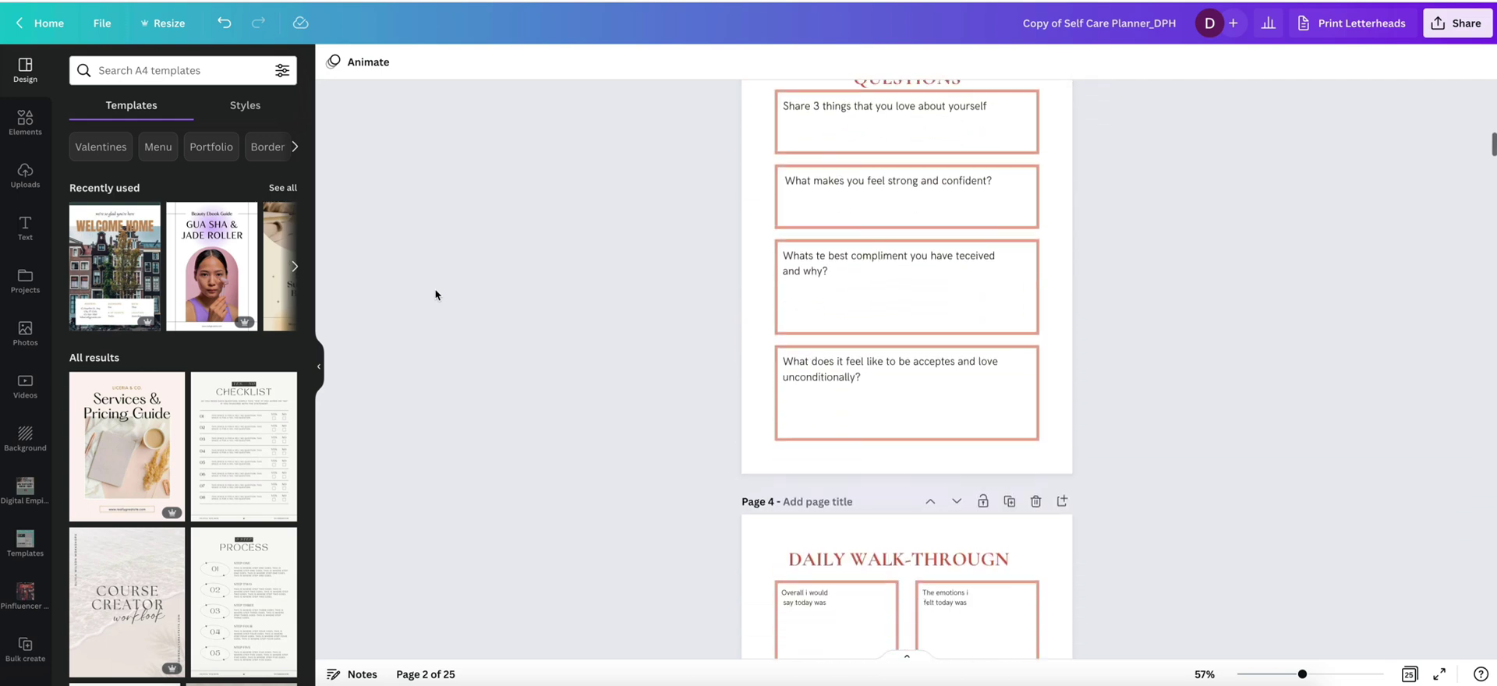
{"action": "scroll", "coordinate": [435, 295], "scroll_direction": "up", "scroll_amount": 20}
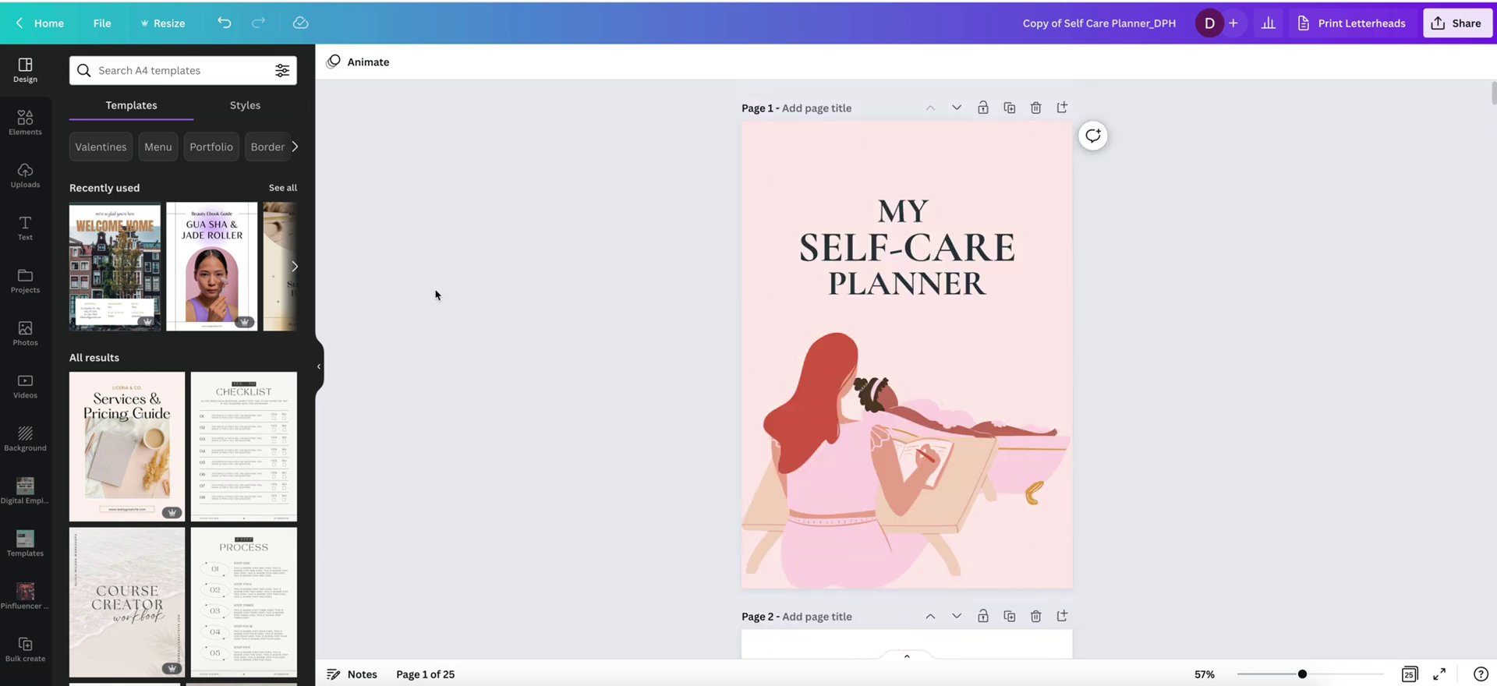
Delete the illustrations of the red-haired woman and the woman in the bathtub from the cover
{"action": "scroll", "coordinate": [435, 295], "scroll_direction": "down", "scroll_amount": 2}
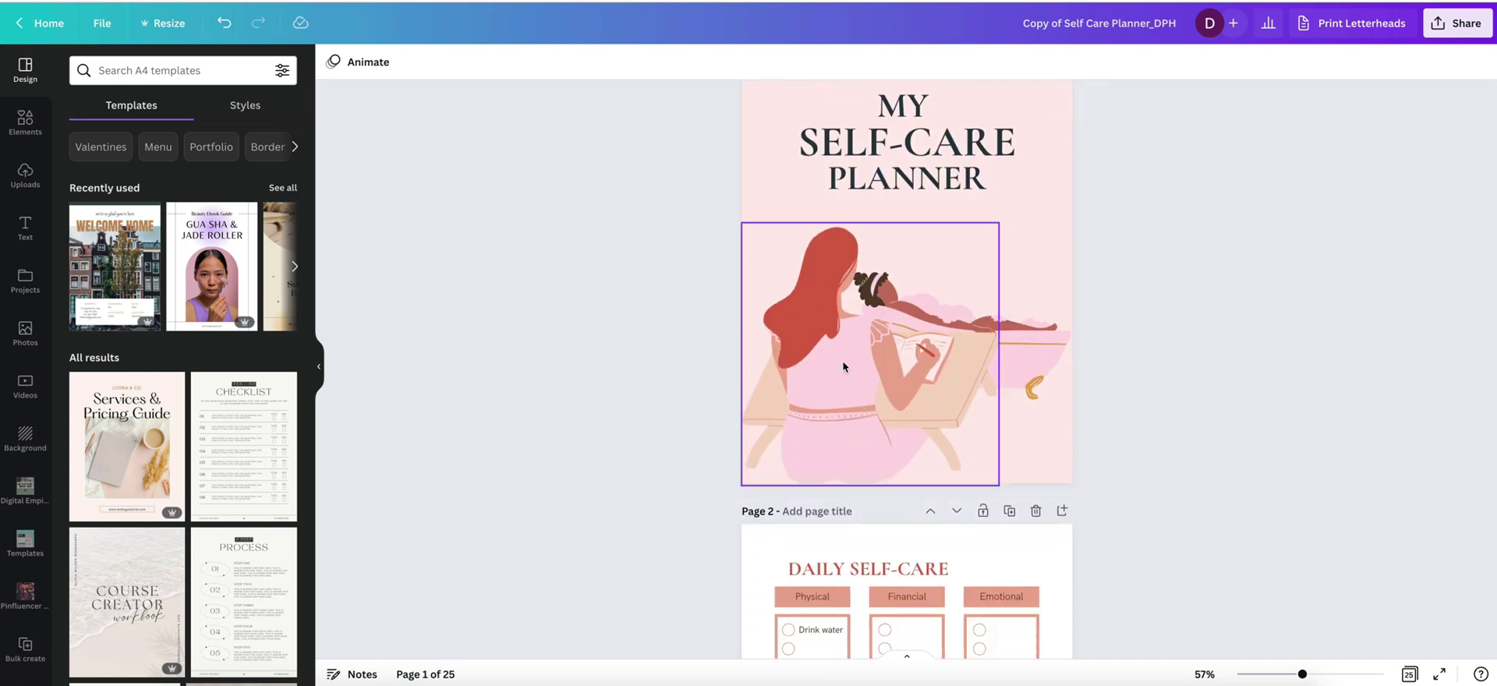
{"action": "left_click", "coordinate": [877, 386]}
{"action": "key", "text": "Delete"}
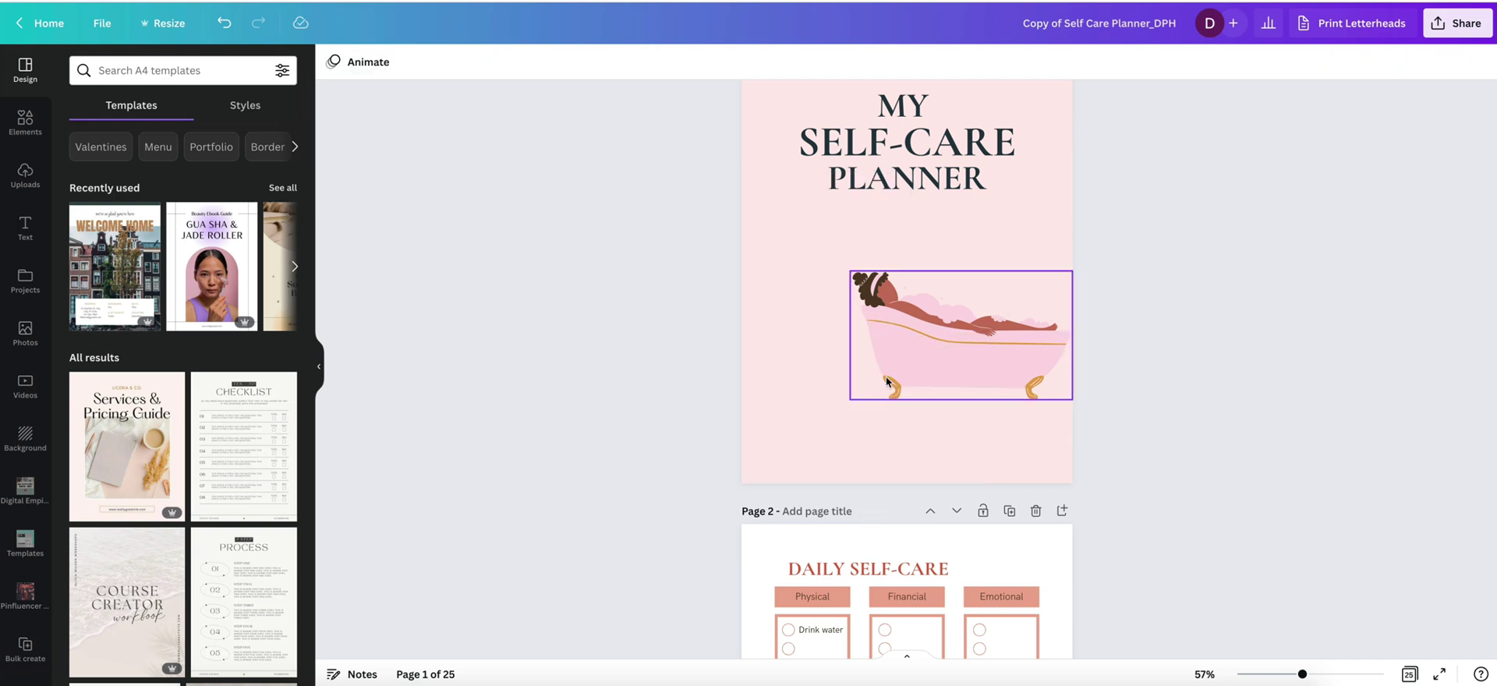
{"action": "left_click", "coordinate": [886, 382]}
{"action": "key", "text": "Delete"}
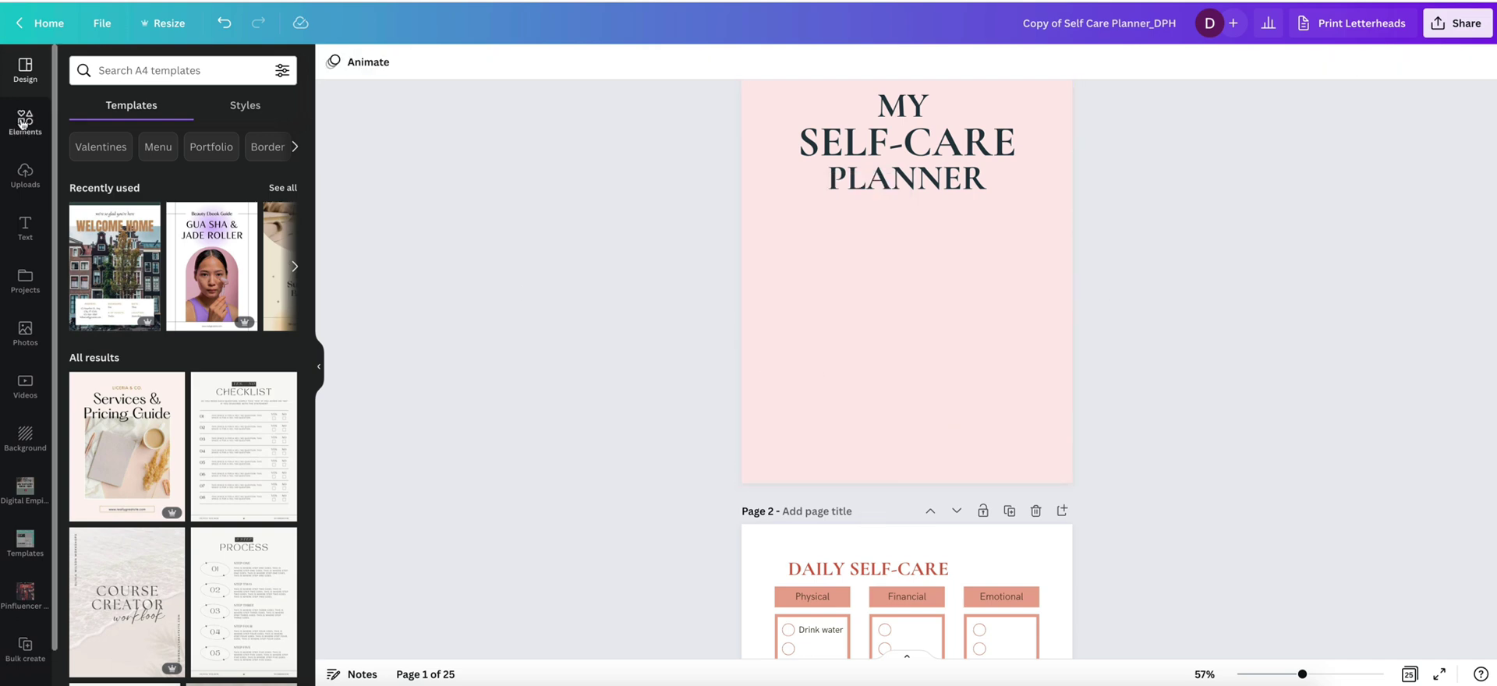
Search the elements library for "self care" and show all matching graphics
{"action": "left_click", "coordinate": [24, 121]}
{"action": "left_click", "coordinate": [143, 69]}
{"action": "type", "text": "self"}
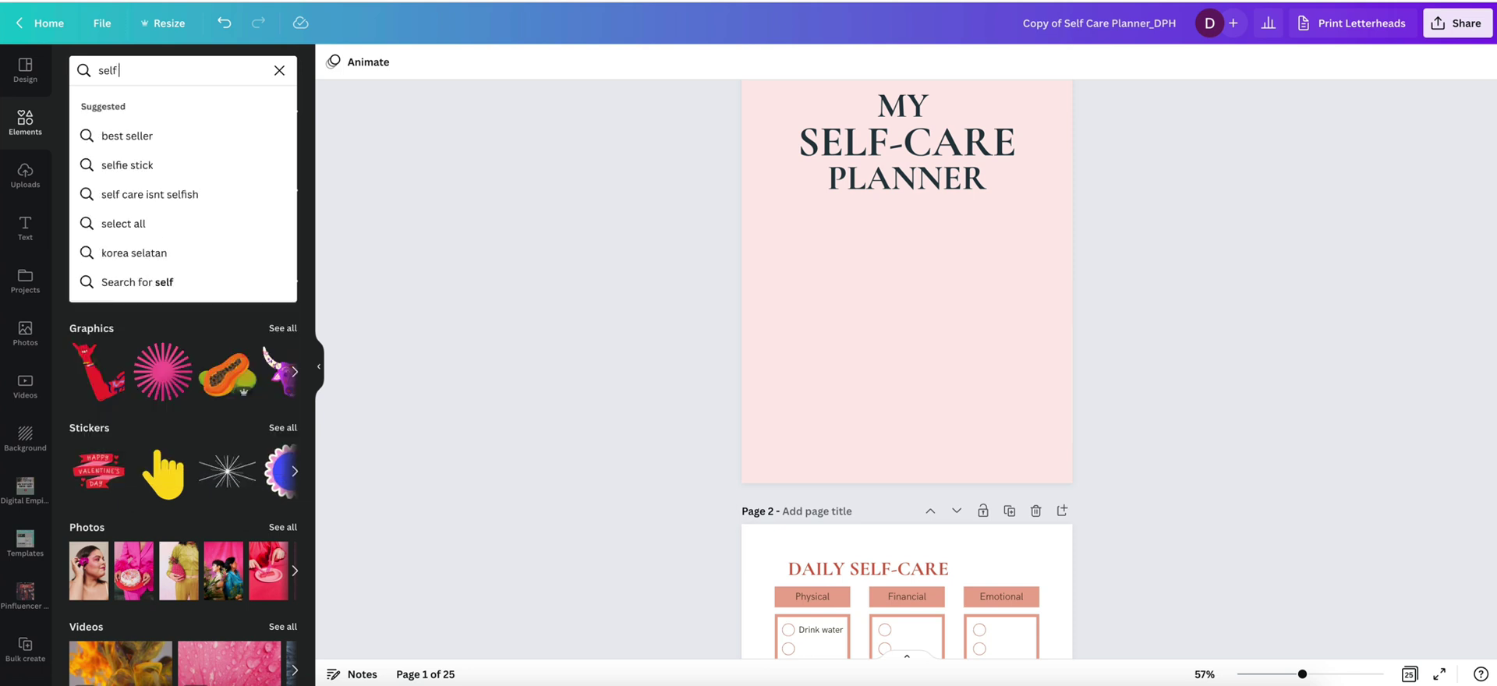
{"action": "type", "text": " care"}
{"action": "key", "text": "Return"}
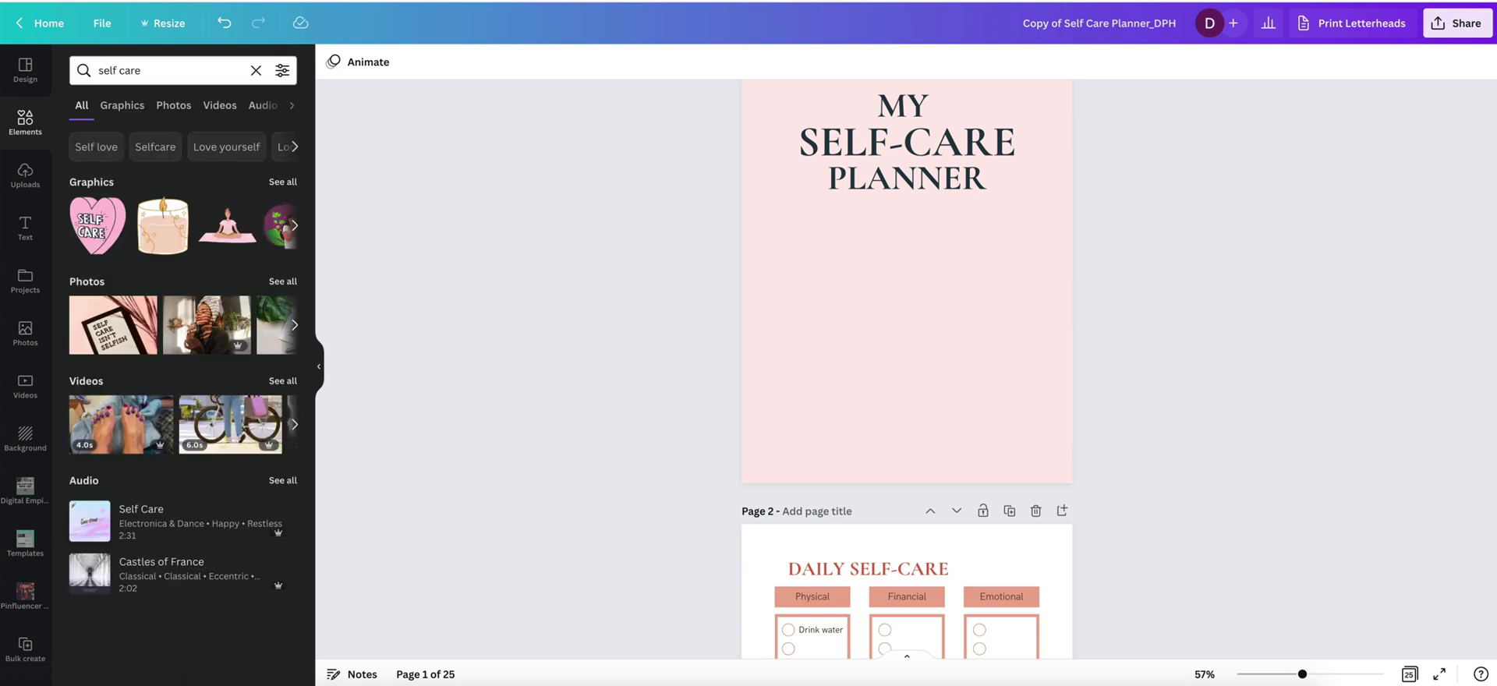
{"action": "left_click", "coordinate": [275, 184]}
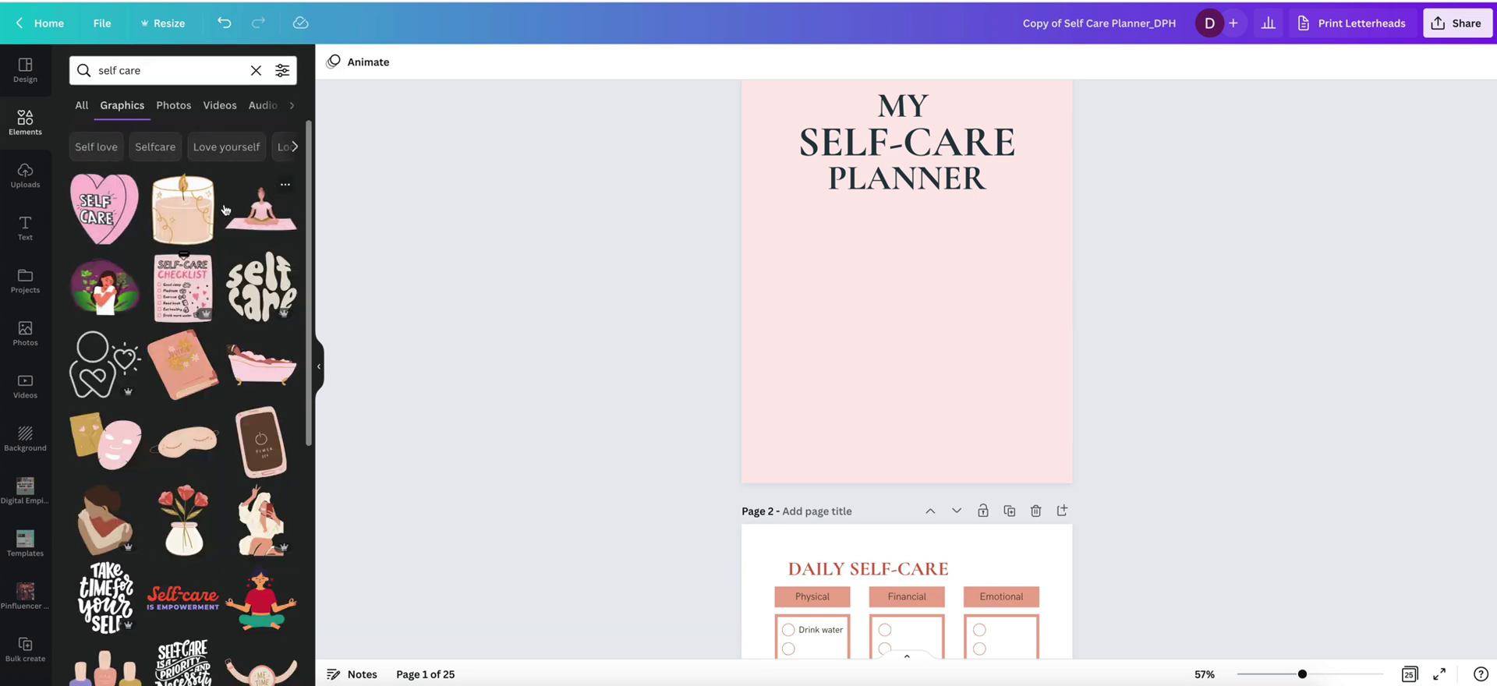
Filter the "self care" graphics to free items only
{"action": "left_click", "coordinate": [277, 72]}
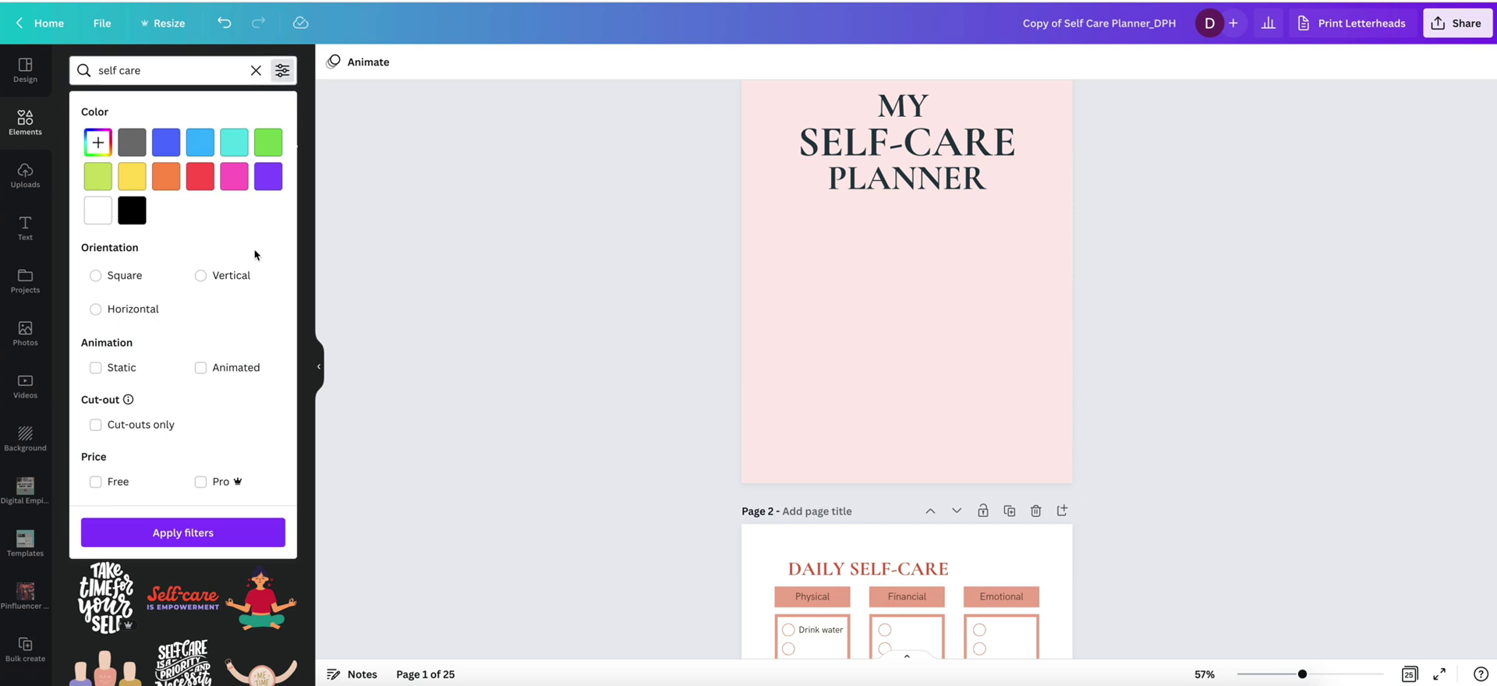
{"action": "left_click", "coordinate": [121, 482]}
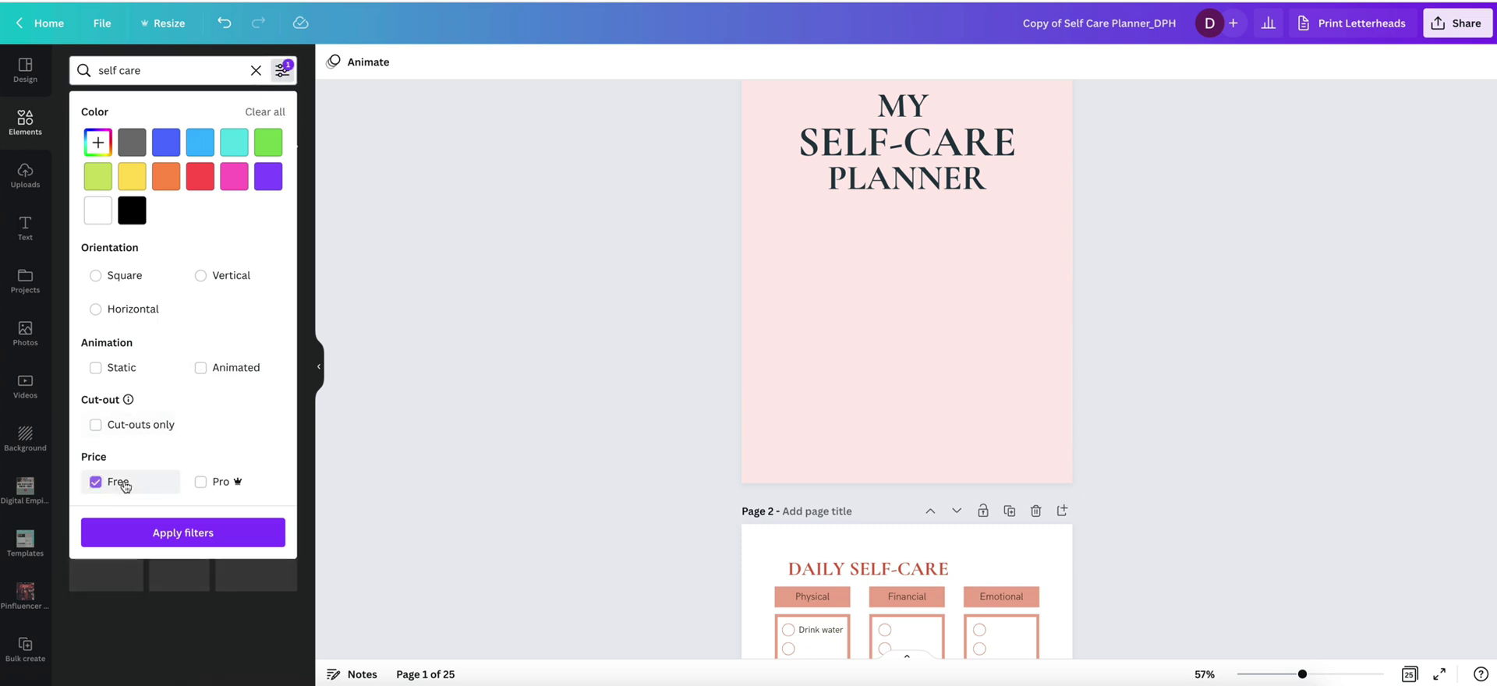
{"action": "left_click", "coordinate": [161, 536]}
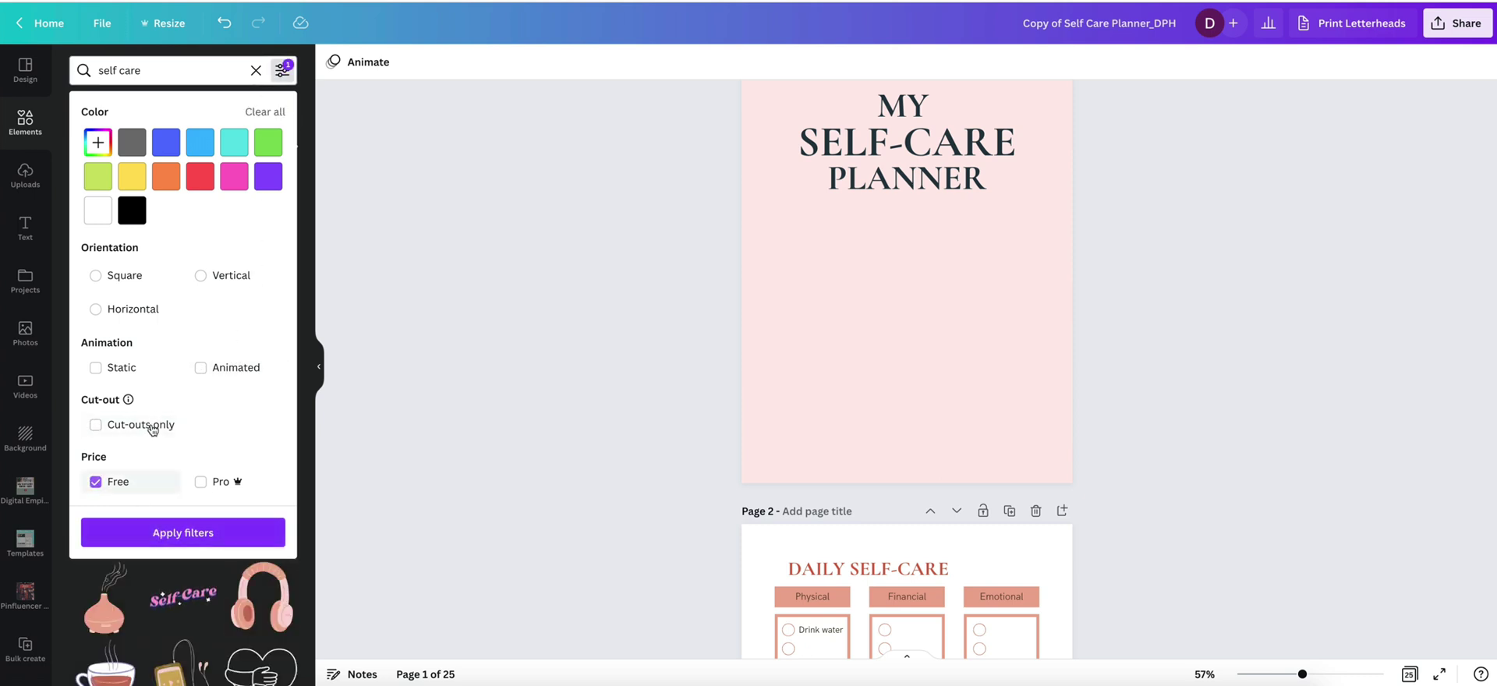
{"action": "left_click", "coordinate": [161, 536]}
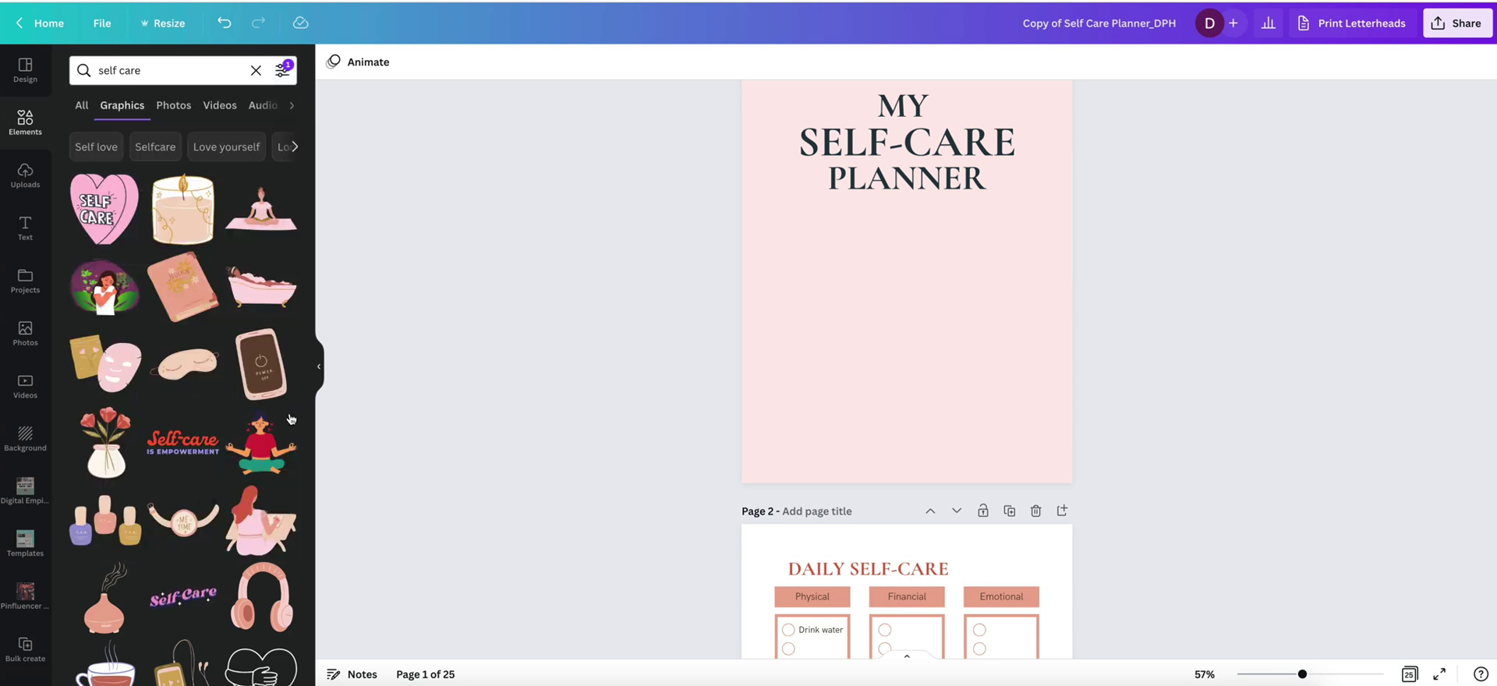
Find the "Only Good Vibes" sunburst sticker among the free graphics and add it to the cover beneath the title
{"action": "scroll", "coordinate": [276, 416], "scroll_direction": "down", "scroll_amount": 3}
{"action": "scroll", "coordinate": [276, 416], "scroll_direction": "down", "scroll_amount": 5}
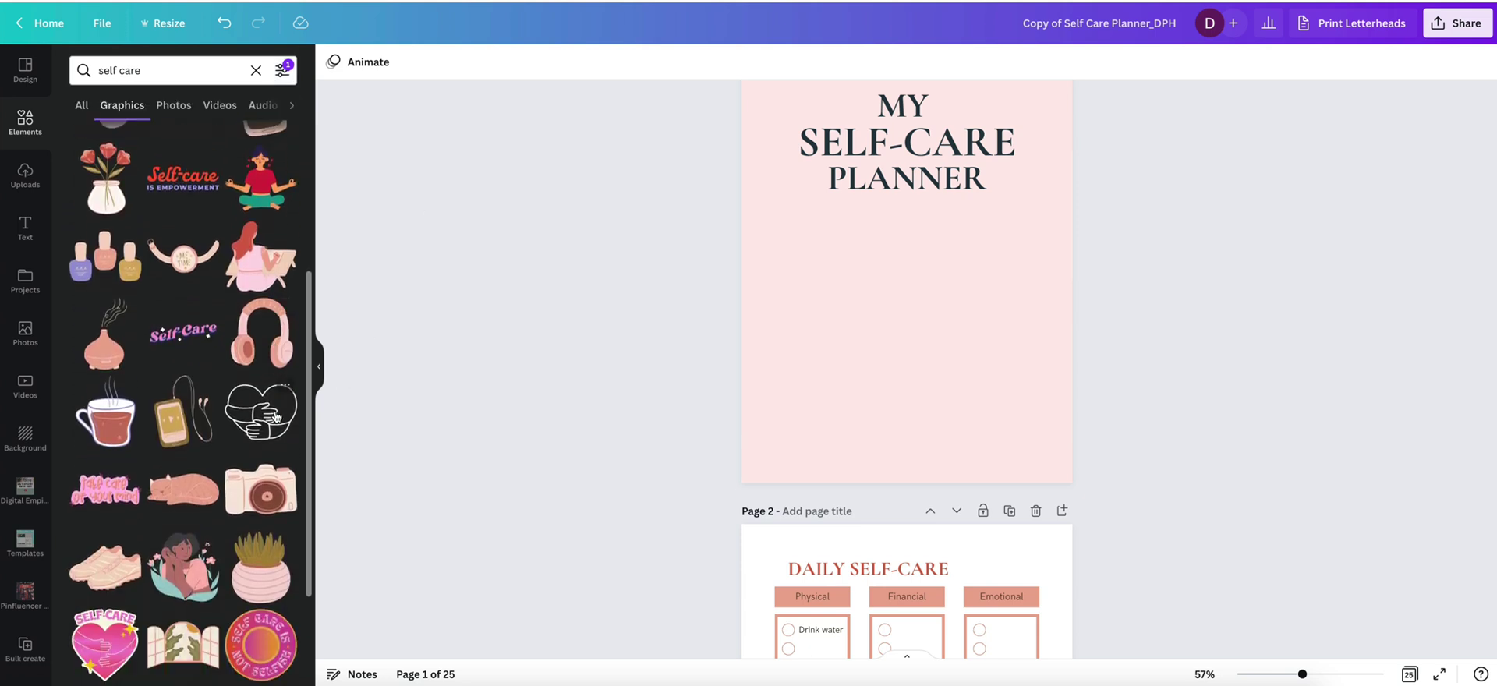
{"action": "scroll", "coordinate": [276, 417], "scroll_direction": "down", "scroll_amount": 7}
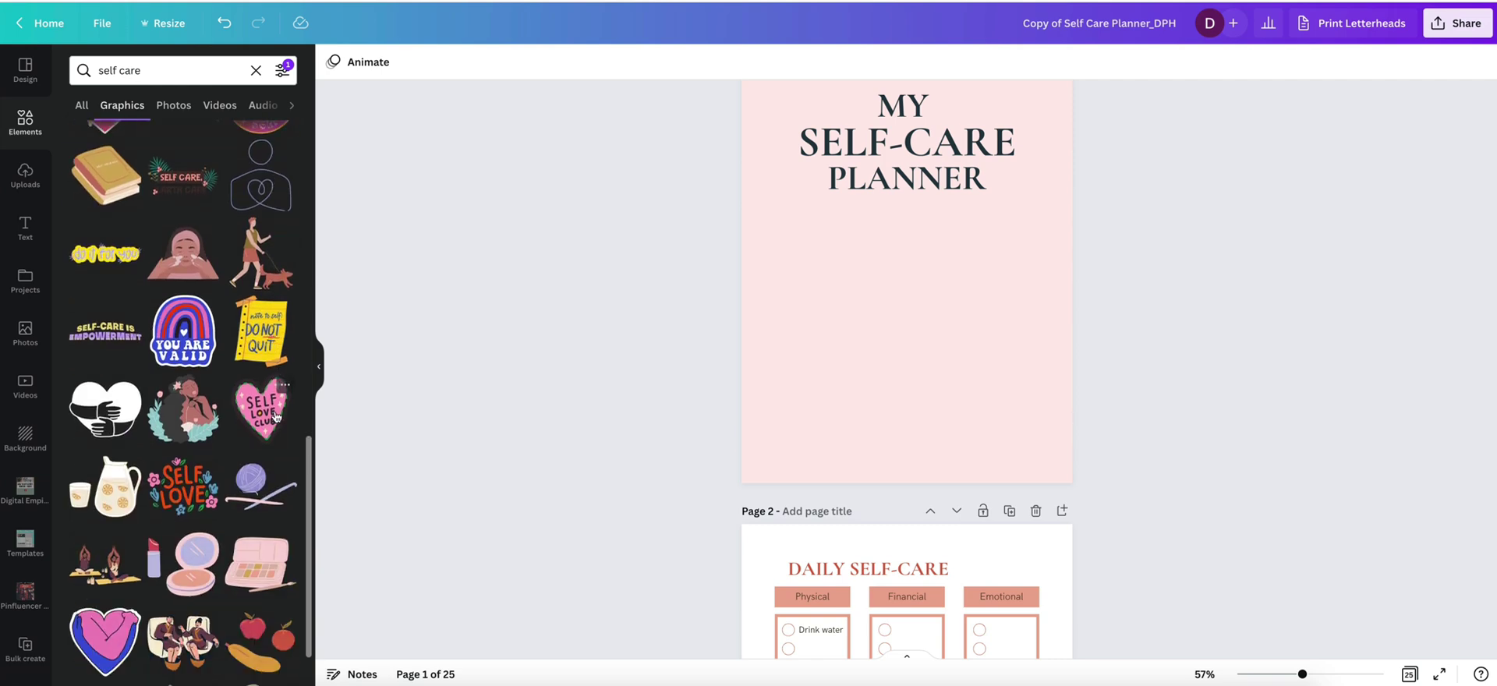
{"action": "scroll", "coordinate": [276, 416], "scroll_direction": "down", "scroll_amount": 6}
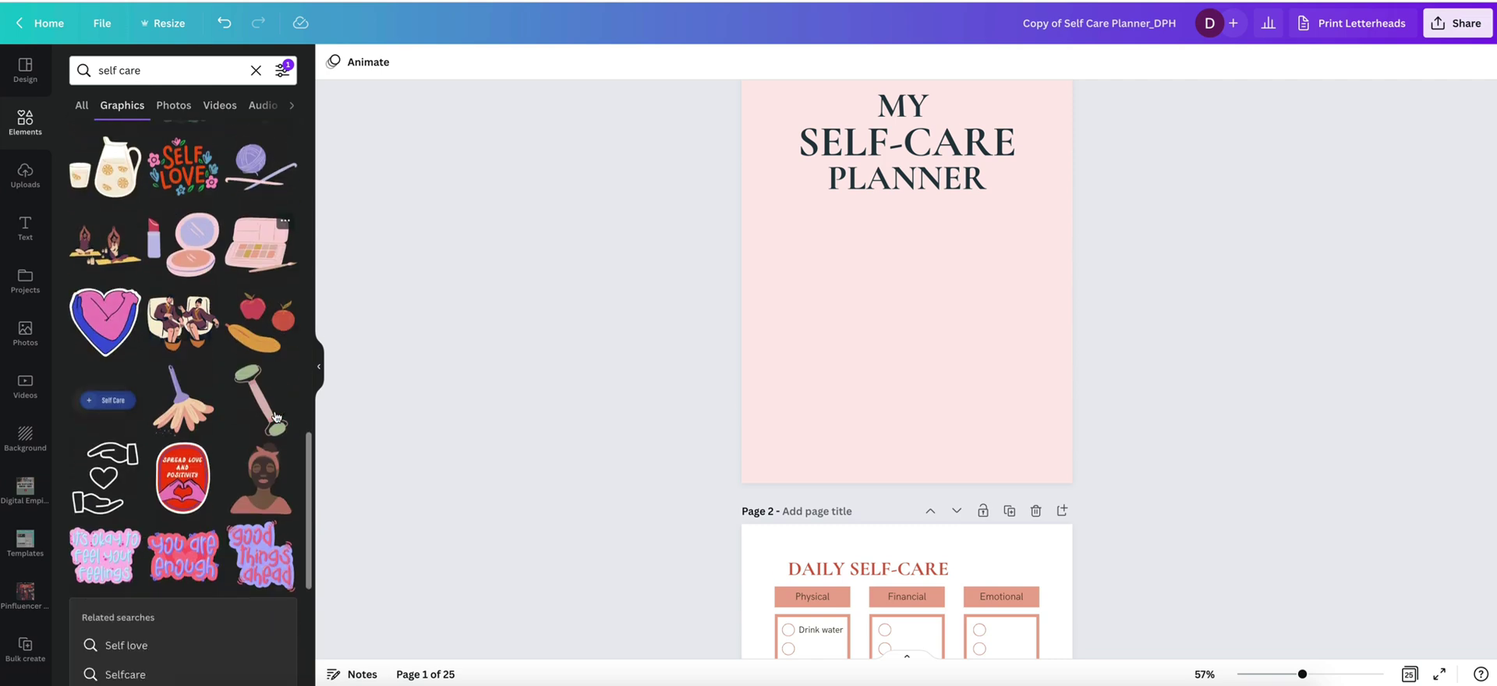
{"action": "scroll", "coordinate": [276, 416], "scroll_direction": "down", "scroll_amount": 7}
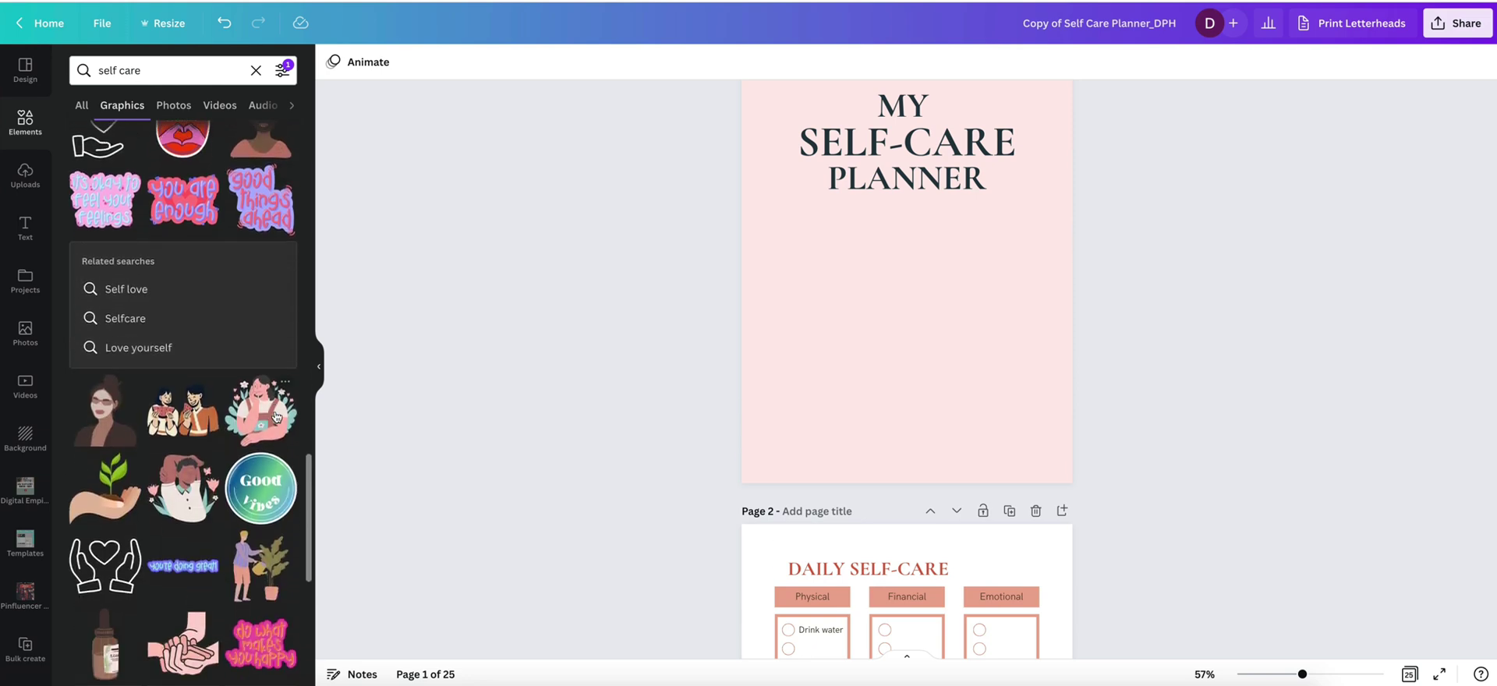
{"action": "scroll", "coordinate": [274, 416], "scroll_direction": "down", "scroll_amount": 4}
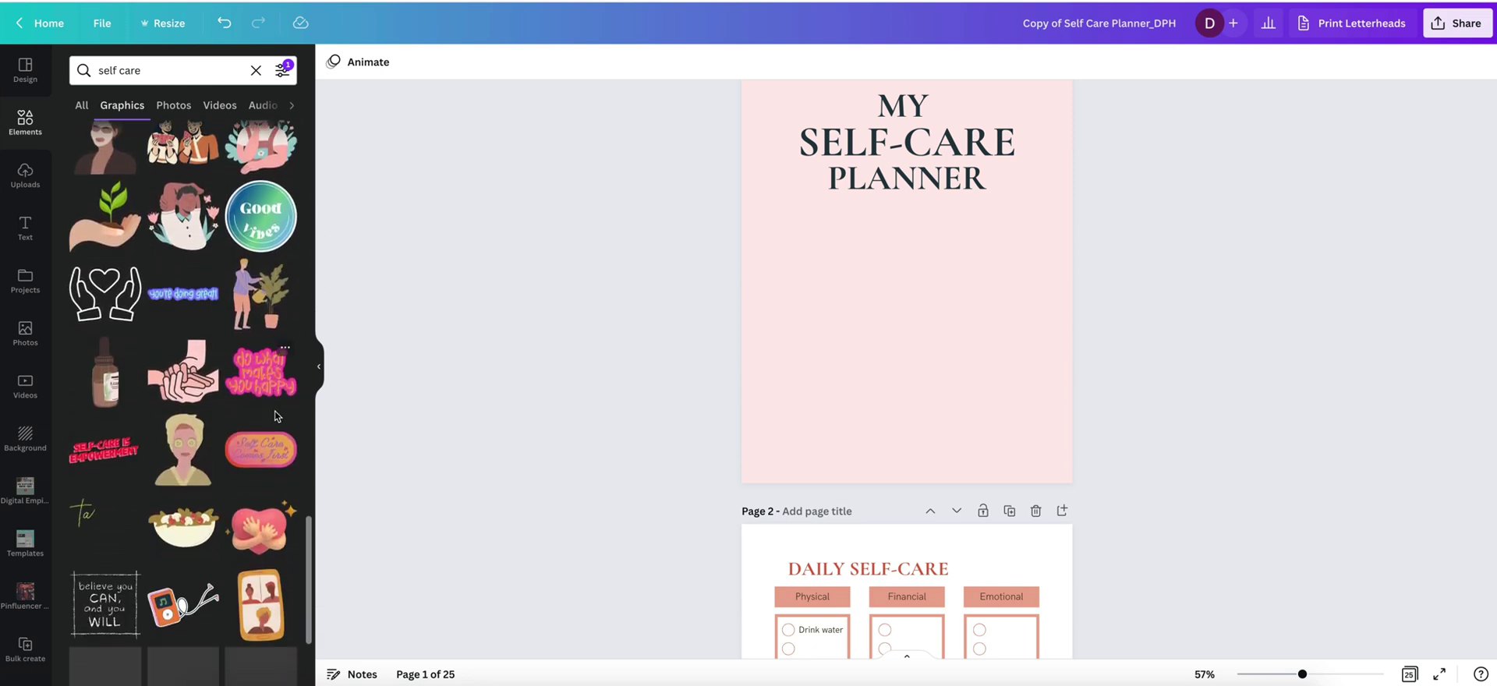
{"action": "scroll", "coordinate": [274, 410], "scroll_direction": "down", "scroll_amount": 3}
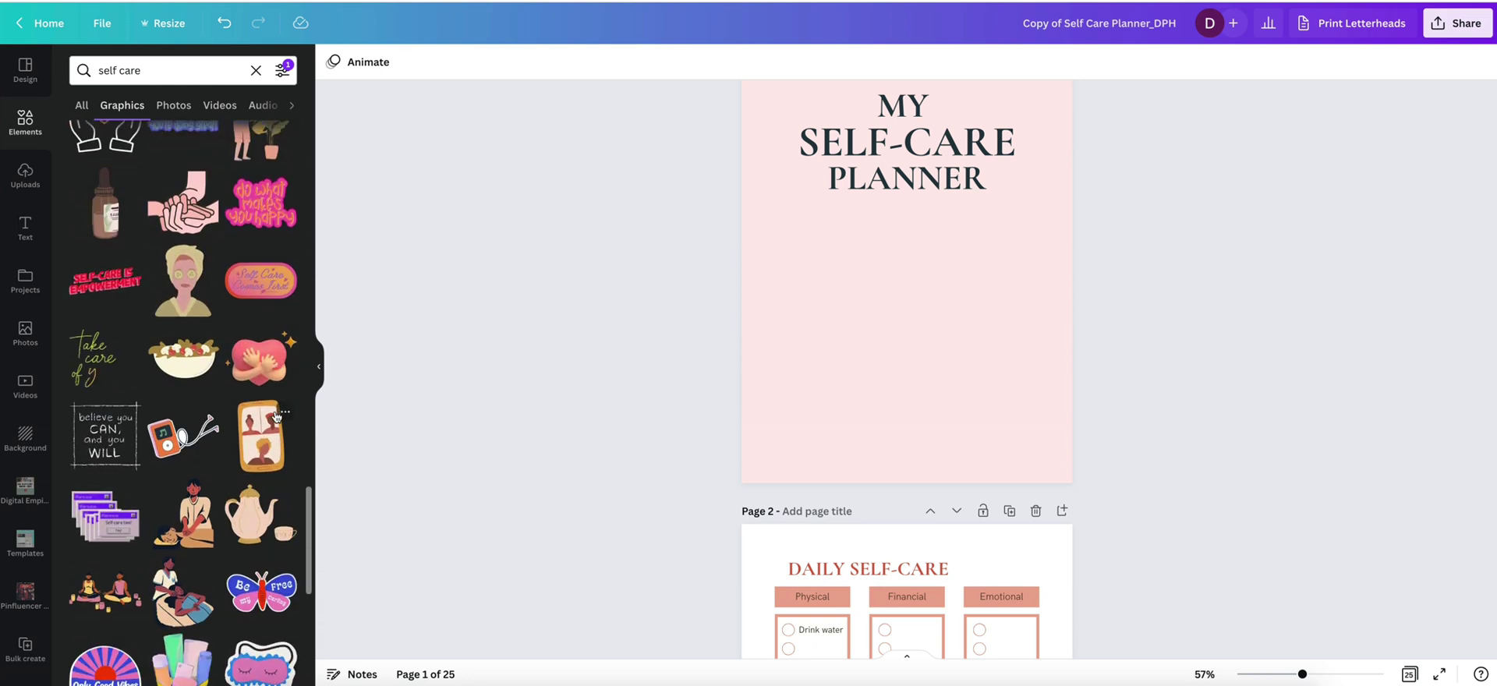
{"action": "scroll", "coordinate": [276, 417], "scroll_direction": "down", "scroll_amount": 3}
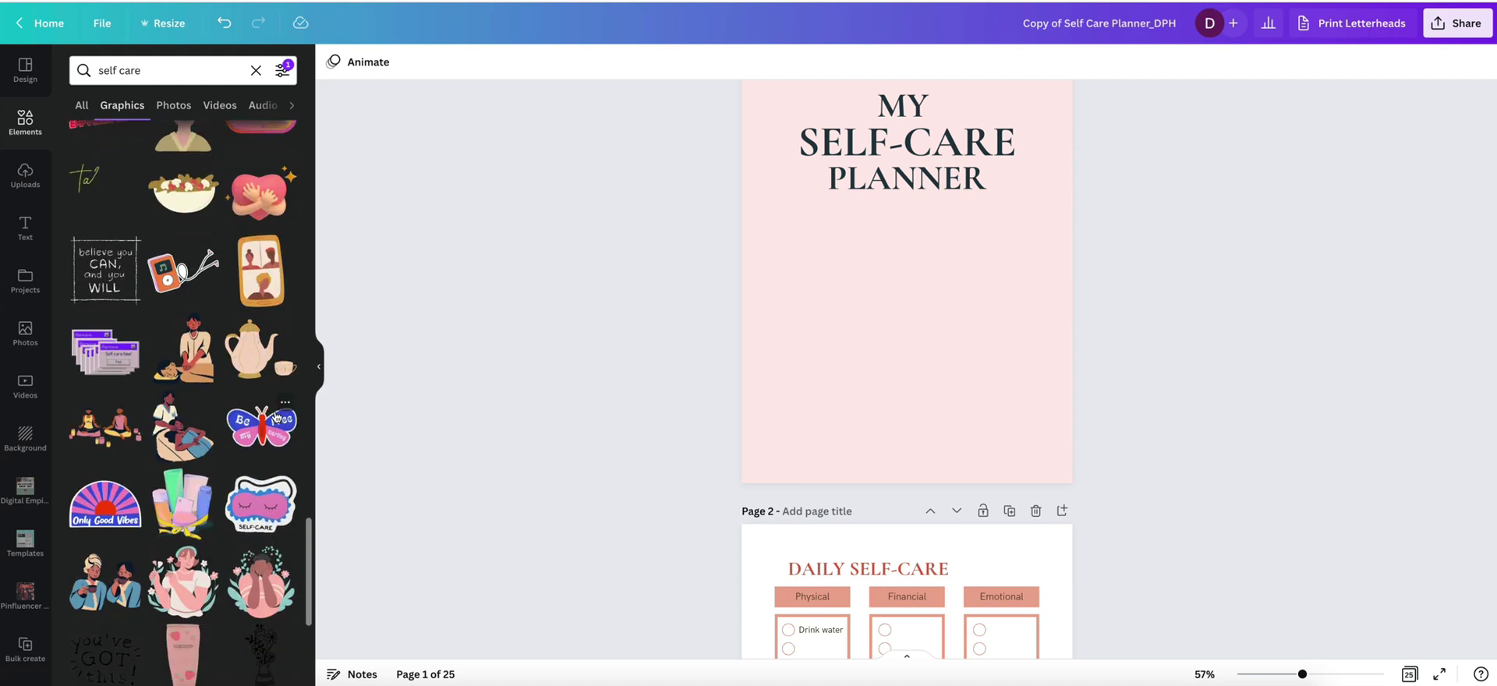
{"action": "scroll", "coordinate": [276, 416], "scroll_direction": "down", "scroll_amount": 2}
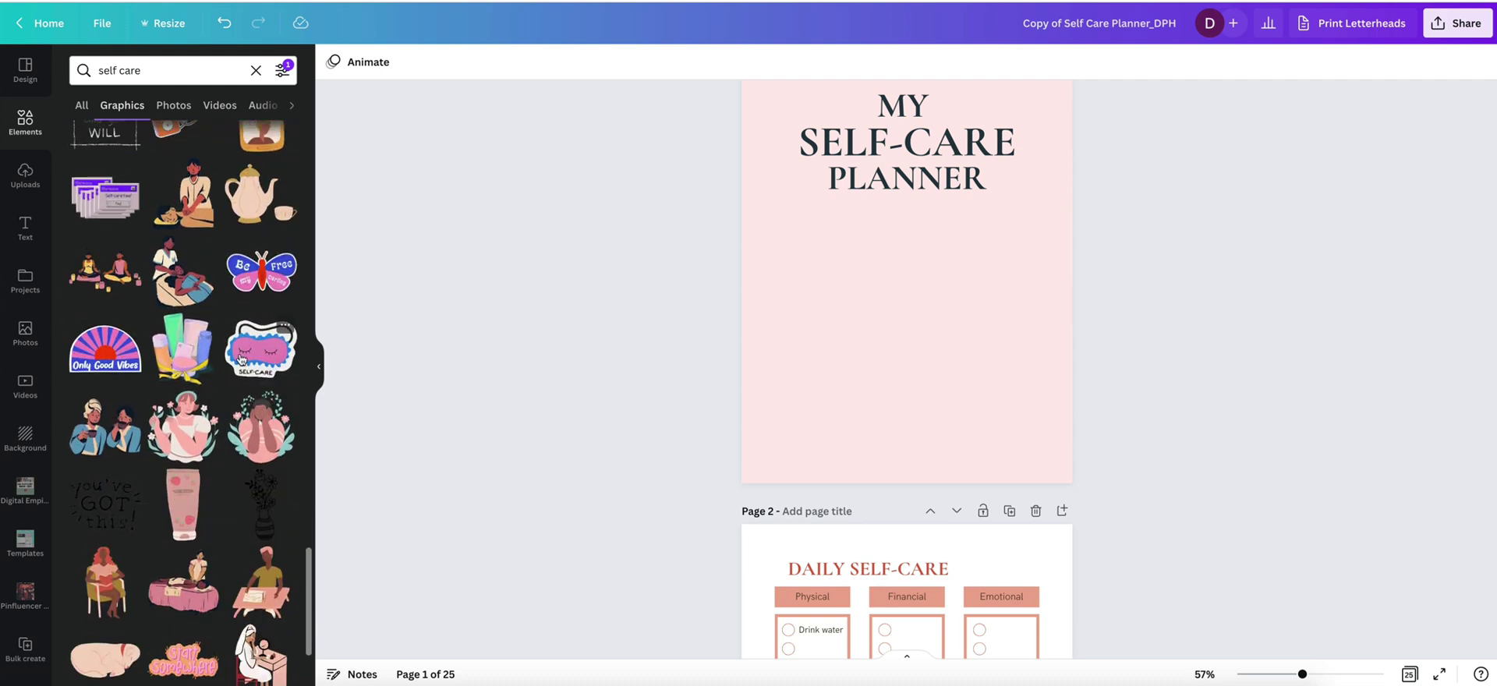
{"action": "scroll", "coordinate": [258, 386], "scroll_direction": "up", "scroll_amount": 2}
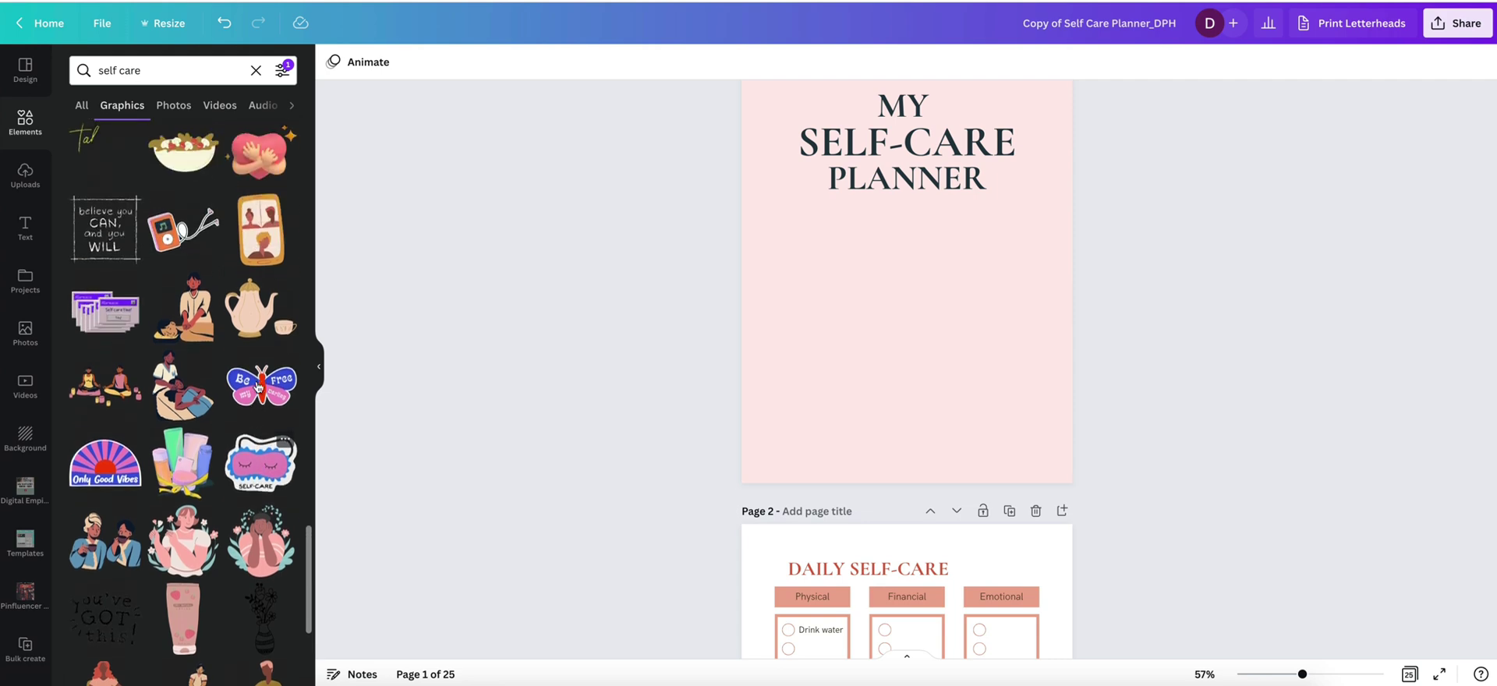
{"action": "left_click", "coordinate": [77, 478]}
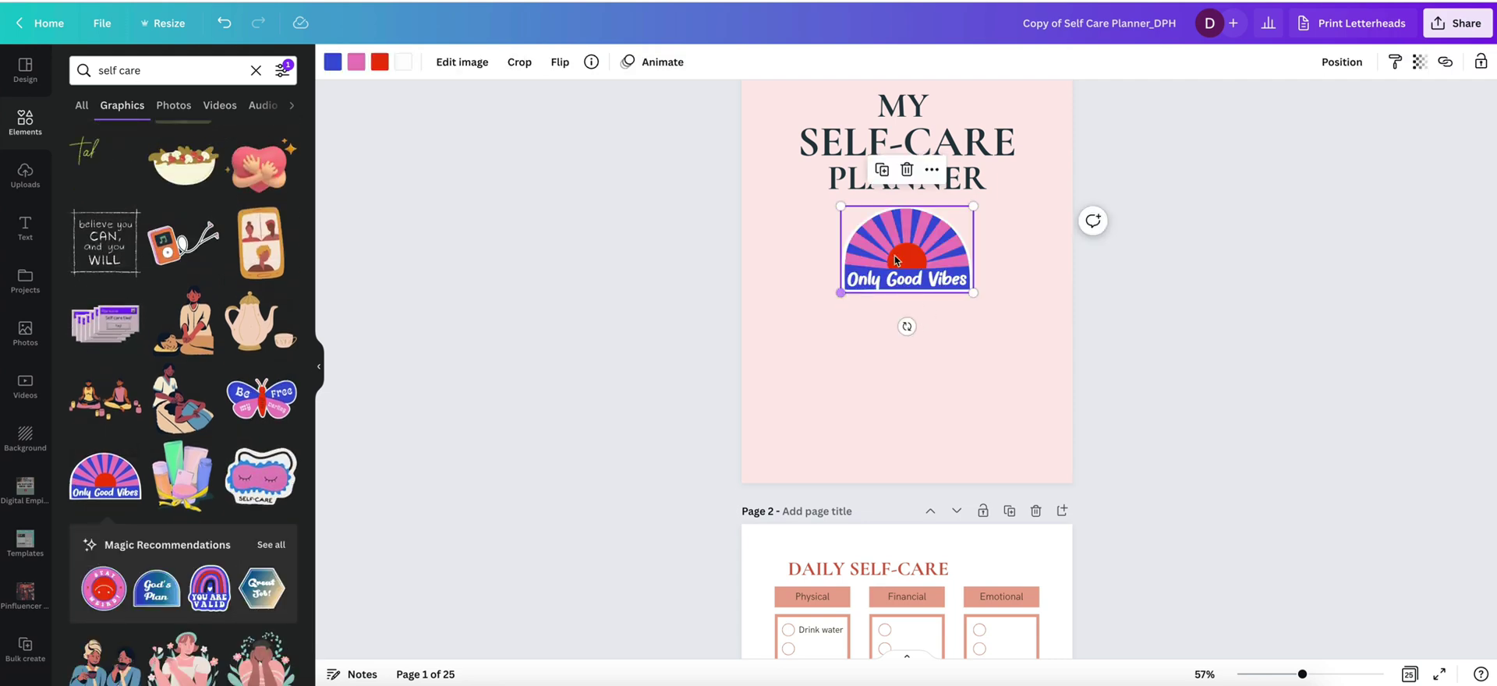
{"action": "left_click", "coordinate": [775, 330]}
{"action": "scroll", "coordinate": [775, 329], "scroll_direction": "up", "scroll_amount": 2}
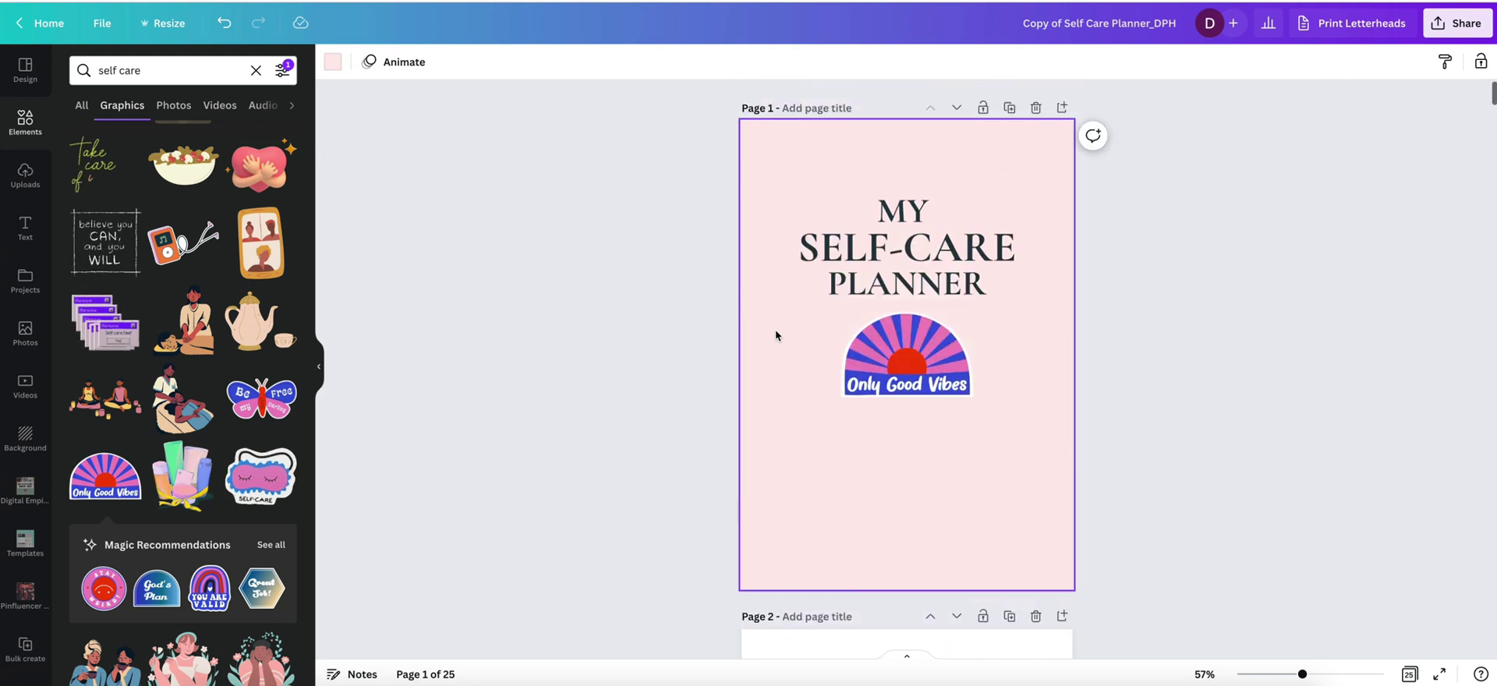
Shrink the "Only Good Vibes" sticker and move it to the lower-right corner of the cover page
{"action": "left_click", "coordinate": [907, 372]}
{"action": "left_click_drag", "start_coordinate": [973, 396], "coordinate": [1030, 528]}
{"action": "key", "text": "Escape"}
{"action": "left_click", "coordinate": [644, 441]}
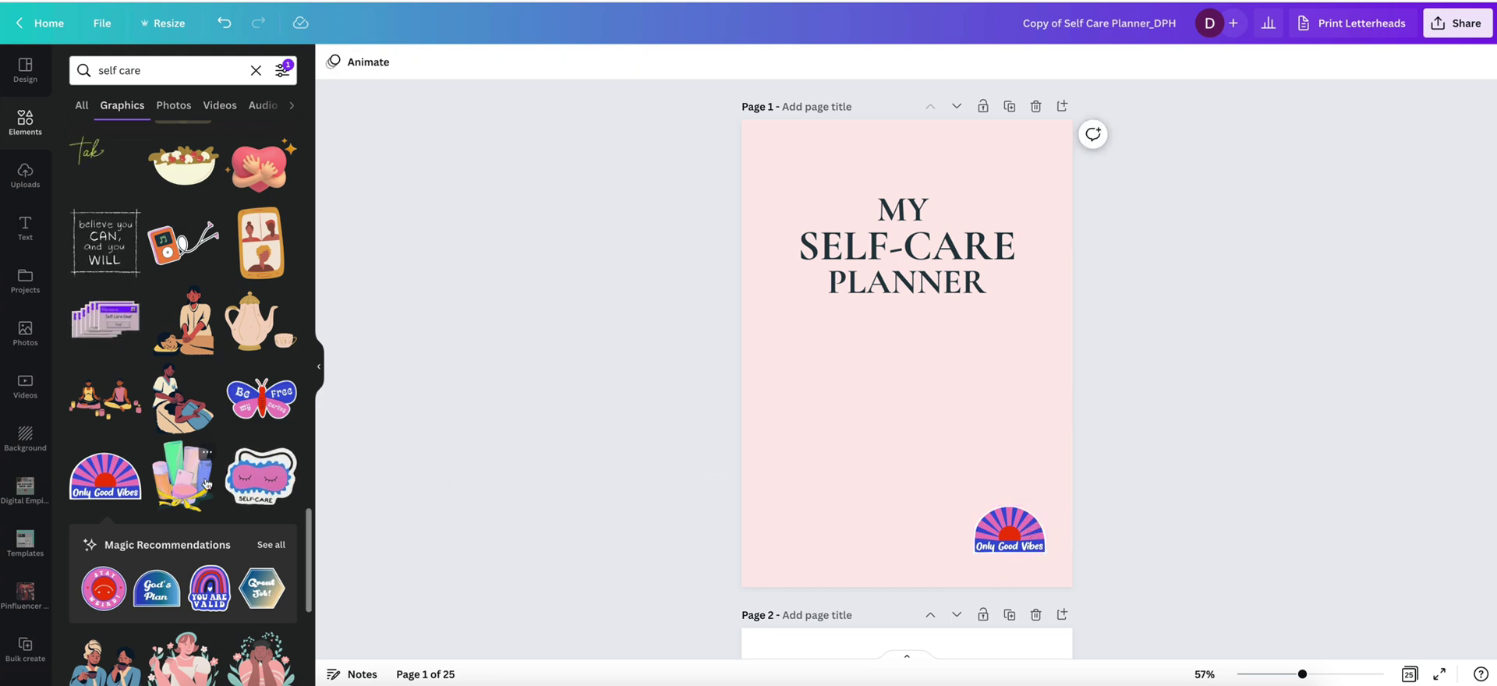
Show all magic recommendations for the sticker and add the "You Are Valid" rainbow graphic to the cover
{"action": "scroll", "coordinate": [207, 485], "scroll_direction": "down", "scroll_amount": 3}
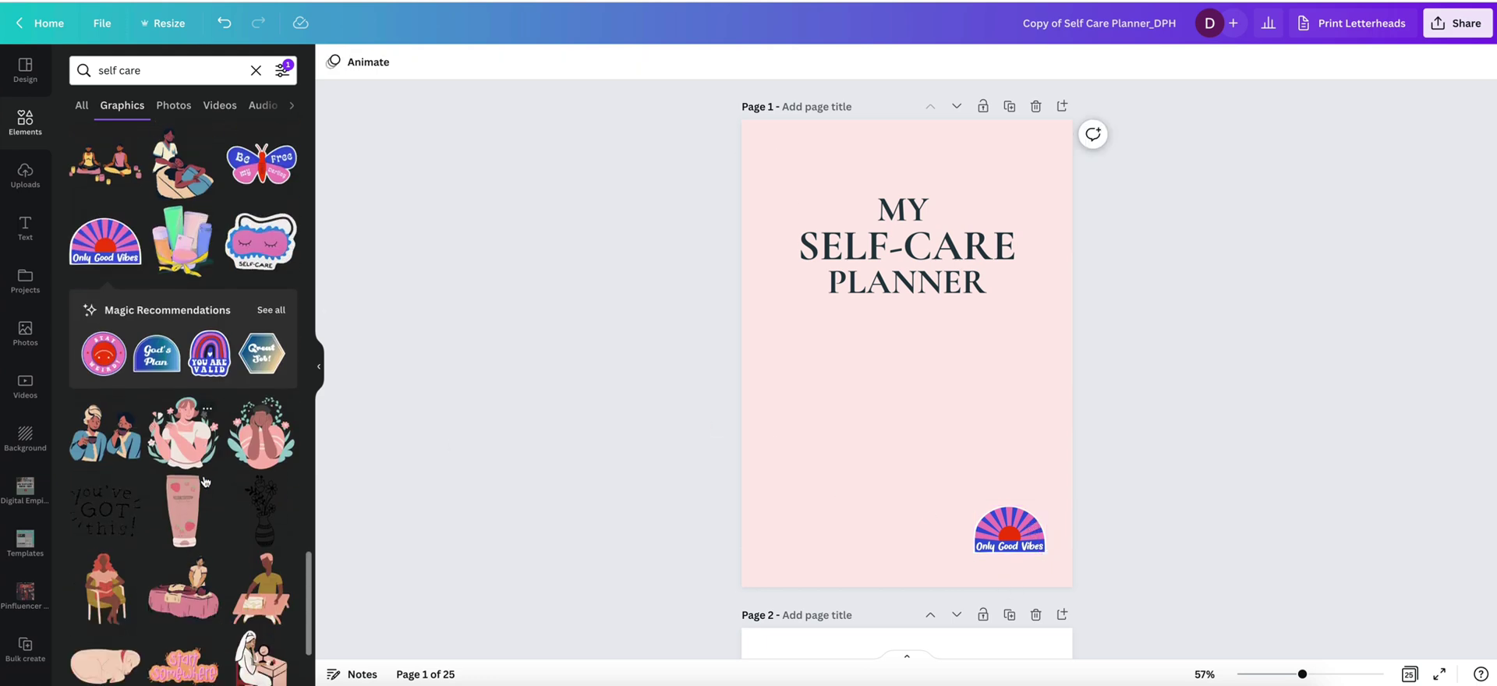
{"action": "left_click", "coordinate": [260, 312]}
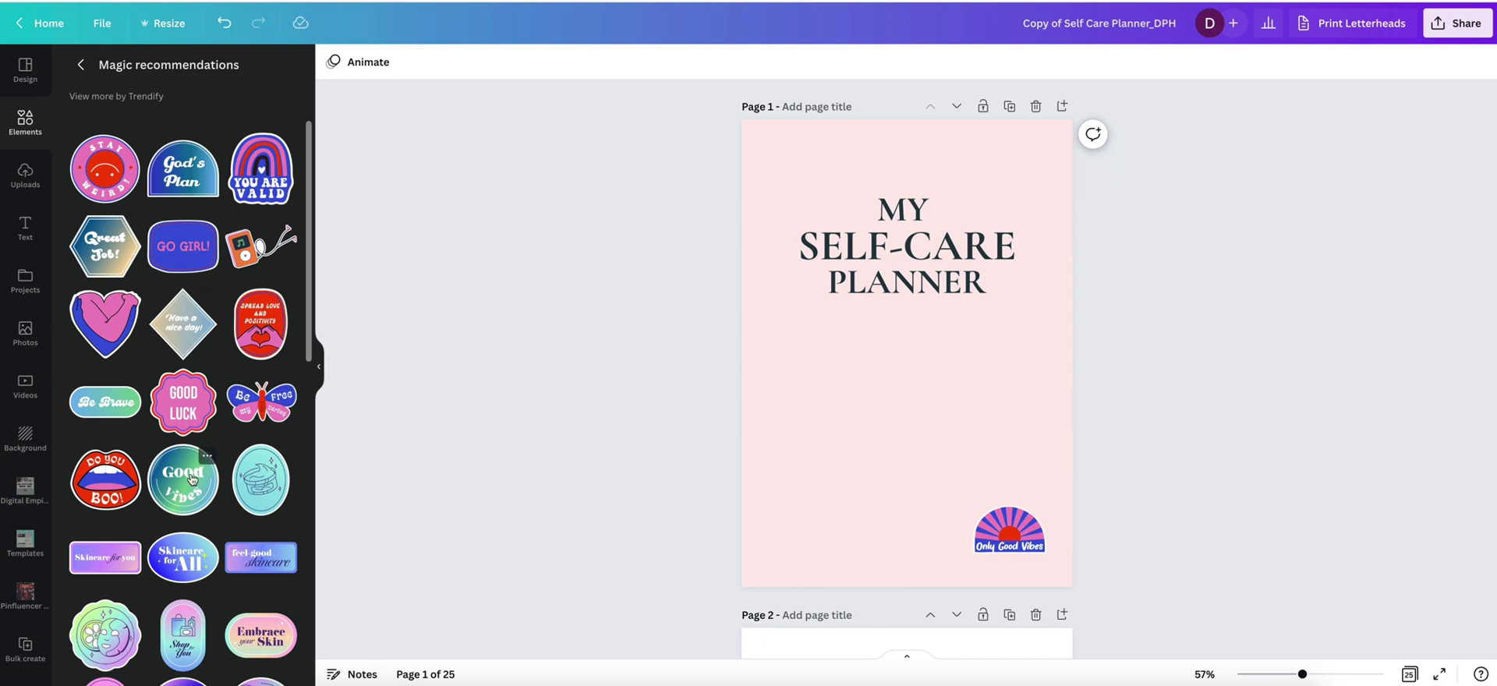
{"action": "scroll", "coordinate": [192, 479], "scroll_direction": "down", "scroll_amount": 2}
{"action": "scroll", "coordinate": [218, 296], "scroll_direction": "up", "scroll_amount": 2}
{"action": "left_click", "coordinate": [265, 179]}
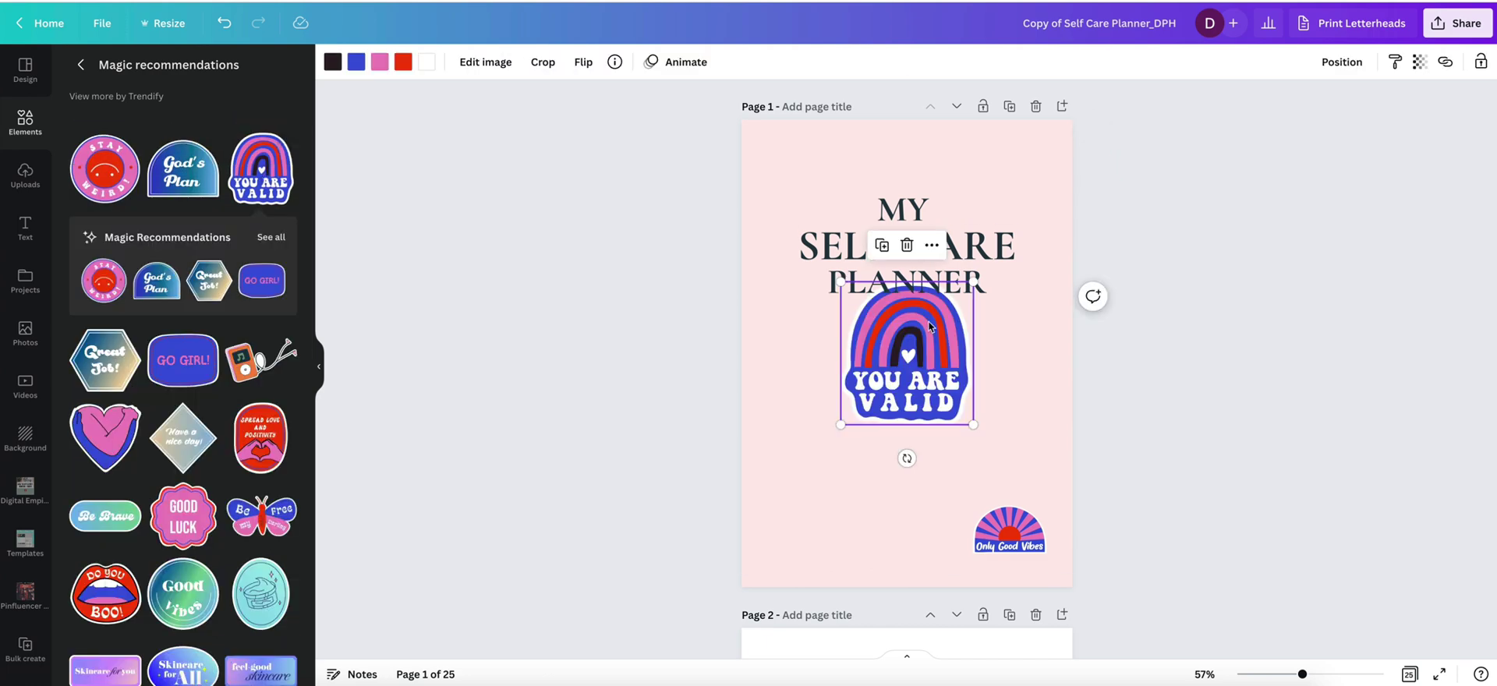
Delete the "You Are Valid" rainbow and the "Only Good Vibes" sticker from the cover
{"action": "scroll", "coordinate": [883, 442], "scroll_direction": "down", "scroll_amount": 3}
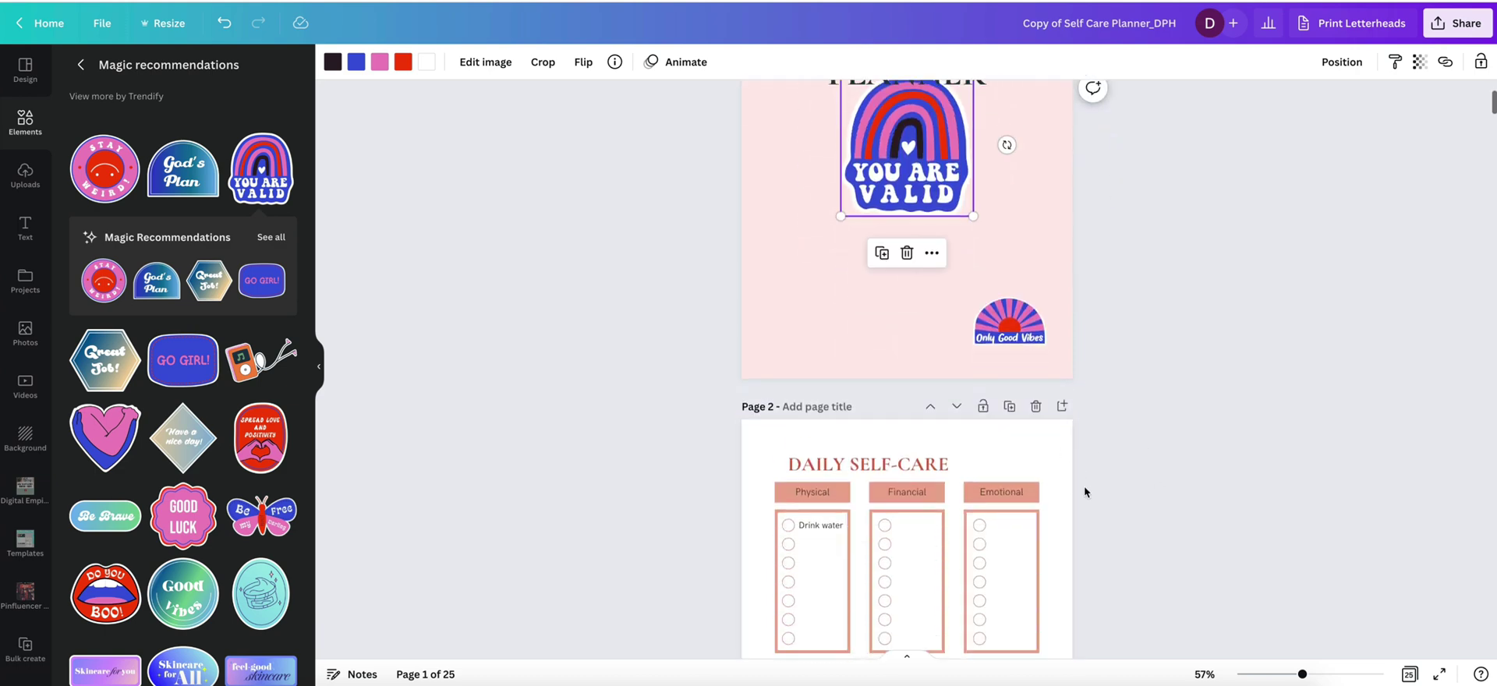
{"action": "scroll", "coordinate": [1111, 388], "scroll_direction": "up", "scroll_amount": 3}
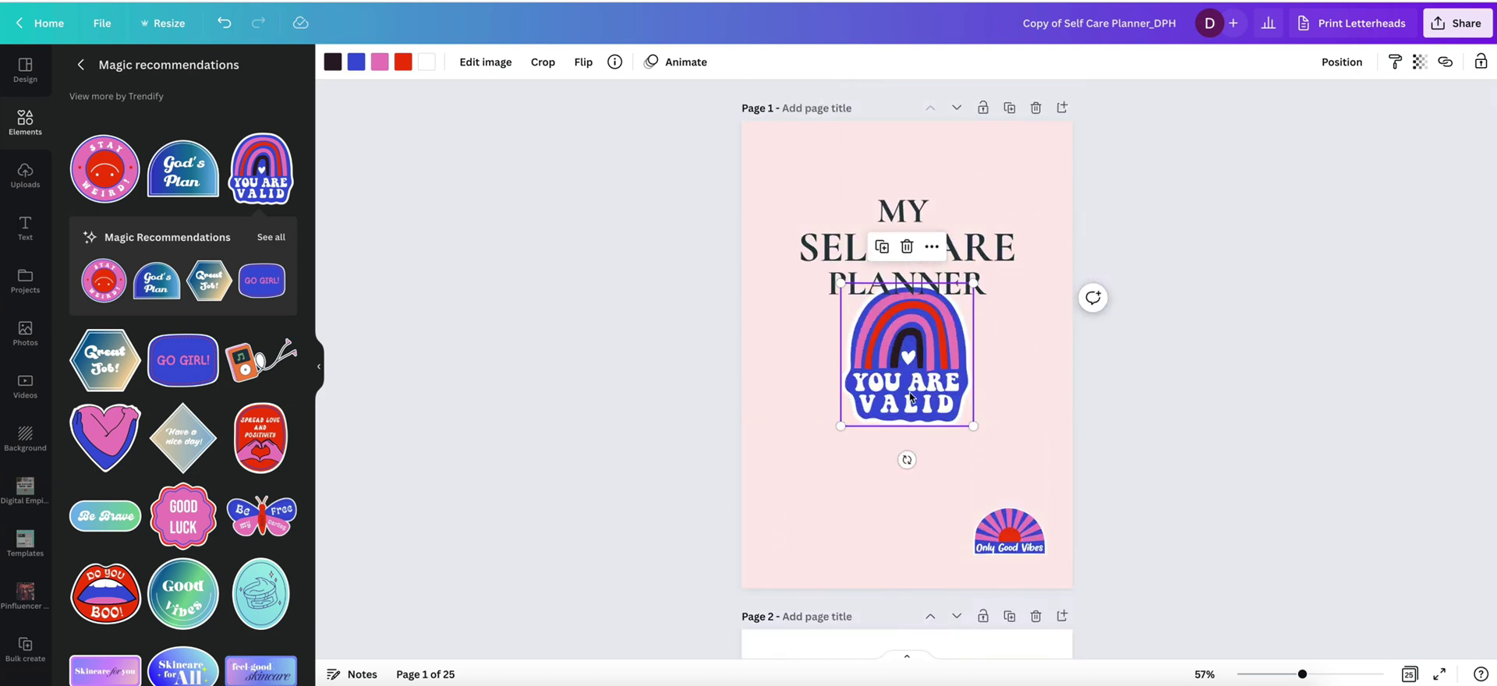
{"action": "key", "text": "Delete"}
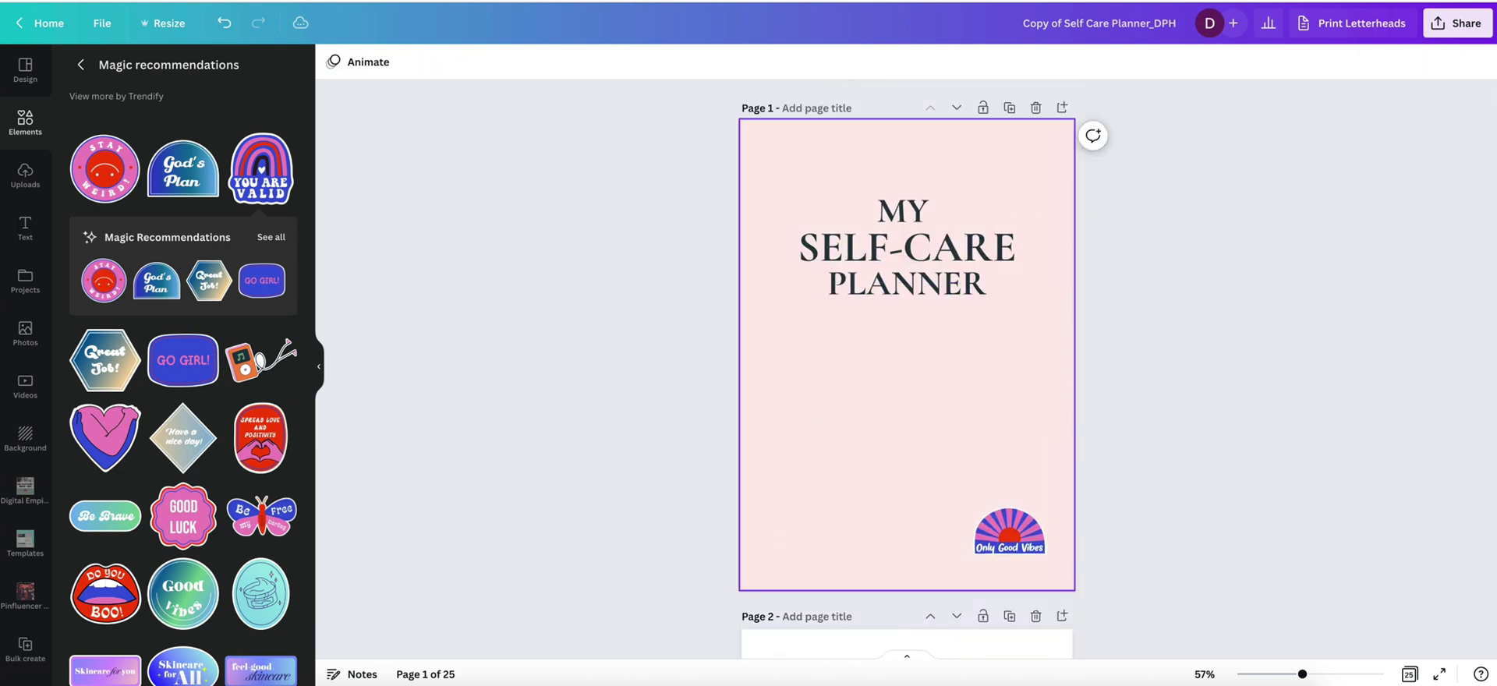
{"action": "left_click", "coordinate": [1010, 530]}
{"action": "key", "text": "Delete"}
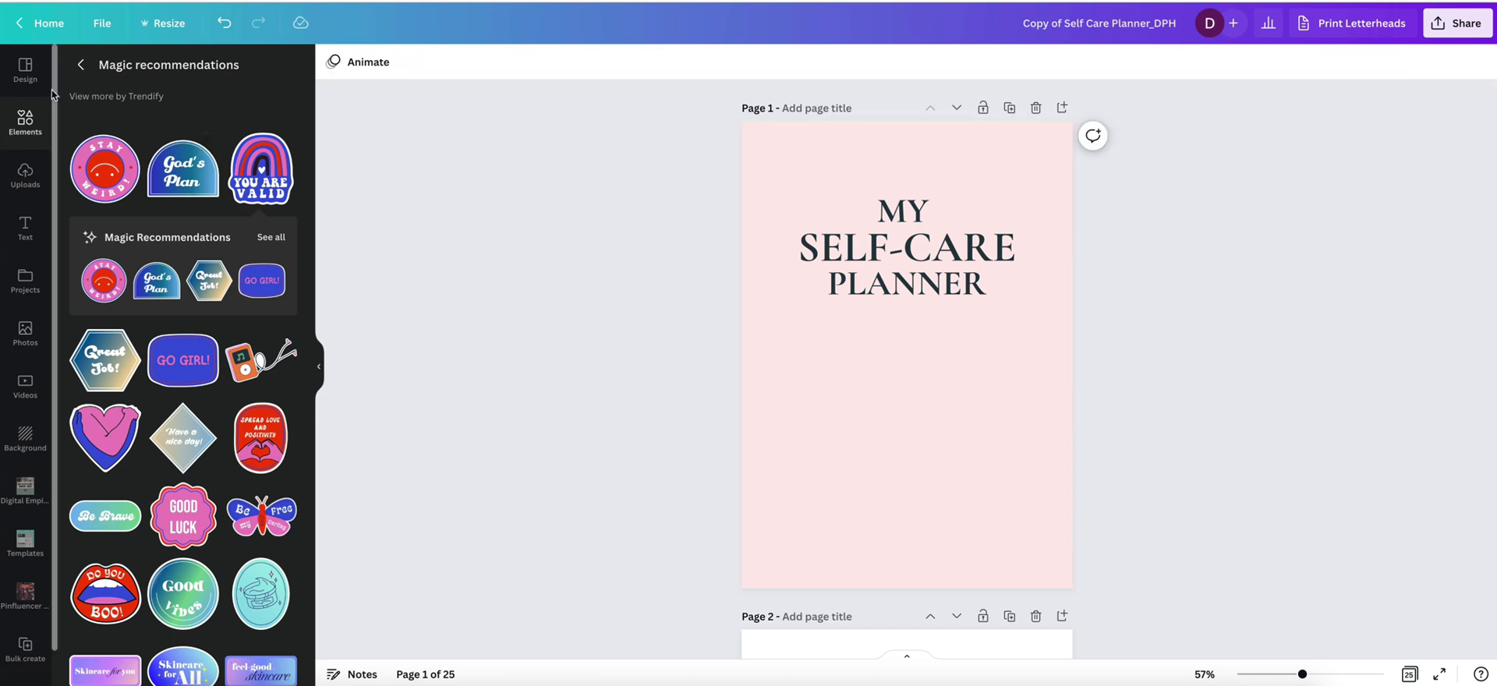
Return to the "self care" graphics results, view all planner pages as a grid, and reopen the cover page
{"action": "left_click", "coordinate": [80, 64]}
{"action": "scroll", "coordinate": [121, 297], "scroll_direction": "up", "scroll_amount": 5}
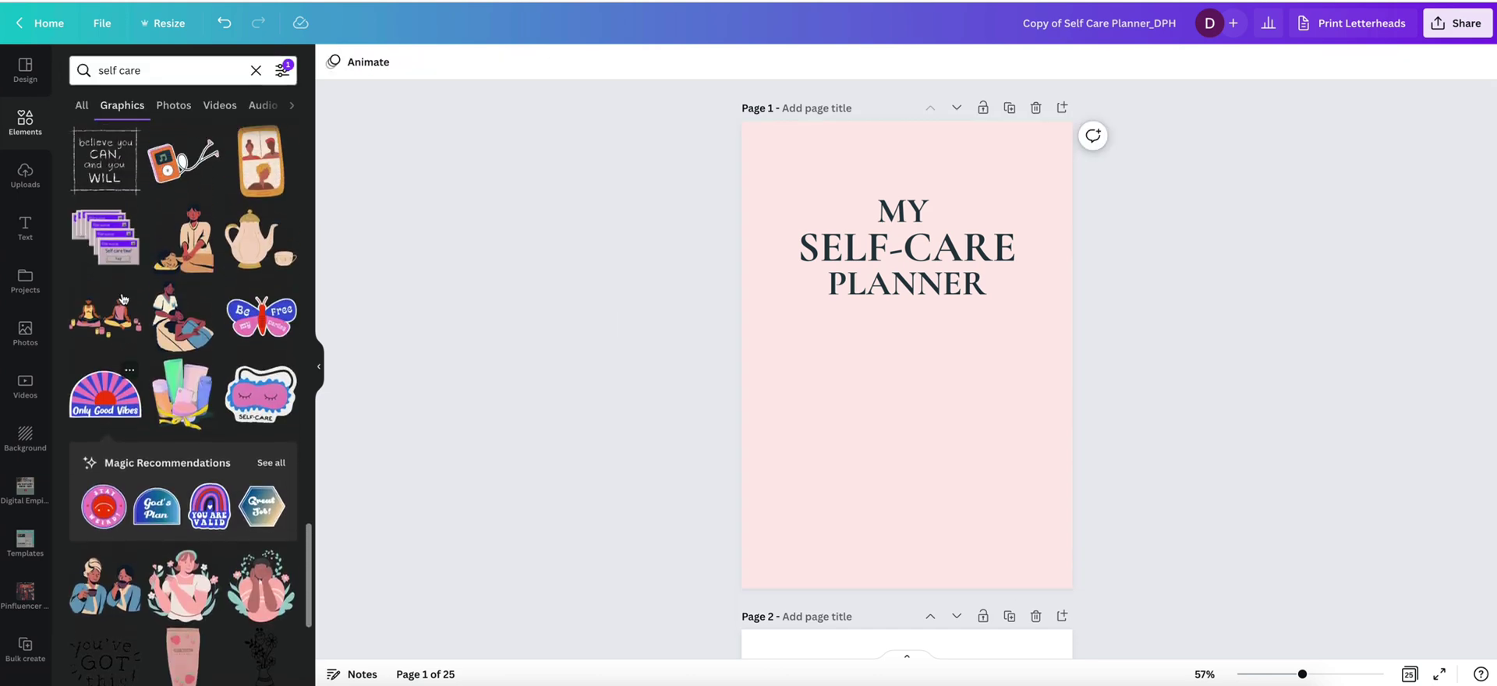
{"action": "scroll", "coordinate": [122, 297], "scroll_direction": "up", "scroll_amount": 2}
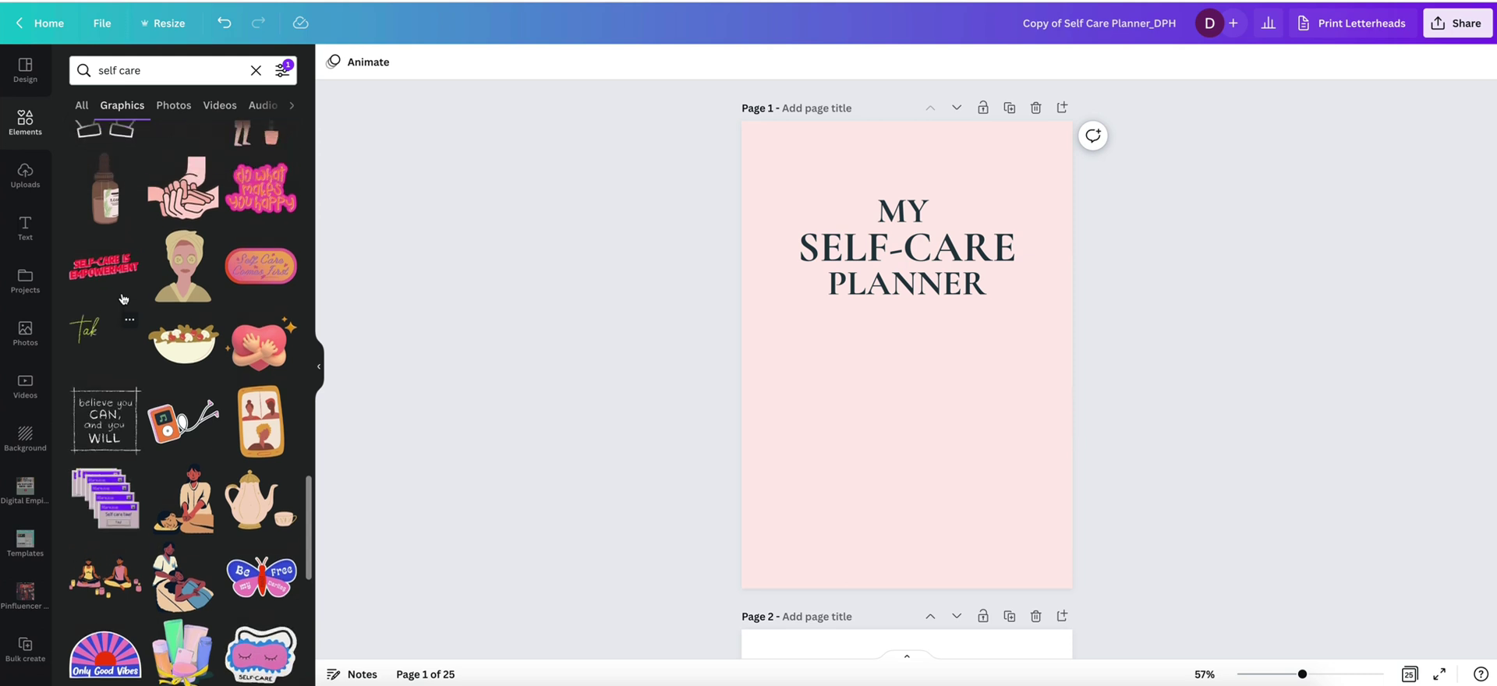
{"action": "left_click", "coordinate": [1408, 673]}
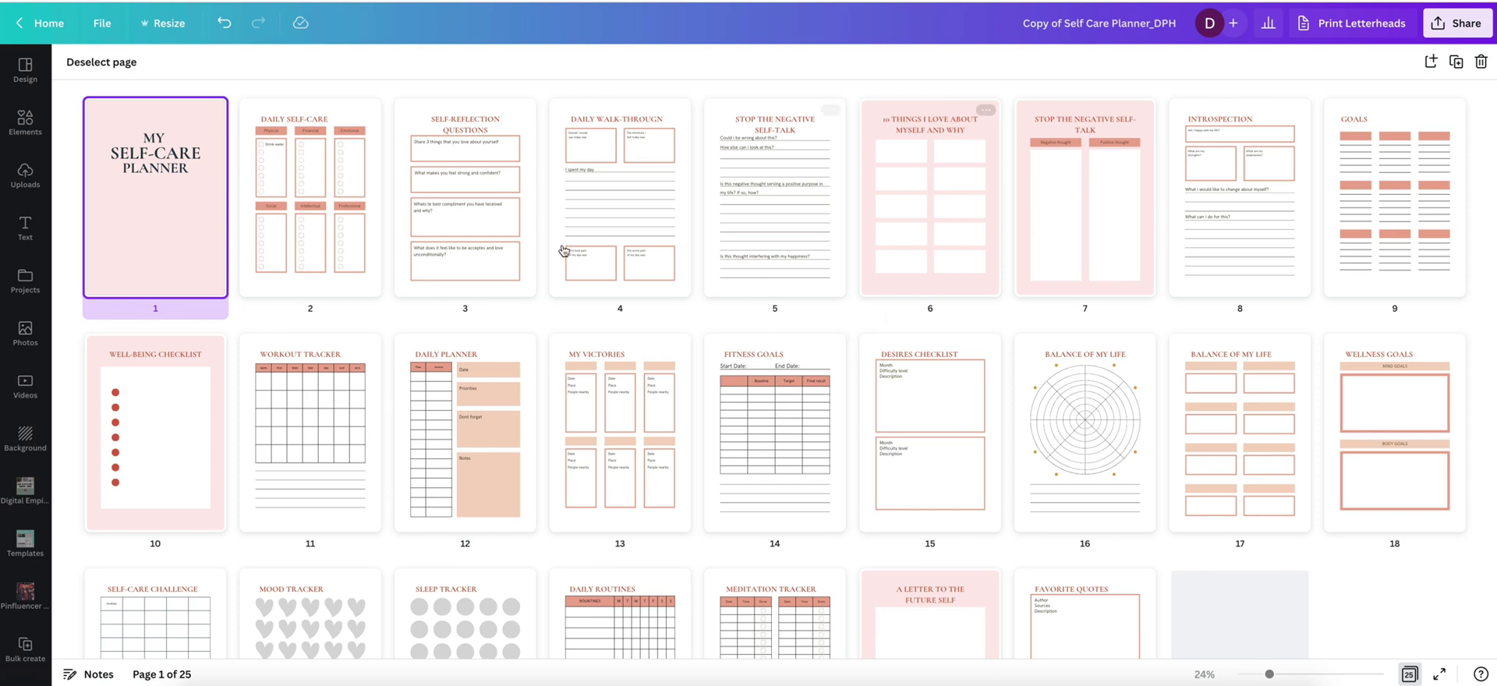
{"action": "double_click", "coordinate": [208, 258]}
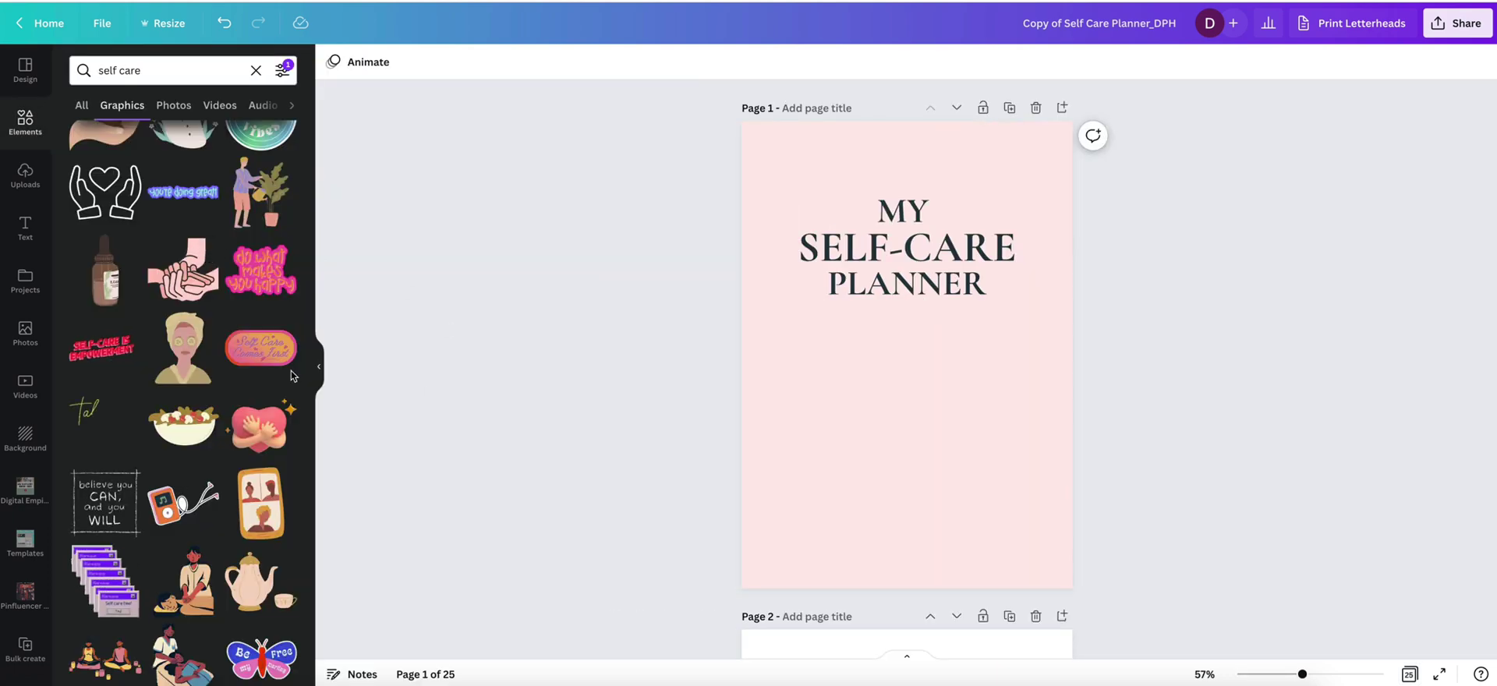
Find the graphic of the long-haired woman hugging herself among leaves and place it centred beneath the cover title
{"action": "scroll", "coordinate": [265, 376], "scroll_direction": "up", "scroll_amount": 3}
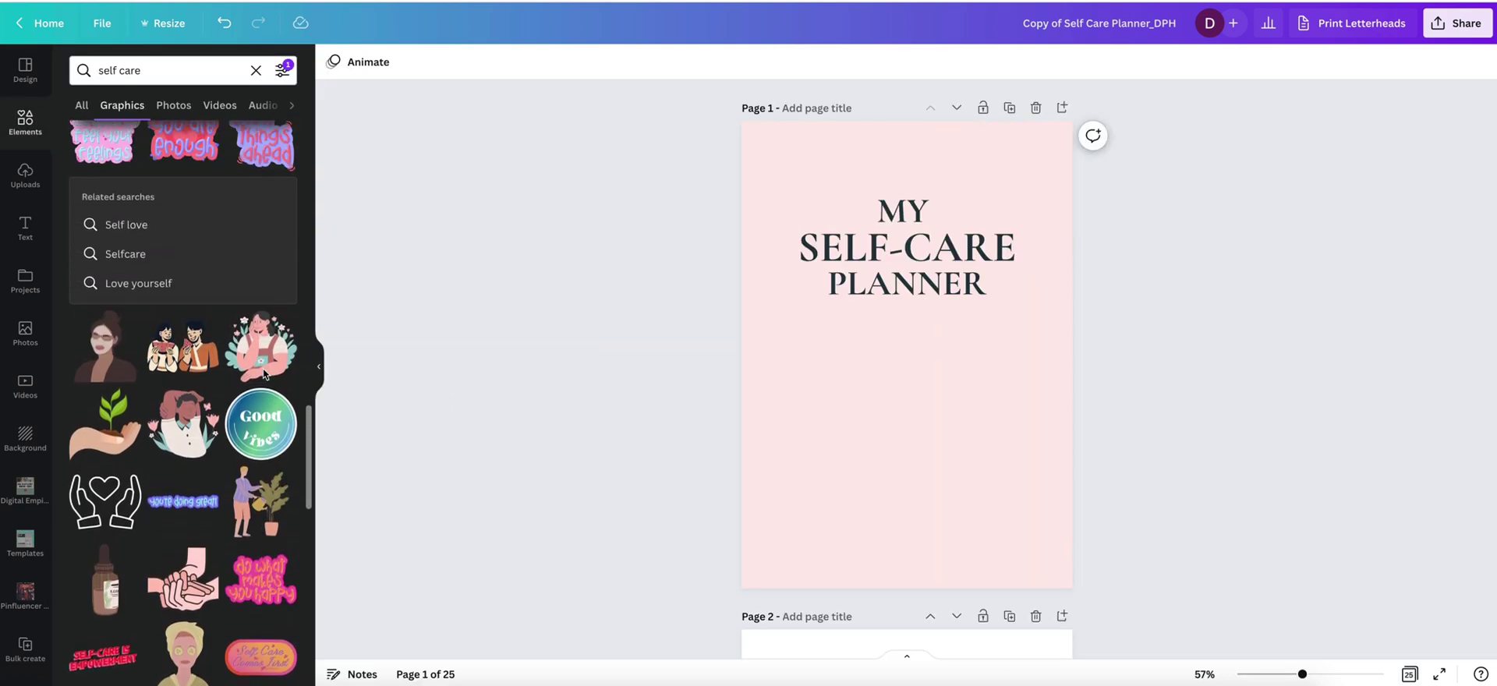
{"action": "scroll", "coordinate": [265, 376], "scroll_direction": "up", "scroll_amount": 6}
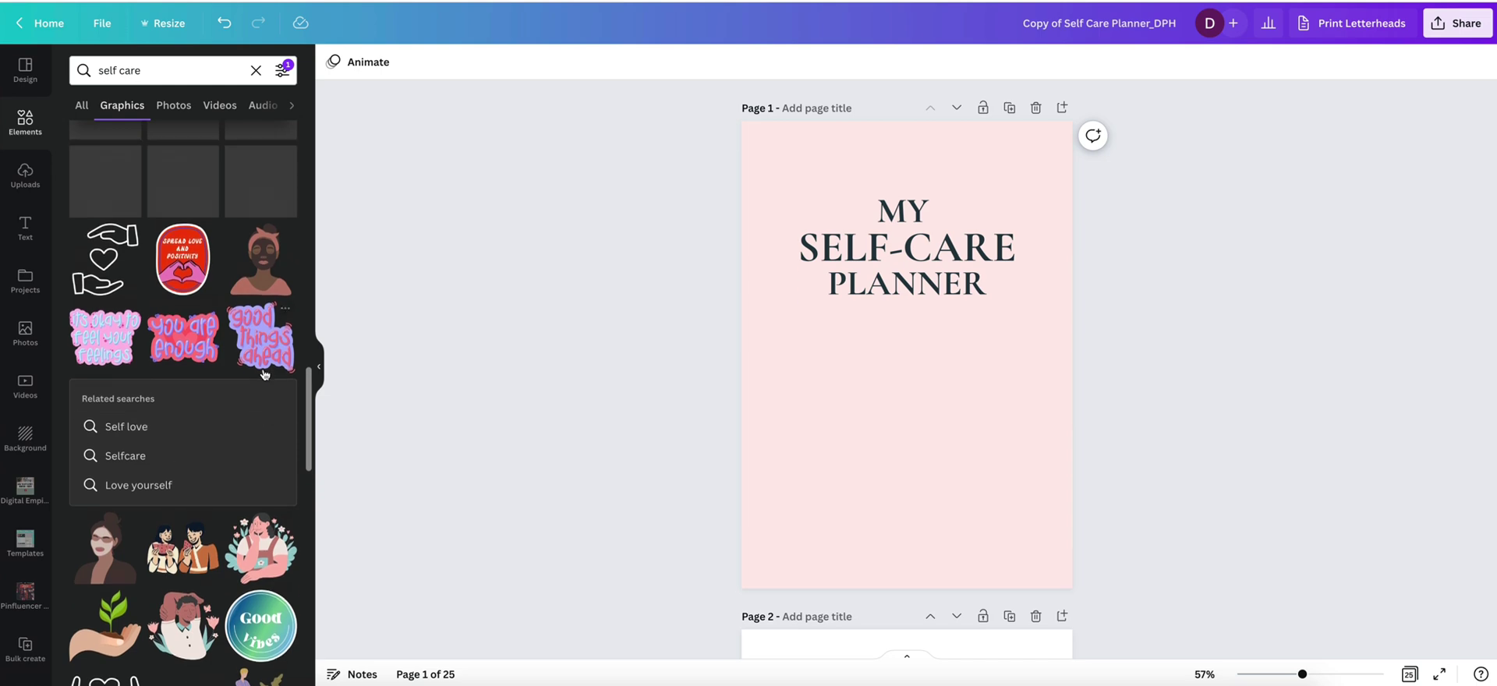
{"action": "scroll", "coordinate": [265, 375], "scroll_direction": "up", "scroll_amount": 2}
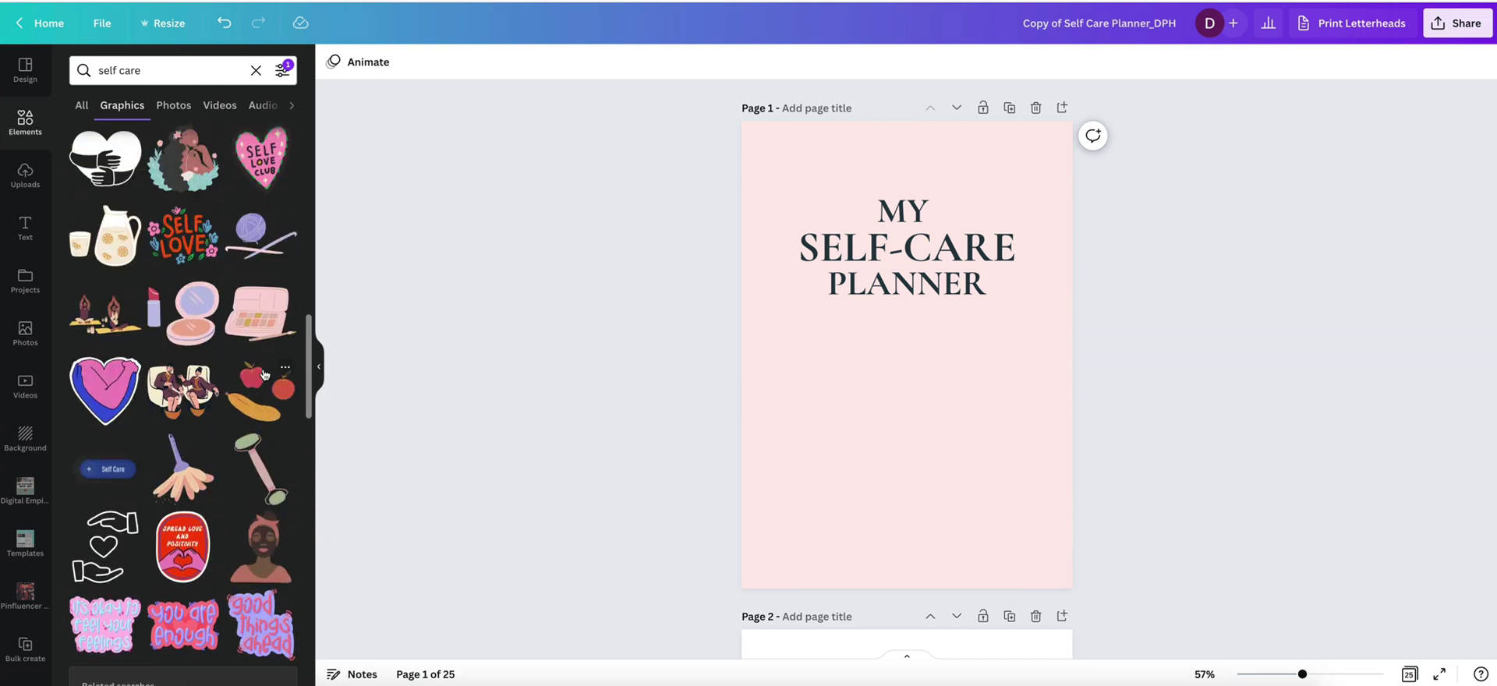
{"action": "scroll", "coordinate": [265, 374], "scroll_direction": "up", "scroll_amount": 3}
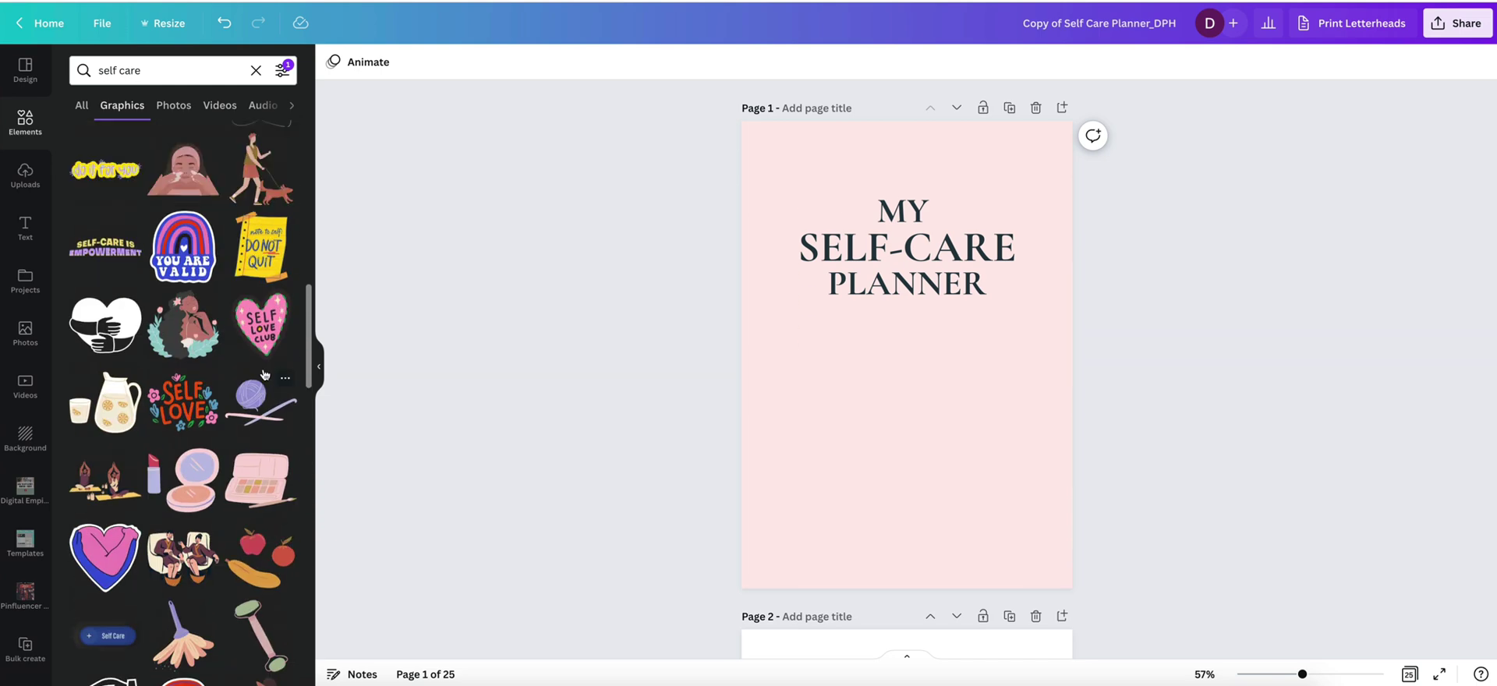
{"action": "left_click", "coordinate": [199, 333]}
{"action": "left_click_drag", "start_coordinate": [939, 364], "coordinate": [958, 402]}
{"action": "scroll", "coordinate": [1138, 388], "scroll_direction": "down", "scroll_amount": 1}
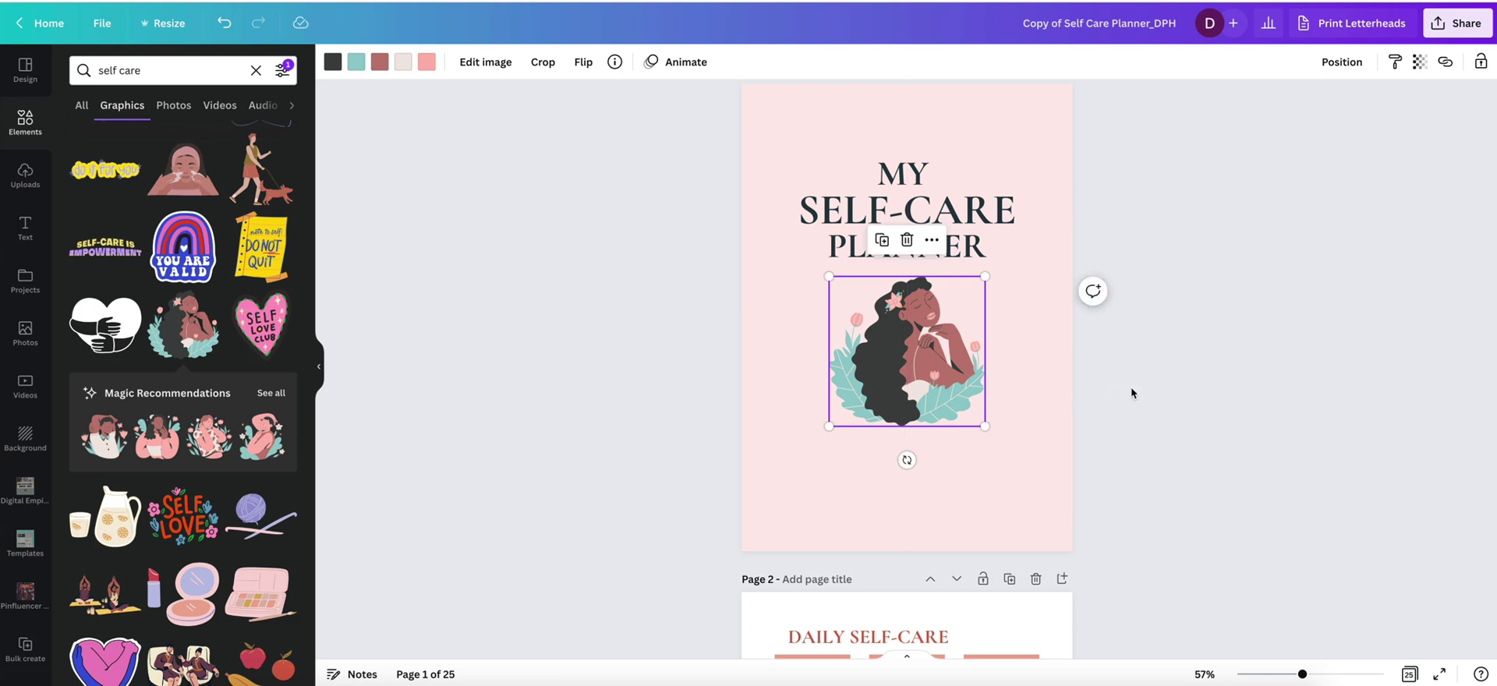
{"action": "left_click", "coordinate": [1129, 391]}
{"action": "scroll", "coordinate": [1129, 391], "scroll_direction": "up", "scroll_amount": 1}
{"action": "left_click", "coordinate": [959, 404]}
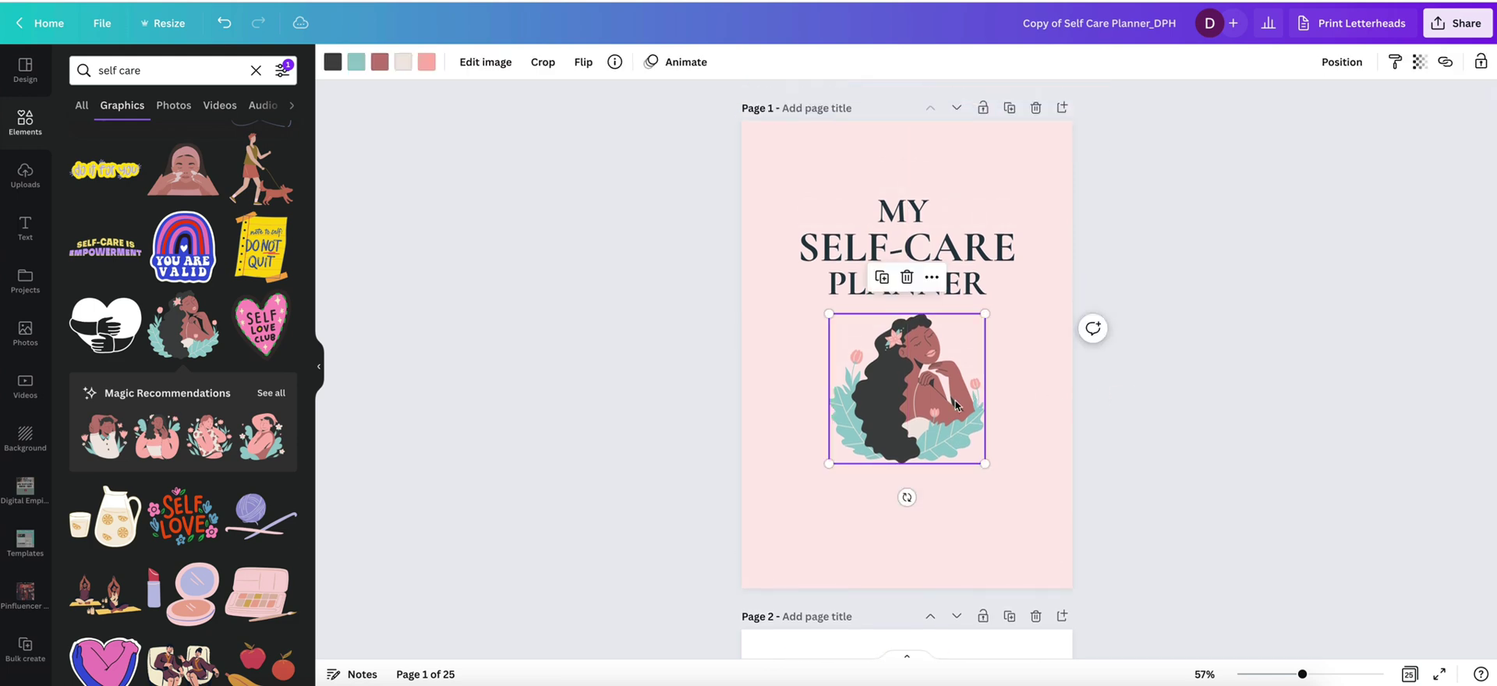
{"action": "left_click_drag", "start_coordinate": [956, 406], "coordinate": [956, 406]}
{"action": "left_click", "coordinate": [1109, 395]}
{"action": "left_click", "coordinate": [940, 405]}
{"action": "left_click", "coordinate": [1037, 391]}
{"action": "left_click", "coordinate": [959, 402]}
{"action": "left_click_drag", "start_coordinate": [958, 402], "coordinate": [959, 402]}
{"action": "left_click", "coordinate": [1298, 289]}
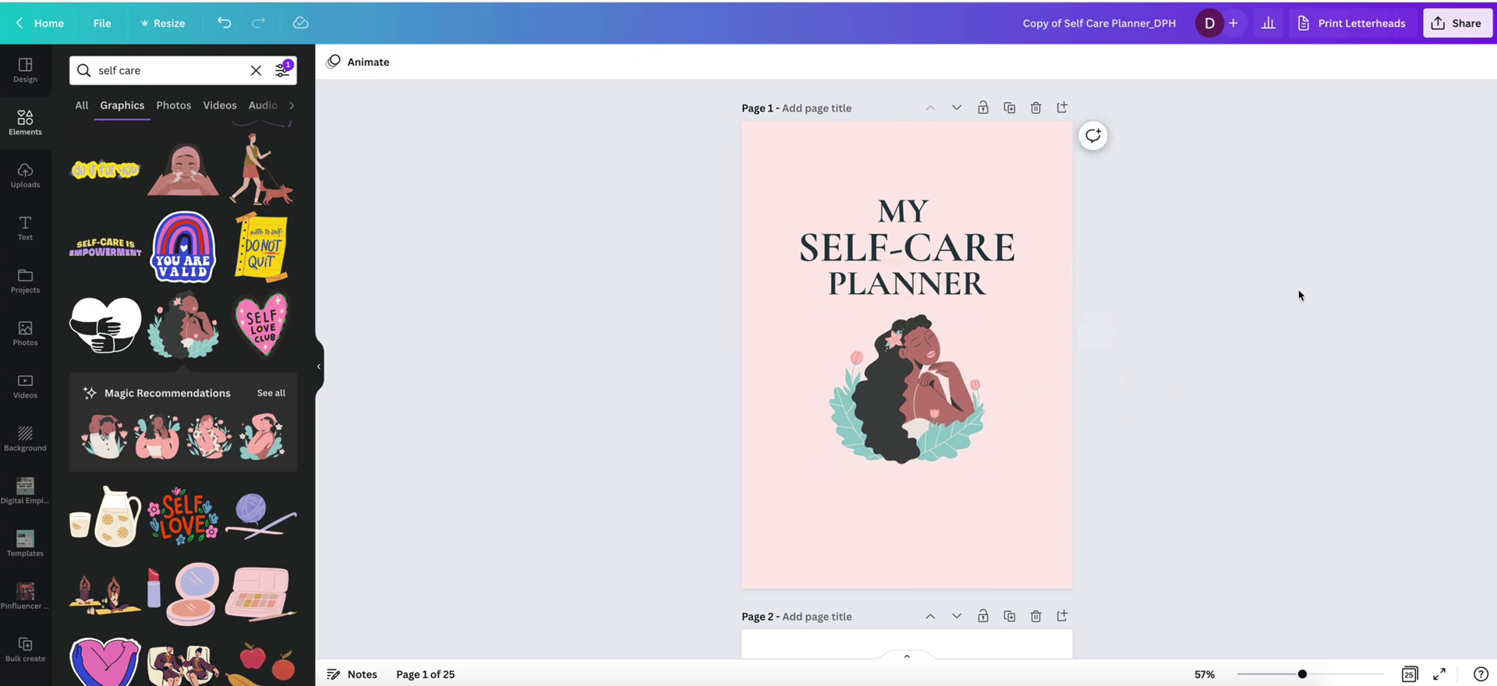
Browse the popular fonts for the cover title and try Archivo Black
{"action": "left_click", "coordinate": [1009, 245]}
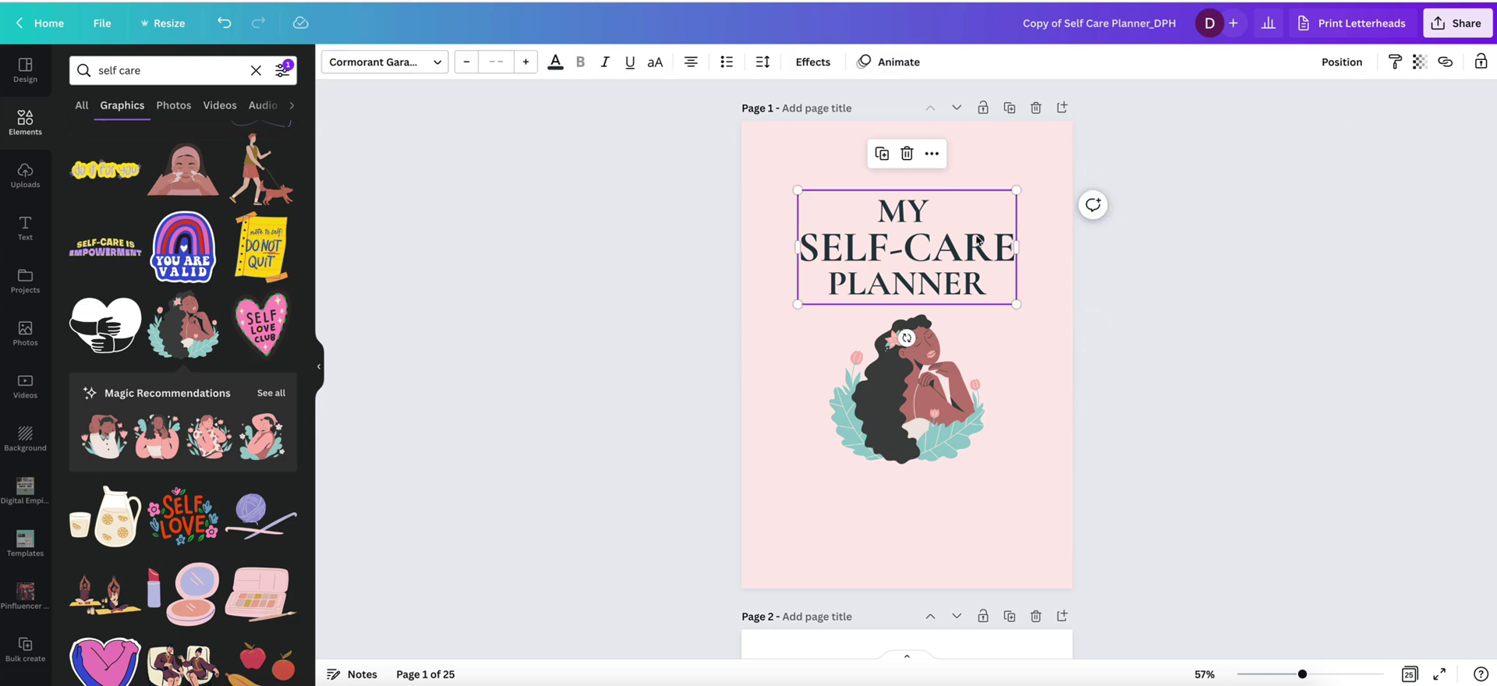
{"action": "left_click", "coordinate": [374, 64]}
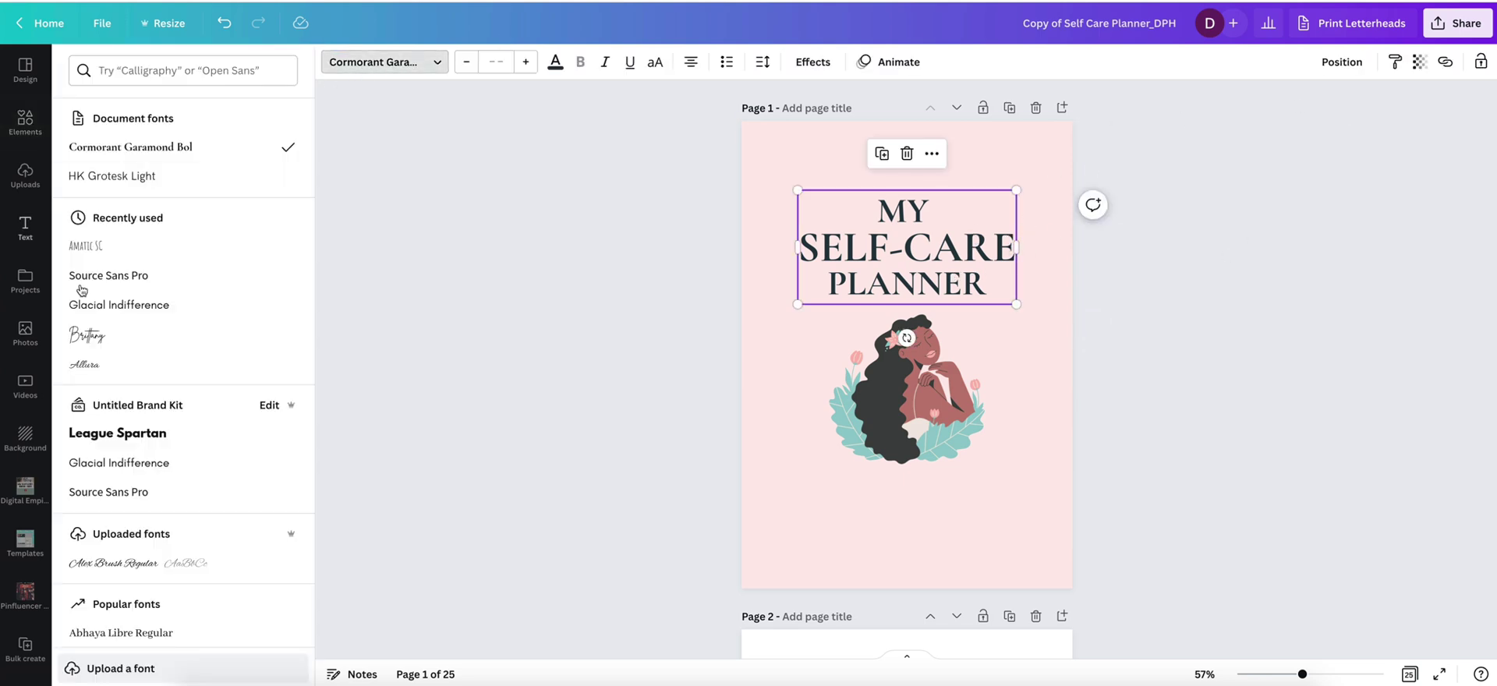
{"action": "scroll", "coordinate": [228, 322], "scroll_direction": "down", "scroll_amount": 4}
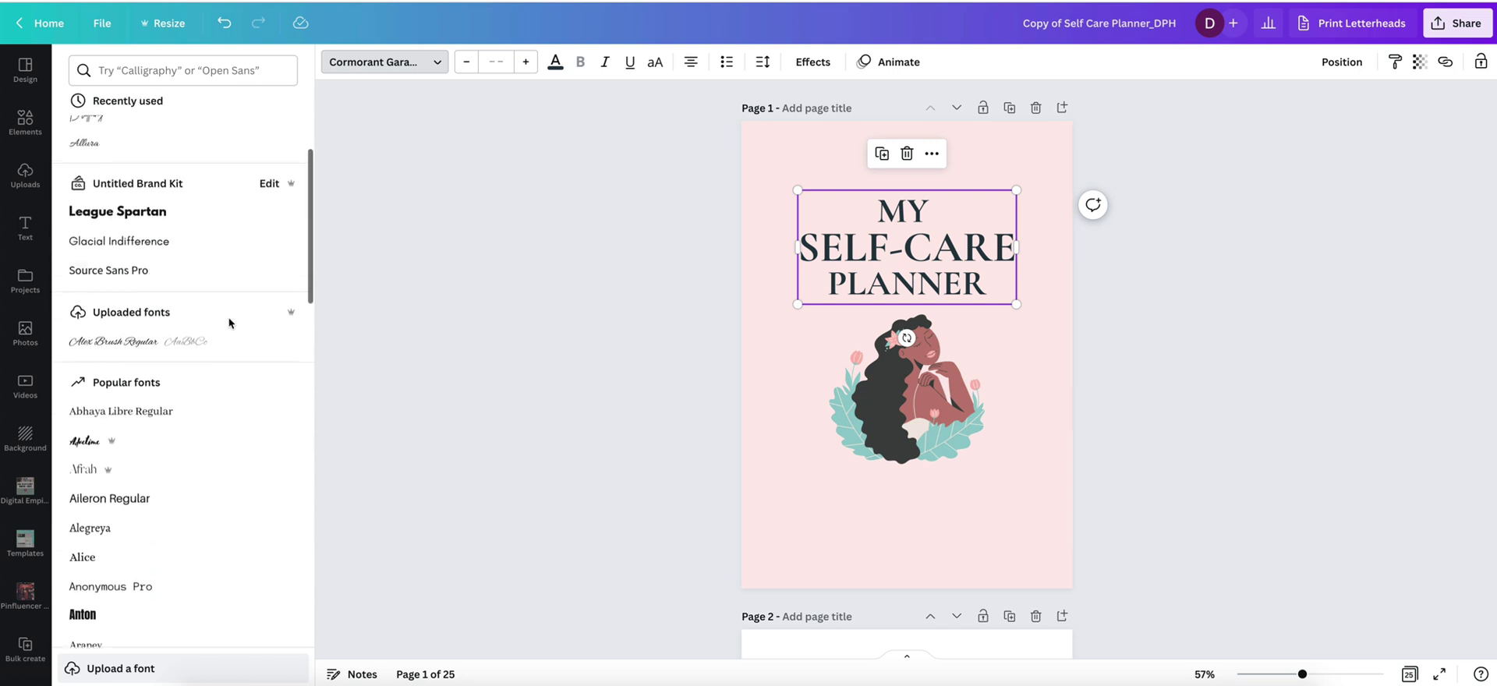
{"action": "scroll", "coordinate": [230, 323], "scroll_direction": "down", "scroll_amount": 5}
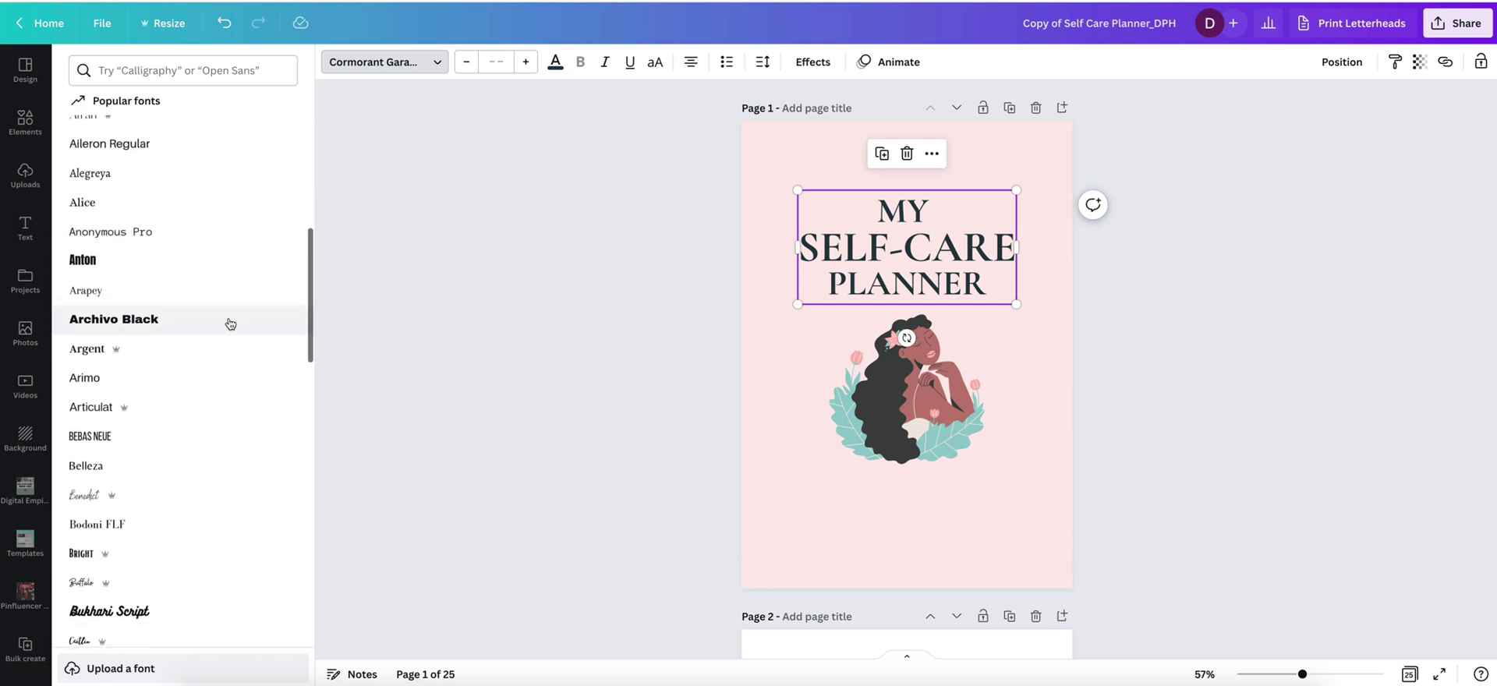
{"action": "scroll", "coordinate": [228, 322], "scroll_direction": "up", "scroll_amount": 2}
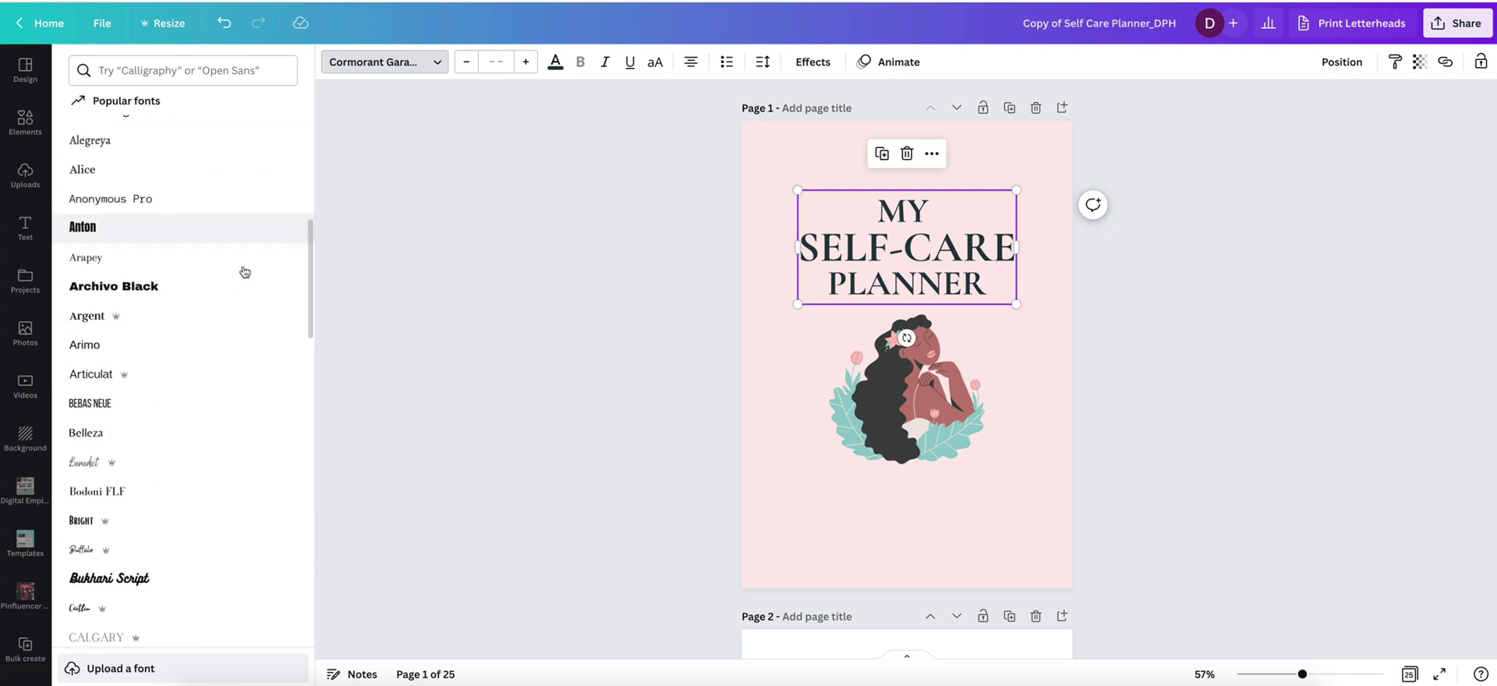
{"action": "left_click", "coordinate": [256, 296]}
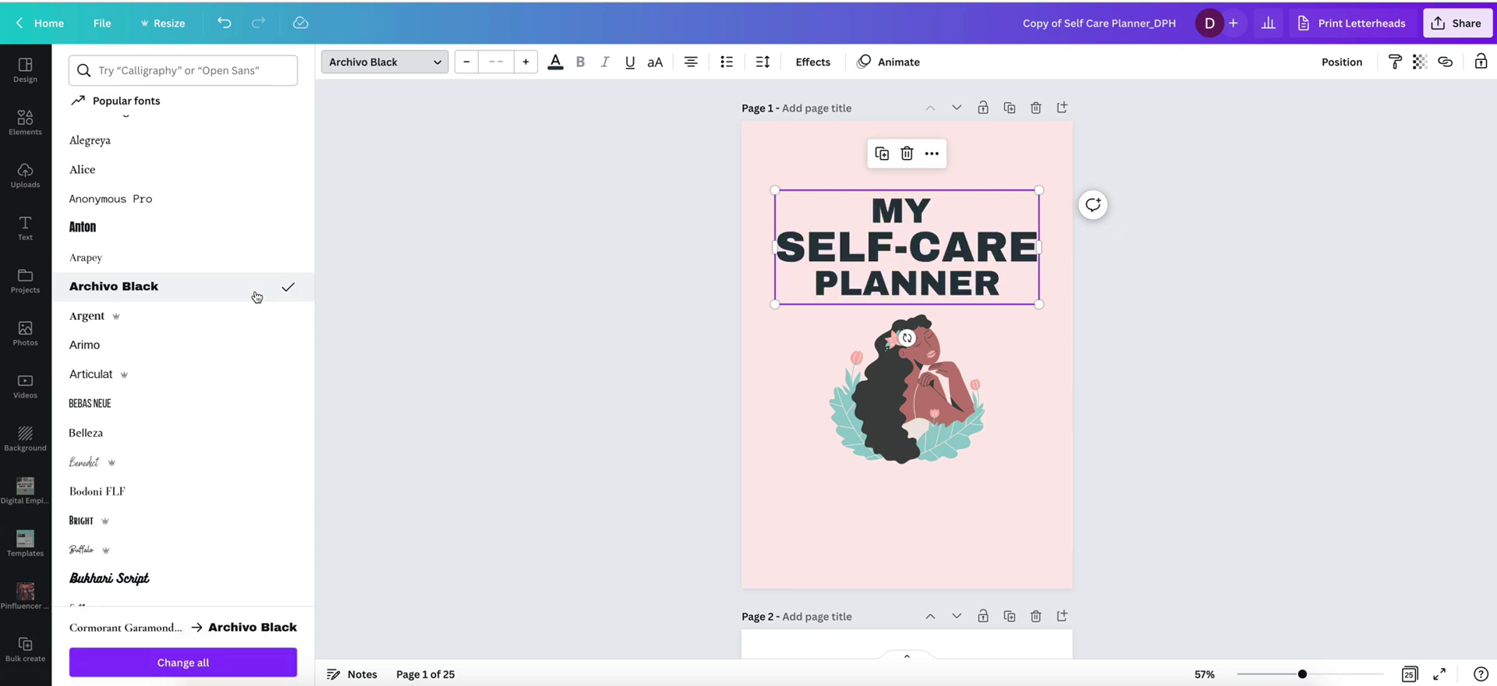
Try the Cooper Hewitt and Horizon fonts on the cover title
{"action": "scroll", "coordinate": [260, 257], "scroll_direction": "down", "scroll_amount": 4}
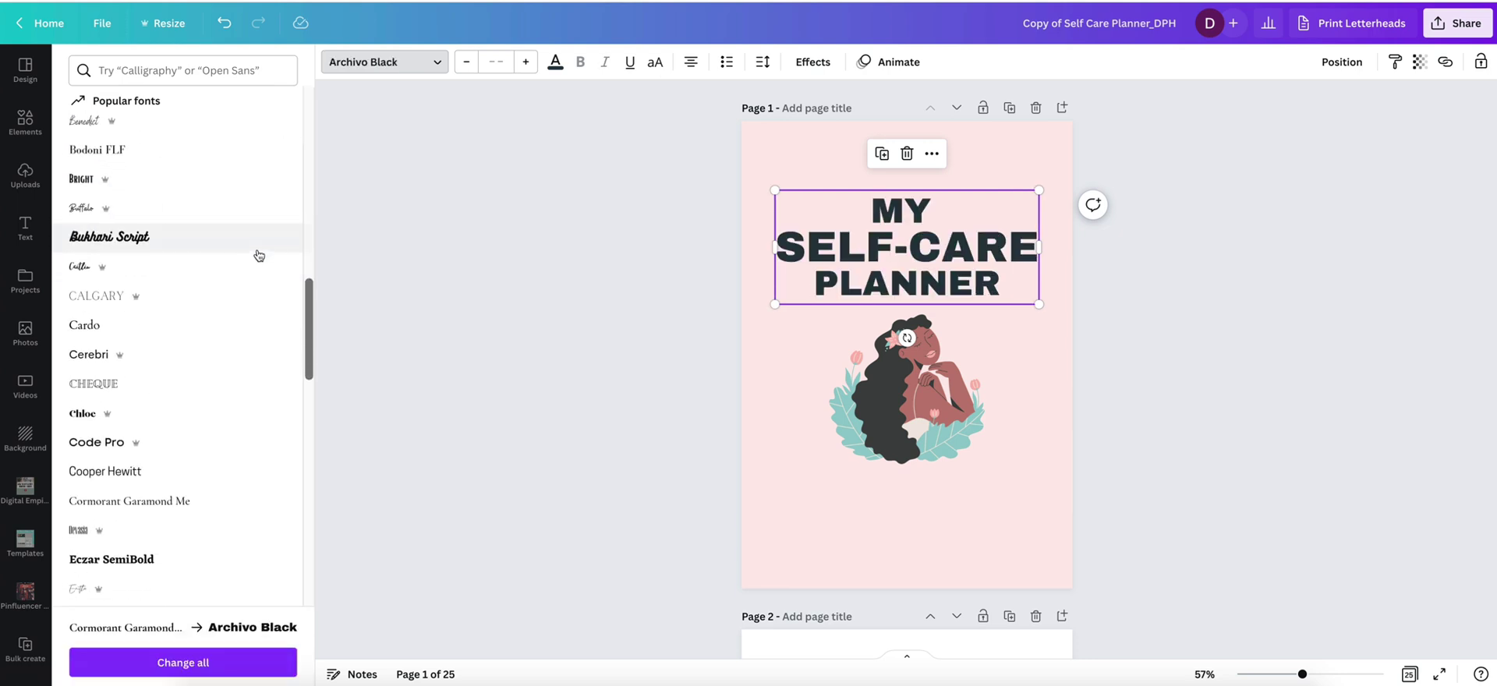
{"action": "scroll", "coordinate": [258, 255], "scroll_direction": "down", "scroll_amount": 2}
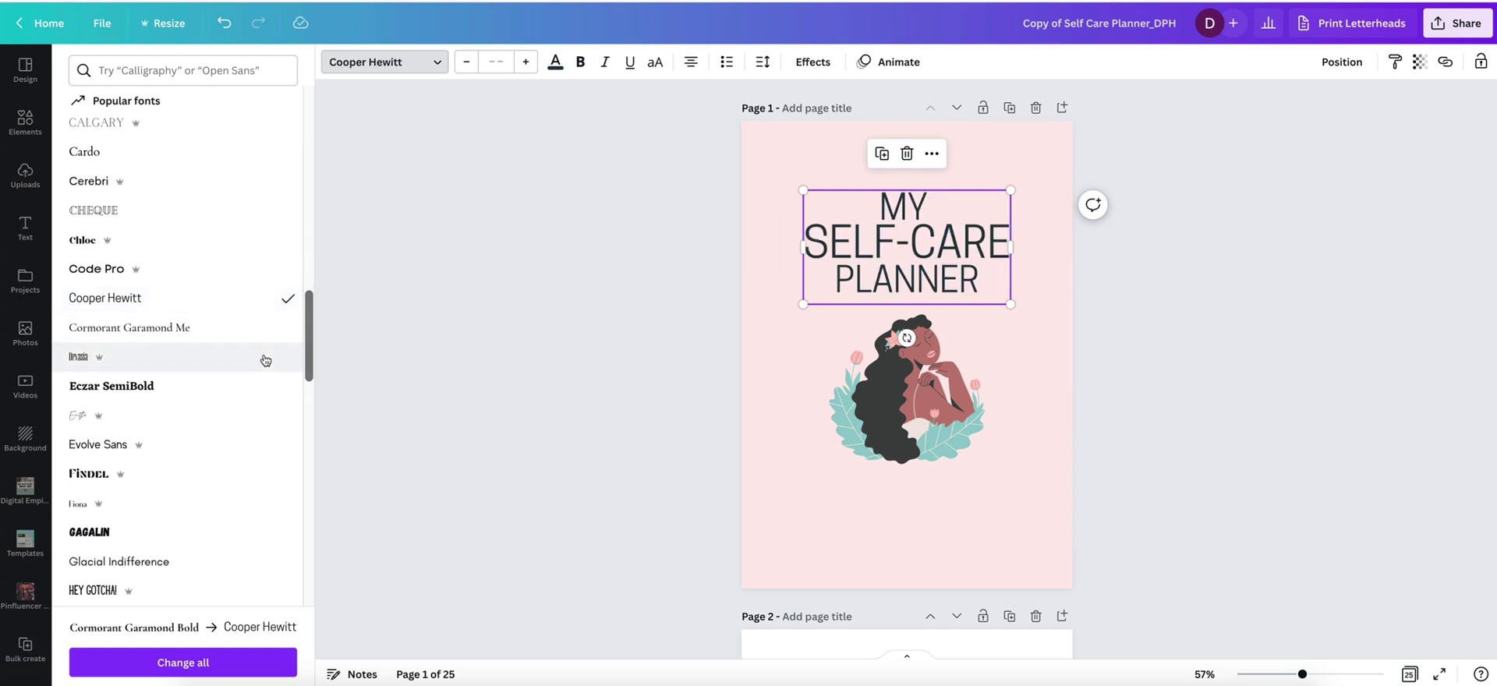
{"action": "scroll", "coordinate": [265, 355], "scroll_direction": "down", "scroll_amount": 3}
{"action": "scroll", "coordinate": [266, 360], "scroll_direction": "down", "scroll_amount": 3}
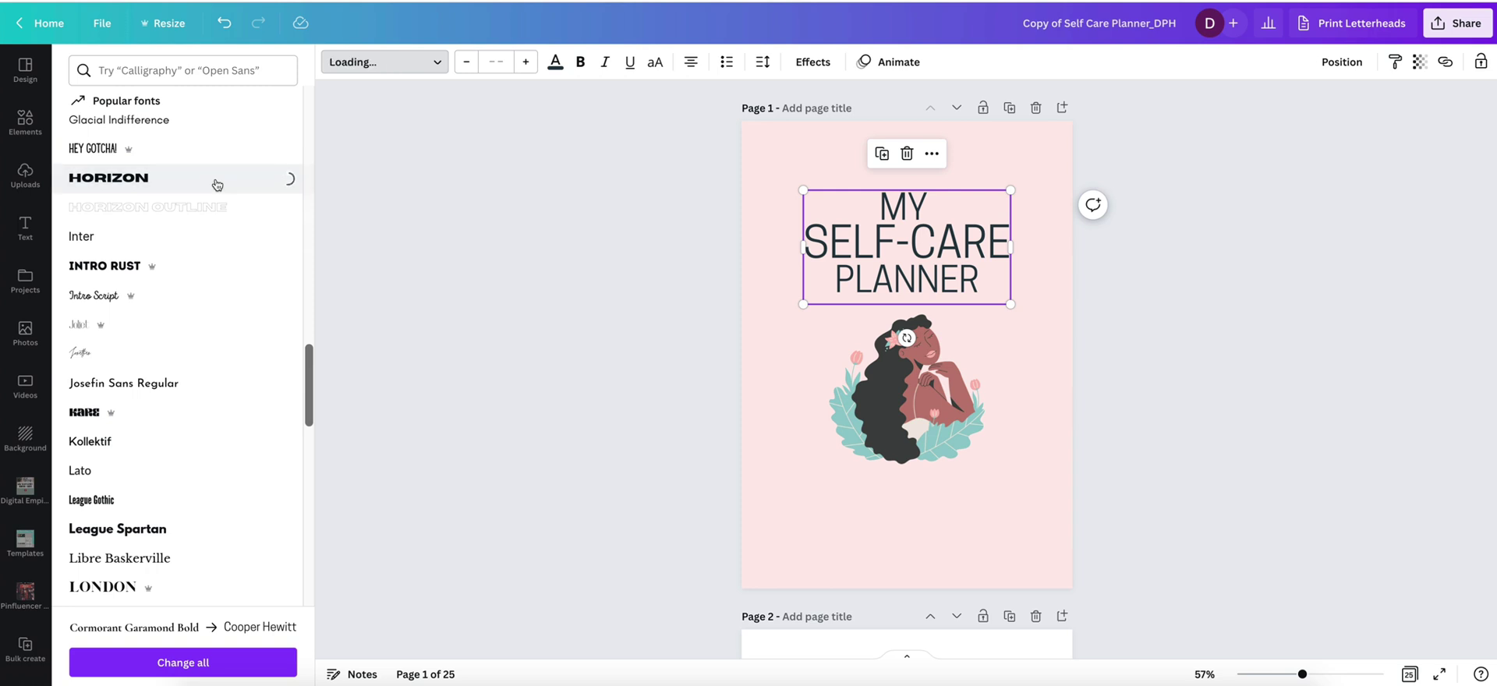
{"action": "scroll", "coordinate": [233, 336], "scroll_direction": "down", "scroll_amount": 3}
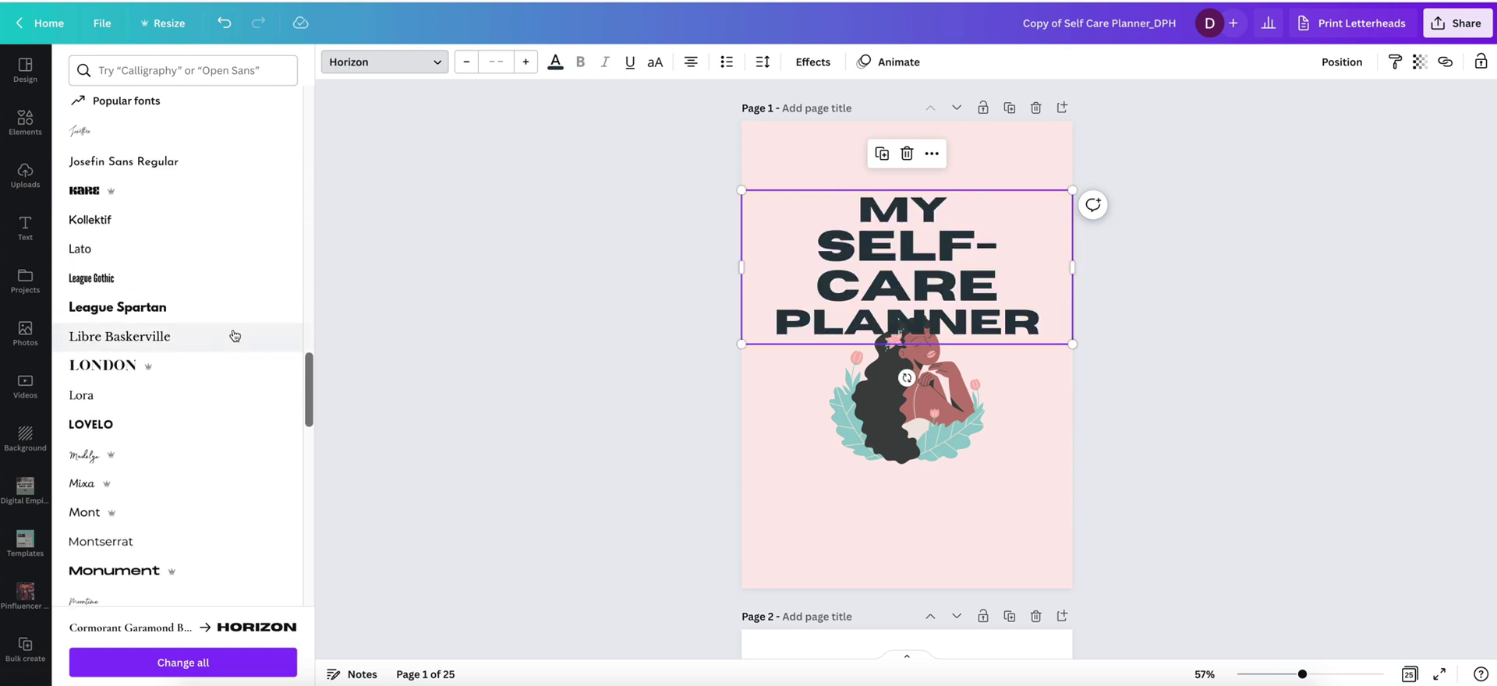
Try Libre Baskerville on the cover title and set its font to Lovelo
{"action": "left_click", "coordinate": [234, 335]}
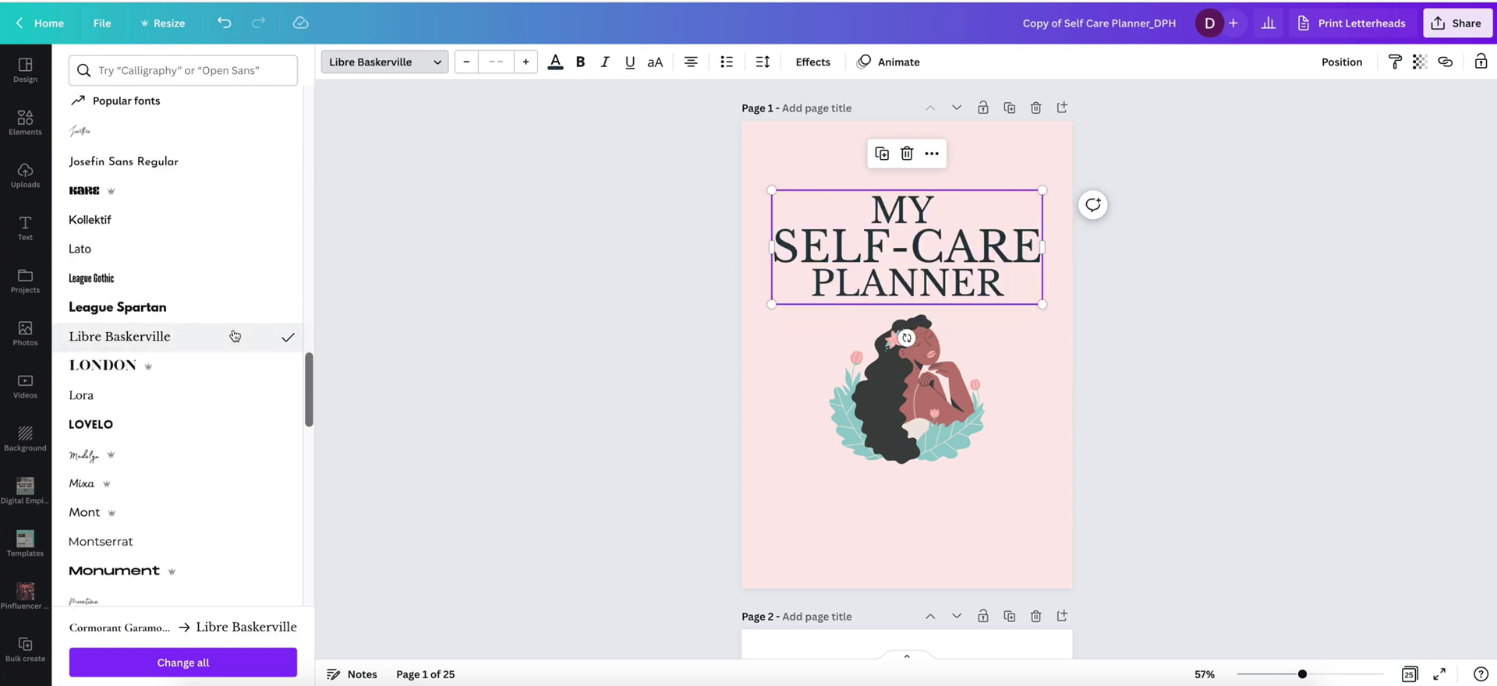
{"action": "left_click", "coordinate": [246, 425]}
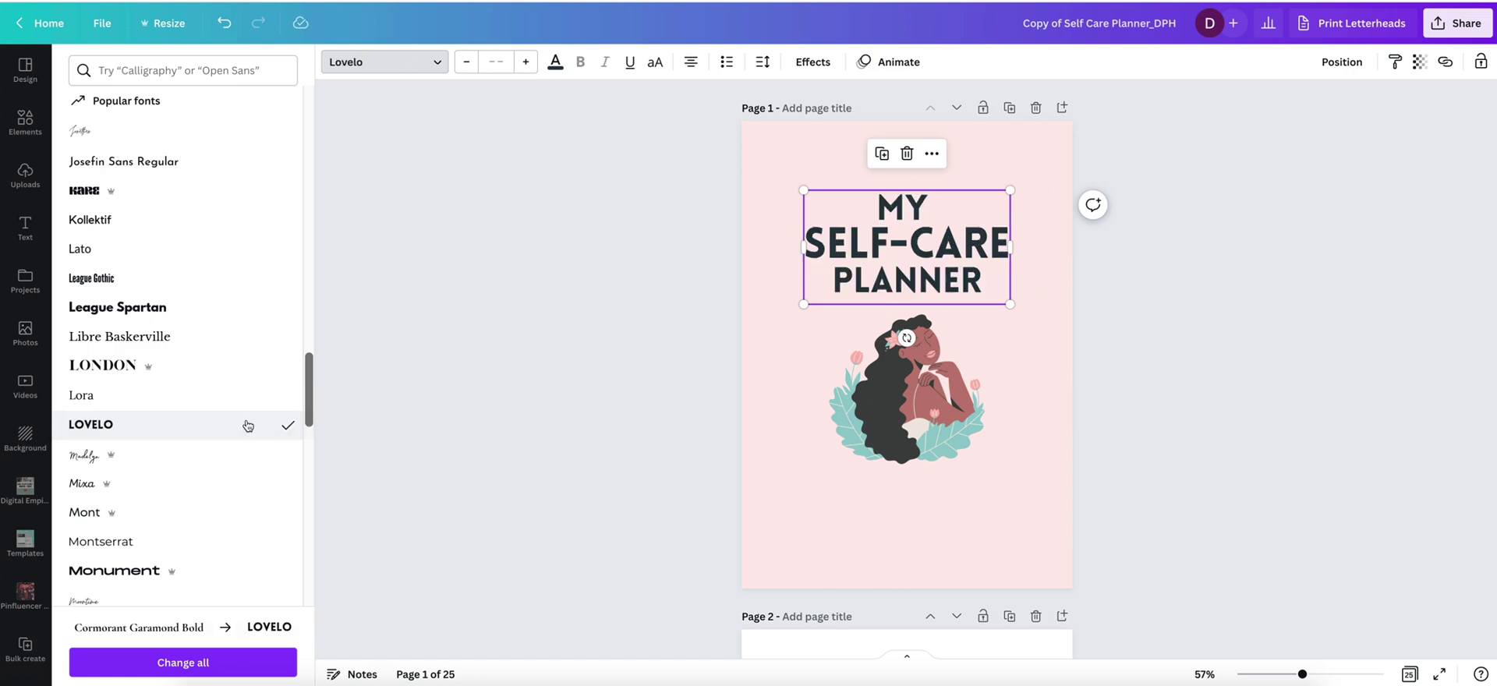
{"action": "scroll", "coordinate": [608, 374], "scroll_direction": "down", "scroll_amount": 3}
{"action": "scroll", "coordinate": [608, 374], "scroll_direction": "up", "scroll_amount": 3}
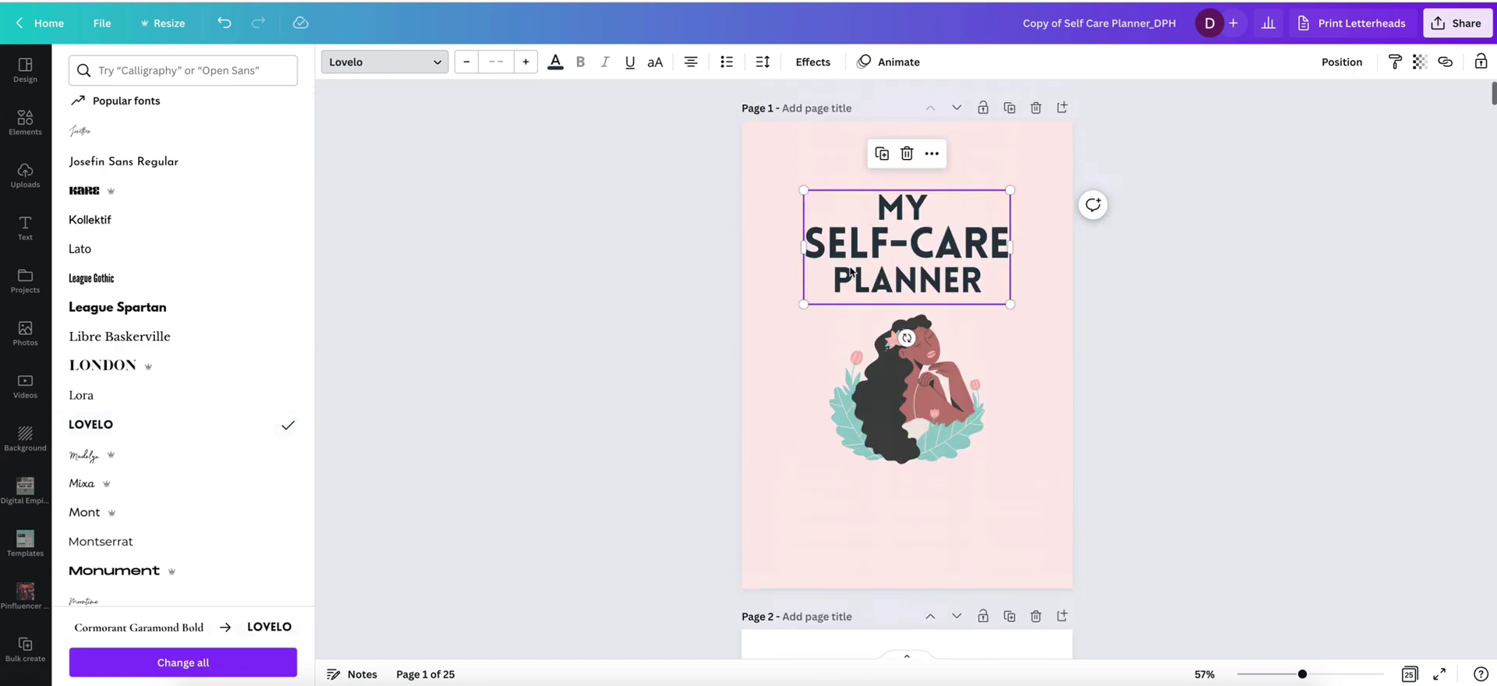
{"action": "left_click", "coordinate": [937, 248]}
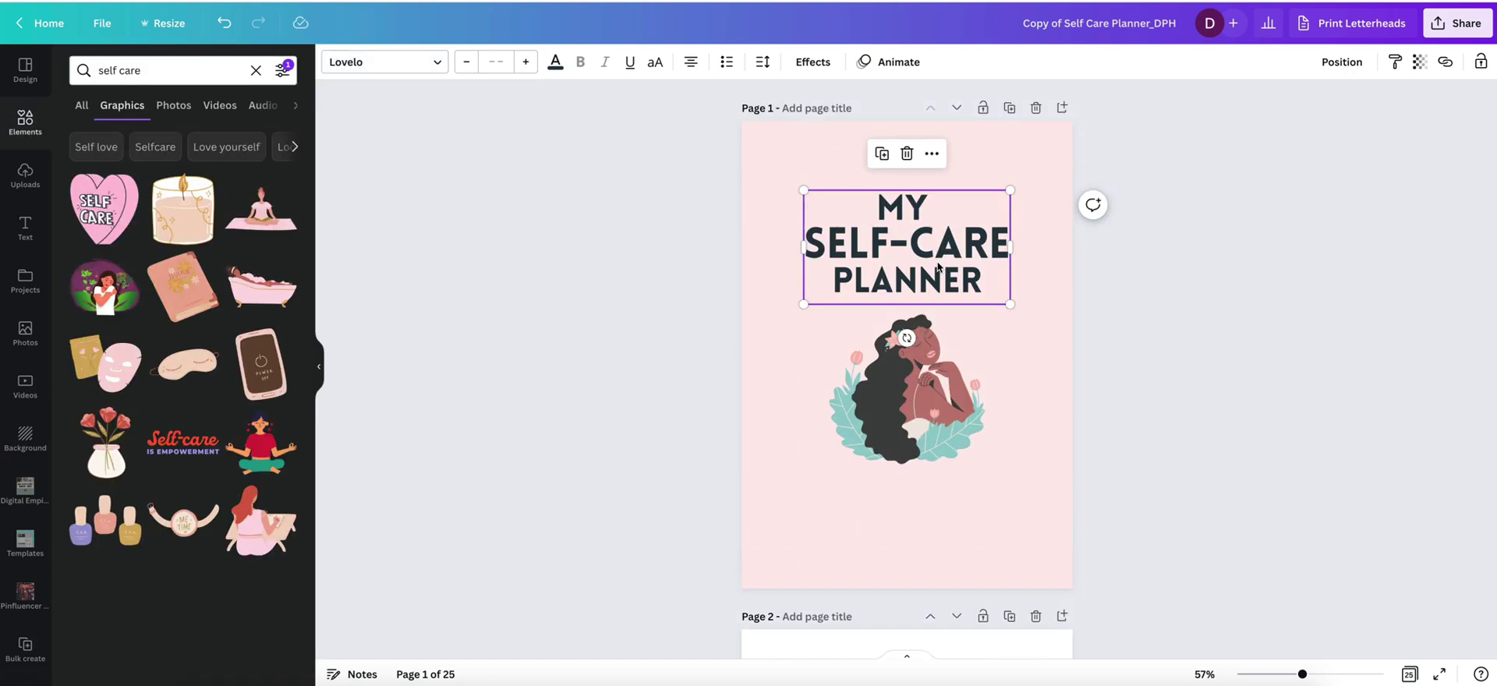
{"action": "left_click", "coordinate": [680, 278]}
Nudge the cover title slightly to the right to centre it and move the woman graphic slightly down
{"action": "left_click", "coordinate": [898, 241]}
{"action": "left_click_drag", "start_coordinate": [898, 240], "coordinate": [904, 240]}
{"action": "left_click", "coordinate": [917, 337]}
{"action": "left_click_drag", "start_coordinate": [917, 338], "coordinate": [919, 344]}
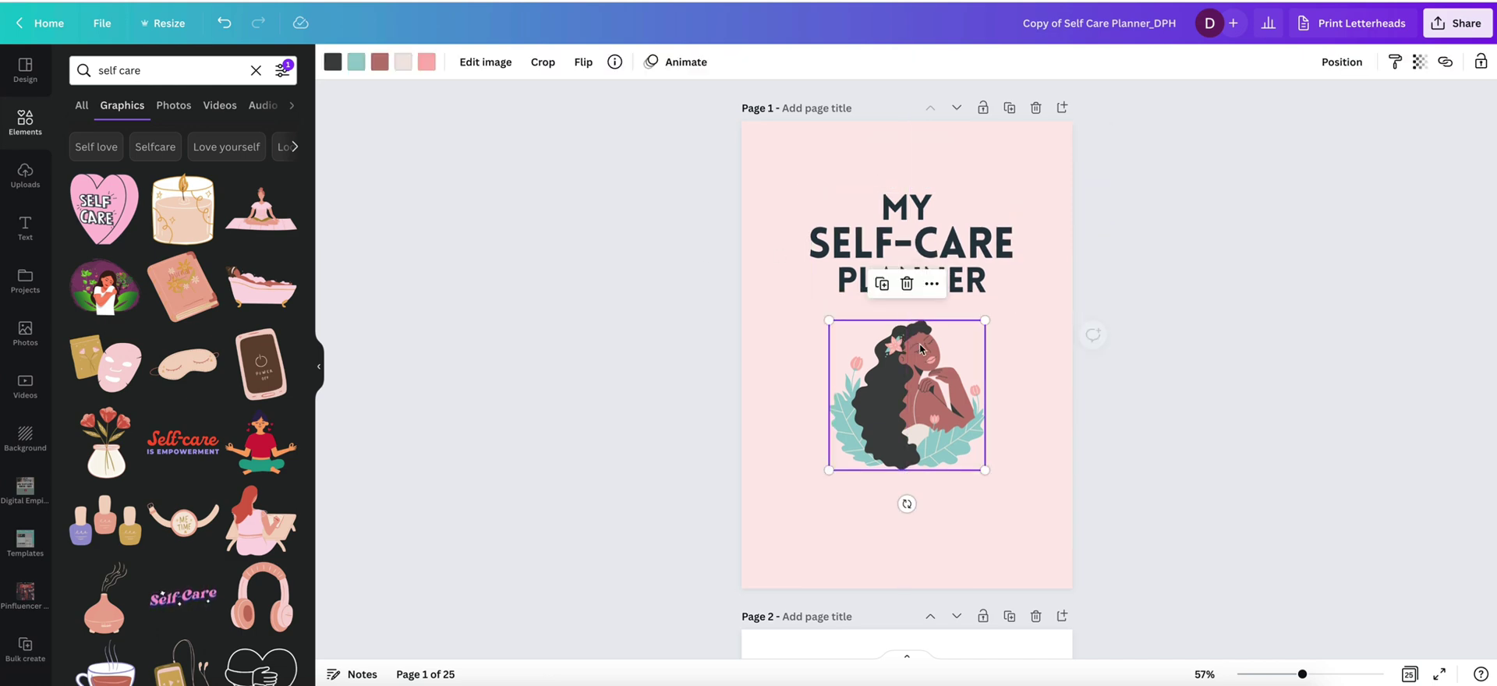
{"action": "left_click", "coordinate": [1181, 427]}
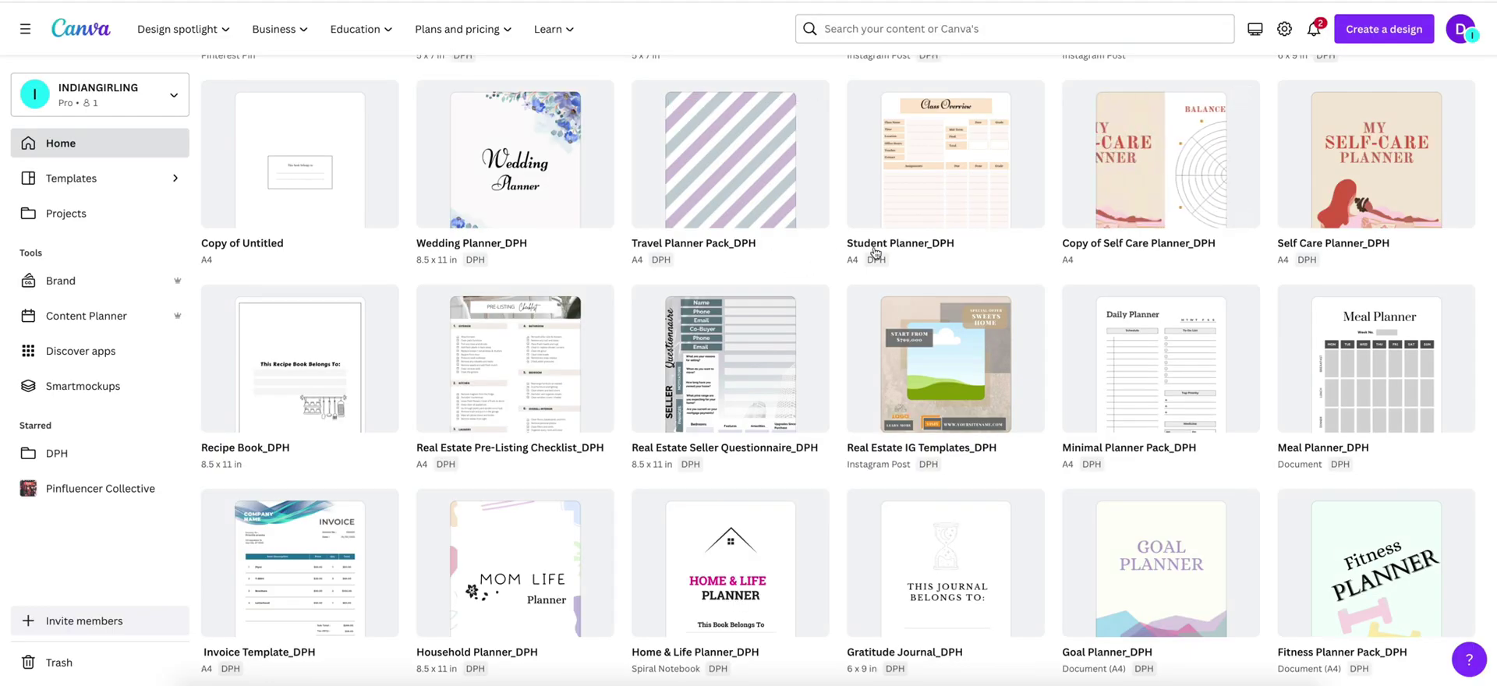
Compare the copied self-care planner with the original Self Care Planner_DPH among the saved designs
{"action": "scroll", "coordinate": [1113, 217], "scroll_direction": "up", "scroll_amount": 1}
{"action": "left_click", "coordinate": [1113, 217]}
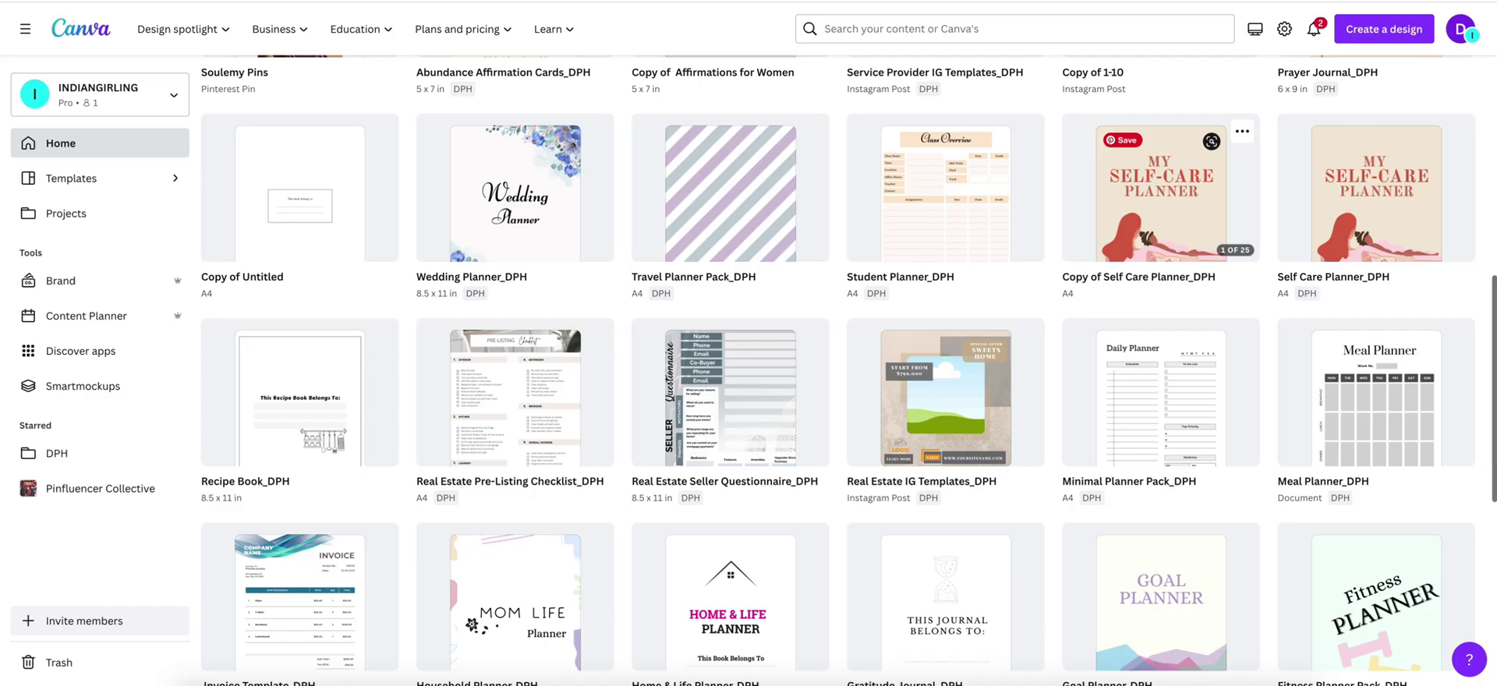
{"action": "left_click", "coordinate": [1376, 195]}
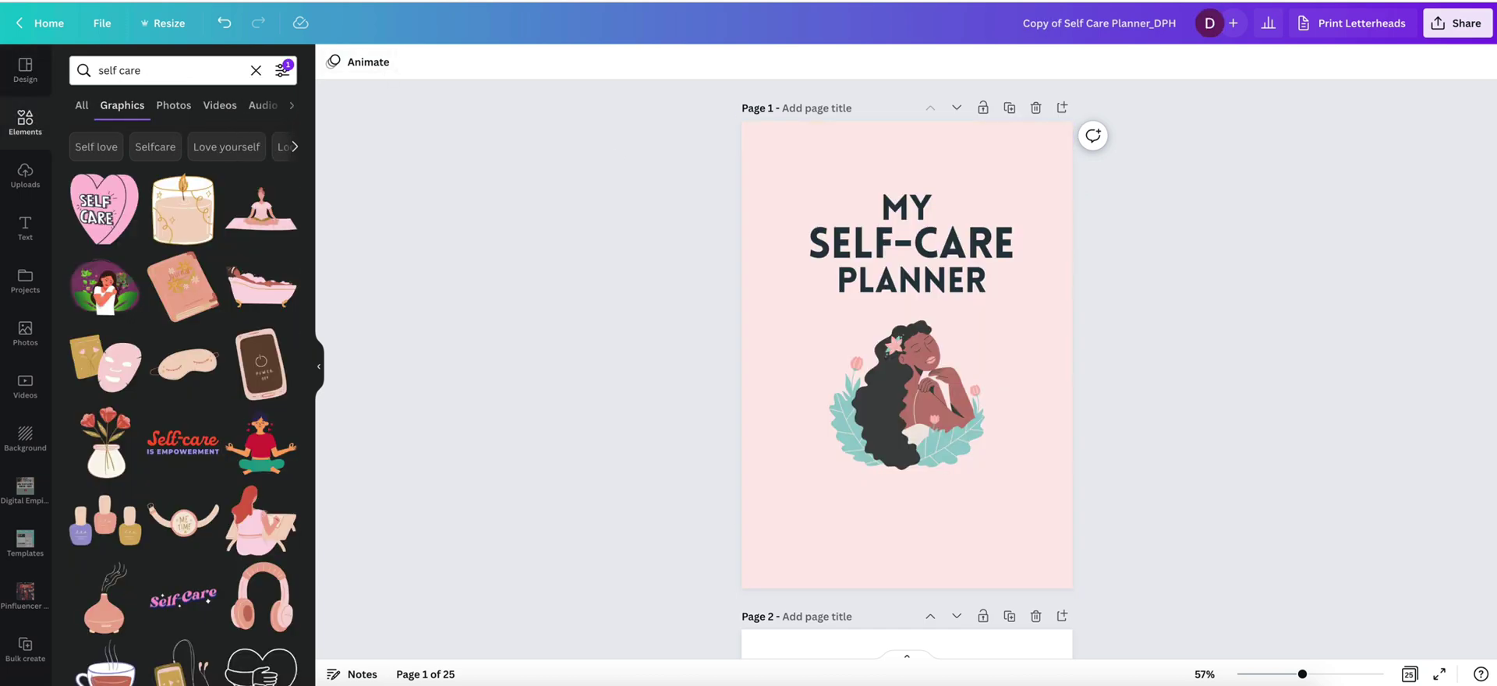
Browse the self care graphics for cover decorations and search the graphics for stars
{"action": "left_click", "coordinate": [852, 392]}
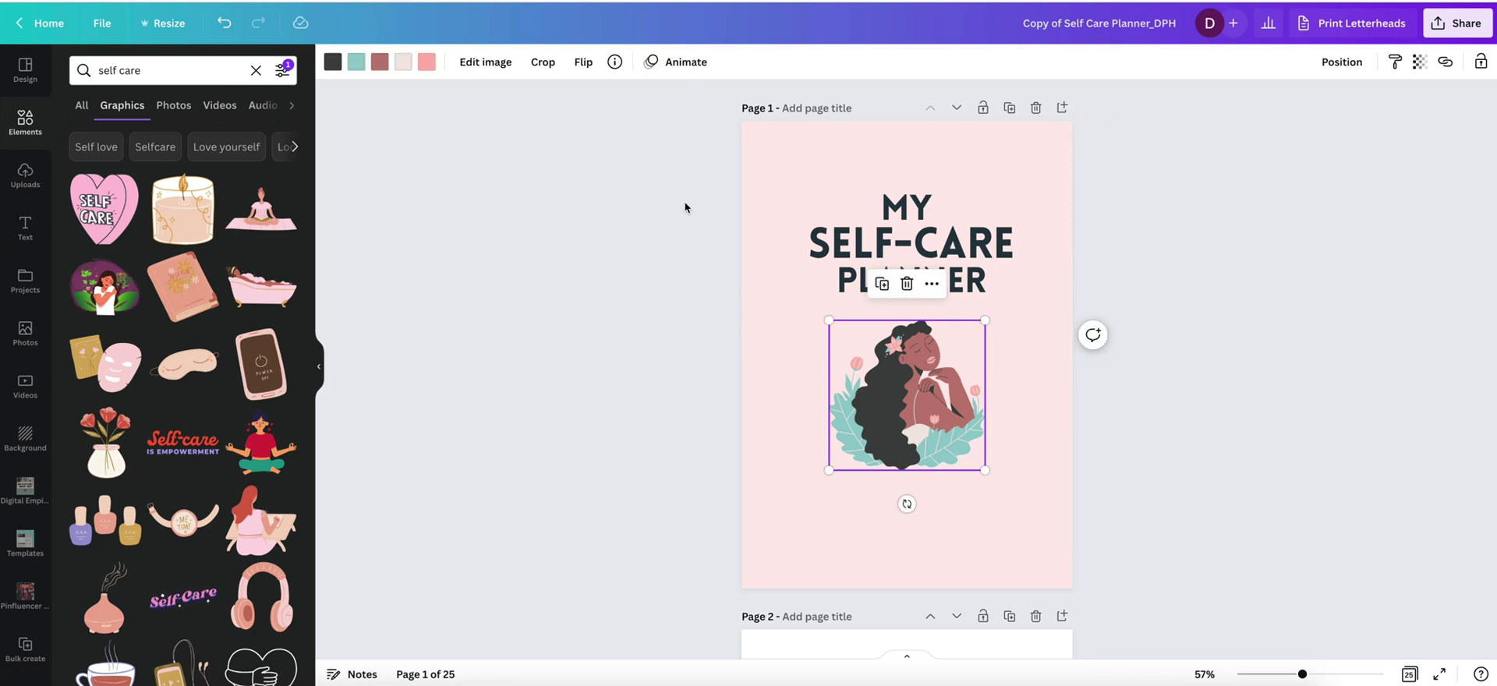
{"action": "left_click", "coordinate": [581, 445]}
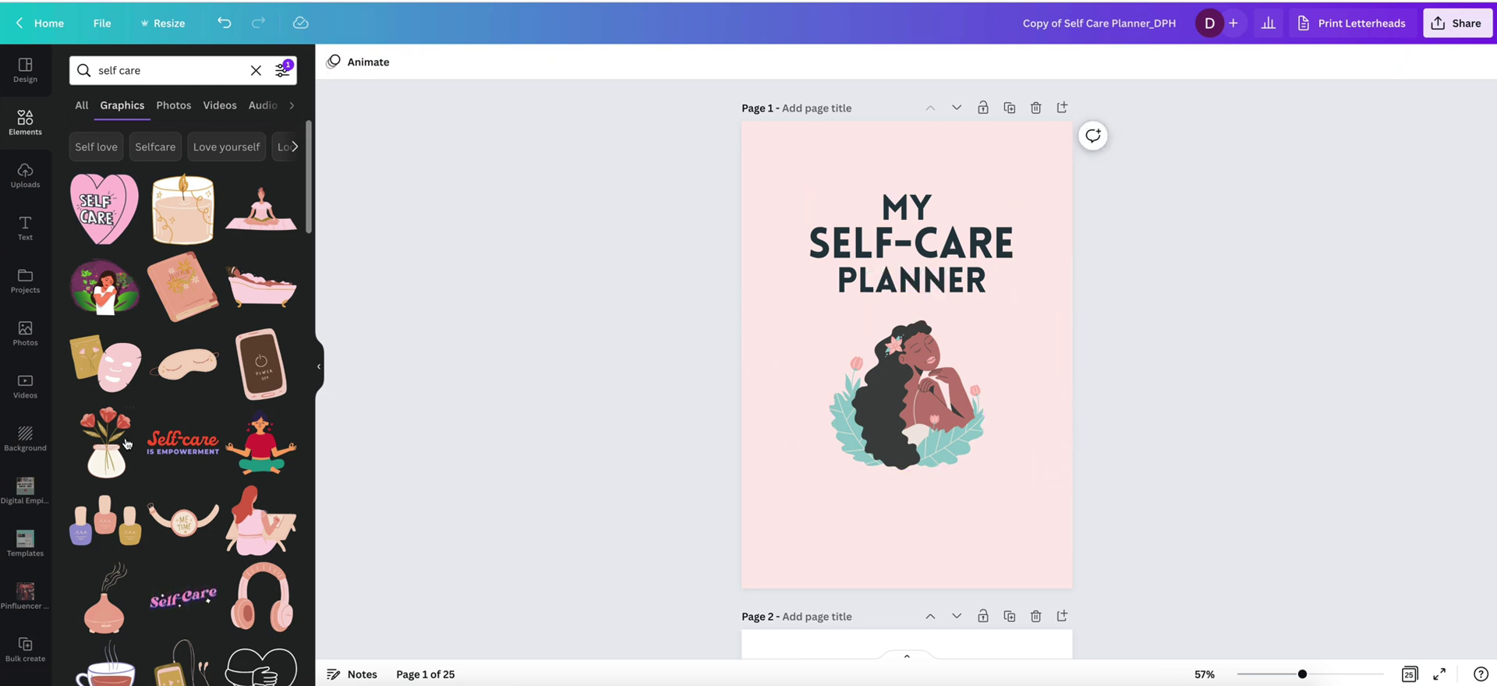
{"action": "scroll", "coordinate": [168, 404], "scroll_direction": "down", "scroll_amount": 2}
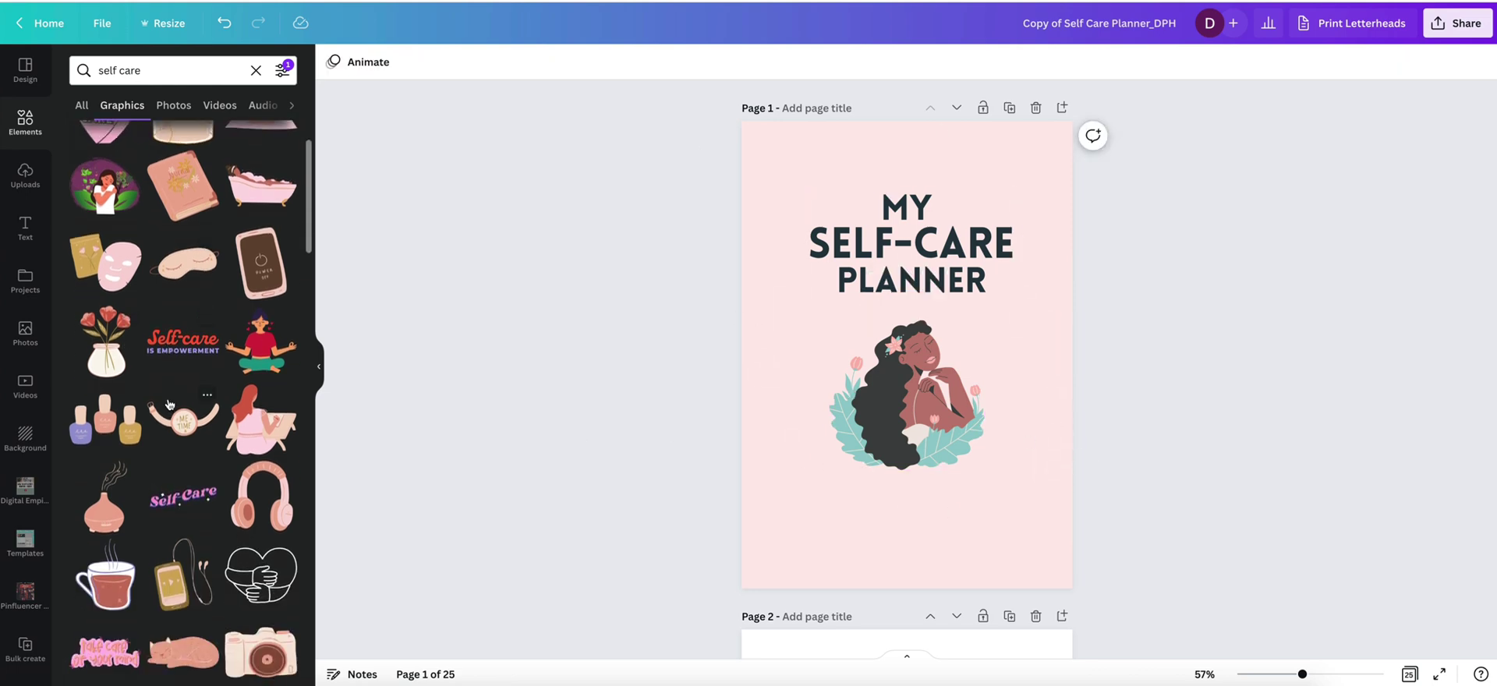
{"action": "scroll", "coordinate": [169, 404], "scroll_direction": "down", "scroll_amount": 3}
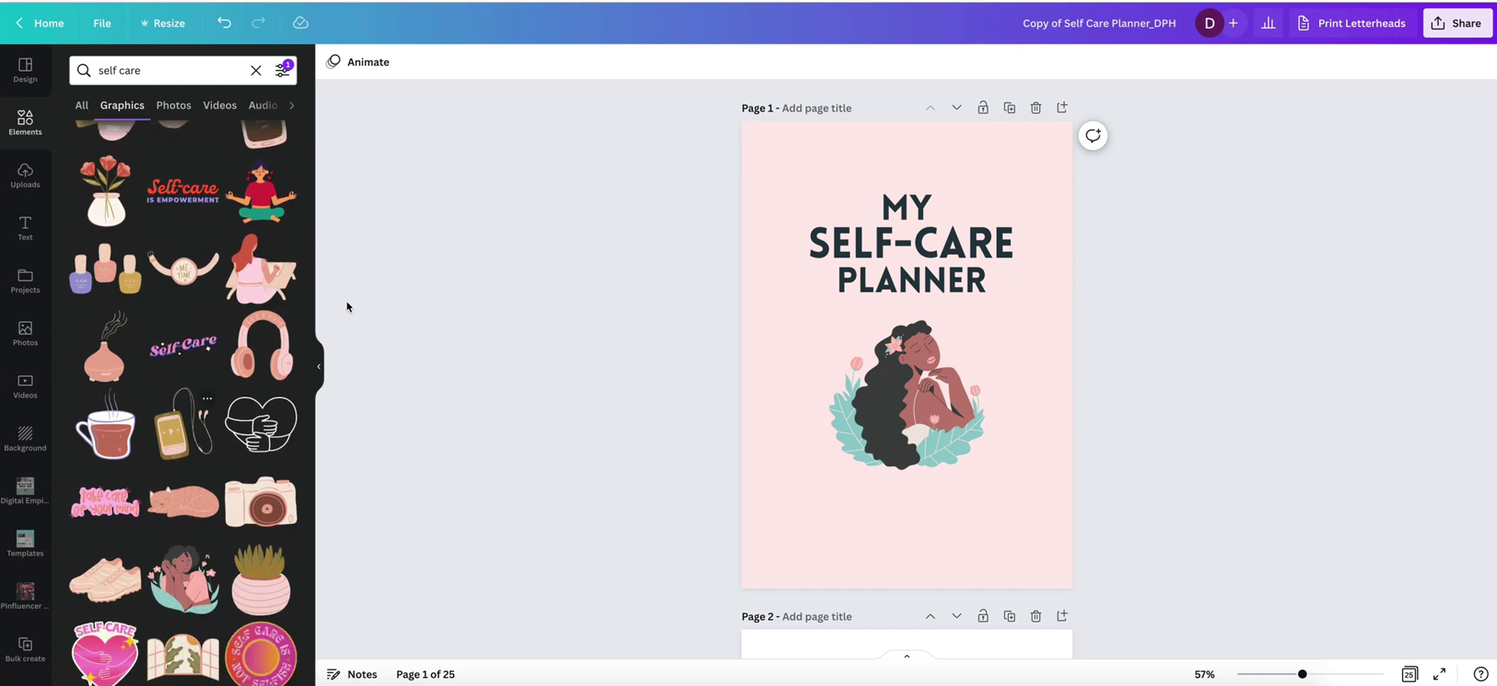
{"action": "left_click_drag", "start_coordinate": [150, 74], "coordinate": [110, 71]}
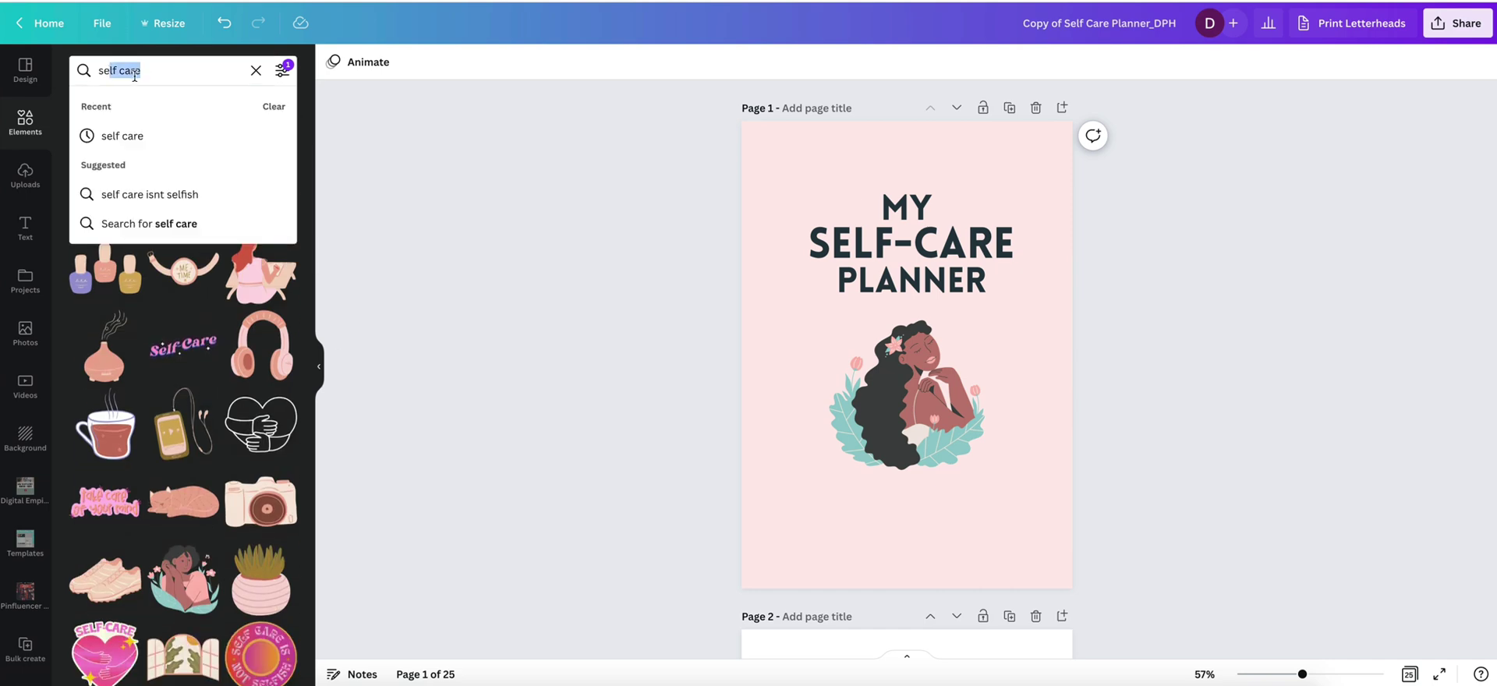
{"action": "key", "text": "BackSpace"}
{"action": "key", "text": "BackSpace"}
{"action": "type", "text": "stars"}
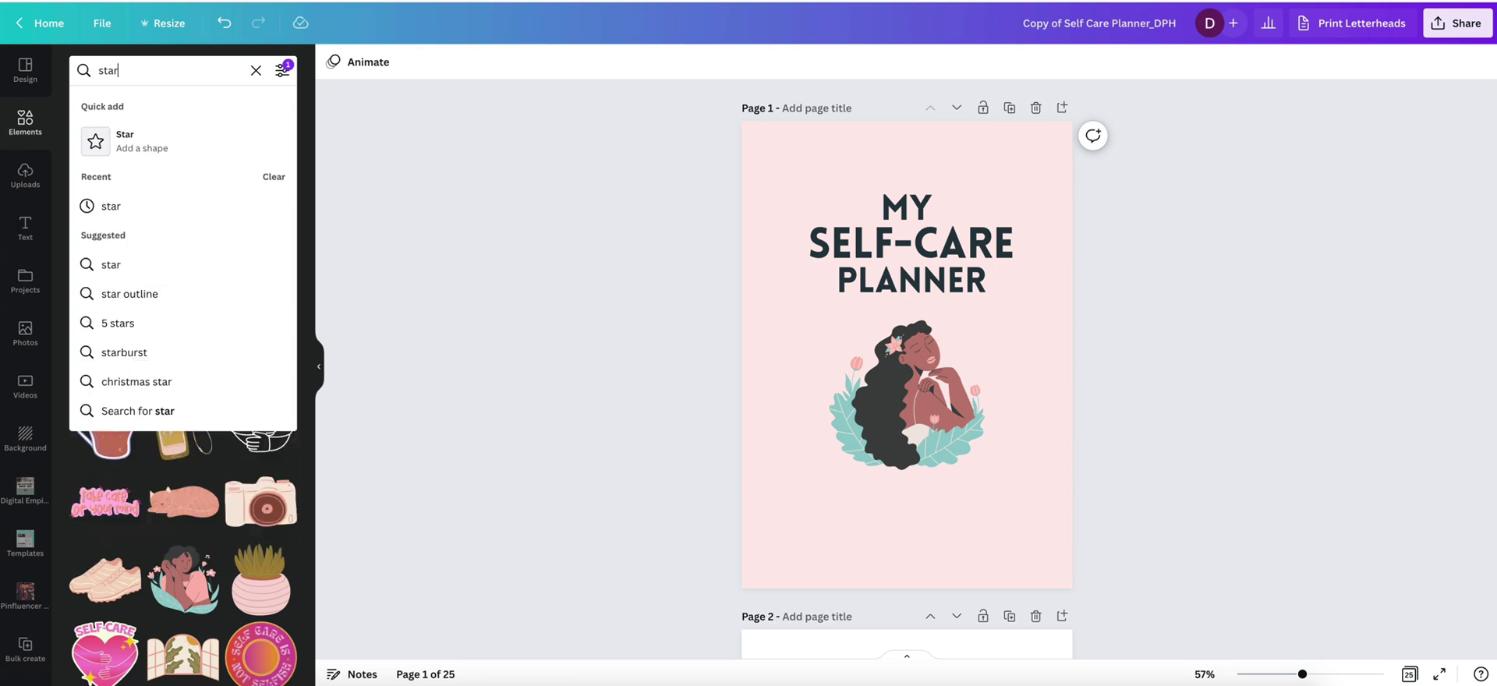
{"action": "key", "text": "Return"}
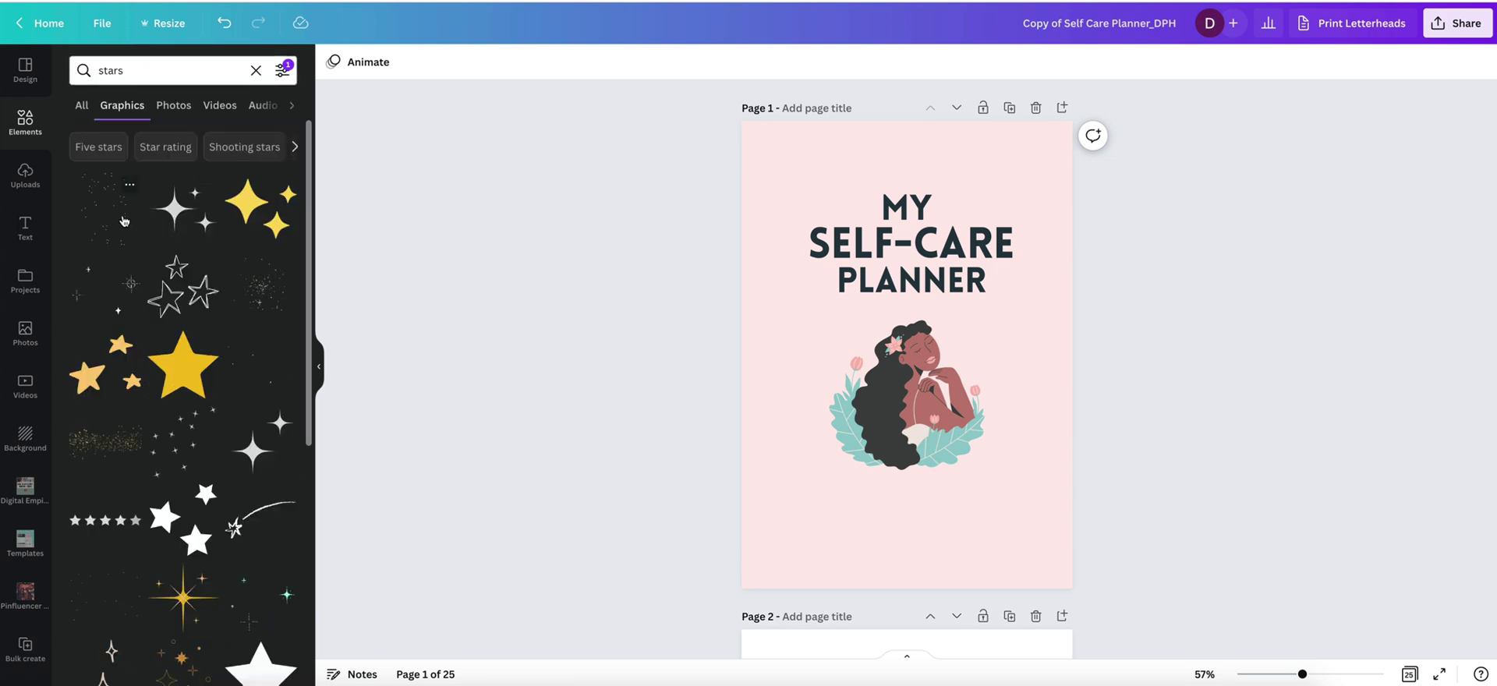
Try a scattered-stars graphic over the upper left corner of the planner cover
{"action": "left_click", "coordinate": [151, 228]}
{"action": "left_click_drag", "start_coordinate": [892, 326], "coordinate": [794, 195]}
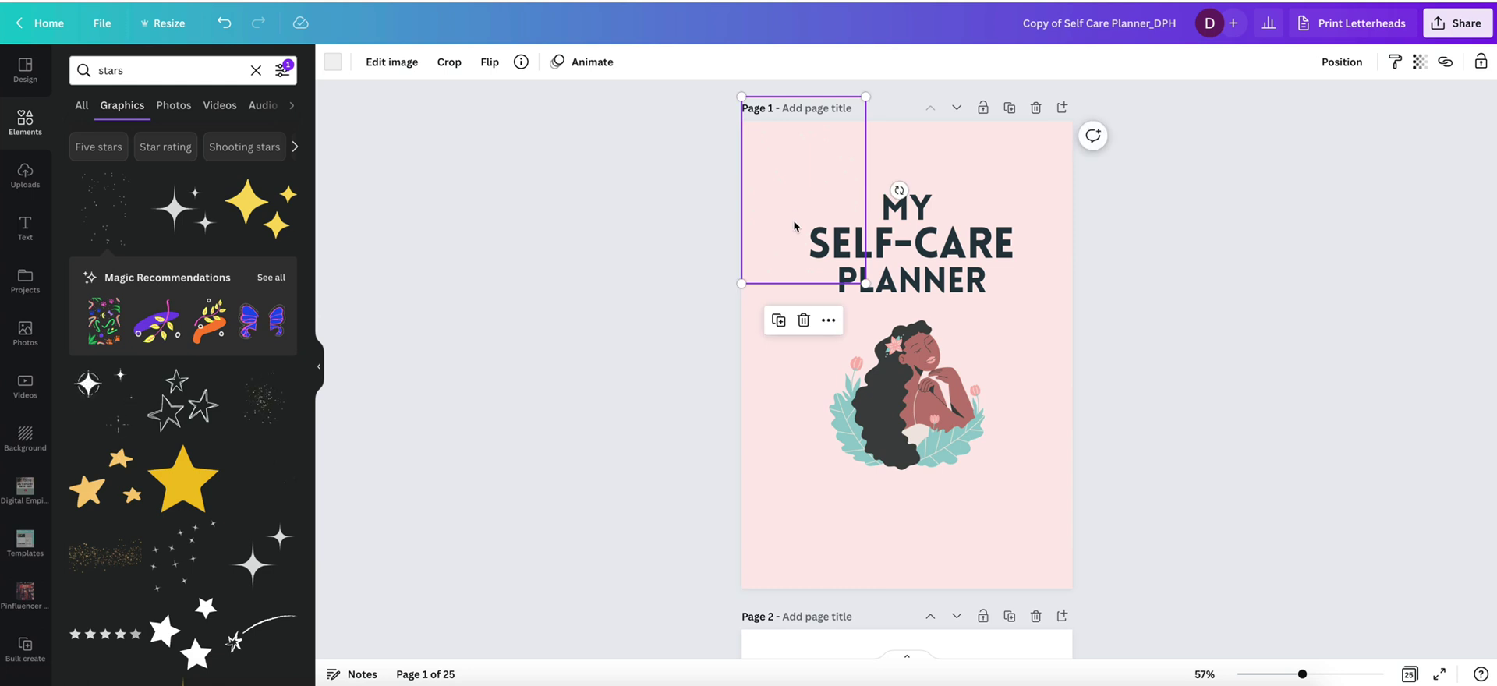
{"action": "left_click", "coordinate": [794, 221]}
Show all the magic recommendations related to the stars graphic and browse through them
{"action": "left_click", "coordinate": [270, 279]}
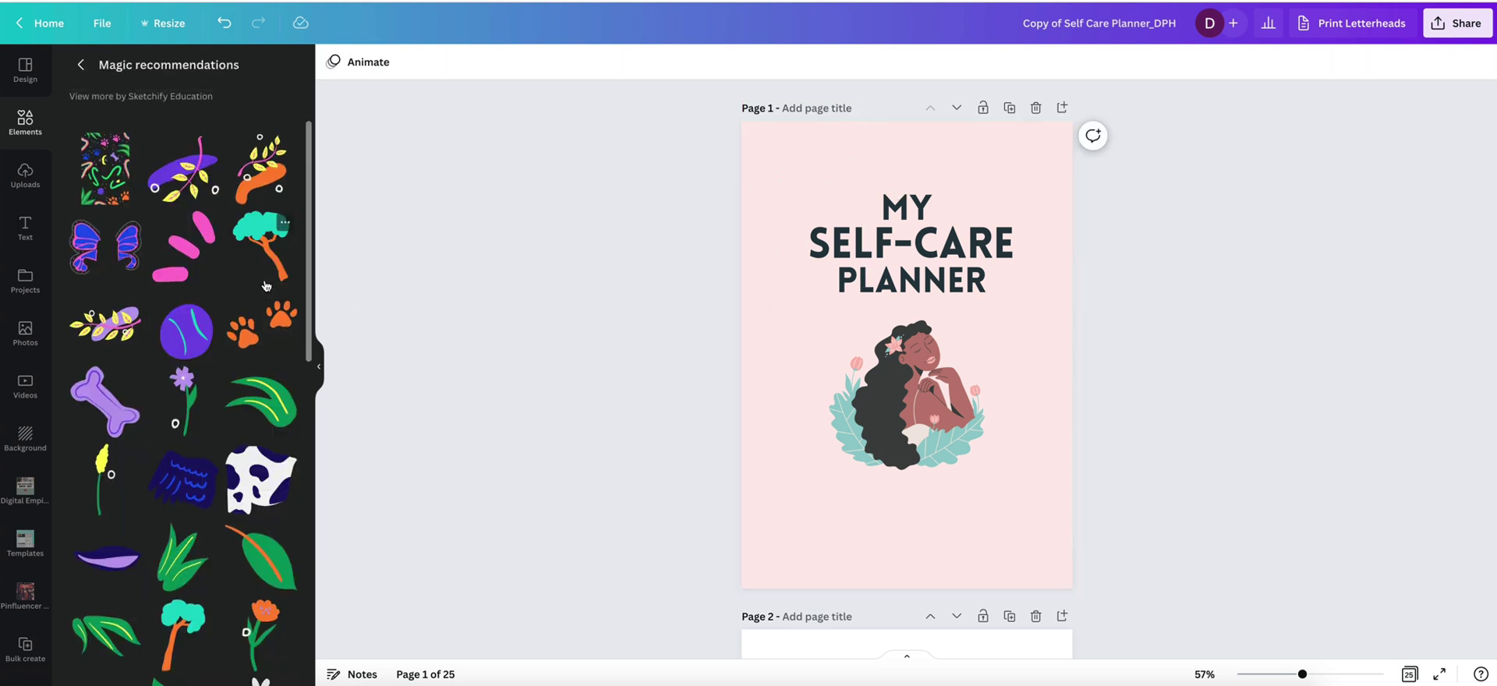
{"action": "scroll", "coordinate": [219, 485], "scroll_direction": "down", "scroll_amount": 6}
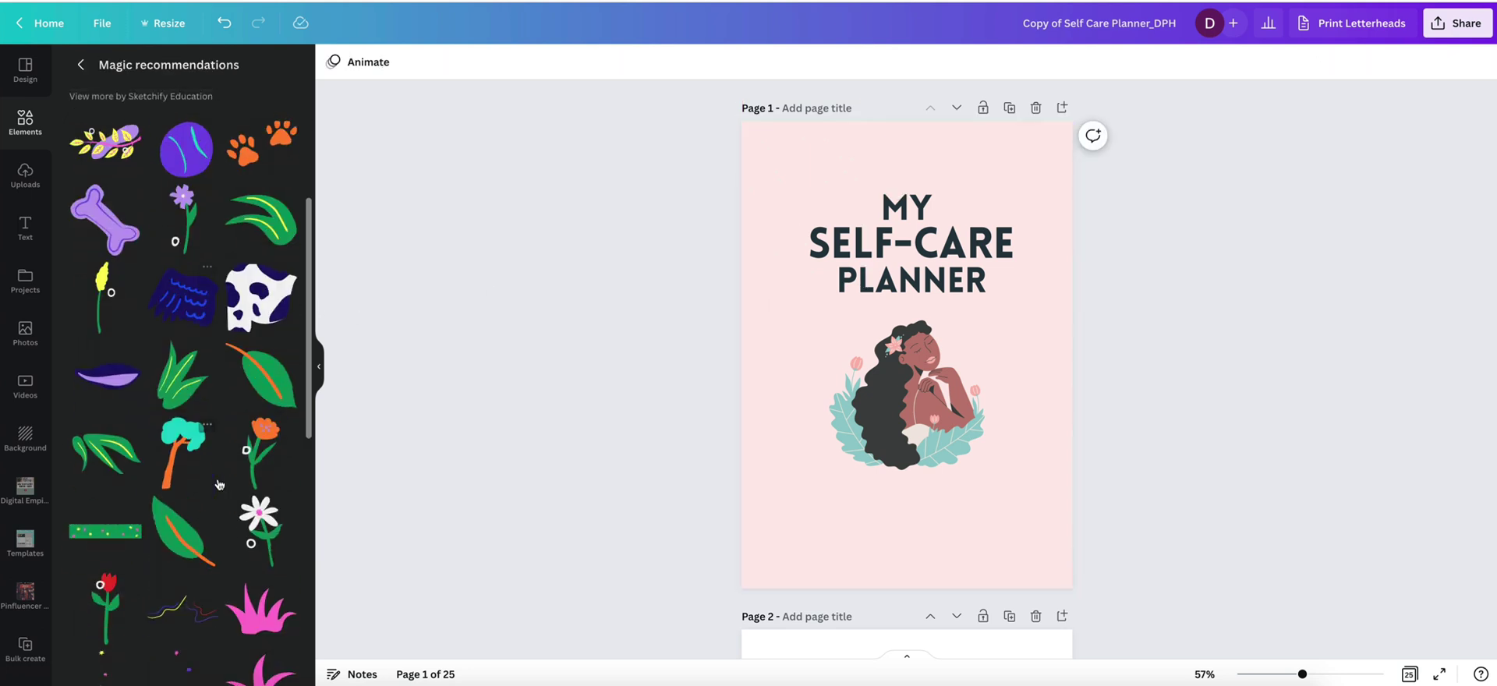
{"action": "scroll", "coordinate": [219, 485], "scroll_direction": "up", "scroll_amount": 2}
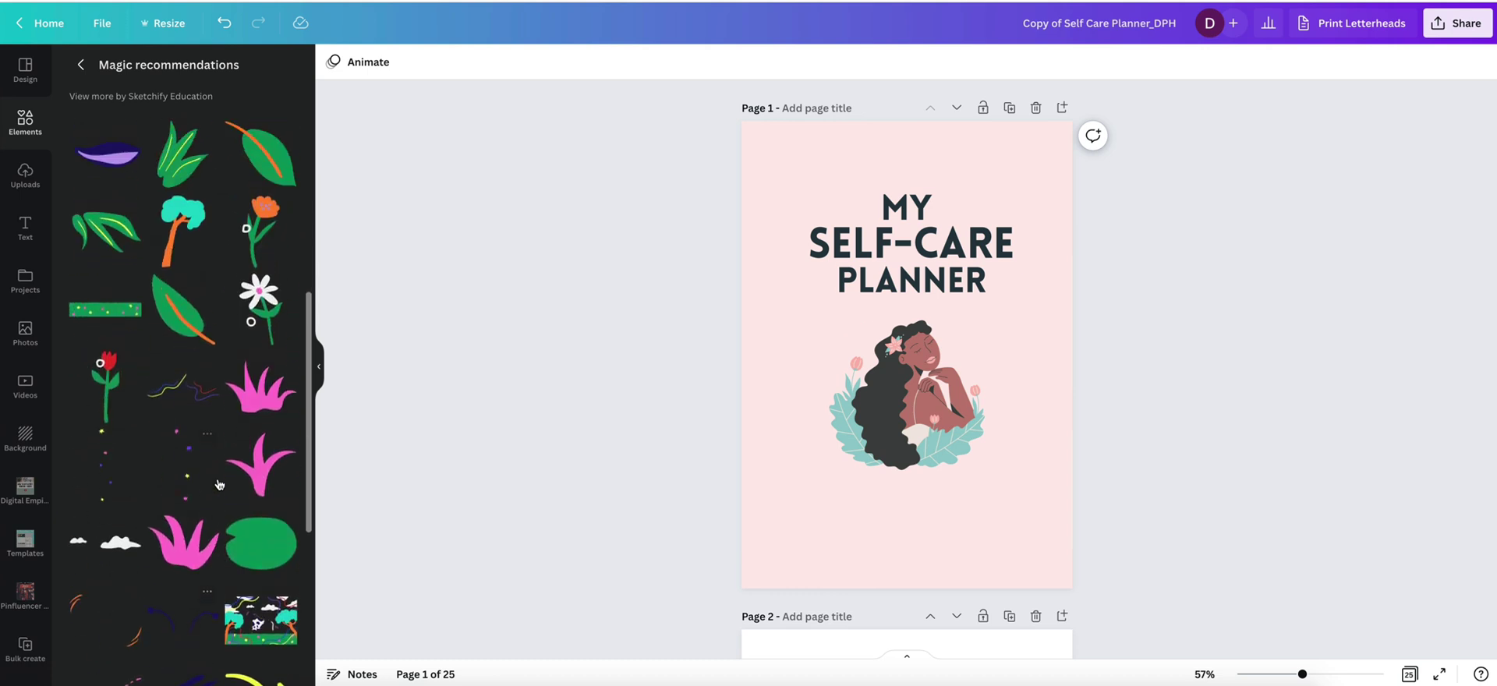
Try the white daisy graphic beside the woman illustration near the cover's right edge and delete it
{"action": "left_click", "coordinate": [273, 317]}
{"action": "left_click_drag", "start_coordinate": [941, 396], "coordinate": [1045, 478]}
{"action": "key", "text": "Delete"}
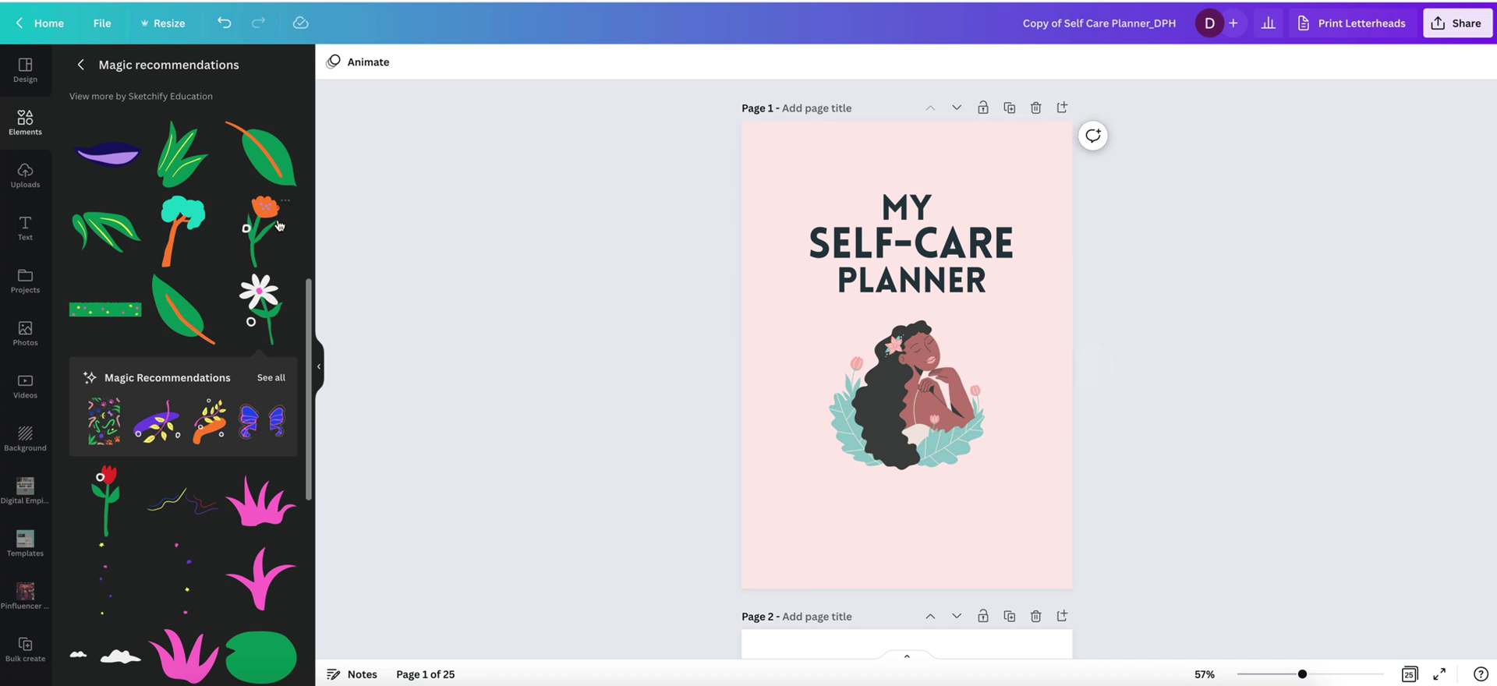
Add two recommended vertical strips of colourful stars to the cover, one on each side of the woman illustration
{"action": "scroll", "coordinate": [203, 503], "scroll_direction": "down", "scroll_amount": 2}
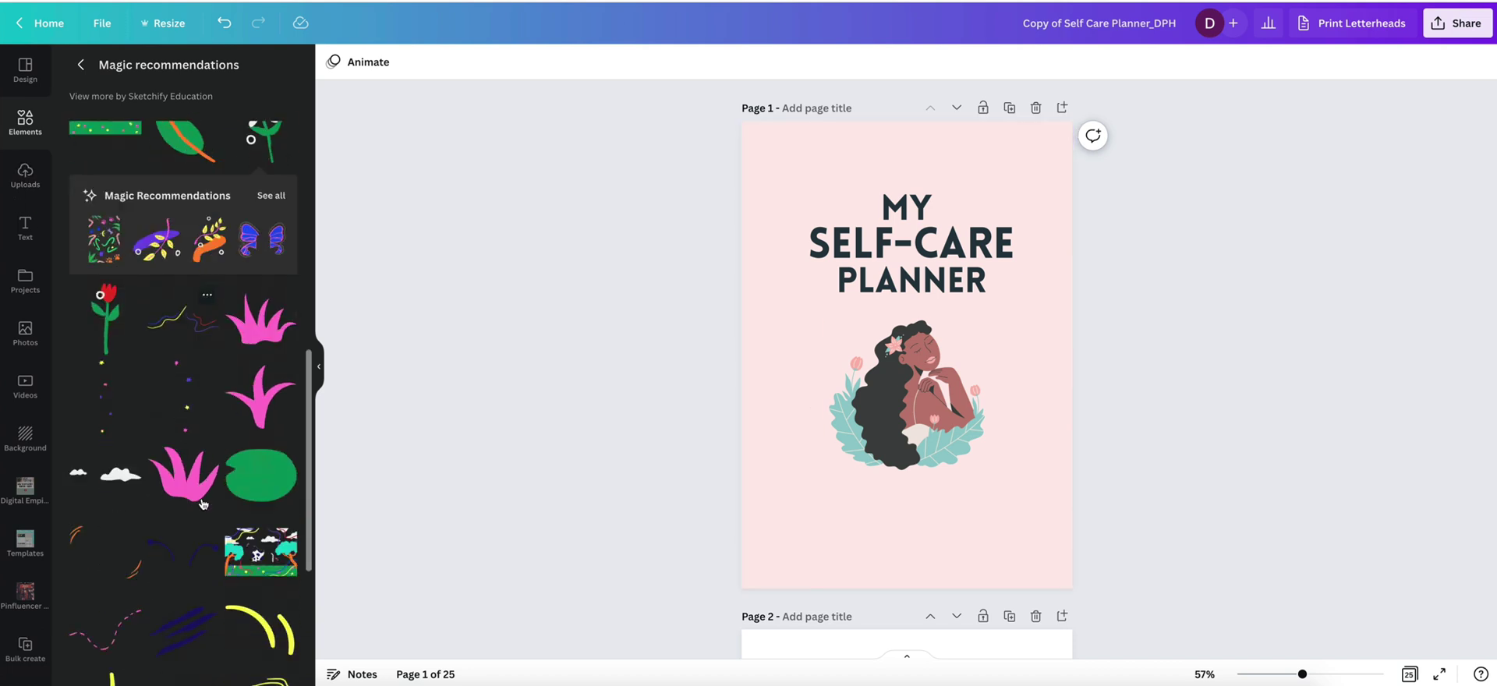
{"action": "left_click", "coordinate": [185, 421]}
{"action": "mouse_move", "coordinate": [910, 374]}
{"action": "left_mouse_down"}
{"action": "mouse_move", "coordinate": [1016, 400]}
{"action": "mouse_move", "coordinate": [1018, 424]}
{"action": "left_mouse_up"}
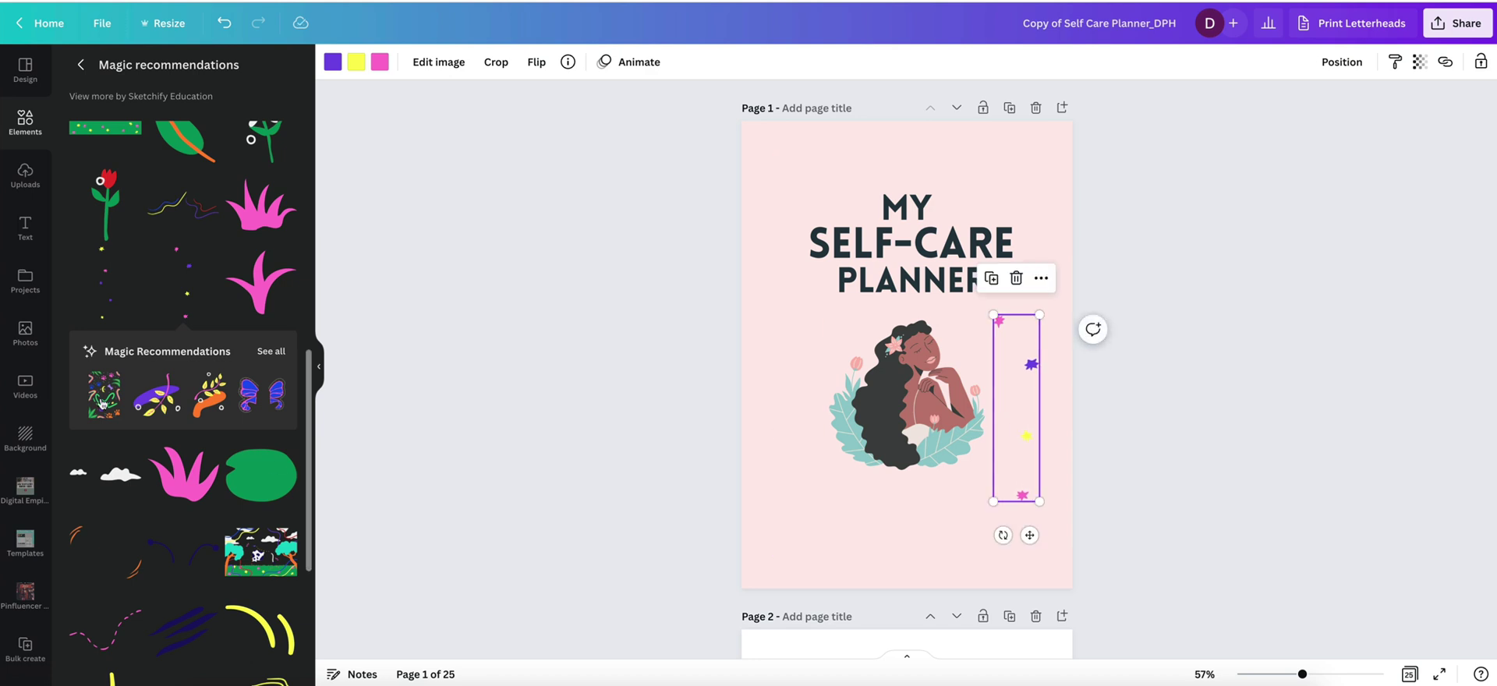
{"action": "left_click", "coordinate": [101, 403]}
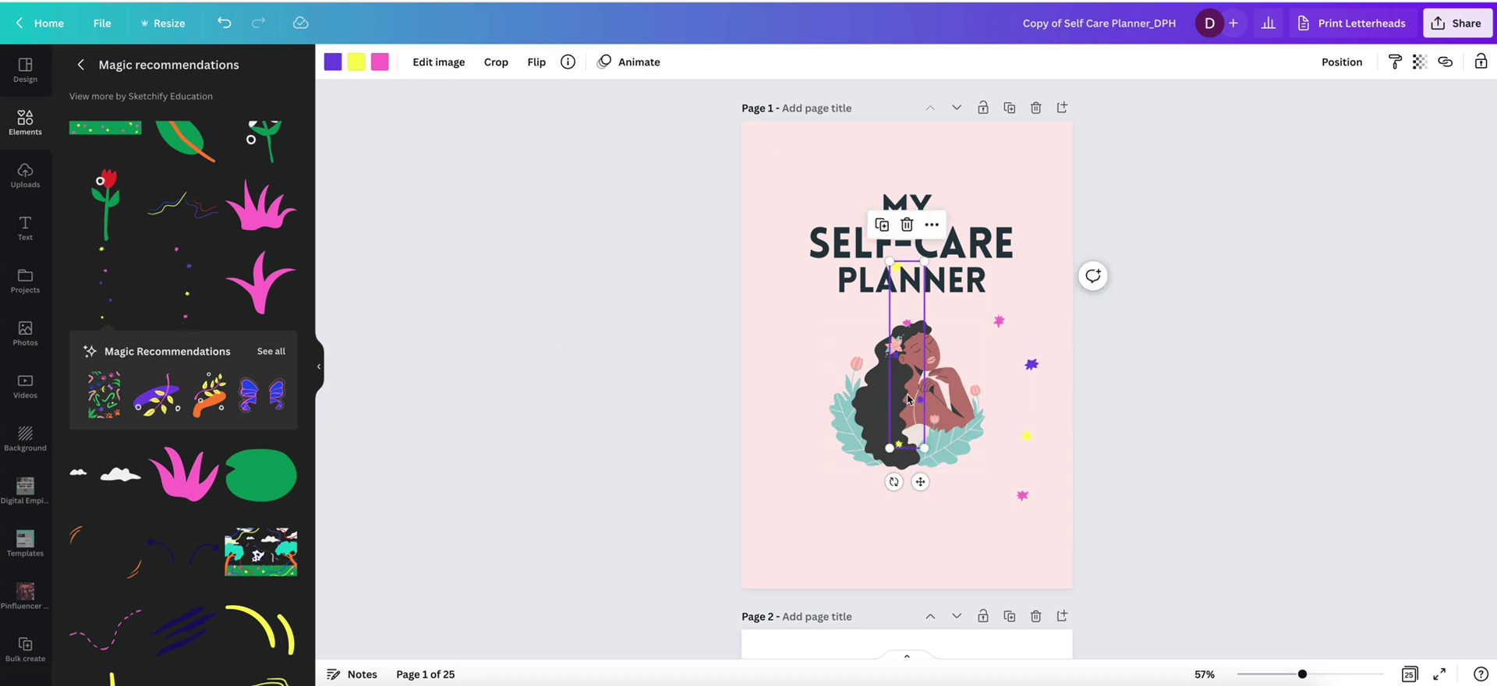
{"action": "left_click_drag", "start_coordinate": [908, 398], "coordinate": [844, 457]}
Shrink the woman illustration slightly so it fits between the two star strips
{"action": "left_click", "coordinate": [913, 431]}
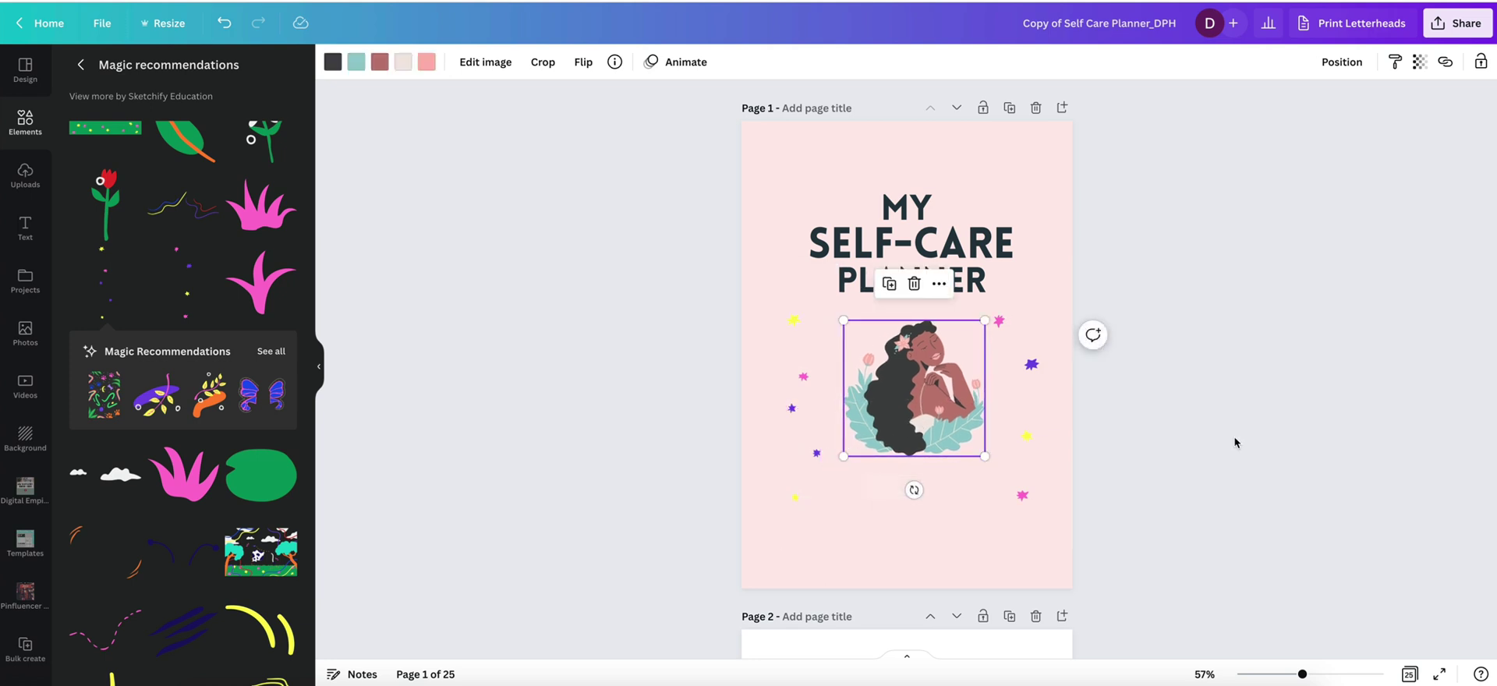
{"action": "left_click", "coordinate": [1232, 437]}
{"action": "left_click", "coordinate": [951, 427]}
{"action": "left_click_drag", "start_coordinate": [951, 427], "coordinate": [988, 461]}
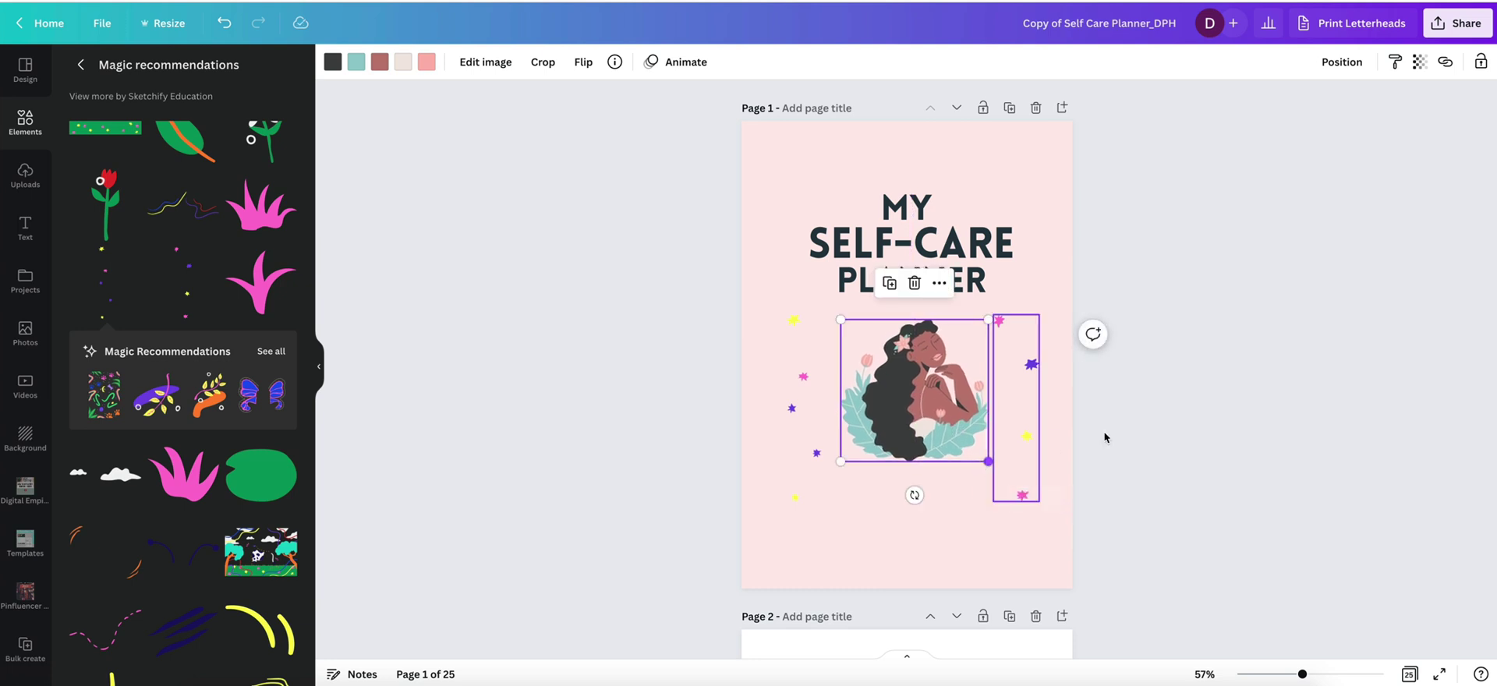
Replace the cover title text with "SELF-CARE PLANNER" on two lines
{"action": "left_click", "coordinate": [939, 267]}
{"action": "left_click", "coordinate": [940, 265]}
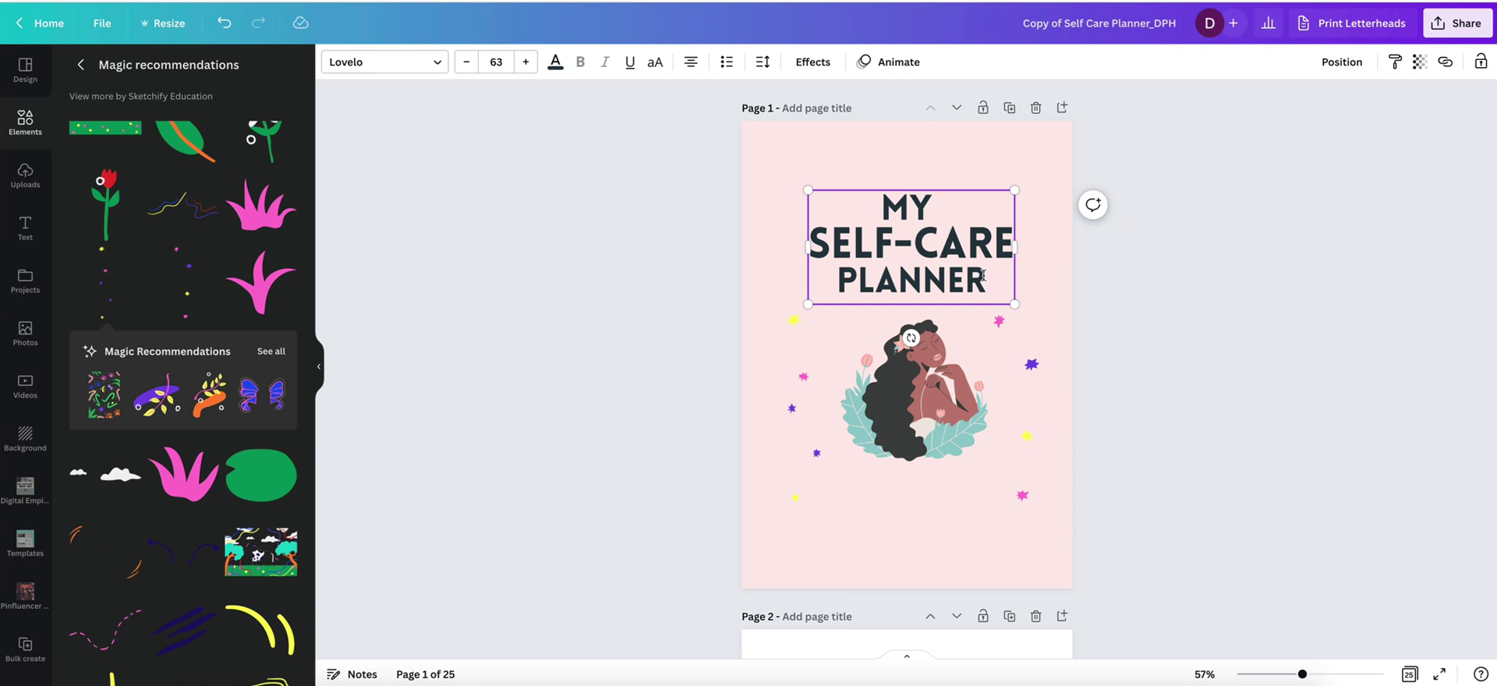
{"action": "double_click", "coordinate": [982, 274]}
{"action": "type", "text": "SELF"}
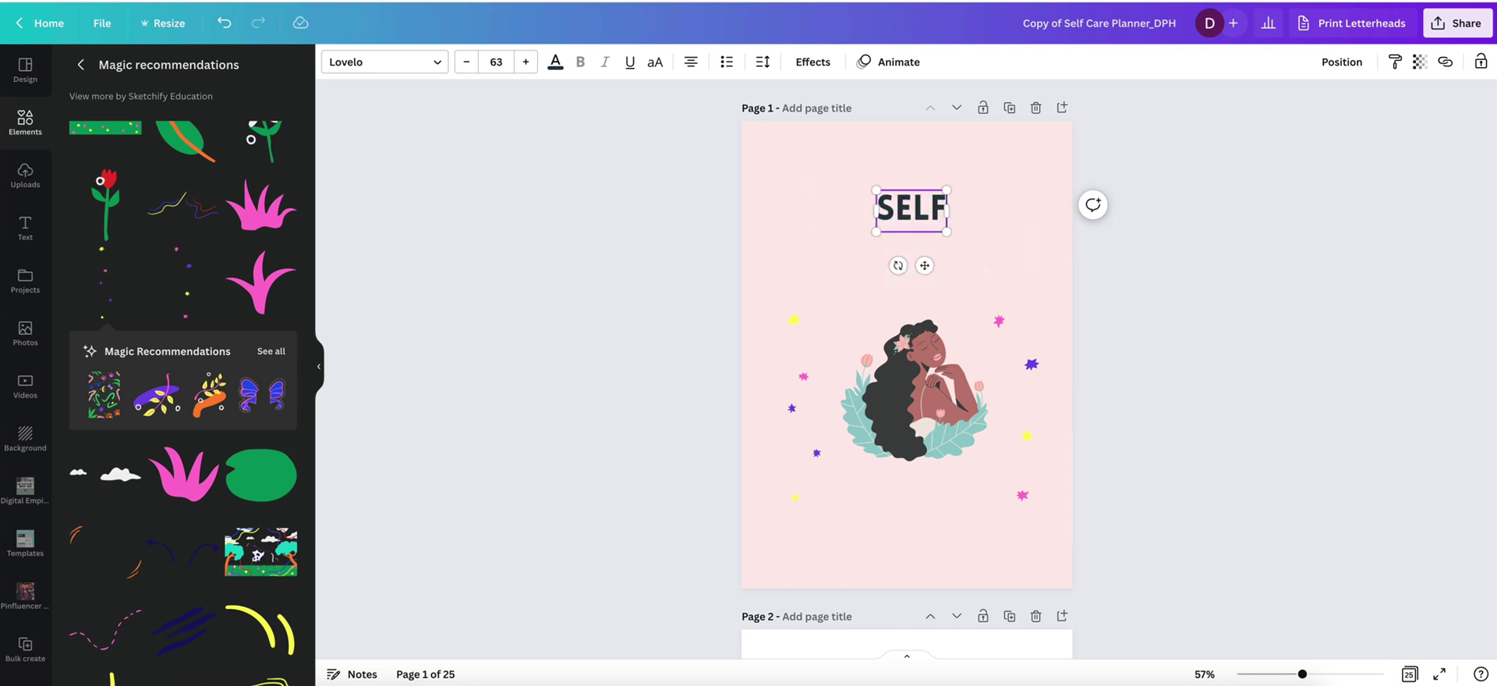
{"action": "type", "text": "-CARE C"}
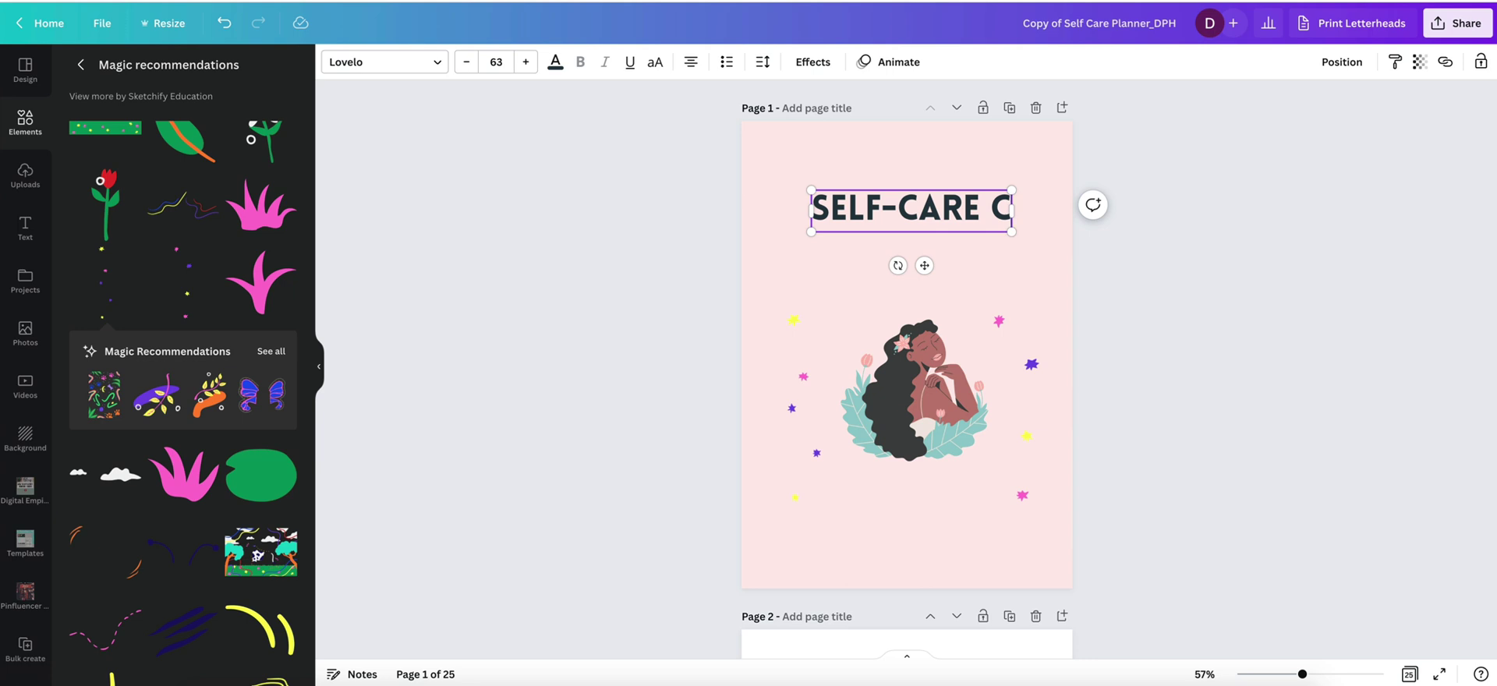
{"action": "key", "text": "BackSpace"}
{"action": "type", "text": "PLANNER"}
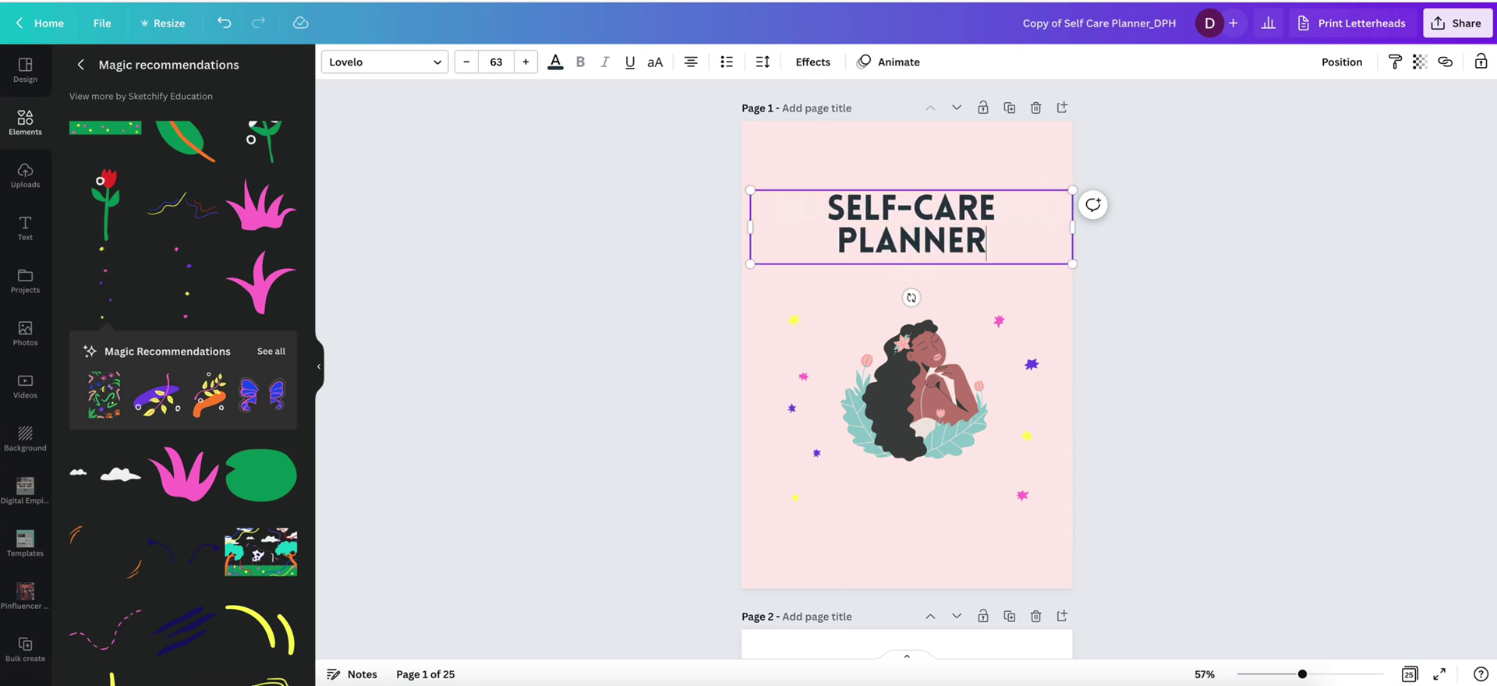
{"action": "left_click", "coordinate": [1109, 338]}
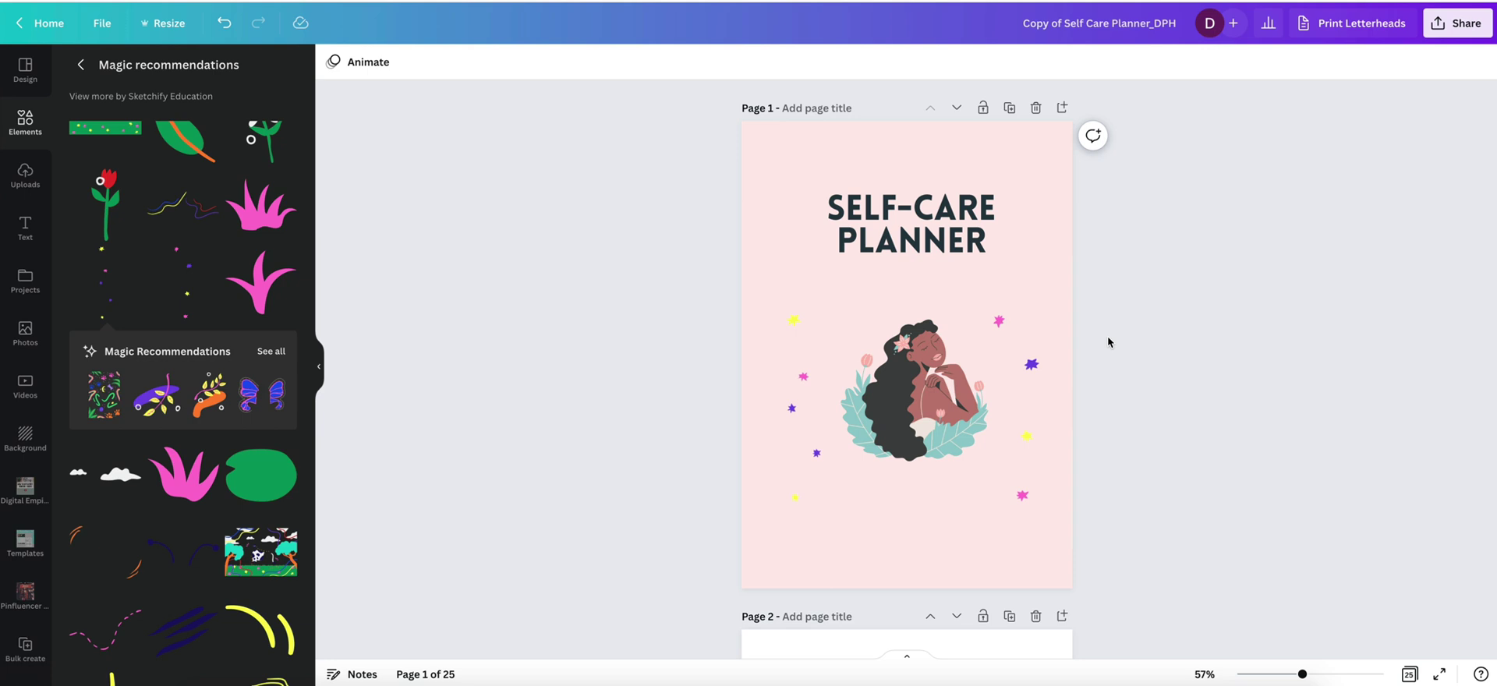
Try duplicates of both star strips higher up, on either side of the cover title
{"action": "left_click_drag", "start_coordinate": [799, 369], "coordinate": [770, 191]}
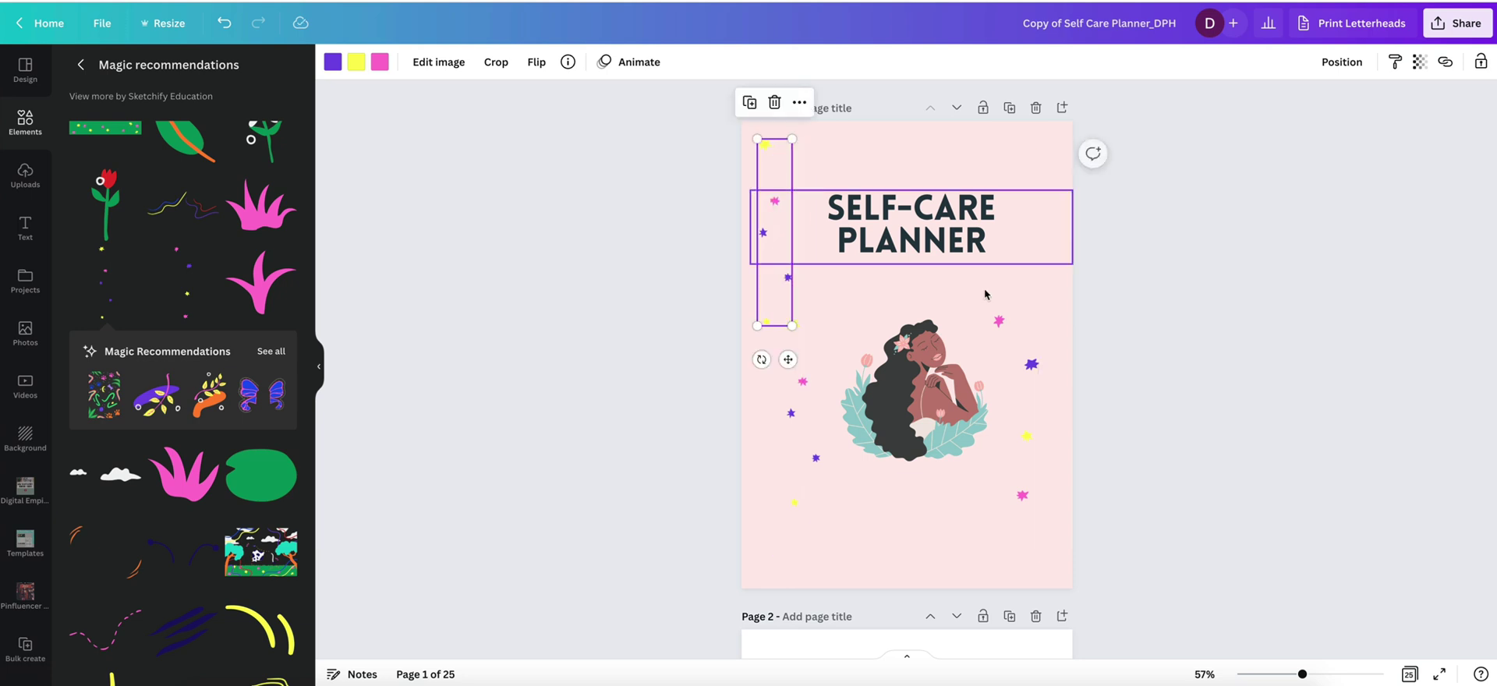
{"action": "left_click", "coordinate": [1032, 405]}
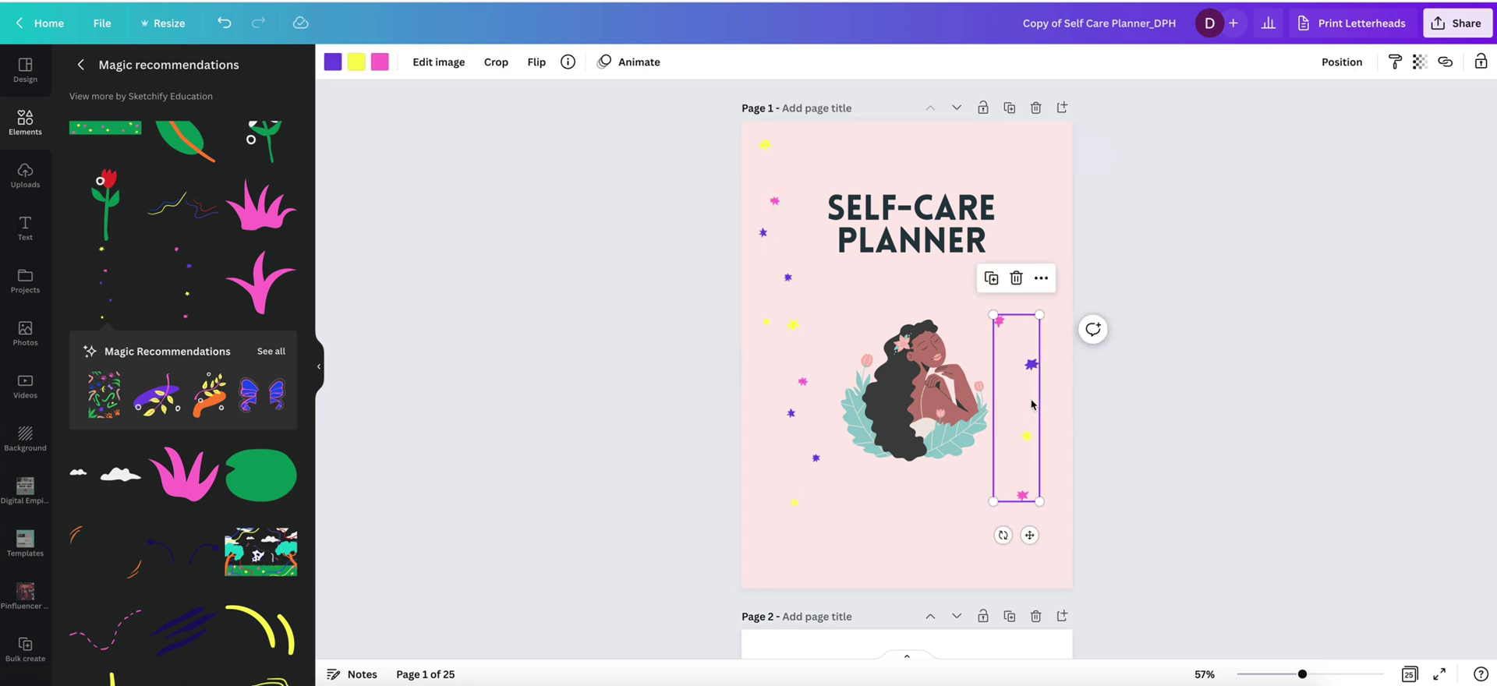
{"action": "left_click_drag", "start_coordinate": [1031, 404], "coordinate": [1036, 227]}
{"action": "left_click", "coordinate": [1167, 325]}
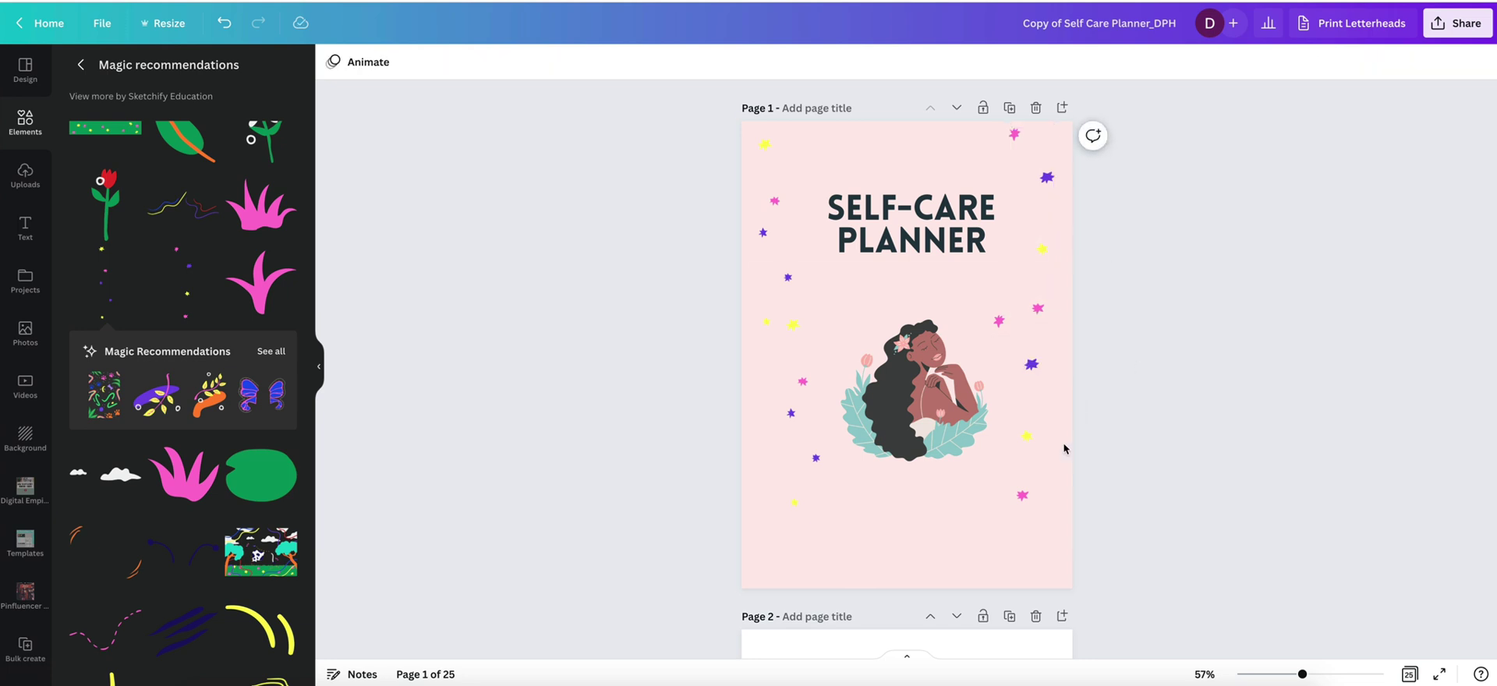
Undo the placement of the duplicated star strips beside the cover title
{"action": "key", "text": "ctrl+z"}
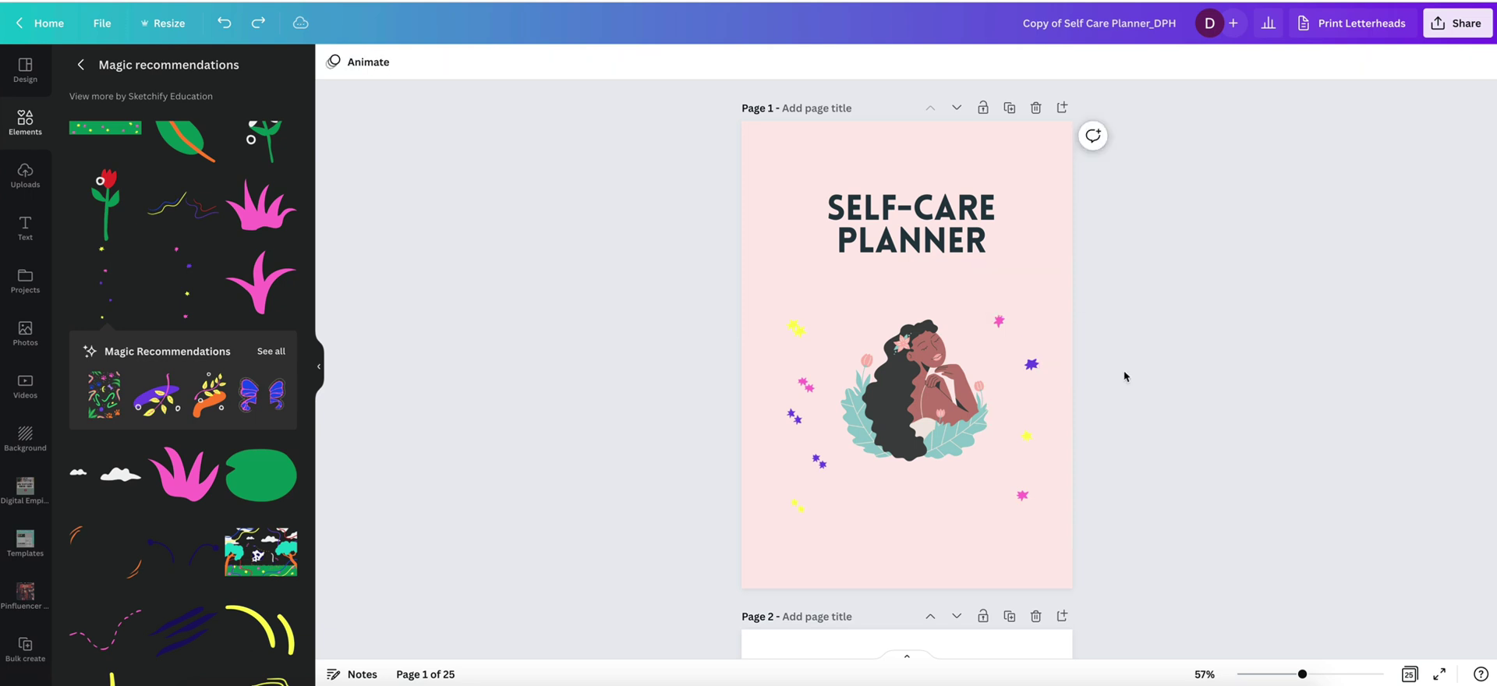
{"action": "left_click", "coordinate": [1023, 498]}
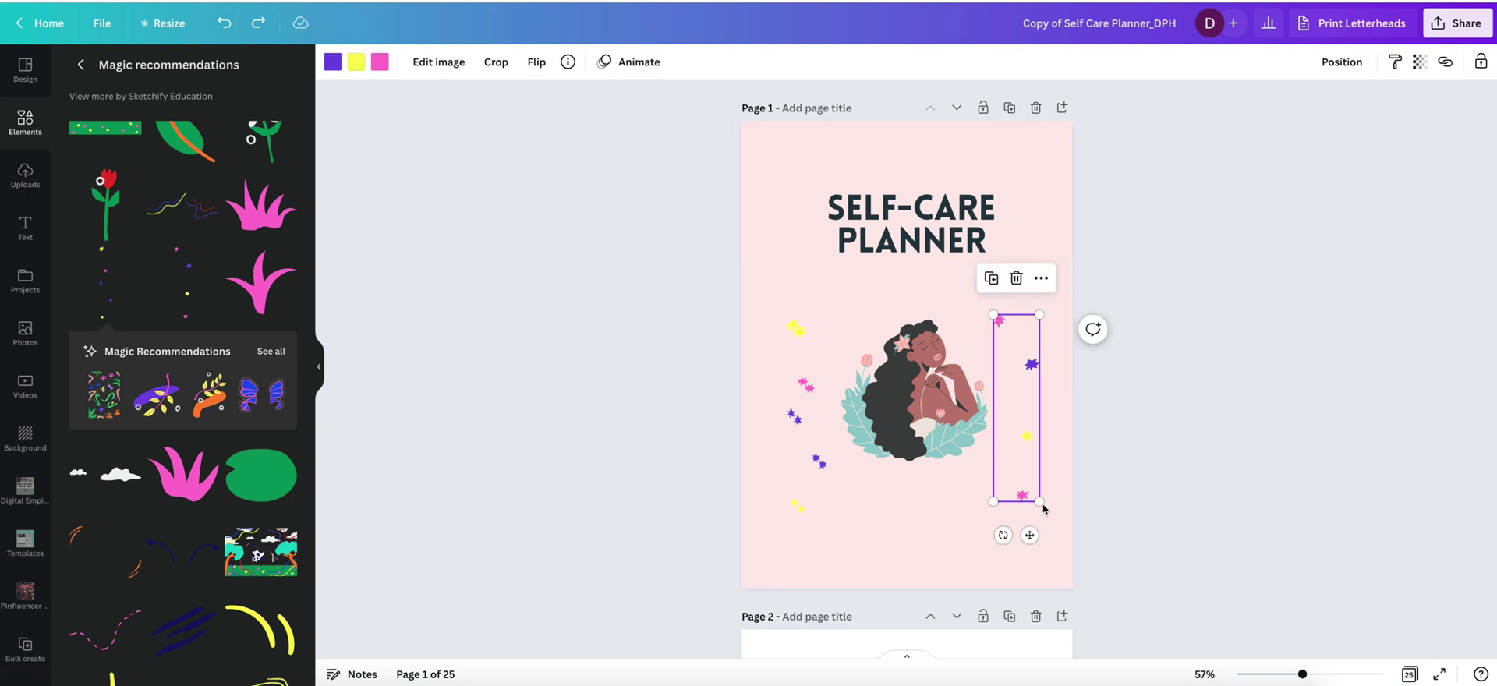
{"action": "left_click", "coordinate": [1099, 436]}
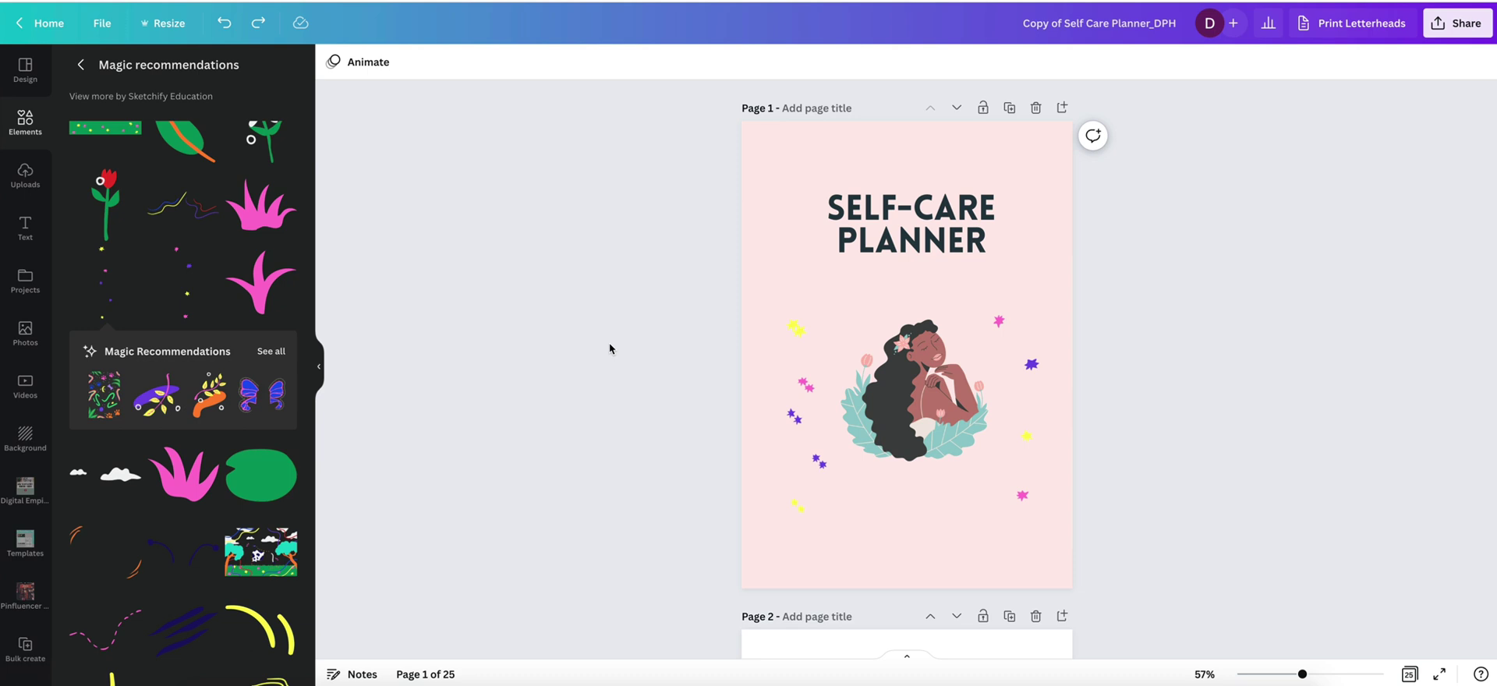
Set the page 2 "Daily Self-Care" heading to the Lovelo font and replace Cormorant Garamond Bold with it across the whole design
{"action": "scroll", "coordinate": [610, 348], "scroll_direction": "down", "scroll_amount": 5}
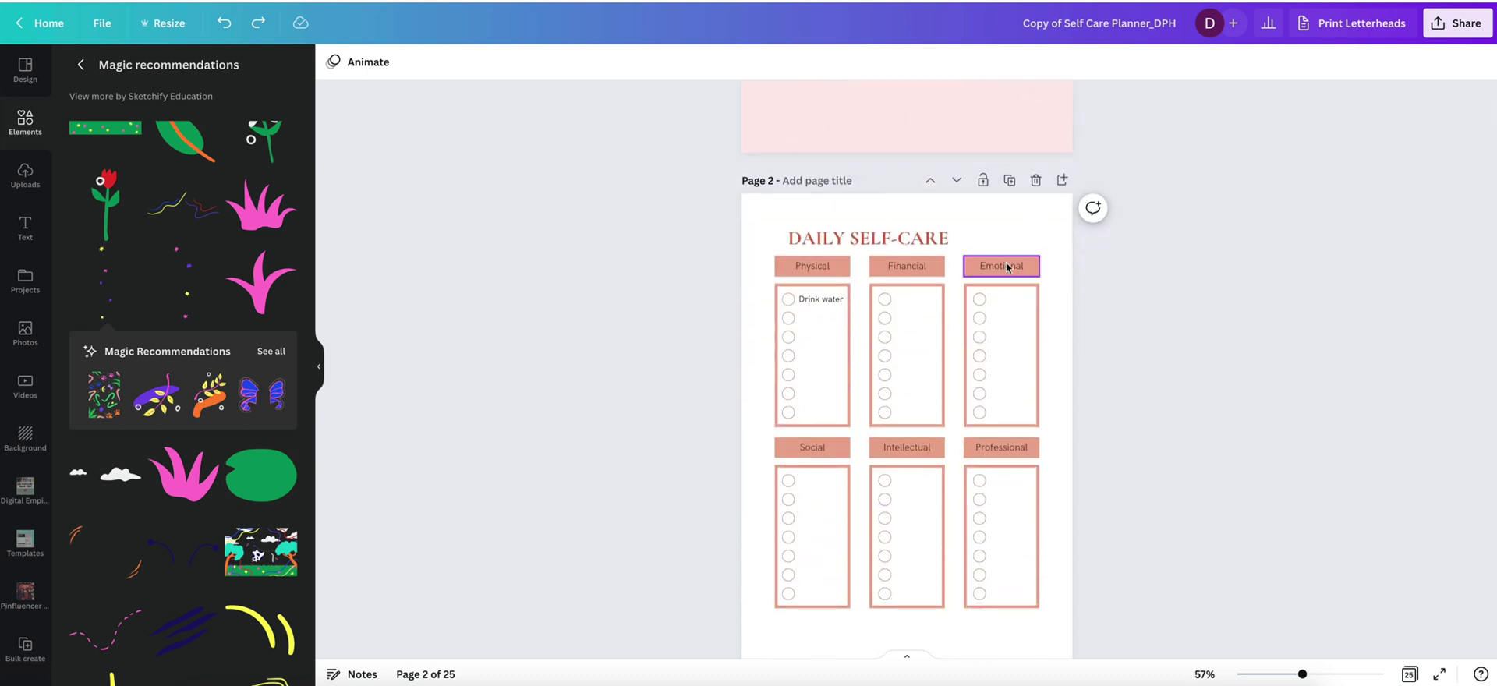
{"action": "left_click", "coordinate": [858, 241]}
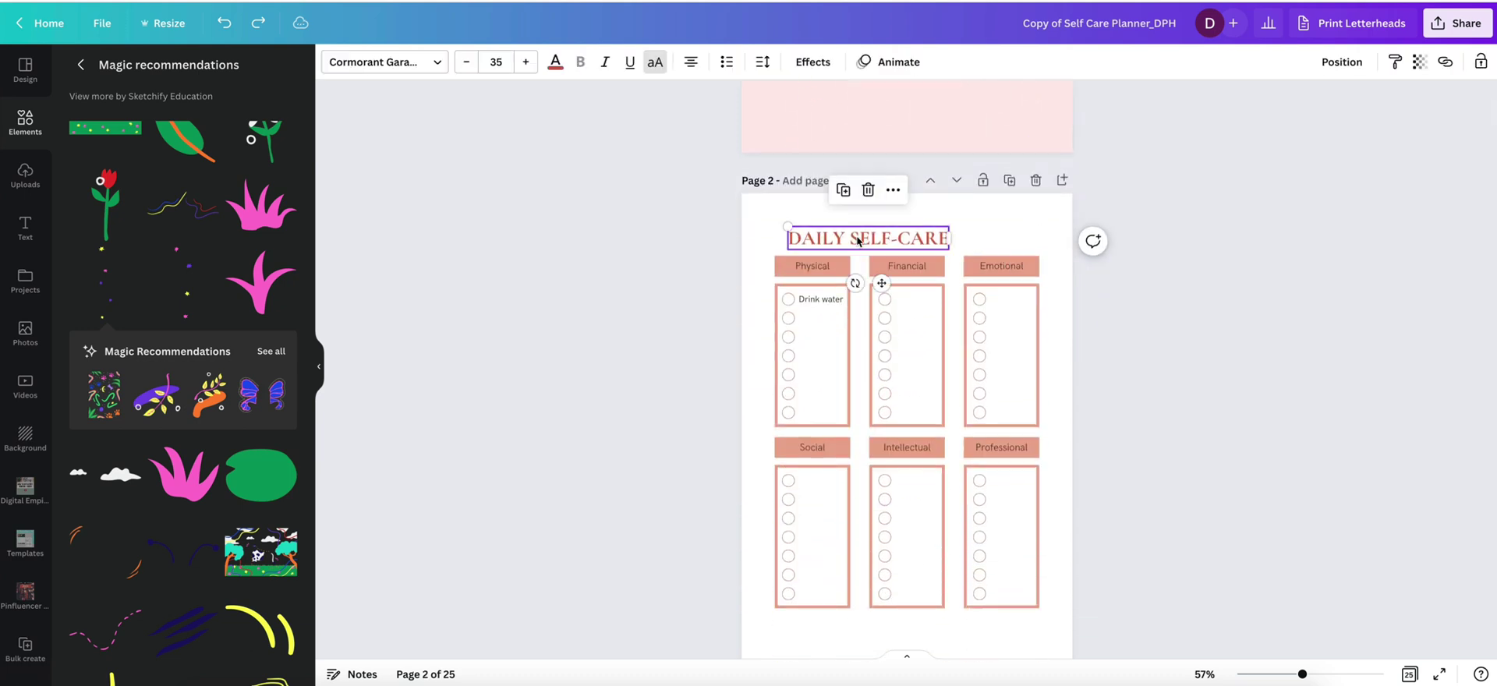
{"action": "left_click", "coordinate": [390, 63]}
{"action": "scroll", "coordinate": [217, 234], "scroll_direction": "up", "scroll_amount": 5}
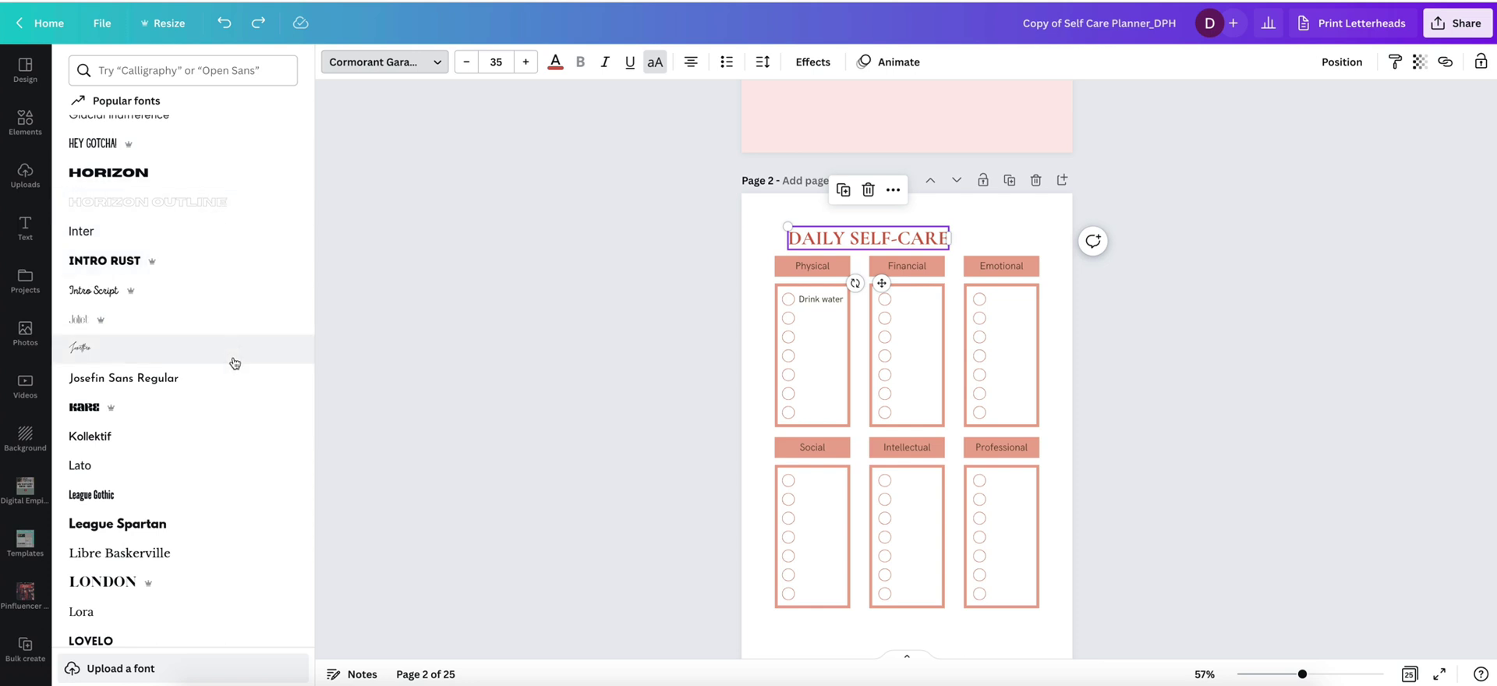
{"action": "scroll", "coordinate": [244, 455], "scroll_direction": "down", "scroll_amount": 2}
{"action": "left_click", "coordinate": [244, 469]}
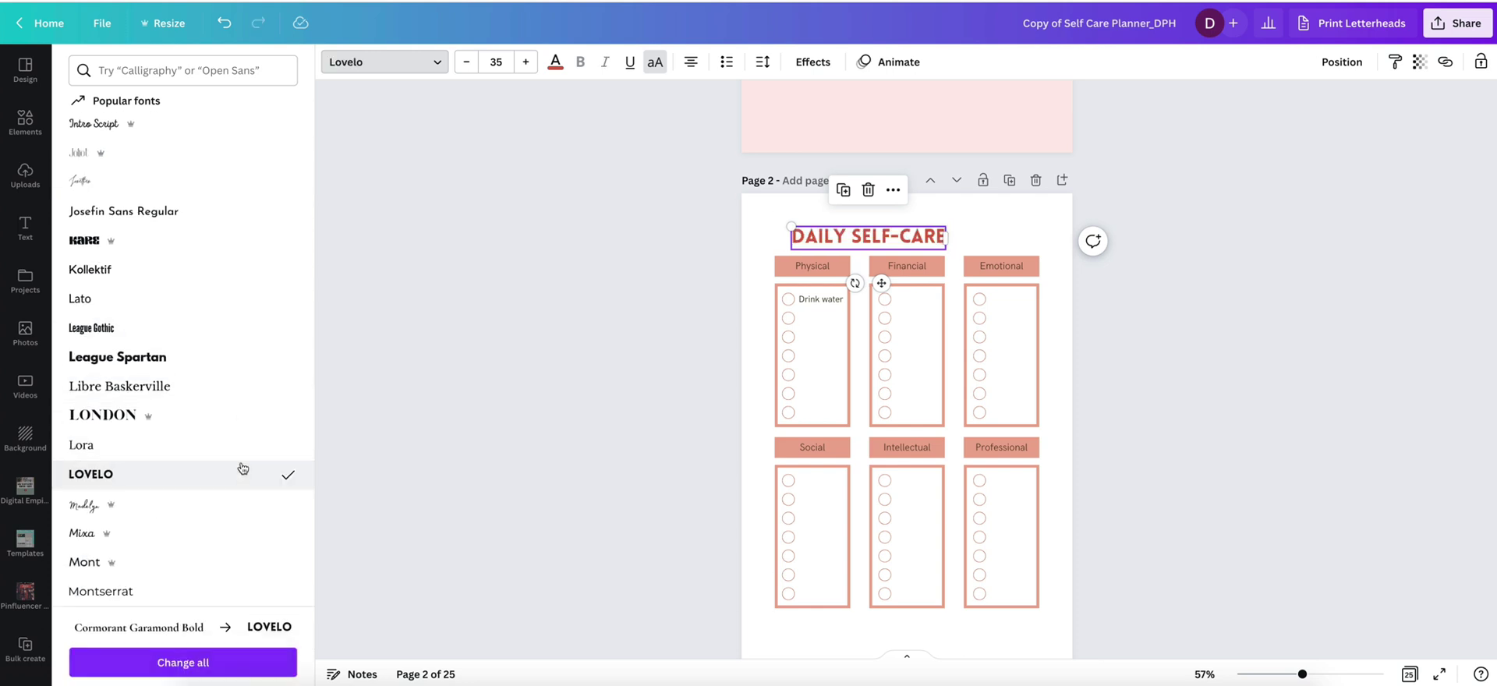
{"action": "left_click", "coordinate": [238, 664]}
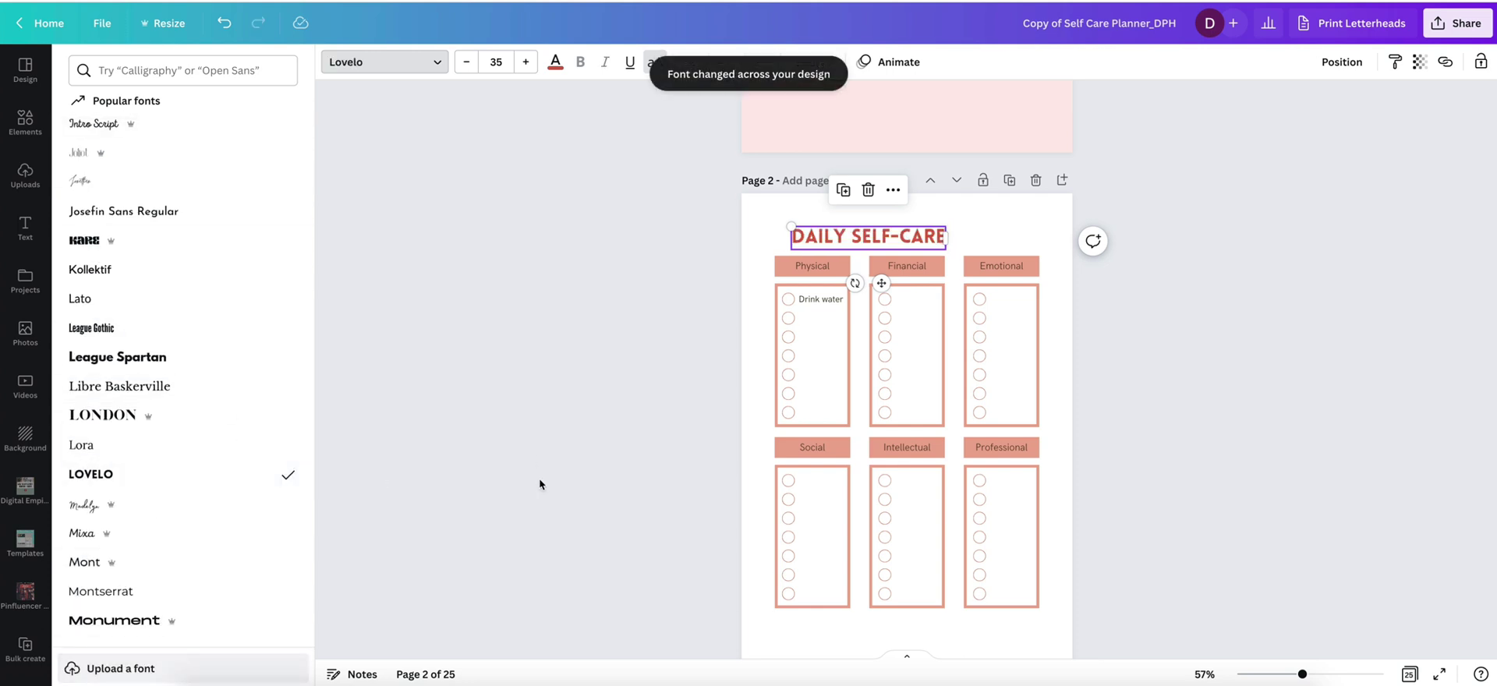
Compare the page 2 "Daily Self-Care" heading with the cover and look up which colour swatch the cover title uses
{"action": "scroll", "coordinate": [544, 531], "scroll_direction": "down", "scroll_amount": 4}
{"action": "scroll", "coordinate": [544, 531], "scroll_direction": "up", "scroll_amount": 8}
{"action": "scroll", "coordinate": [544, 531], "scroll_direction": "up", "scroll_amount": 2}
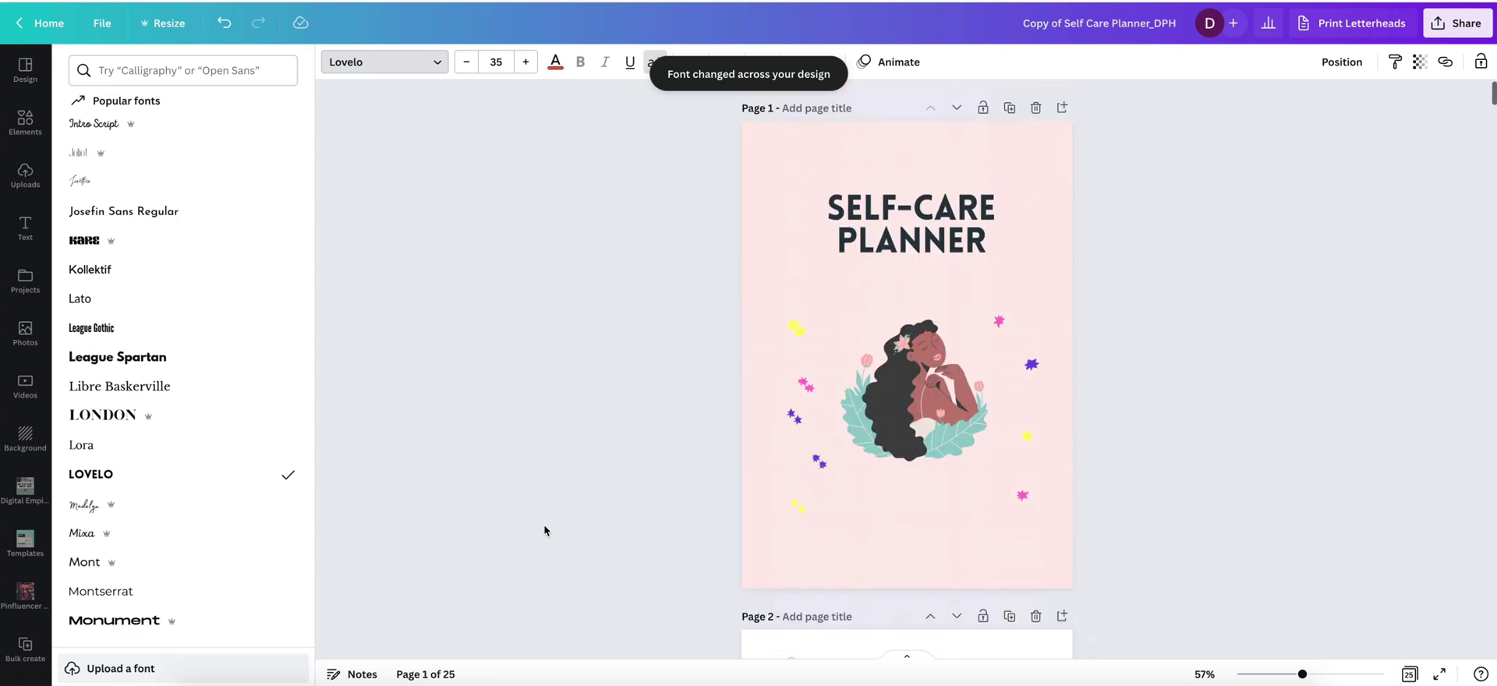
{"action": "scroll", "coordinate": [544, 528], "scroll_direction": "down", "scroll_amount": 4}
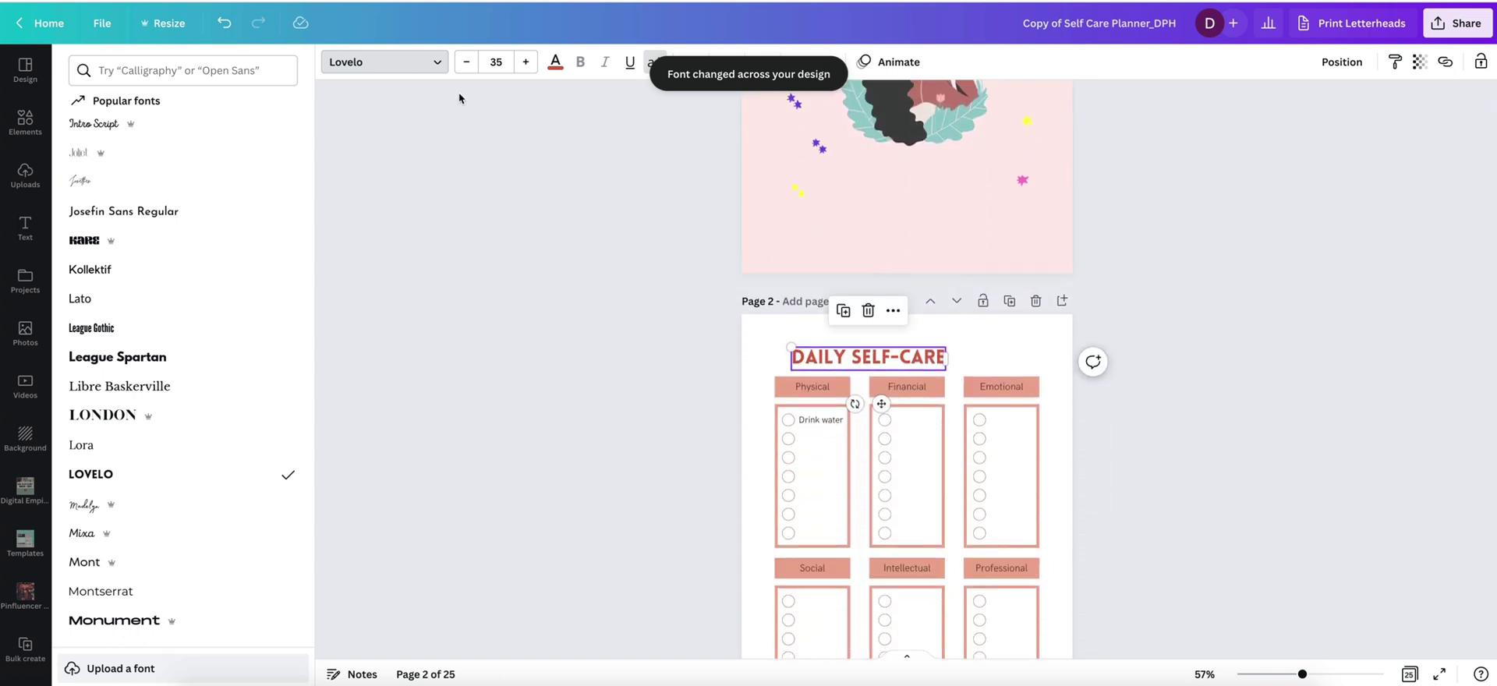
{"action": "left_click", "coordinate": [555, 62]}
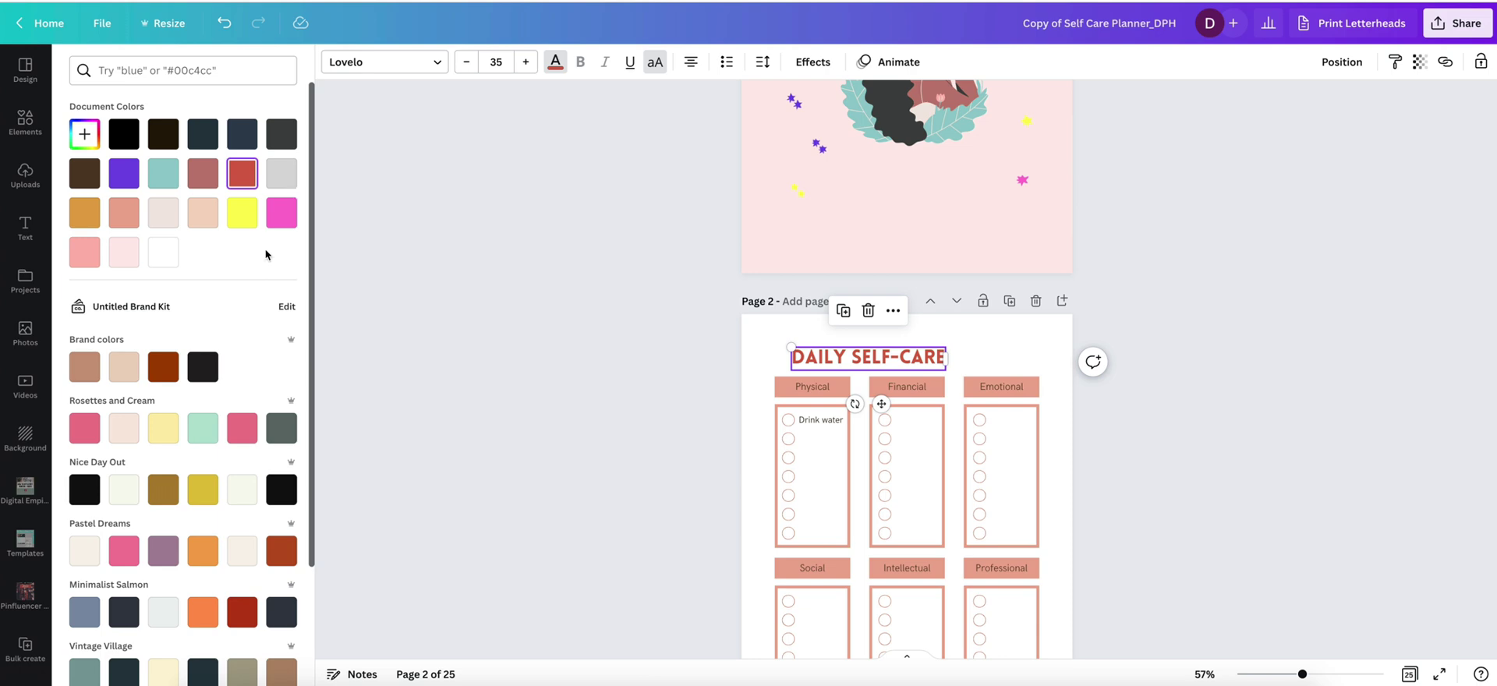
{"action": "left_click", "coordinate": [459, 298]}
{"action": "scroll", "coordinate": [459, 298], "scroll_direction": "up", "scroll_amount": 4}
{"action": "left_click", "coordinate": [854, 208]}
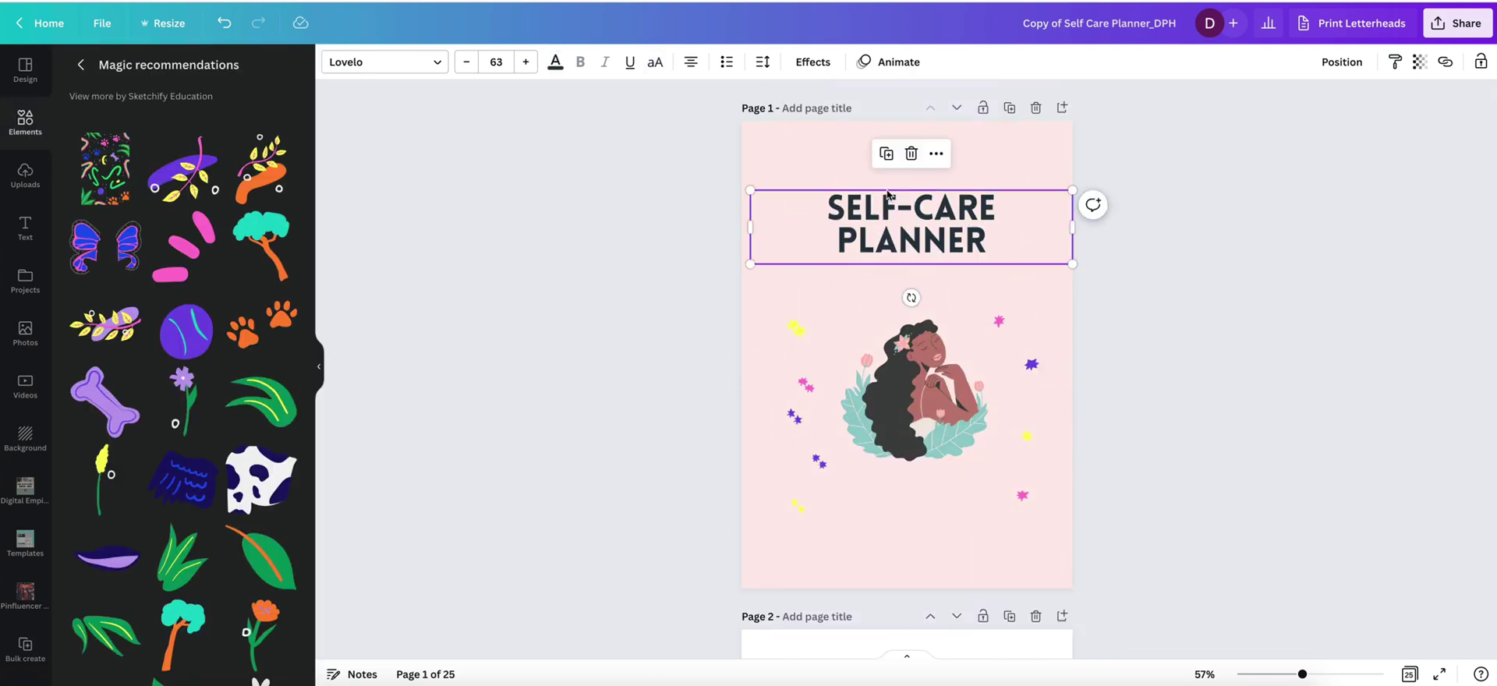
{"action": "left_click", "coordinate": [555, 61]}
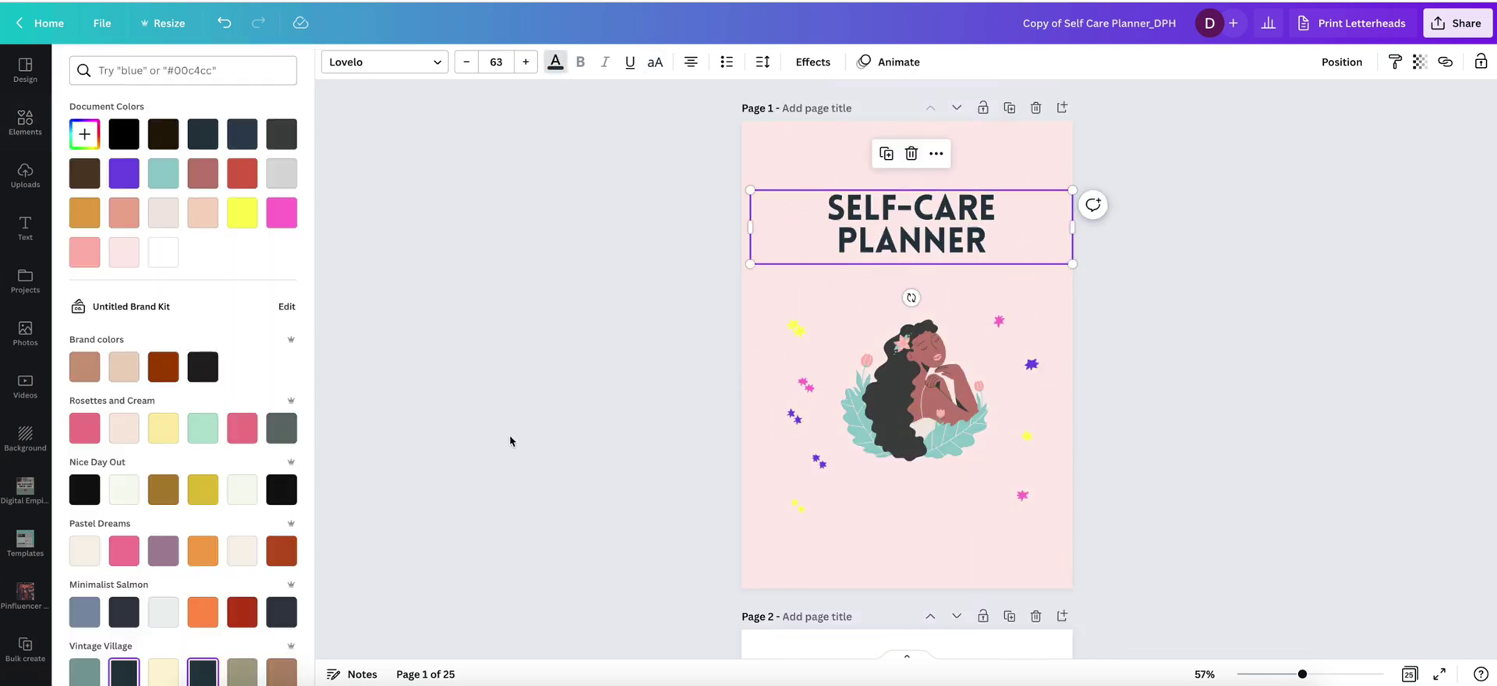
{"action": "scroll", "coordinate": [511, 437], "scroll_direction": "down", "scroll_amount": 3}
{"action": "scroll", "coordinate": [509, 441], "scroll_direction": "down", "scroll_amount": 2}
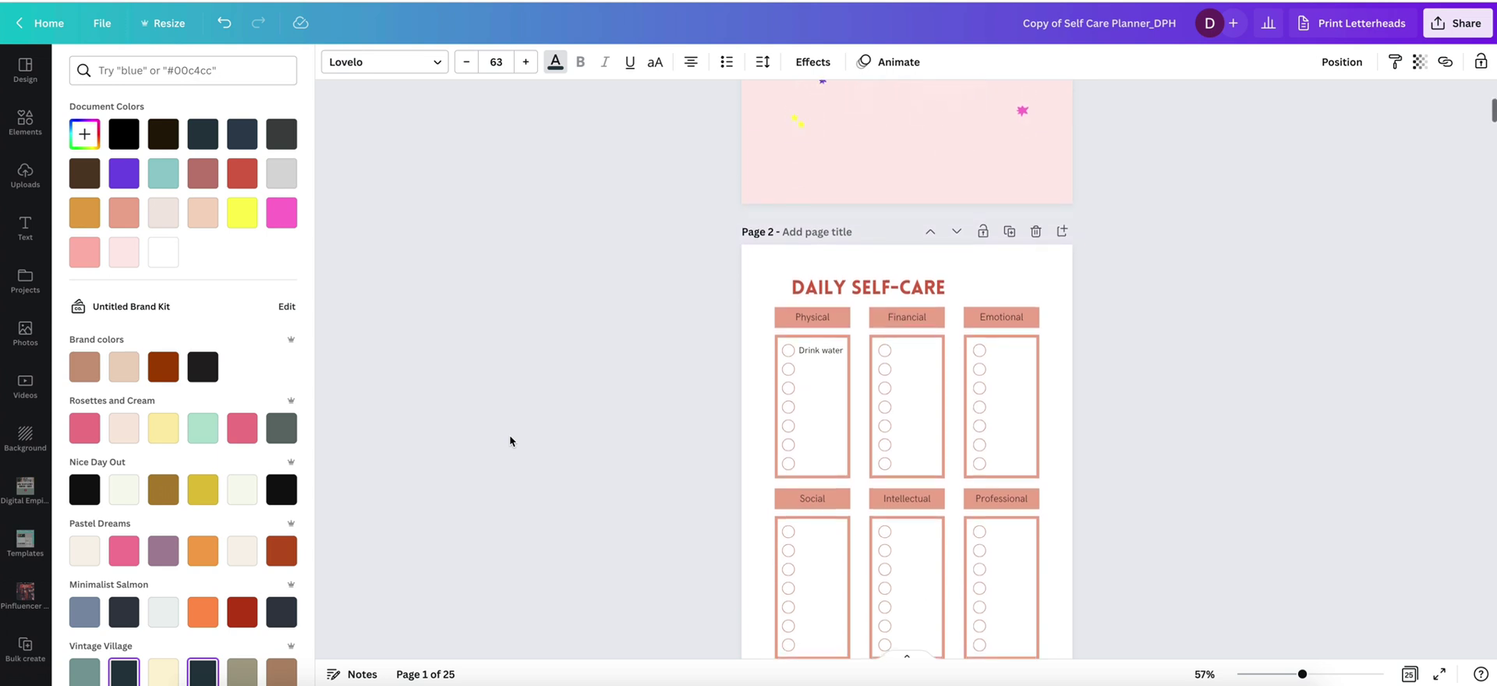
Recolour the page 2 "Daily Self-Care" heading with the dark Vintage Village swatch used by the cover title, applying the change across all pages
{"action": "left_click", "coordinate": [857, 288]}
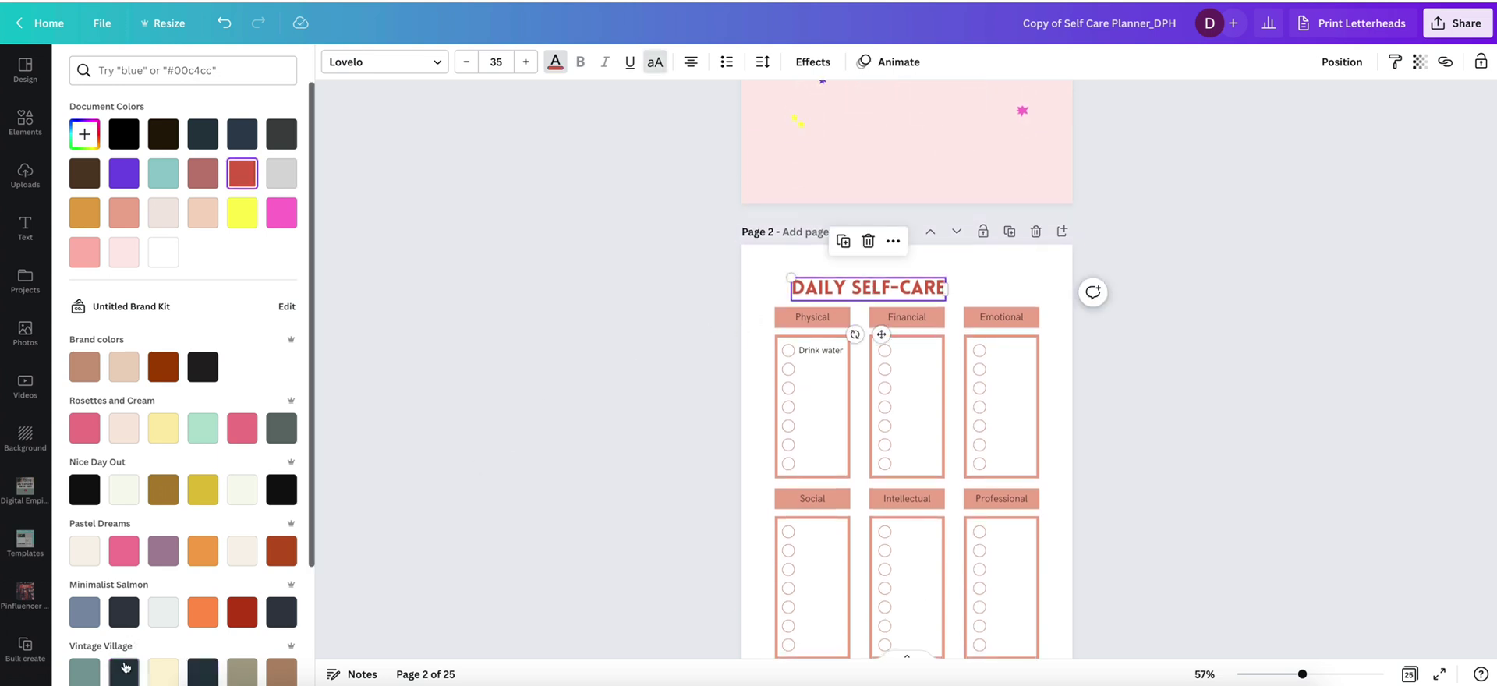
{"action": "left_click", "coordinate": [124, 670]}
{"action": "left_click", "coordinate": [125, 664]}
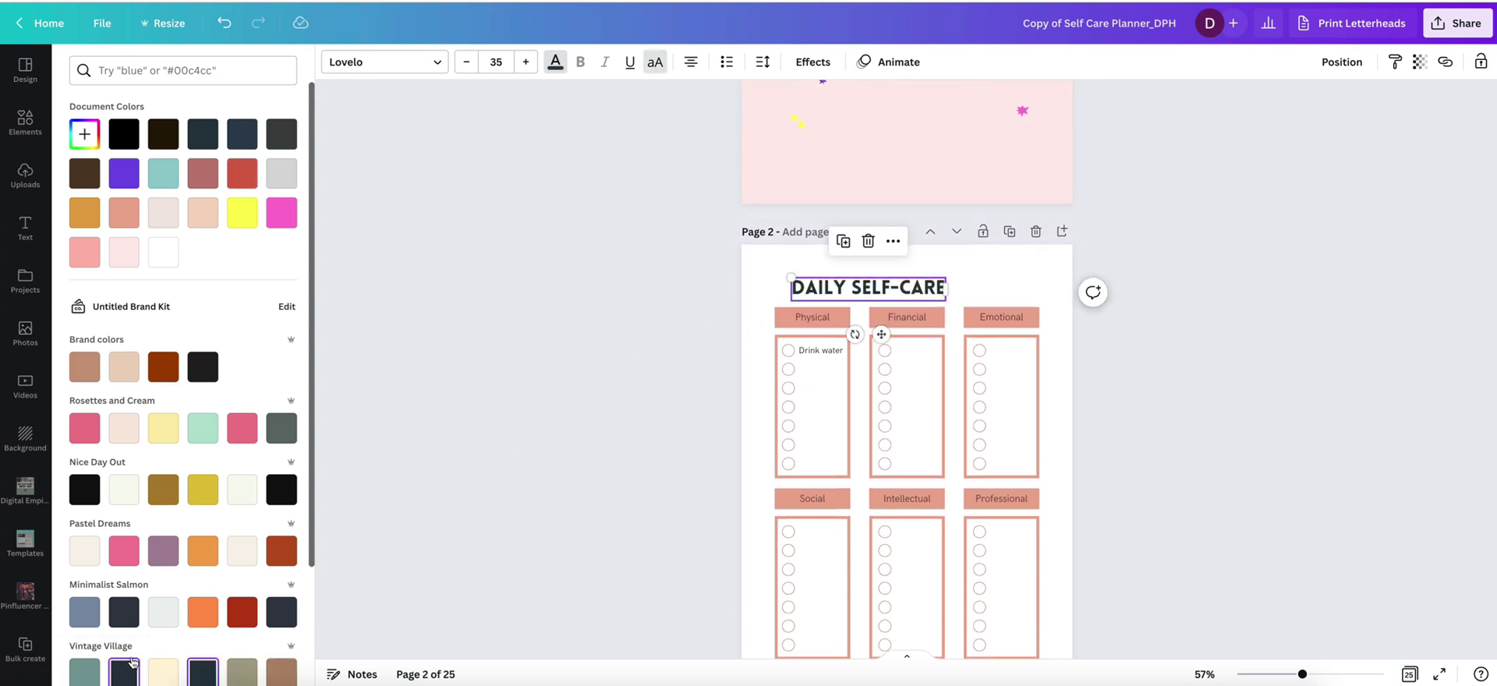
{"action": "left_click", "coordinate": [612, 429]}
{"action": "left_click", "coordinate": [794, 318]}
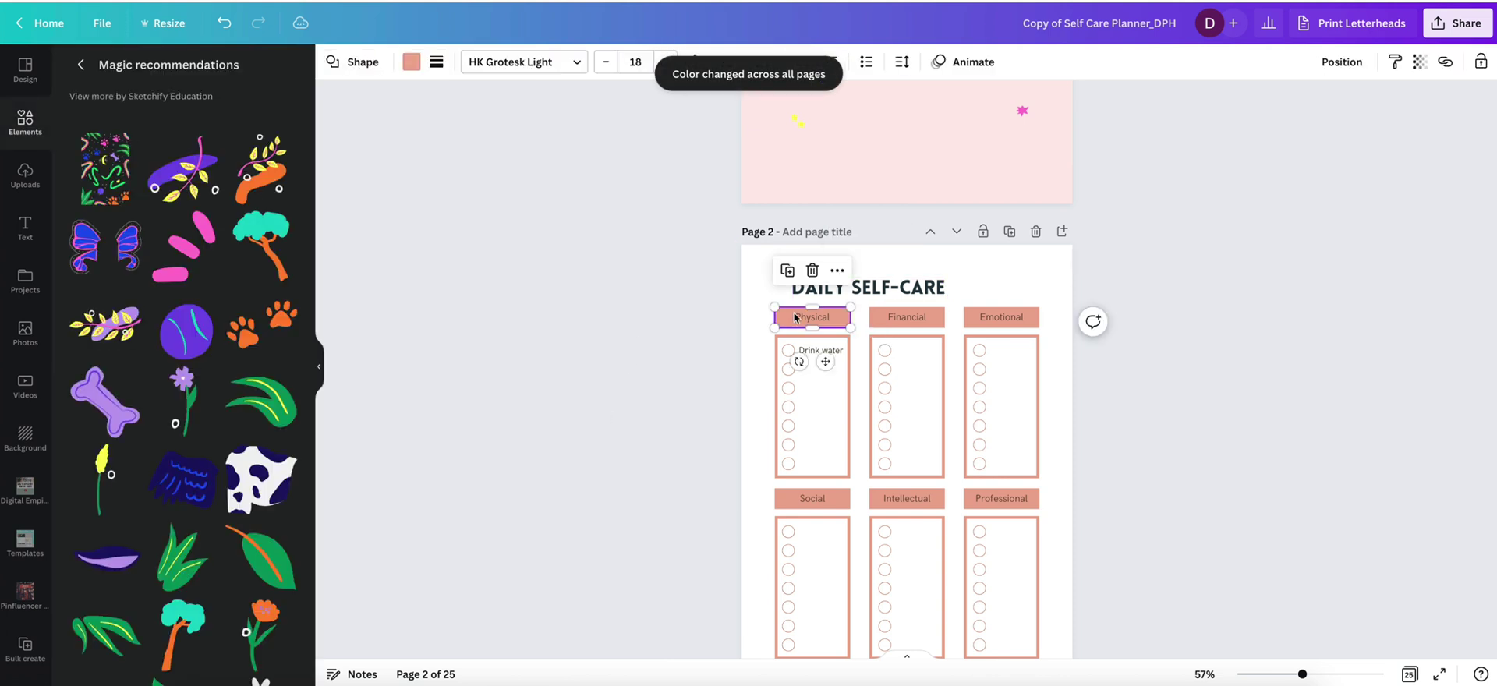
{"action": "scroll", "coordinate": [690, 354], "scroll_direction": "up", "scroll_amount": 1}
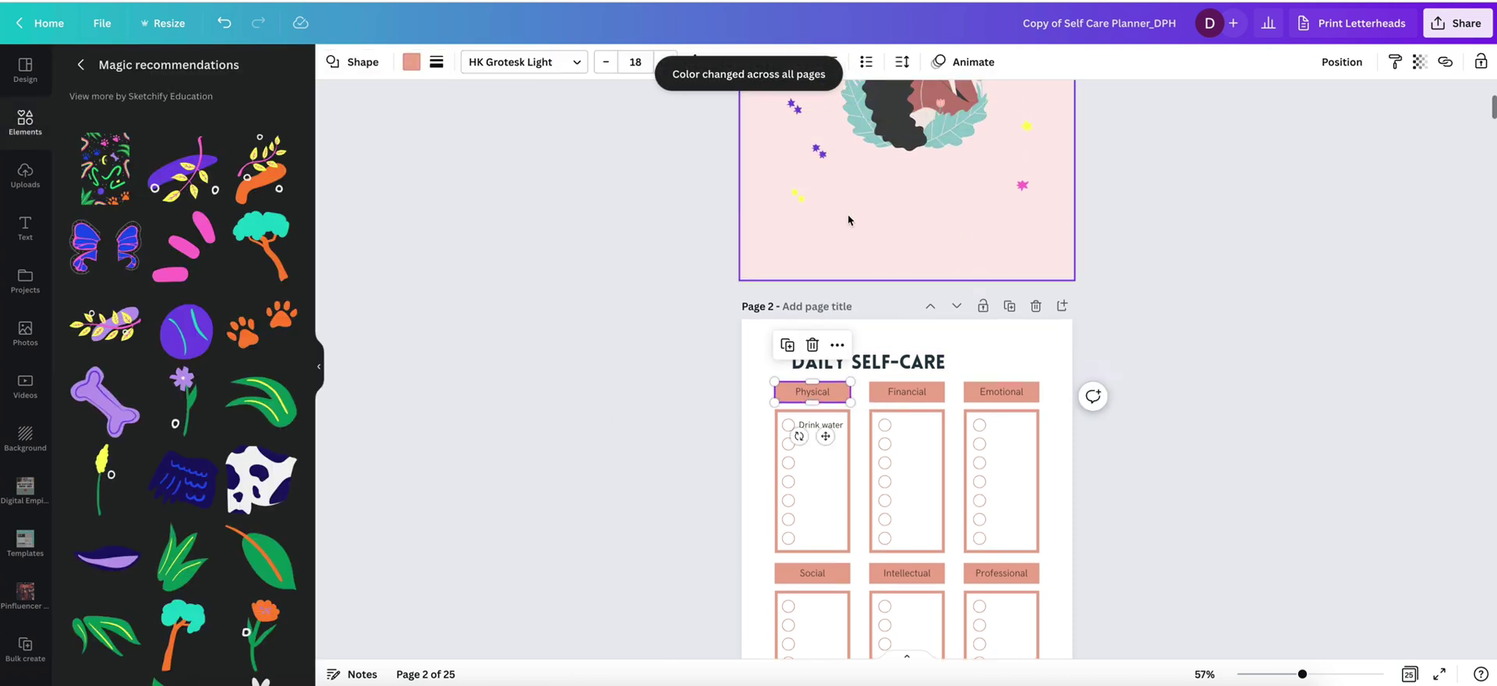
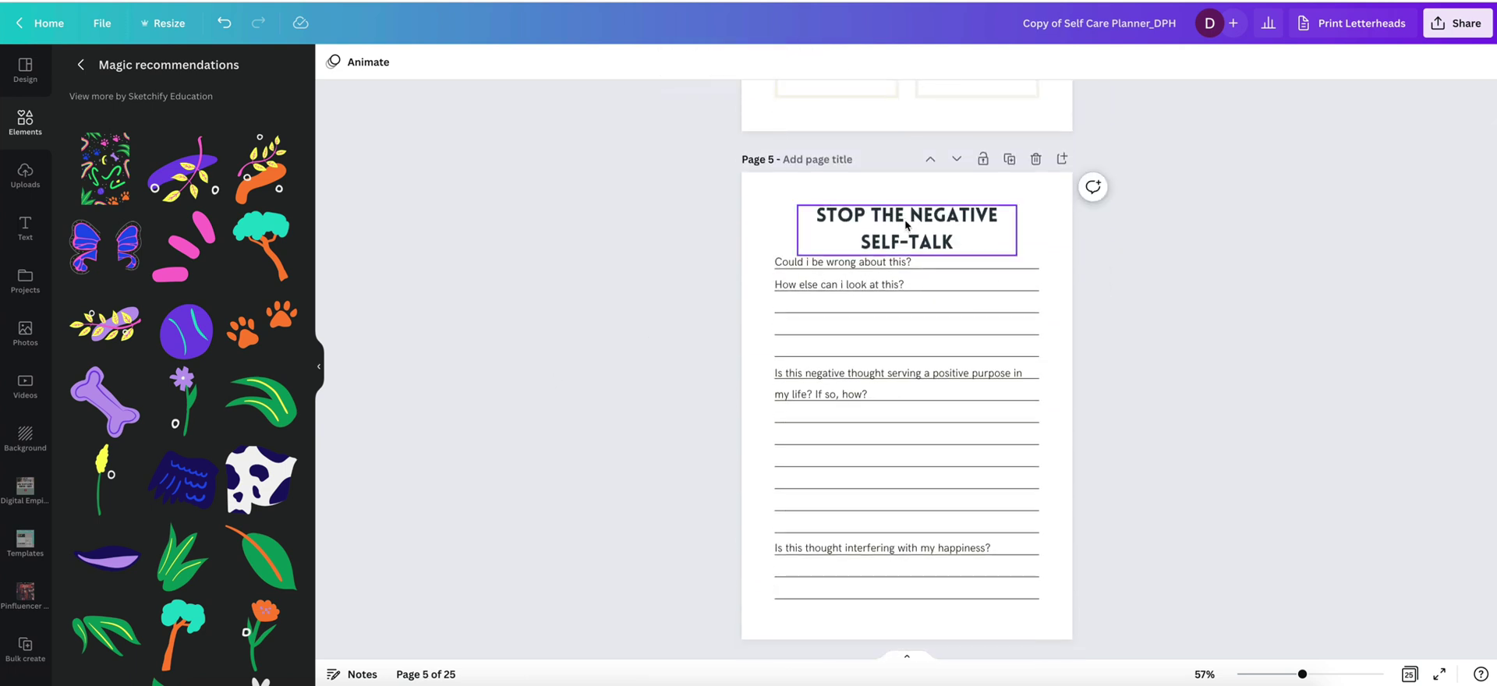
Move the page 5 "Stop the Negative Self-Talk" heading slightly up, clear of the first question
{"action": "left_click_drag", "start_coordinate": [904, 221], "coordinate": [904, 211]}
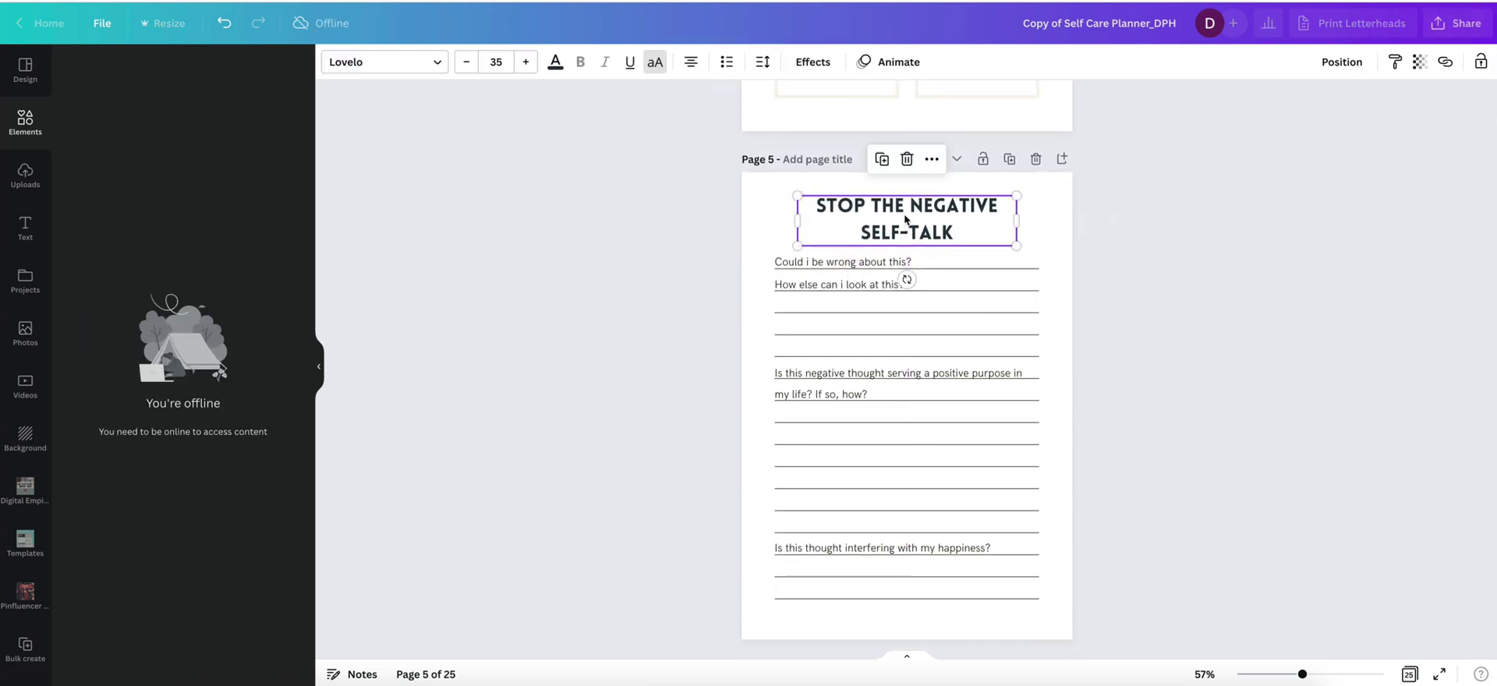
{"action": "left_click", "coordinate": [1209, 357]}
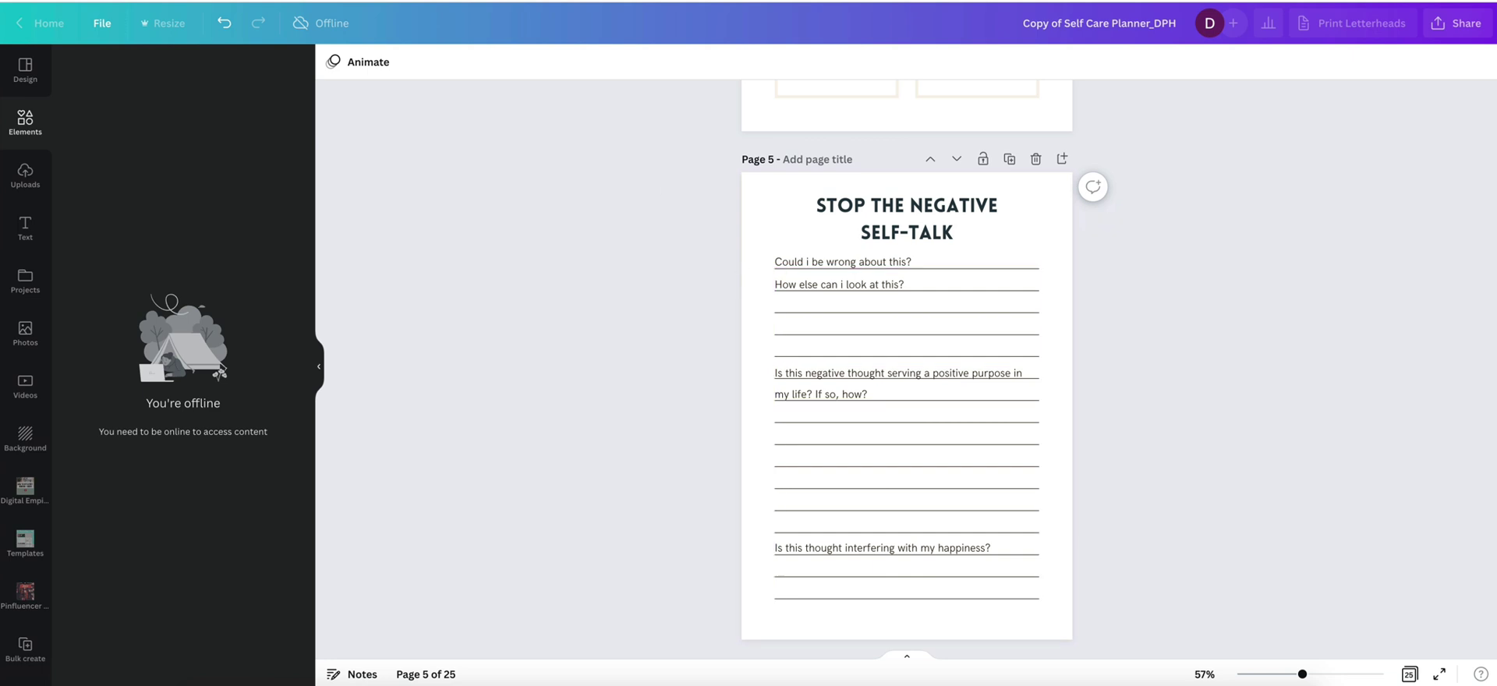
Recolour the "Date" box on the page 12 Daily Planner with the cream Pastel Dreams swatch and apply the change to all pages
{"action": "left_click", "coordinate": [1409, 674]}
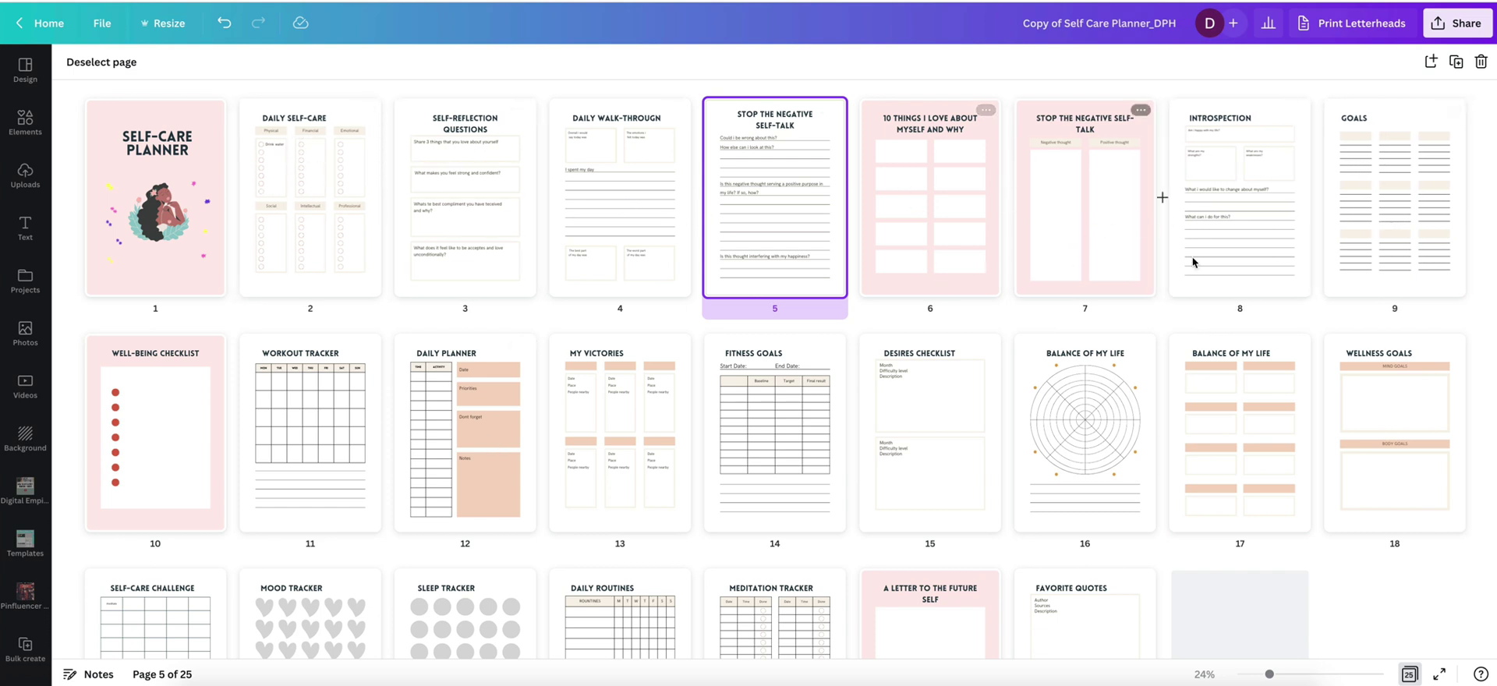
{"action": "double_click", "coordinate": [426, 410]}
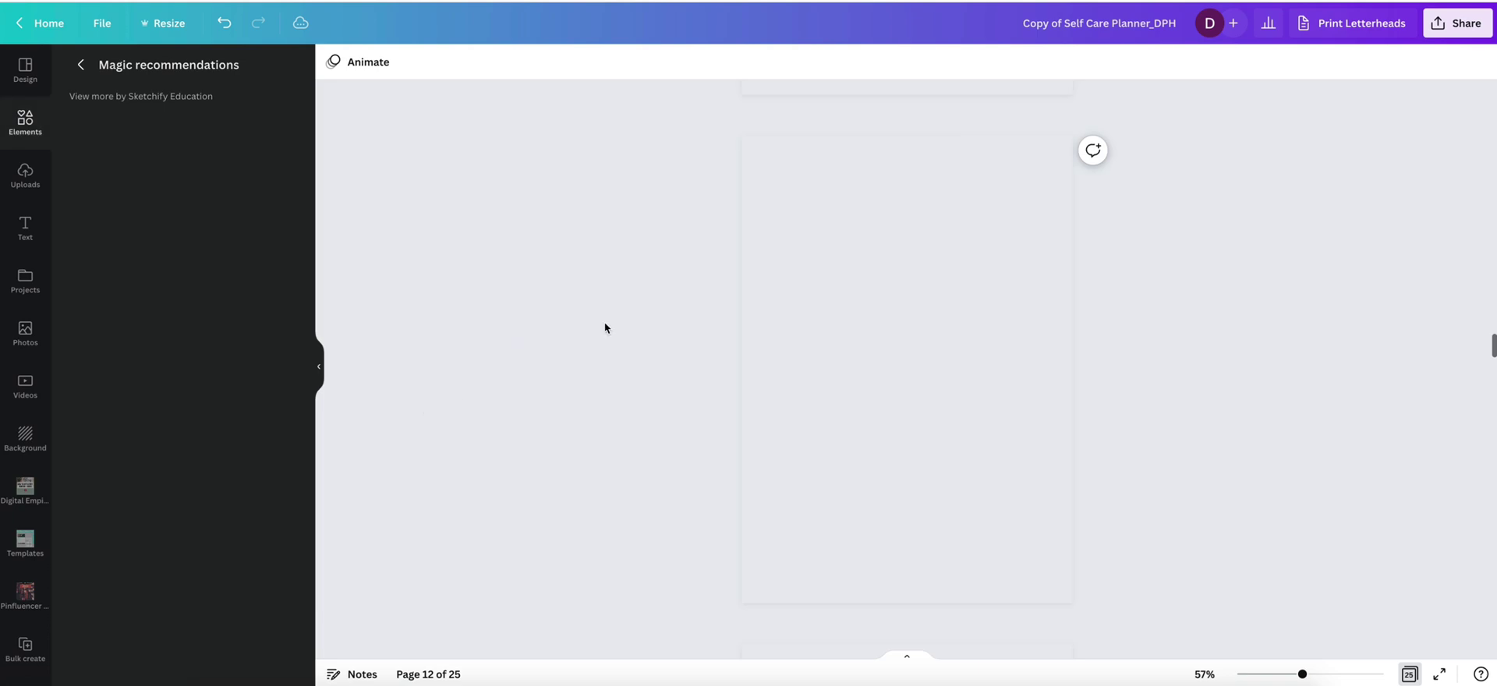
{"action": "left_click", "coordinate": [997, 212]}
{"action": "left_click", "coordinate": [411, 63]}
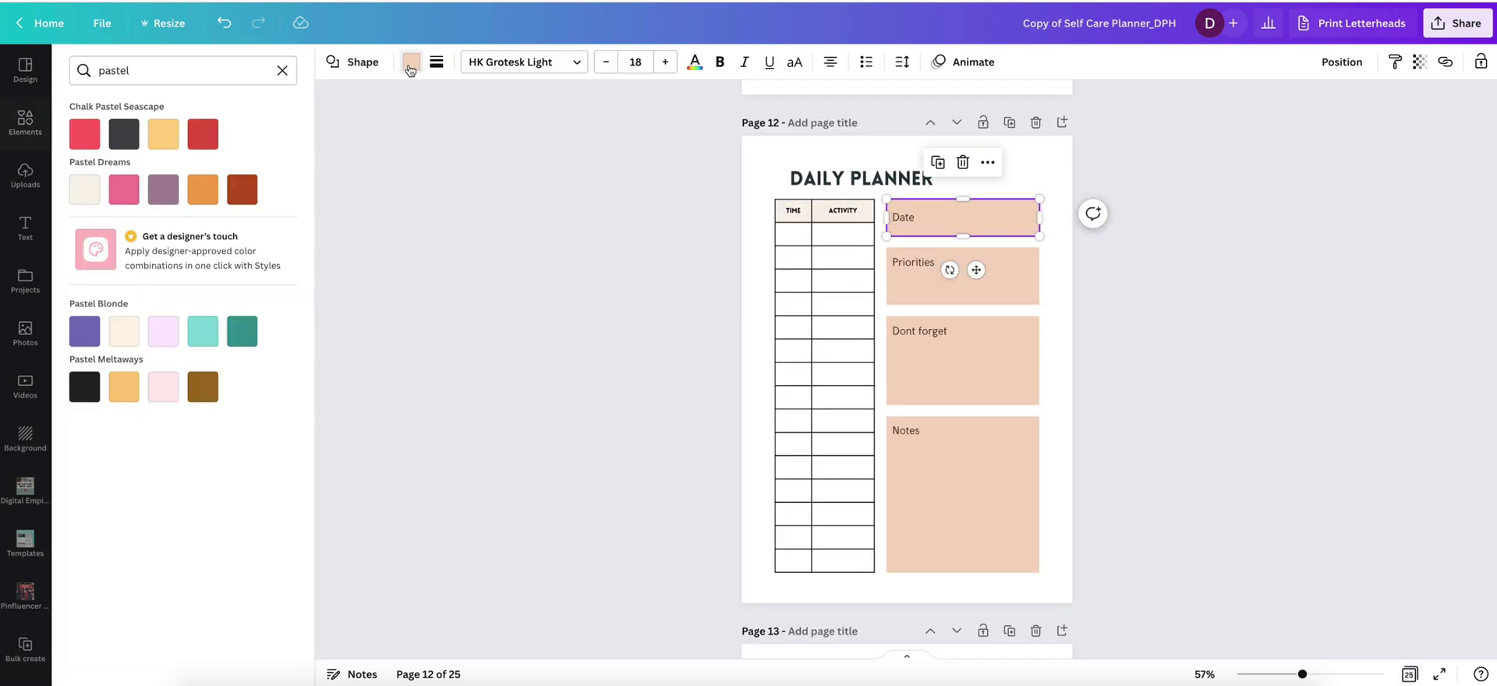
{"action": "left_click", "coordinate": [82, 201]}
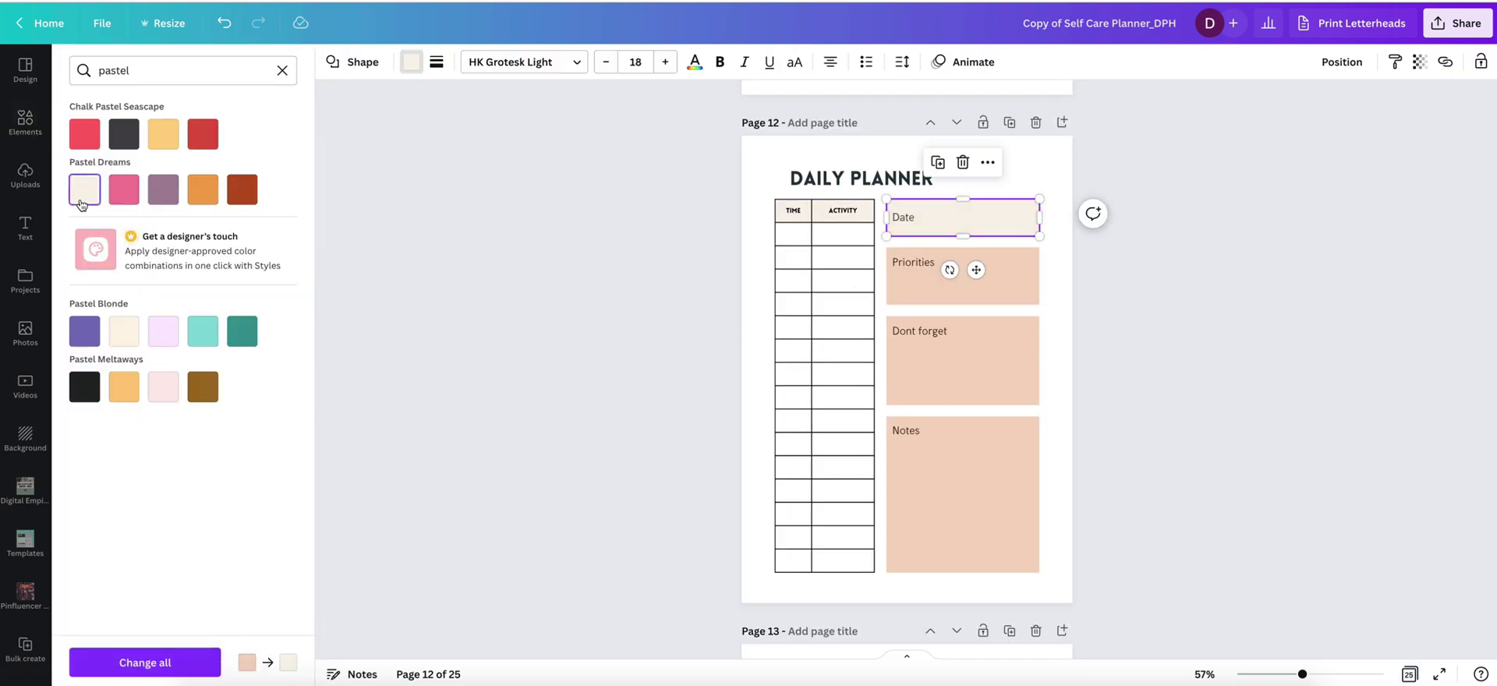
{"action": "left_click", "coordinate": [150, 662]}
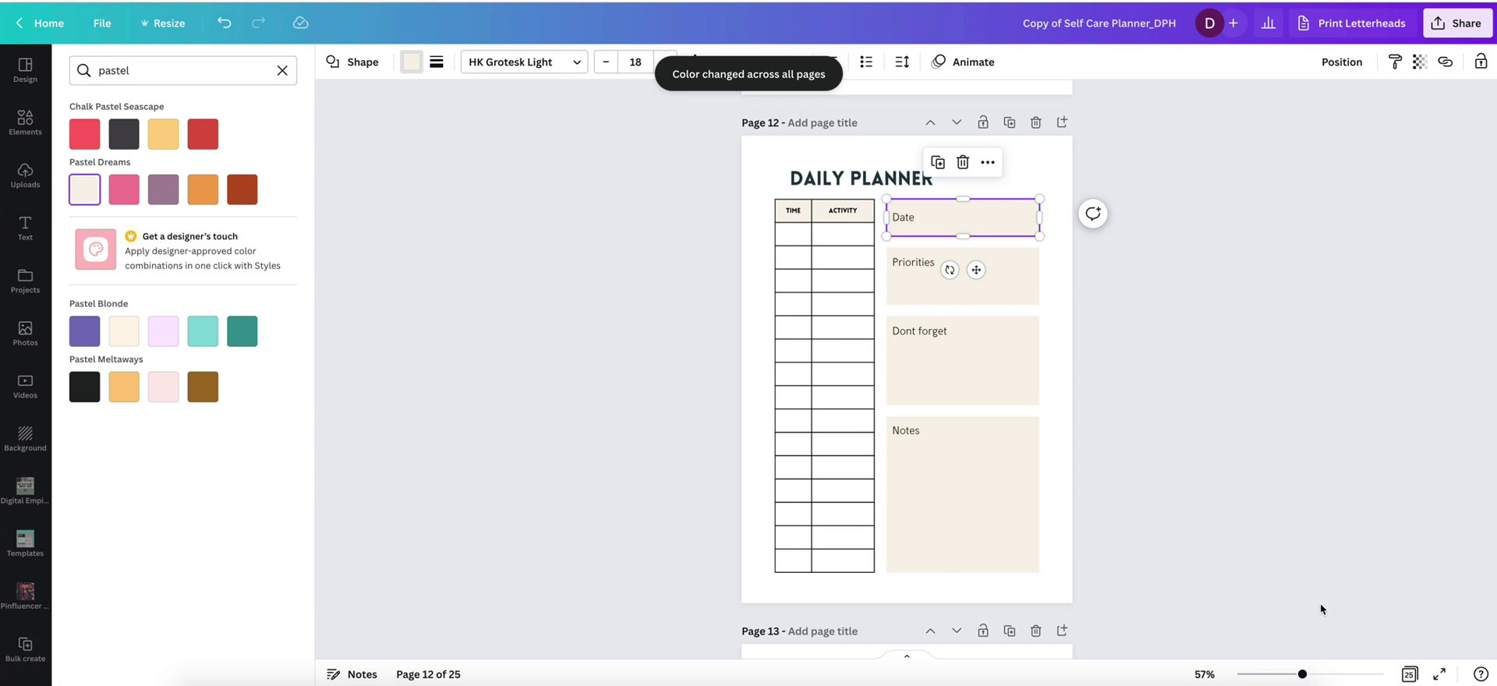
Try light grey and then pale beige as the background of page 6, "10 Things I Love About Myself and Why", and undo it
{"action": "left_click", "coordinate": [1409, 674]}
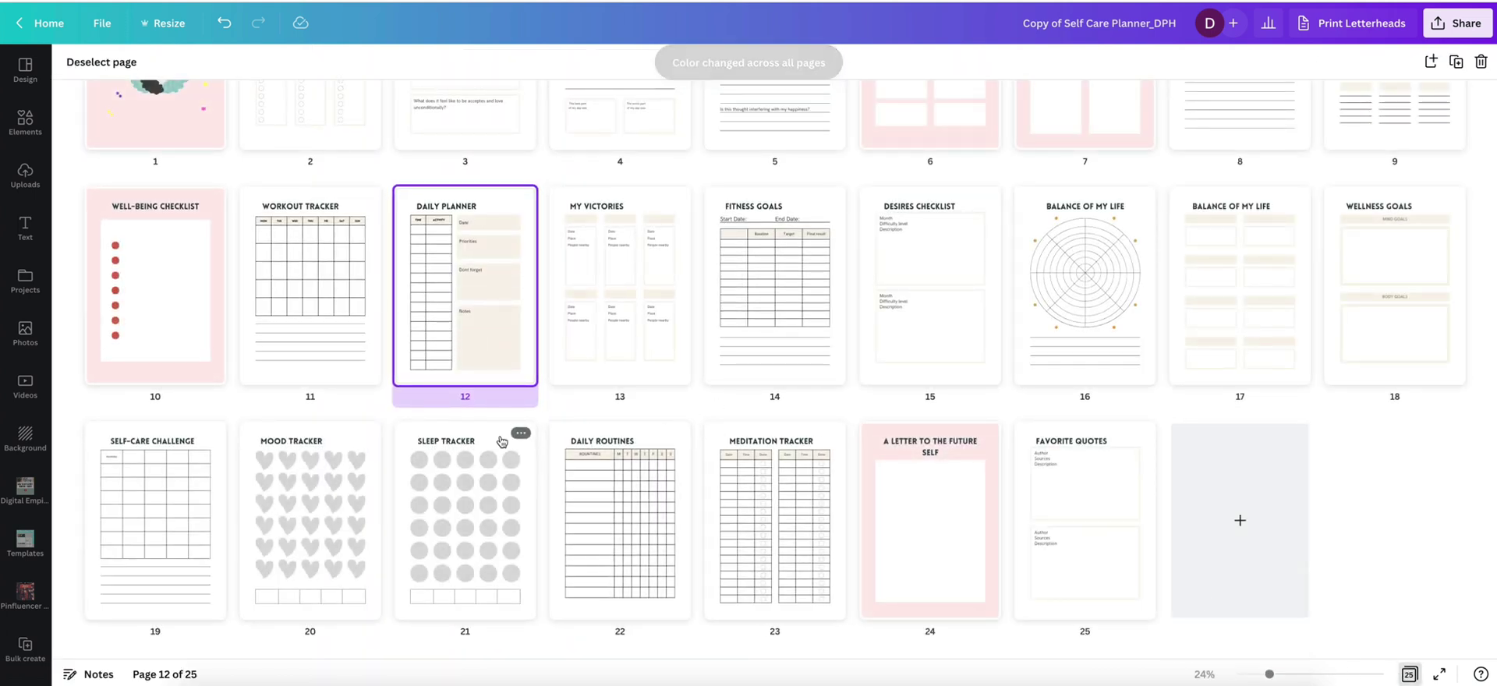
{"action": "scroll", "coordinate": [501, 442], "scroll_direction": "up", "scroll_amount": 3}
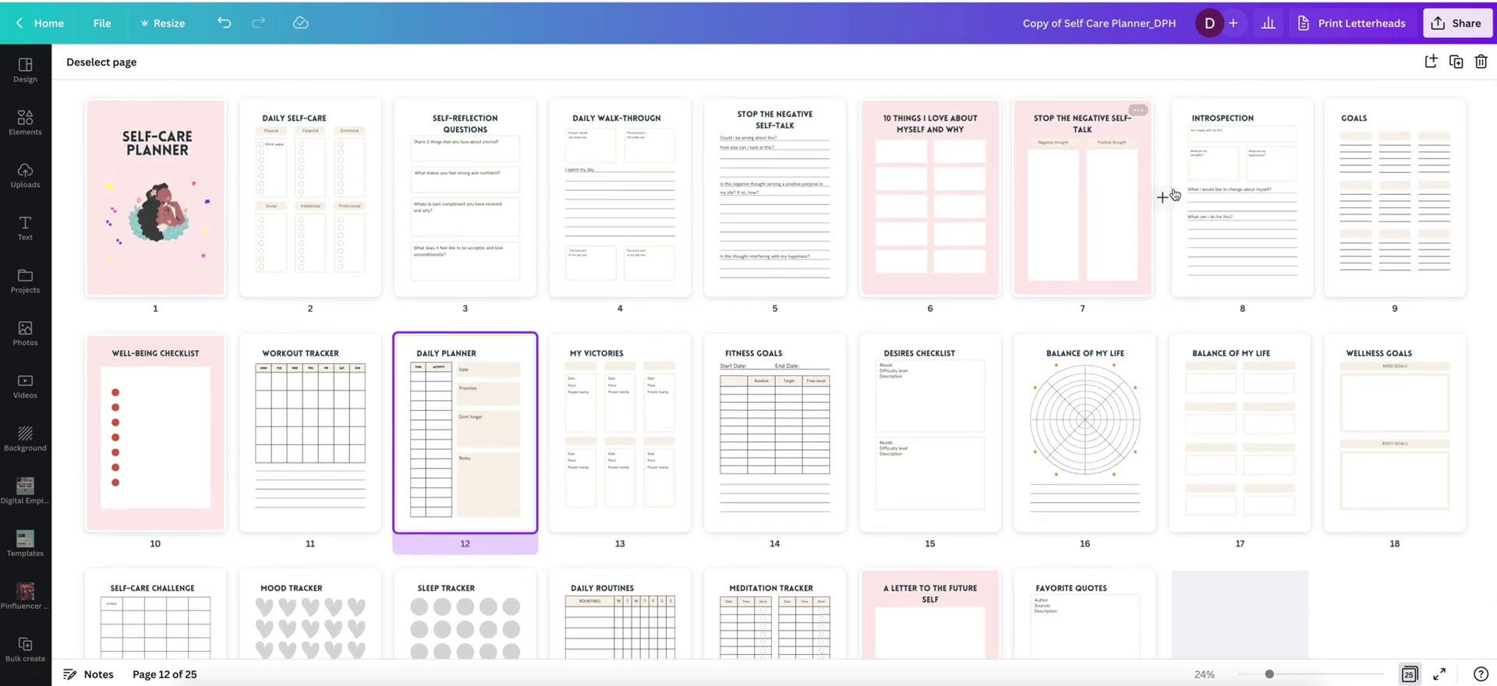
{"action": "double_click", "coordinate": [969, 122]}
{"action": "left_click", "coordinate": [333, 61]}
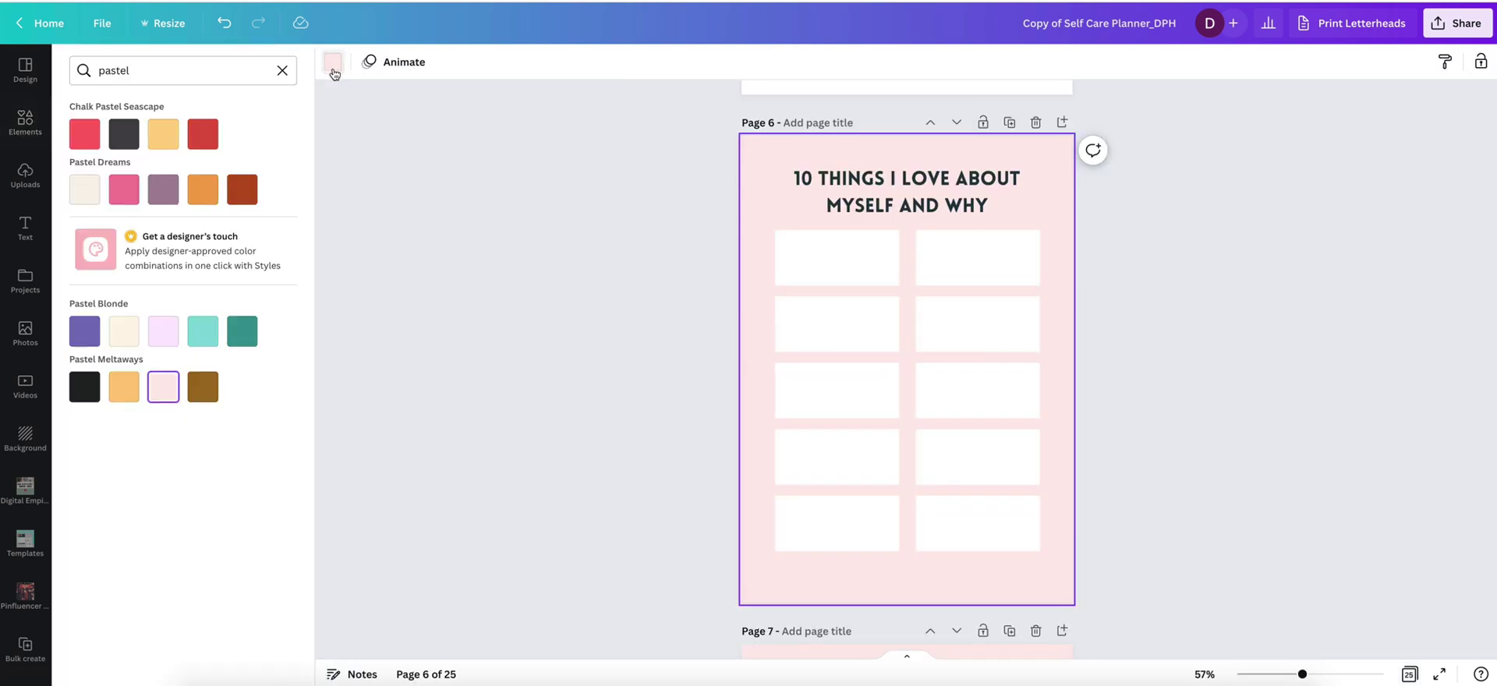
{"action": "left_click", "coordinate": [276, 70]}
{"action": "left_click", "coordinate": [281, 173]}
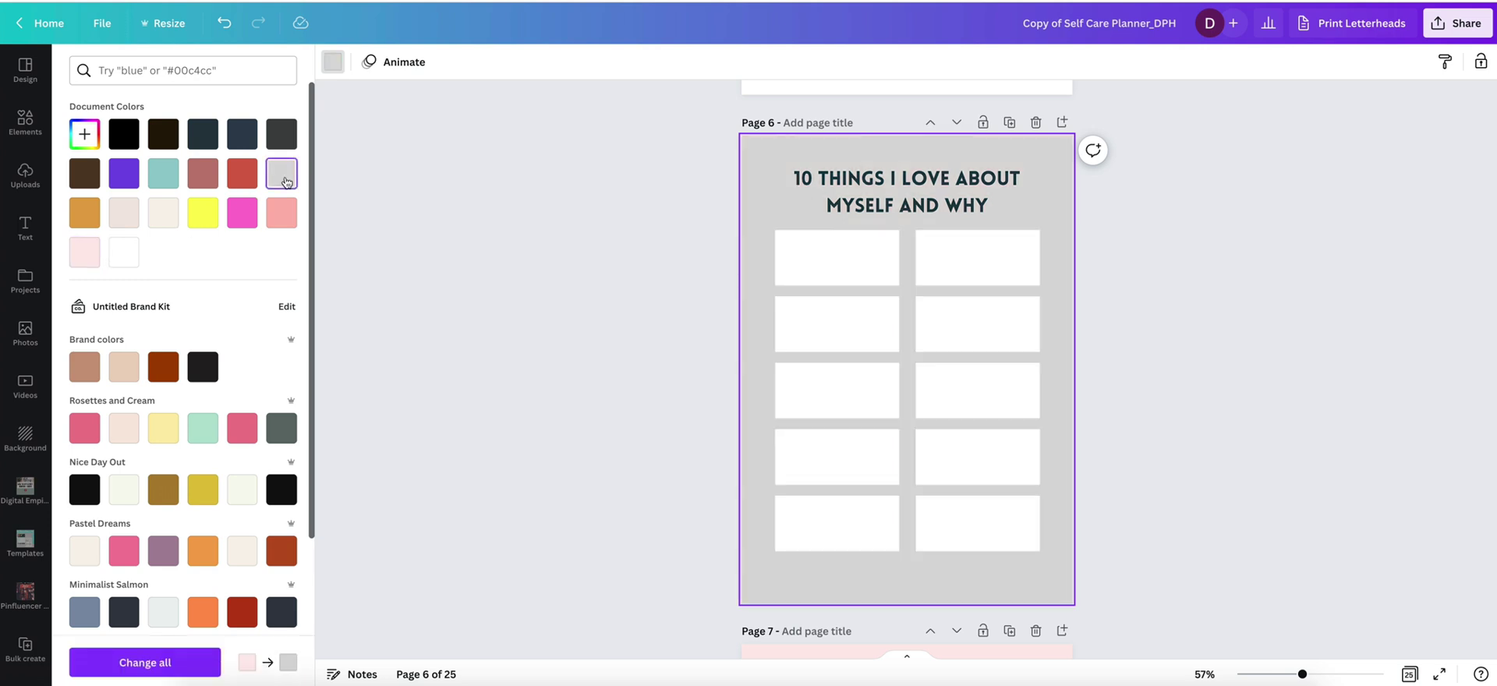
{"action": "left_click", "coordinate": [124, 216]}
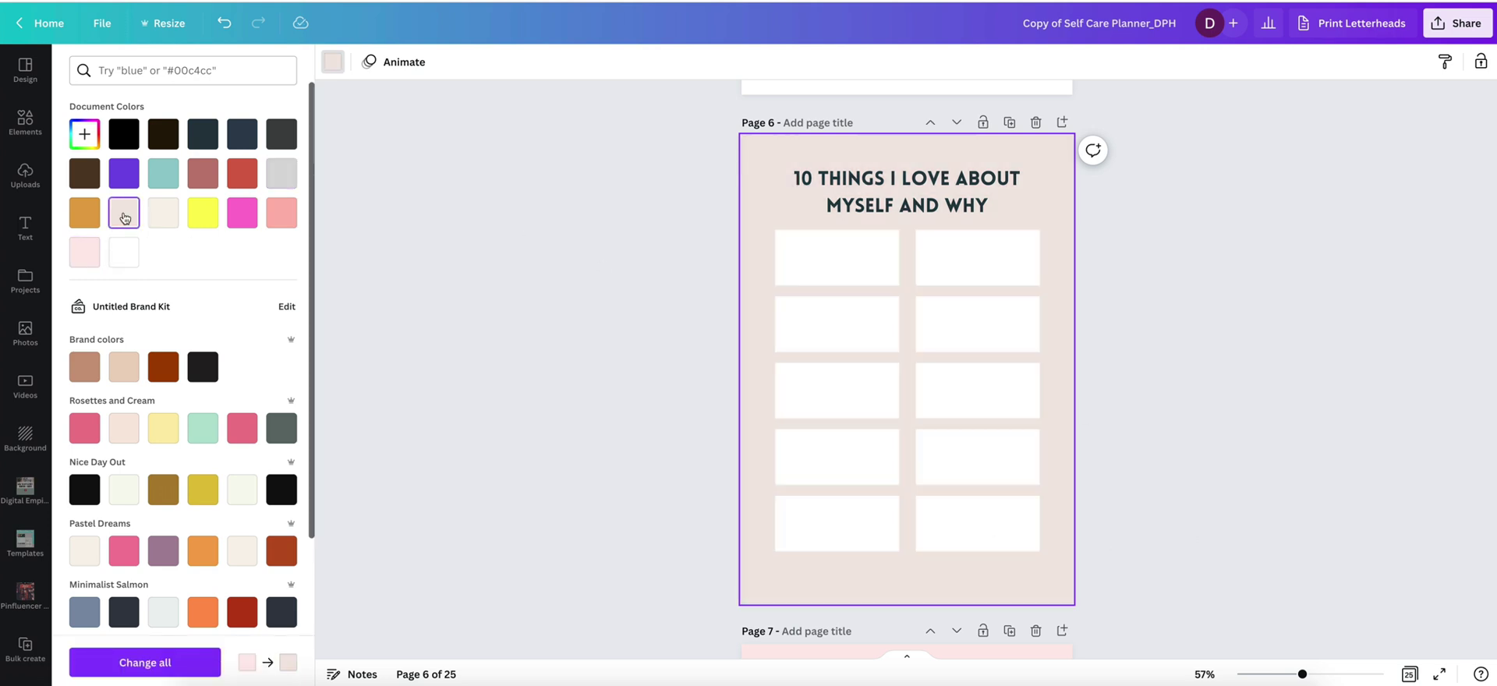
{"action": "left_click", "coordinate": [1314, 556]}
{"action": "left_click", "coordinate": [1410, 674]}
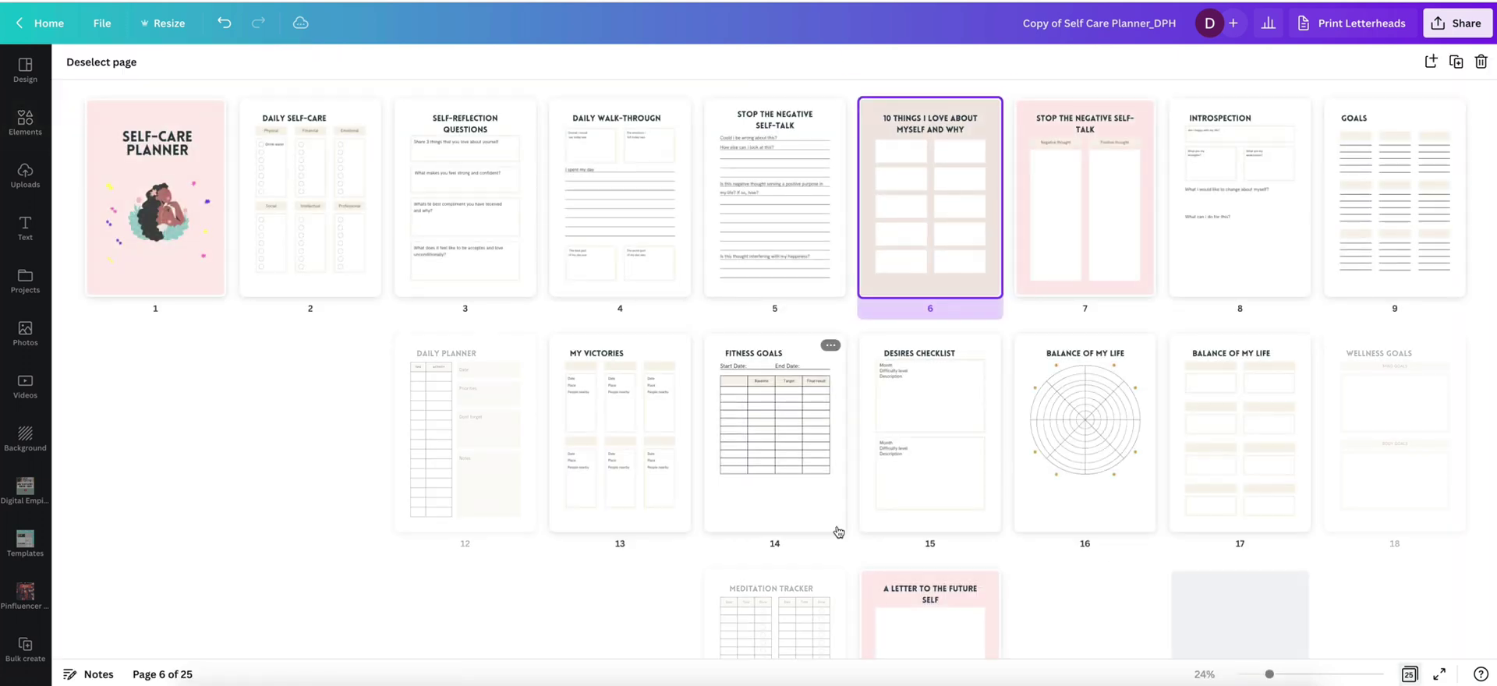
{"action": "key", "text": "ctrl+z"}
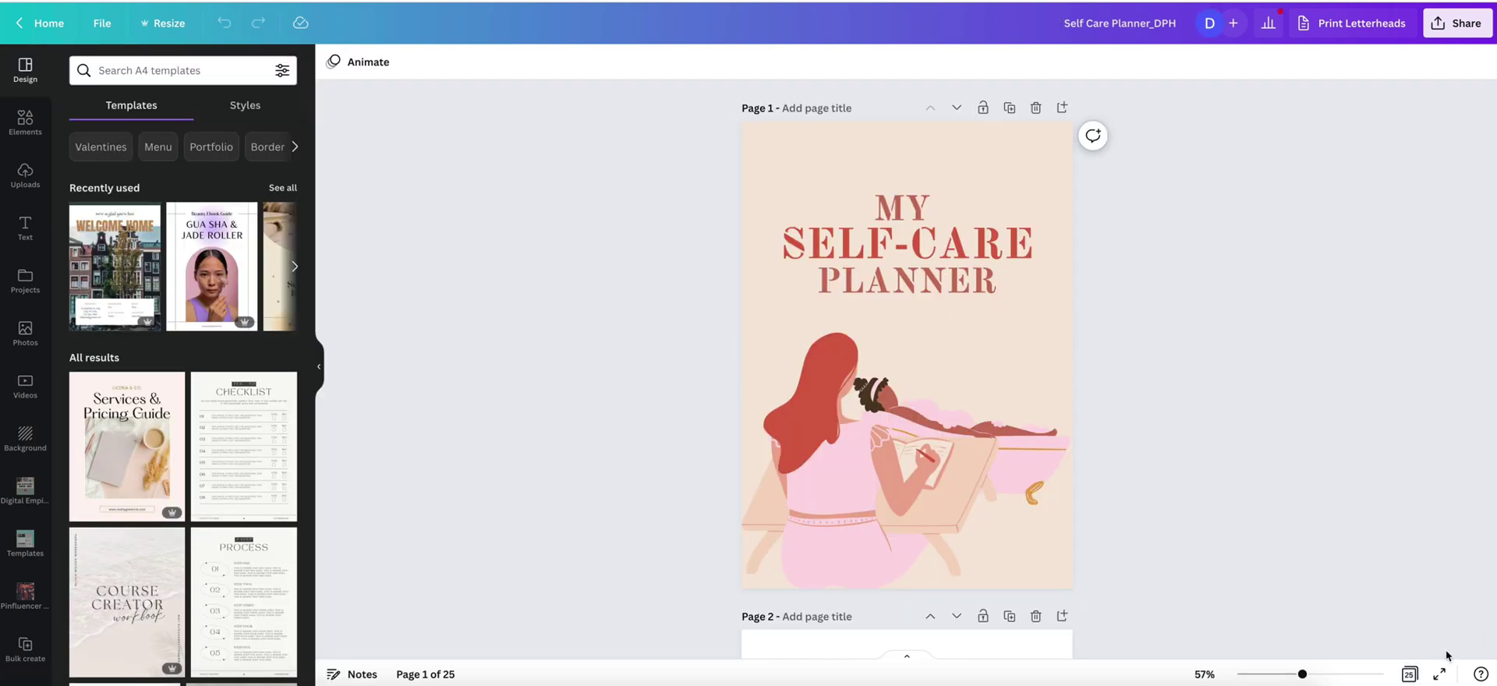
Review all pages of the original Self Care Planner_DPH design in the page overview, then return to the customized copy
{"action": "left_click", "coordinate": [1409, 674]}
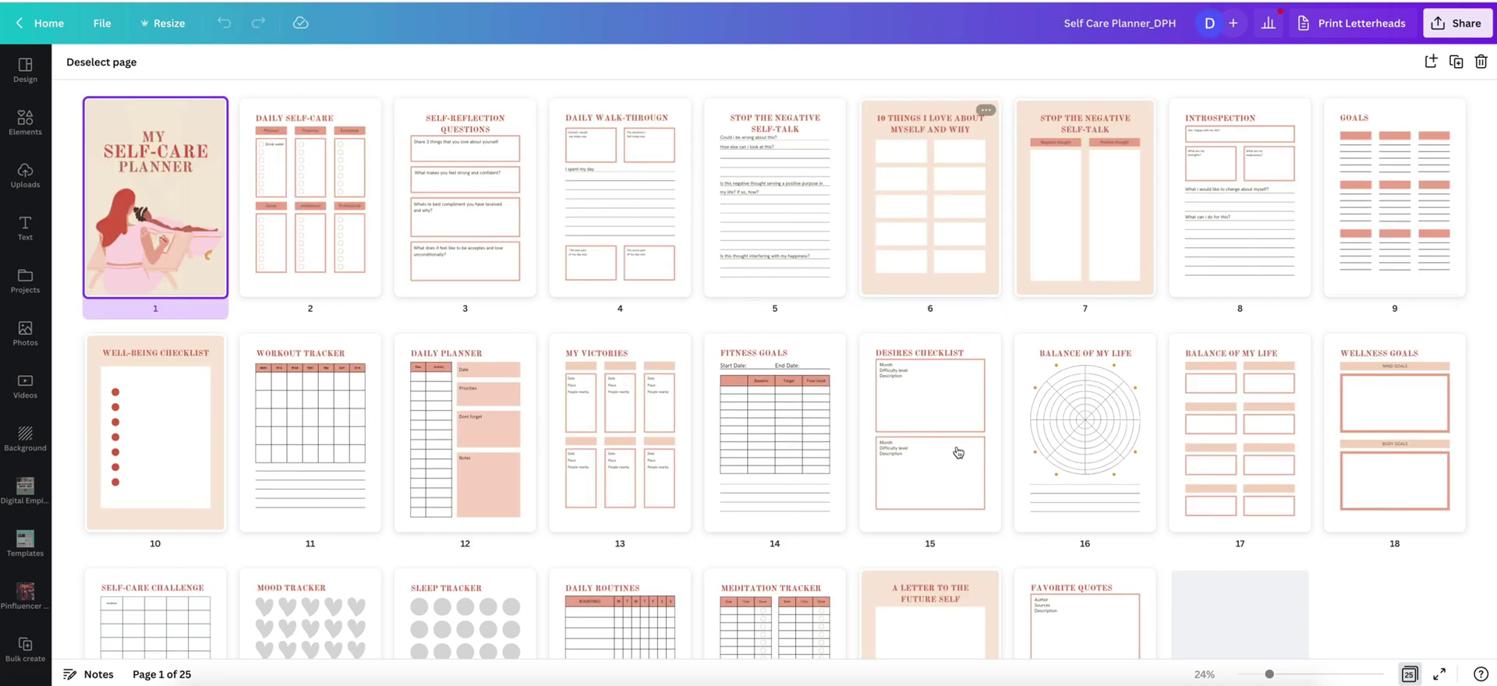
{"action": "scroll", "coordinate": [933, 501], "scroll_direction": "down", "scroll_amount": 2}
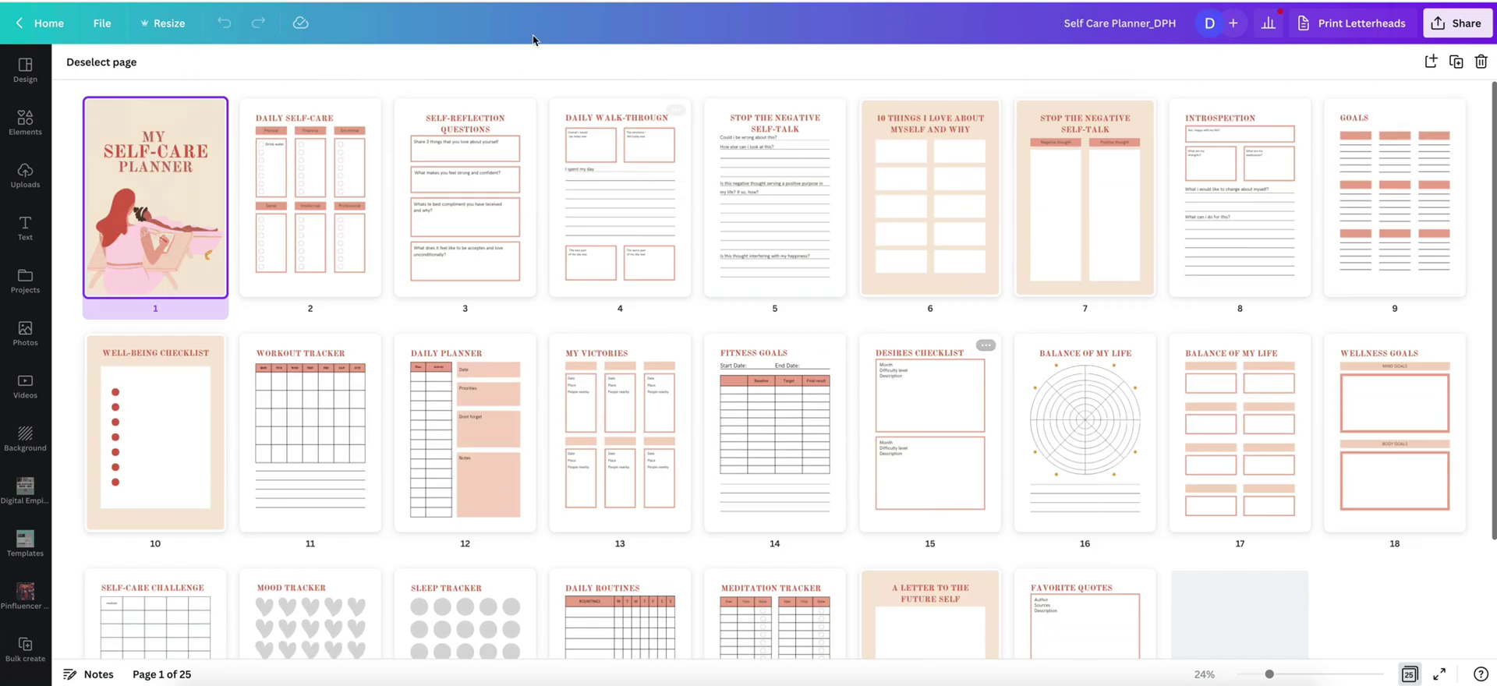
{"action": "left_click", "coordinate": [930, 198]}
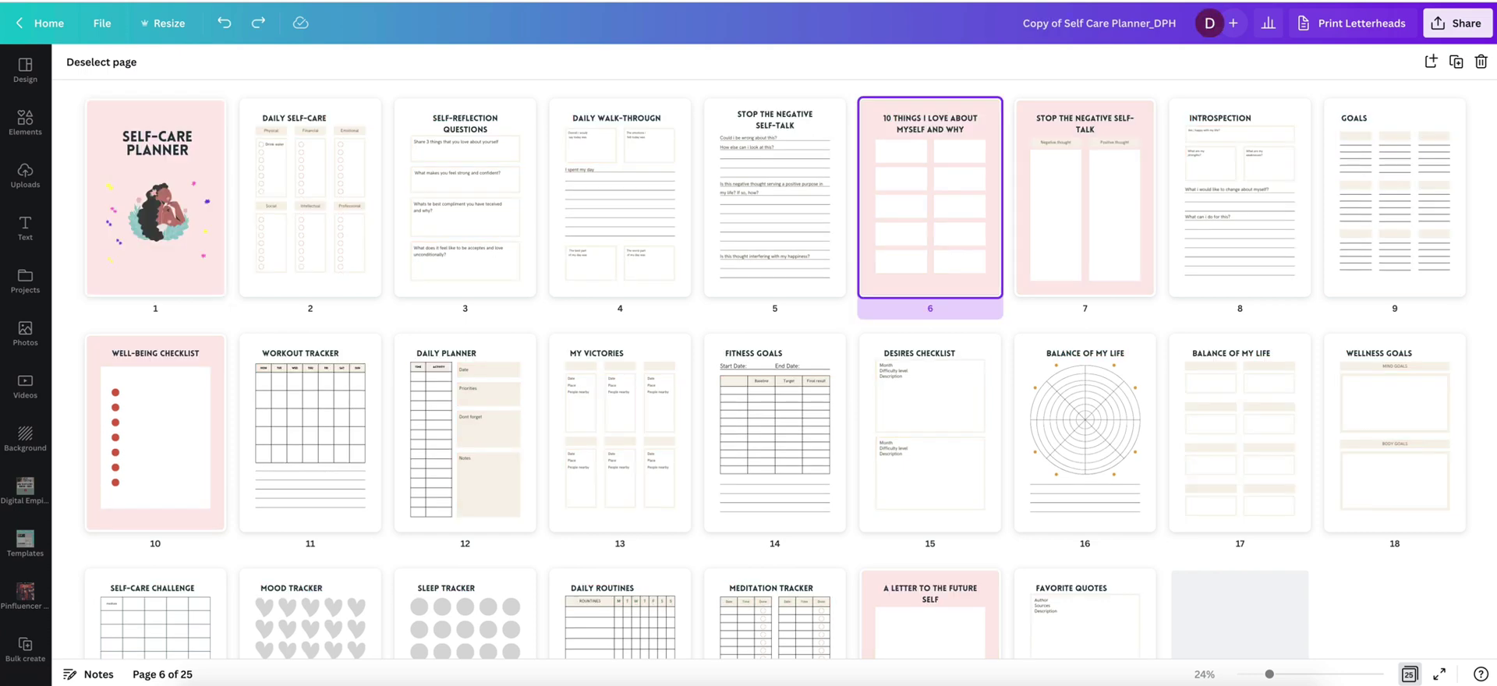
Open page 3, "Self-Reflection Questions", and look over its four question texts
{"action": "double_click", "coordinate": [491, 185]}
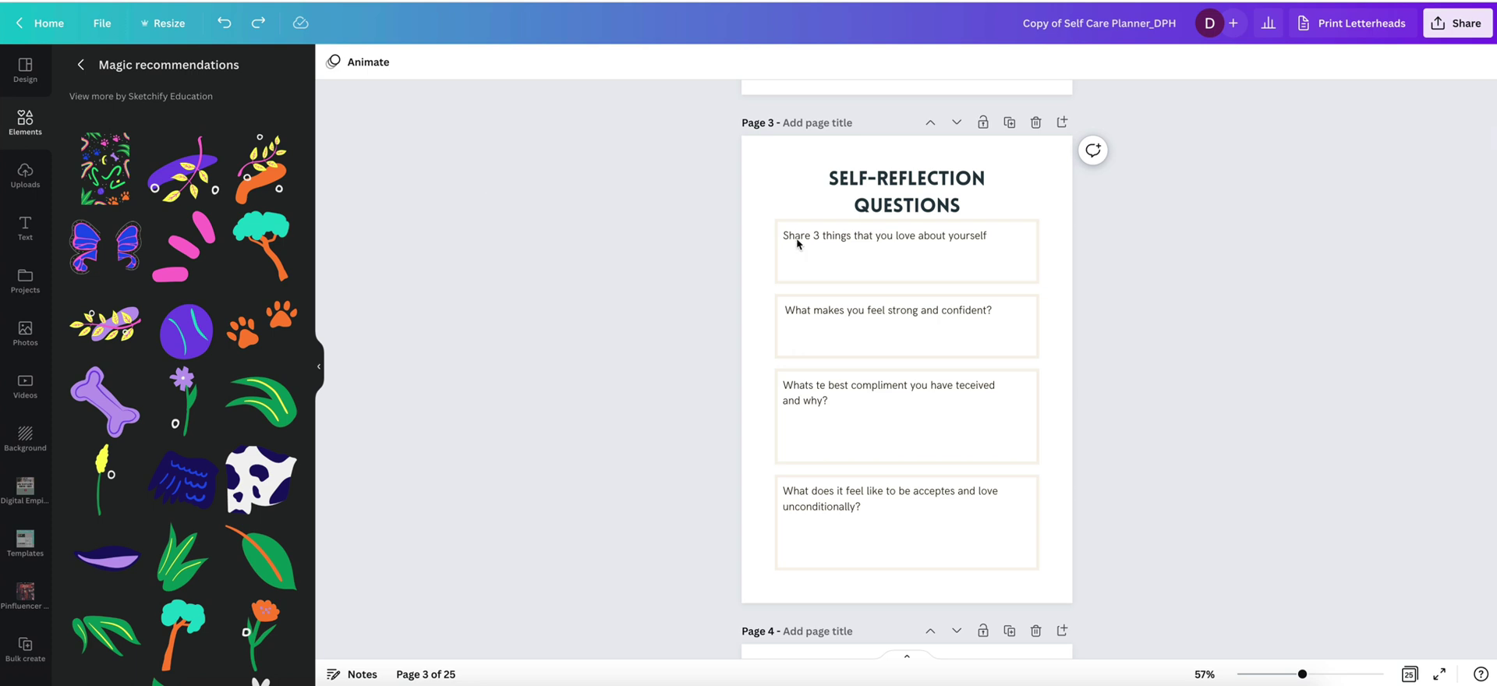
{"action": "left_click", "coordinate": [797, 244]}
{"action": "left_click", "coordinate": [919, 238]}
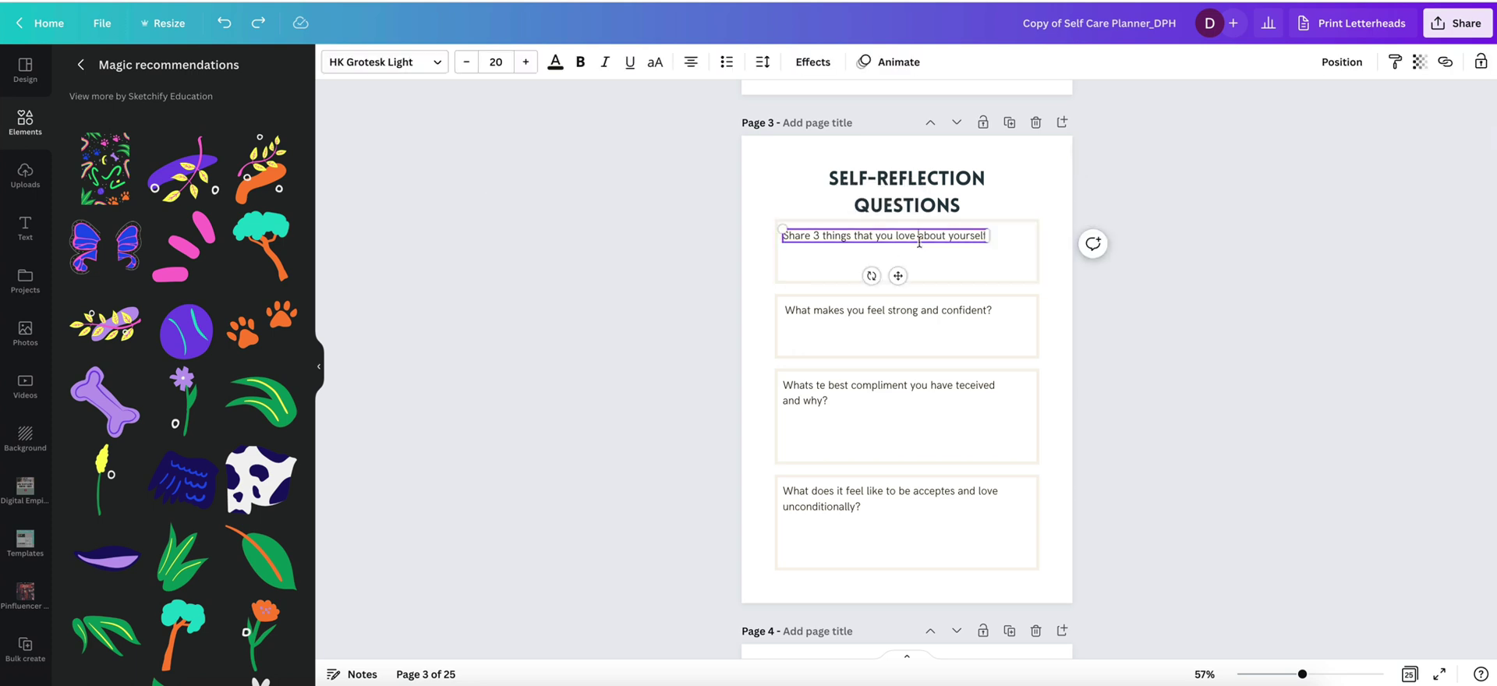
{"action": "left_click", "coordinate": [840, 312]}
{"action": "left_click", "coordinate": [857, 395]}
{"action": "left_click", "coordinate": [869, 493]}
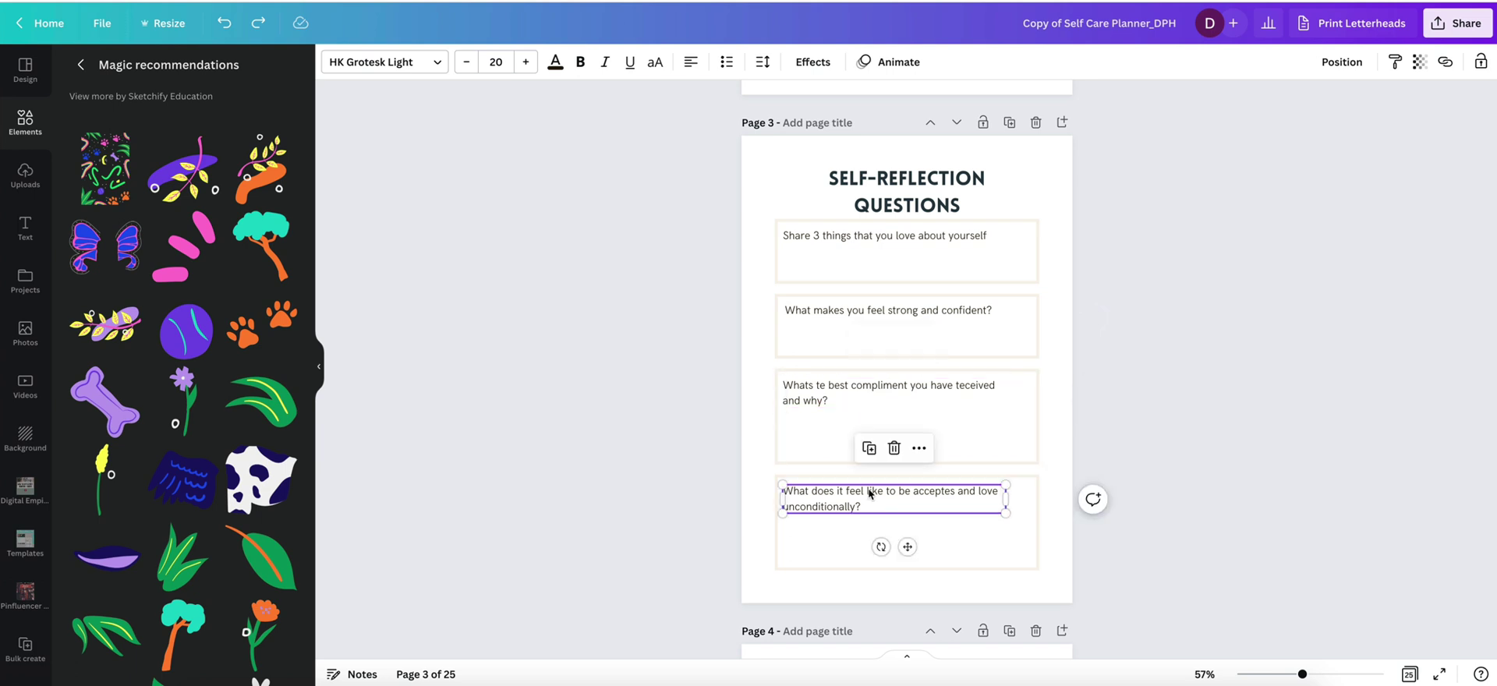
Duplicate the "Self-Reflection Questions" page and change the copy's heading to "SELF-LOVE QUESTIONS"
{"action": "left_click", "coordinate": [1009, 122]}
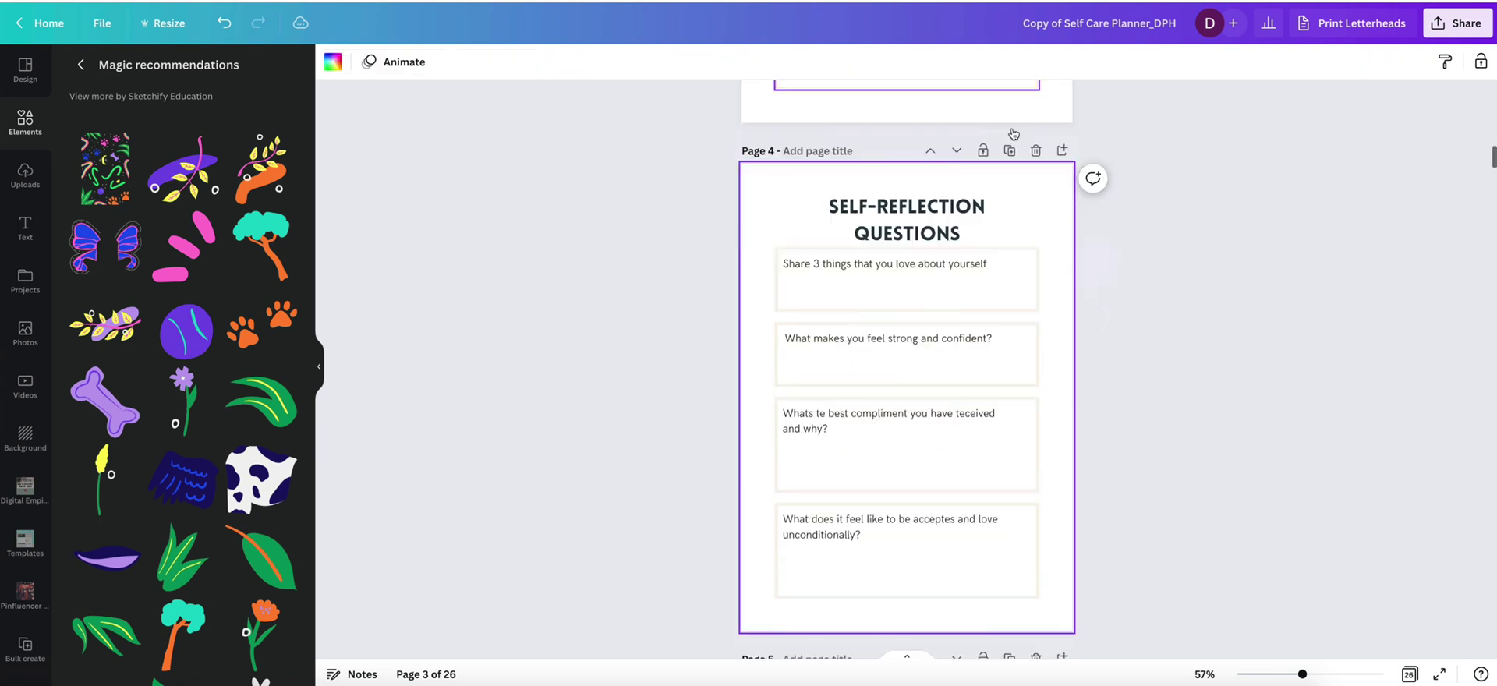
{"action": "left_click", "coordinate": [990, 208]}
{"action": "left_click", "coordinate": [989, 207]}
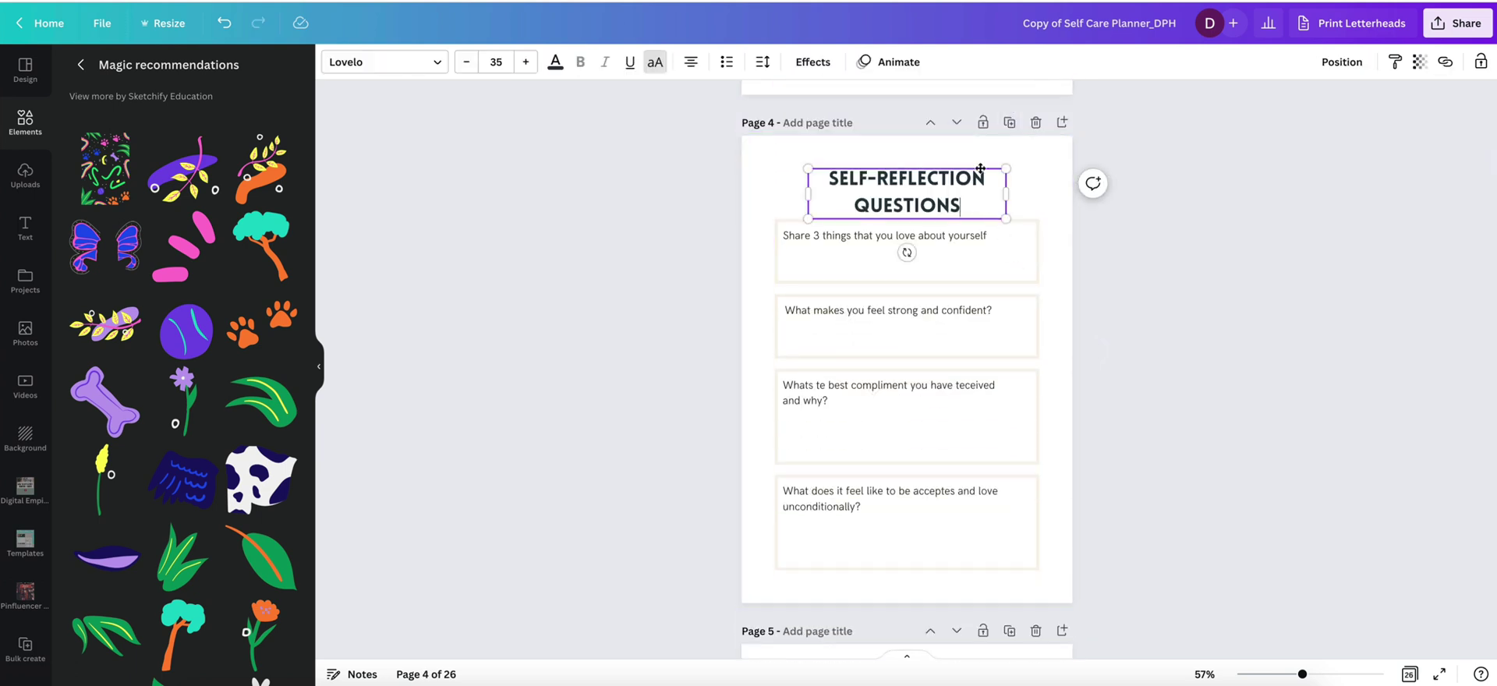
{"action": "left_click_drag", "start_coordinate": [983, 176], "coordinate": [878, 185]}
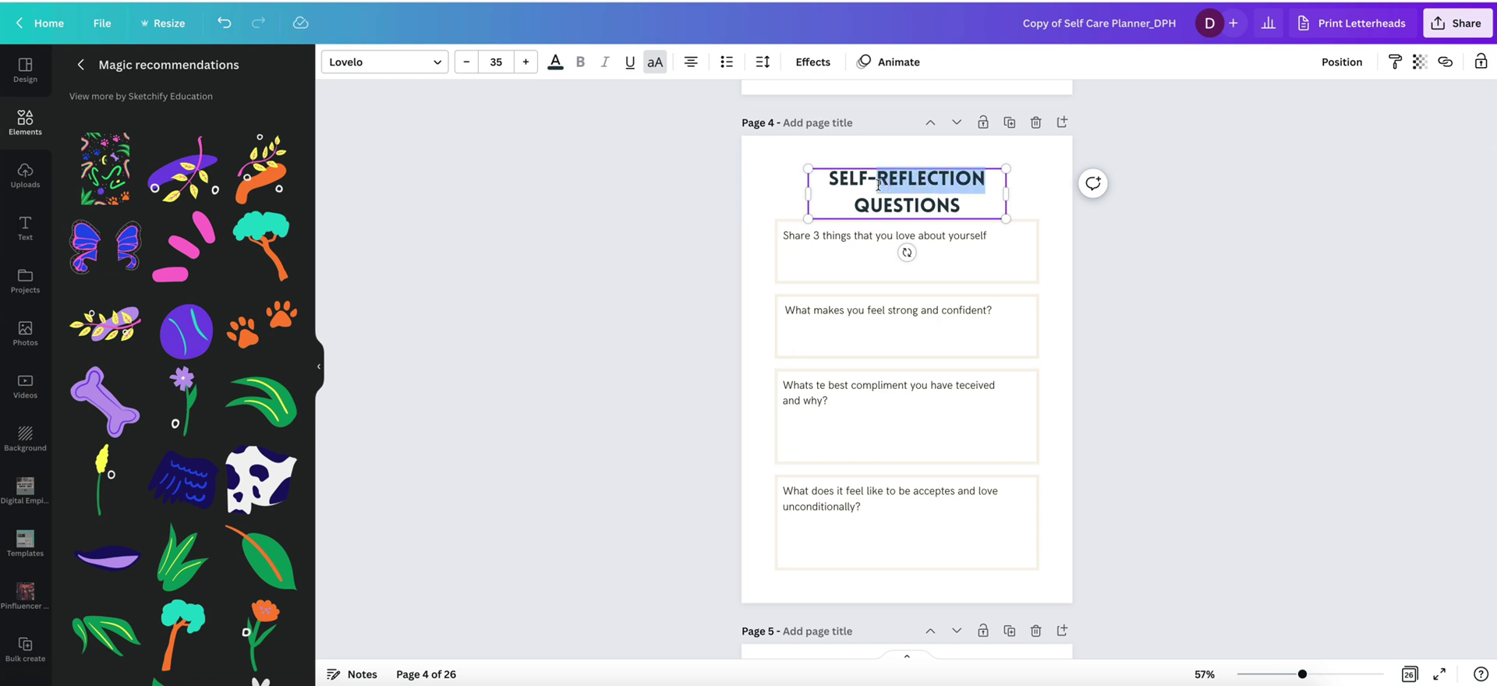
{"action": "type", "text": "LOVE"}
{"action": "left_click", "coordinate": [1130, 341]}
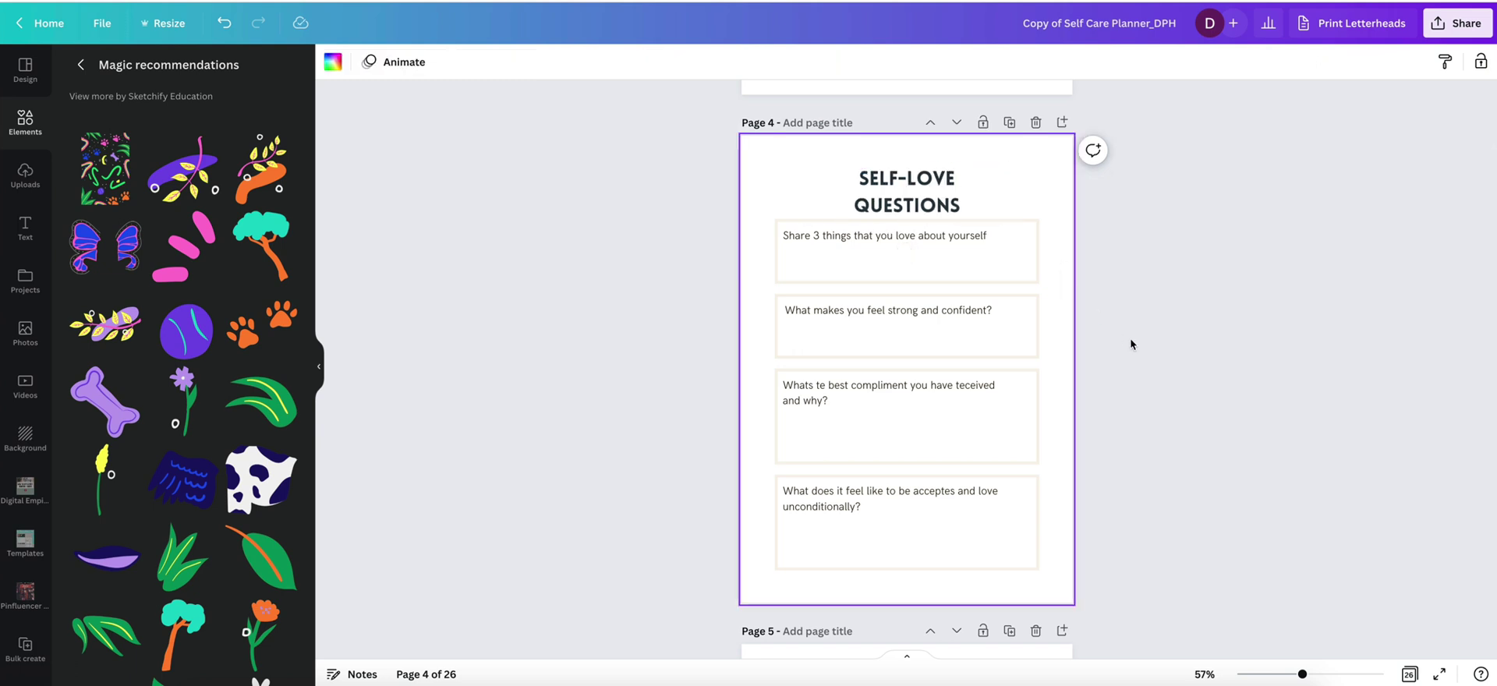
Compare the "Self-Reflection Questions" page with its duplicate, and delete the duplicated "Self-Love Questions" page
{"action": "scroll", "coordinate": [1131, 343], "scroll_direction": "up", "scroll_amount": 6}
{"action": "scroll", "coordinate": [1130, 343], "scroll_direction": "down", "scroll_amount": 5}
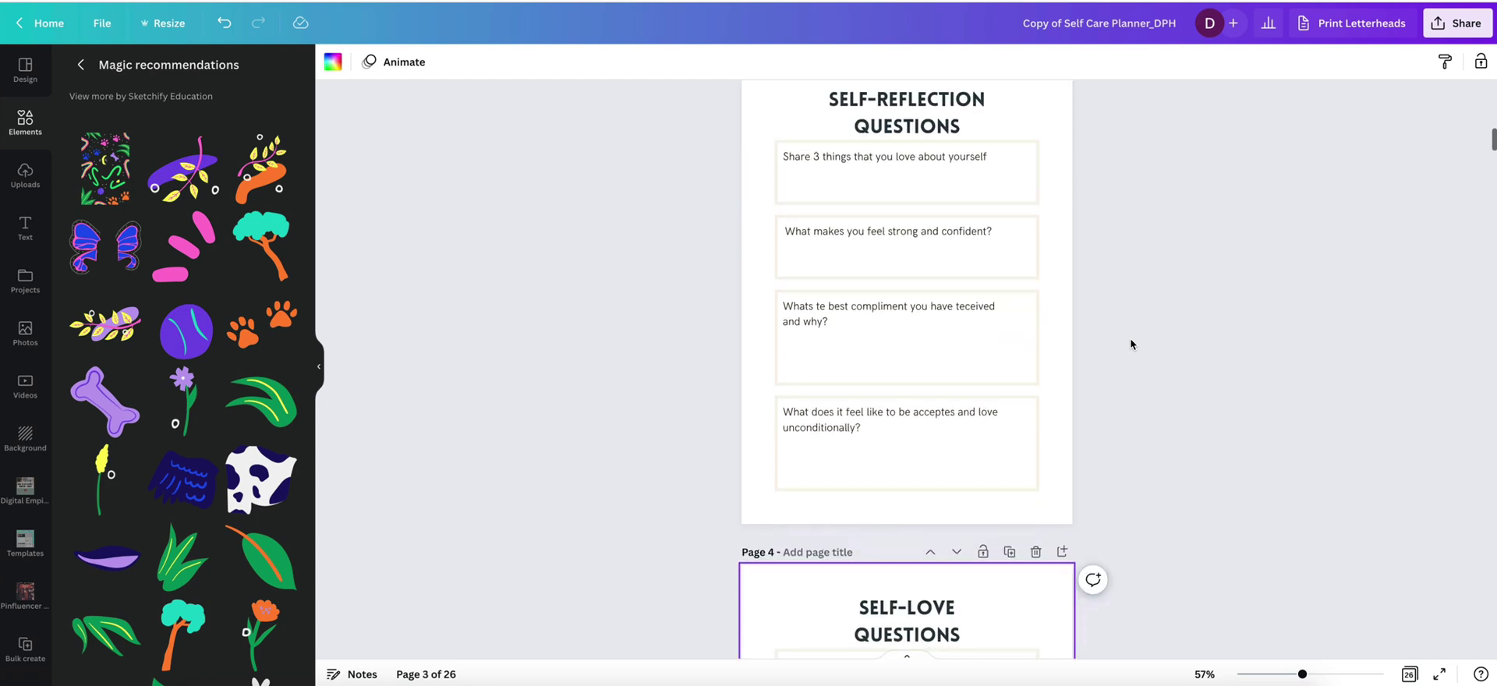
{"action": "scroll", "coordinate": [1130, 344], "scroll_direction": "down", "scroll_amount": 1}
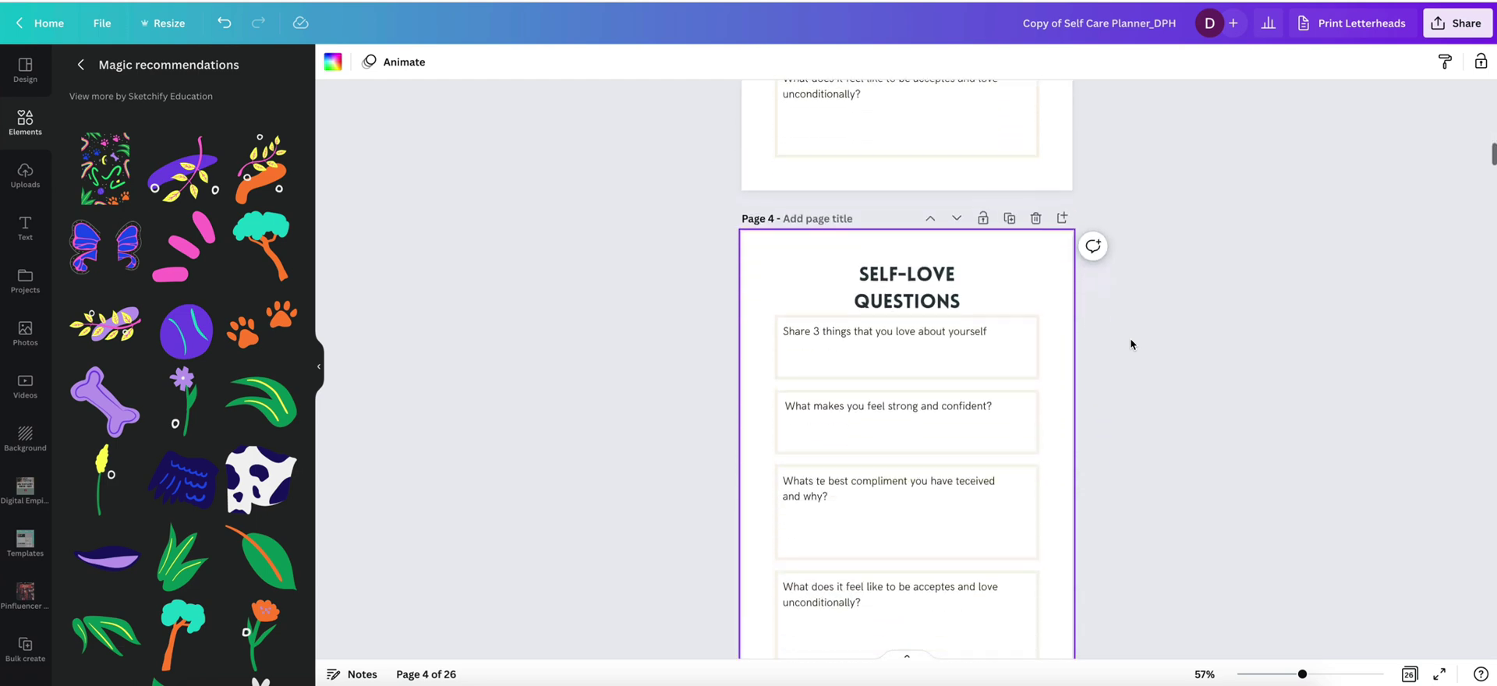
{"action": "left_click", "coordinate": [1036, 217]}
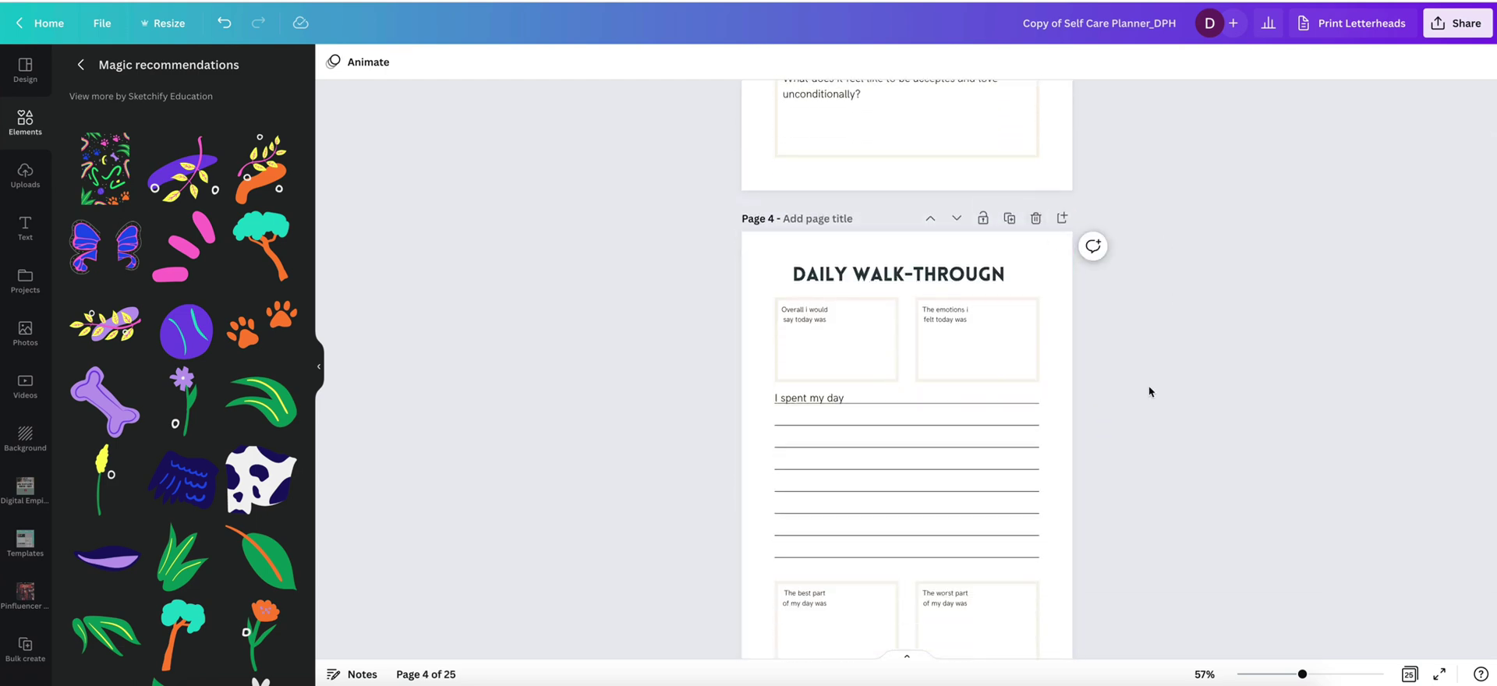
Download all pages of the planner as a PDF Print file and save it to the Desktop
{"action": "scroll", "coordinate": [1148, 386], "scroll_direction": "up", "scroll_amount": 15}
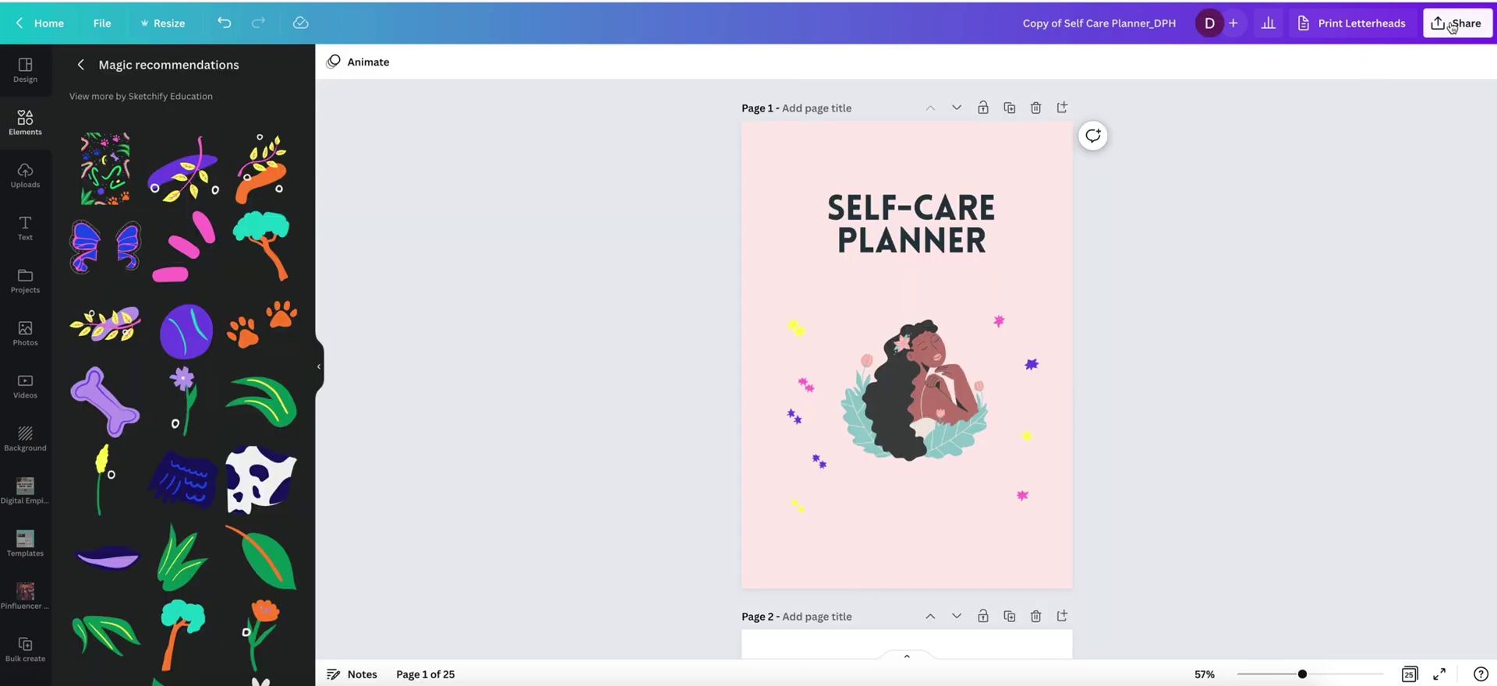
{"action": "left_click", "coordinate": [1453, 24]}
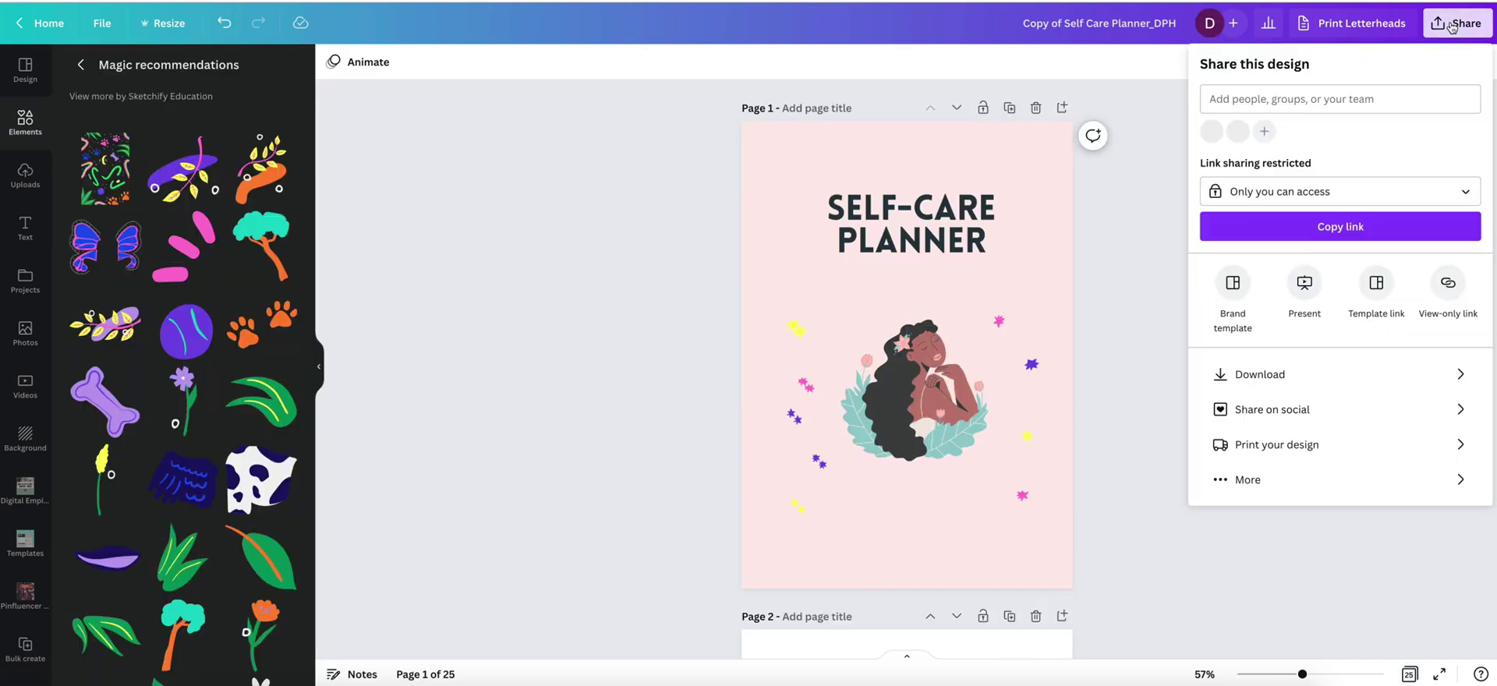
{"action": "left_click", "coordinate": [1353, 382]}
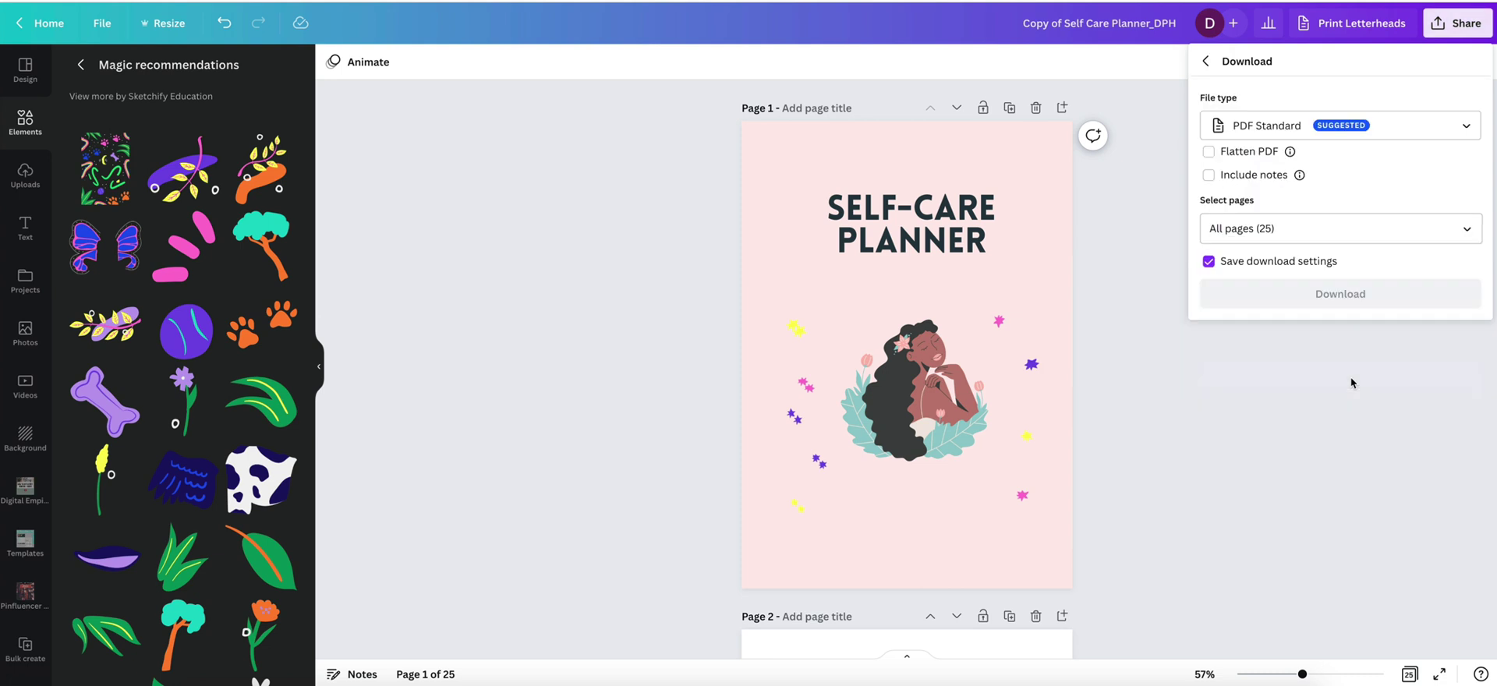
{"action": "left_click", "coordinate": [1336, 137]}
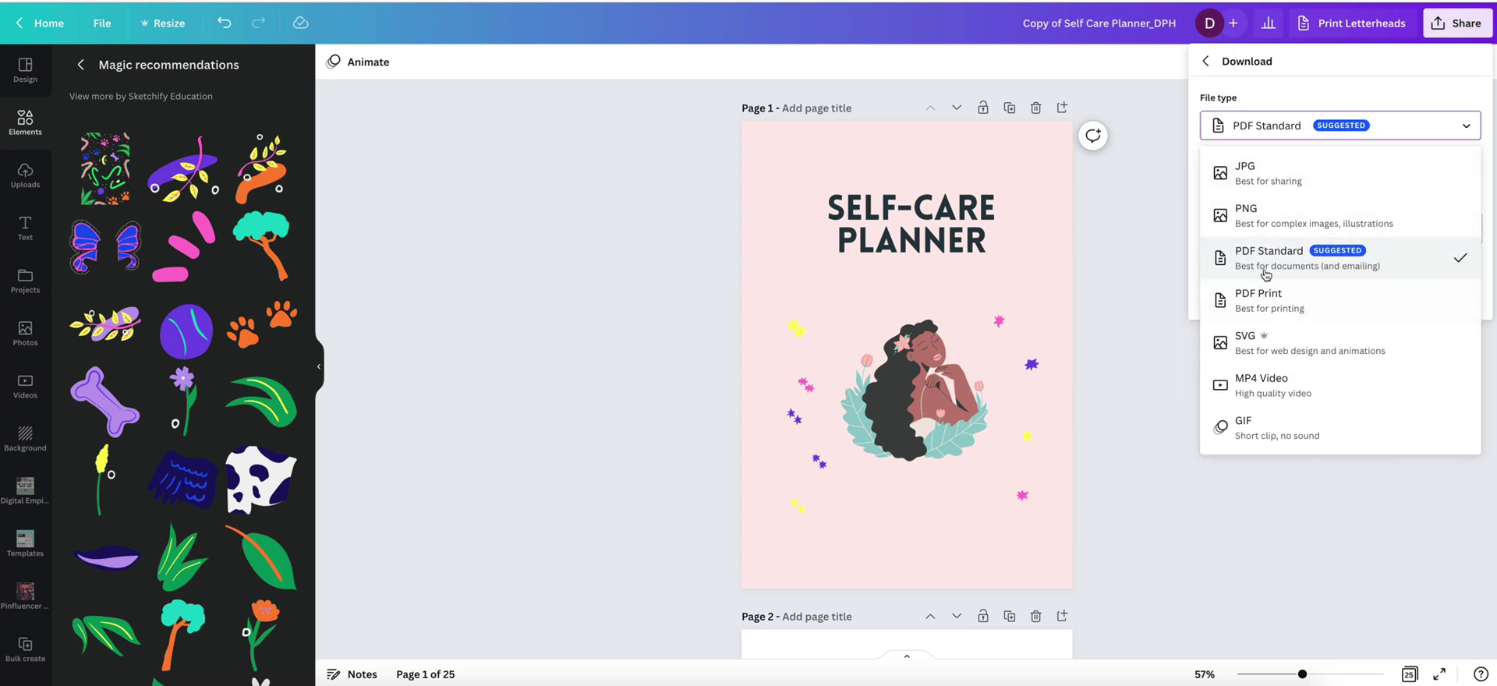
{"action": "left_click", "coordinate": [1317, 309]}
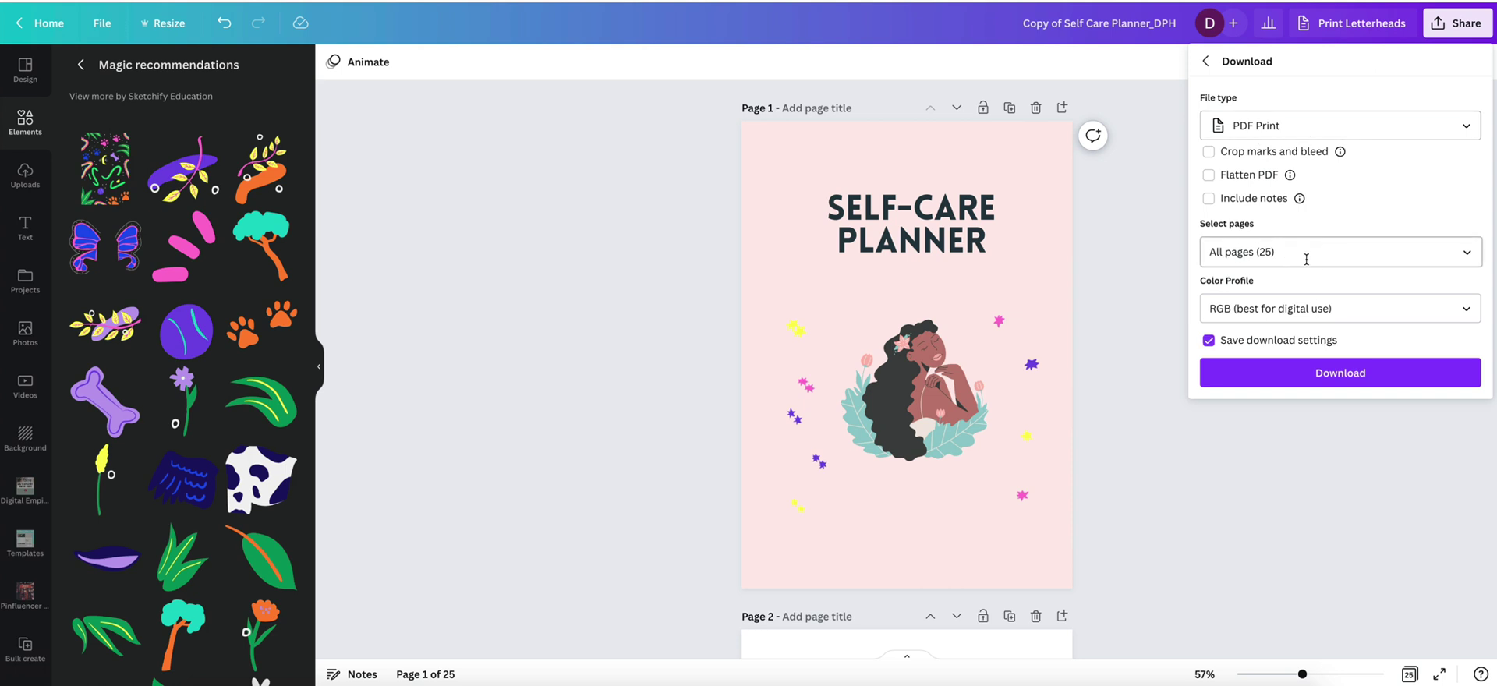
{"action": "left_click", "coordinate": [1328, 372]}
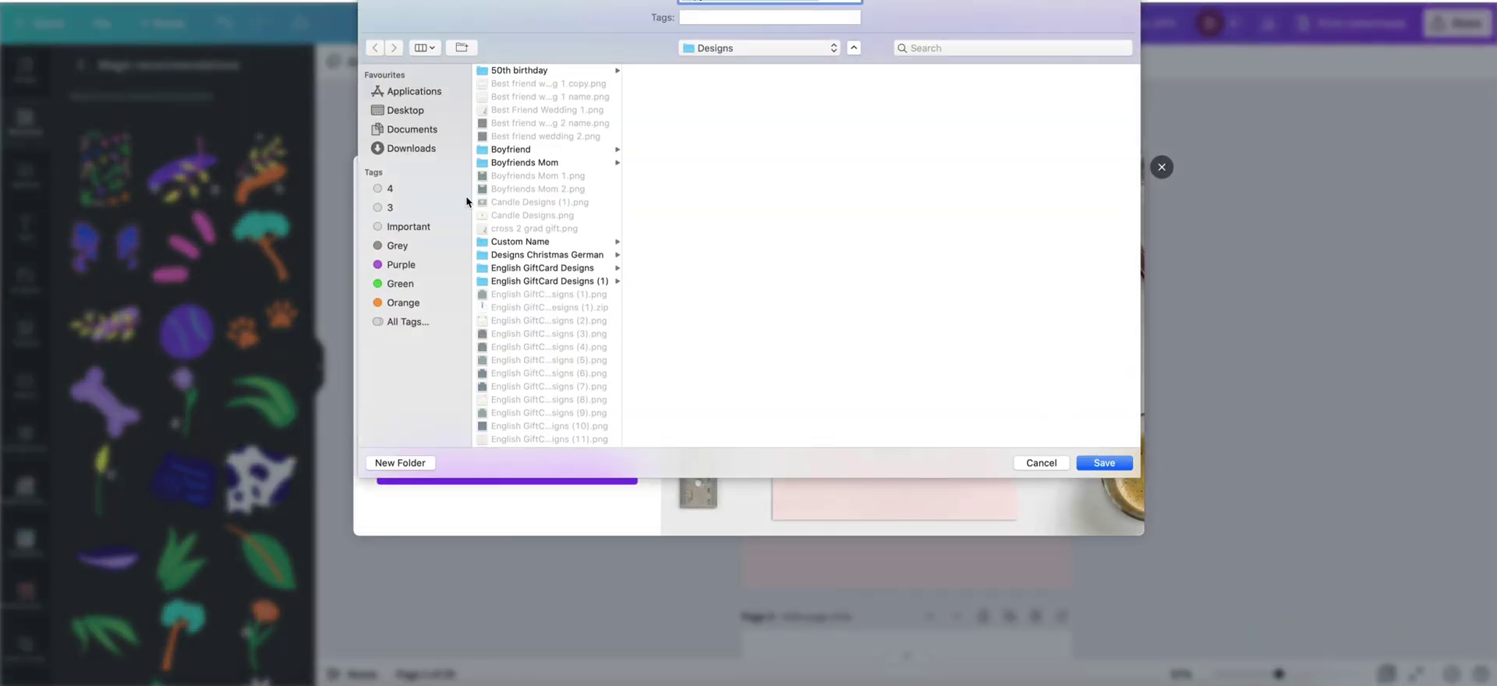
{"action": "left_click", "coordinate": [437, 110]}
{"action": "left_click", "coordinate": [1104, 462]}
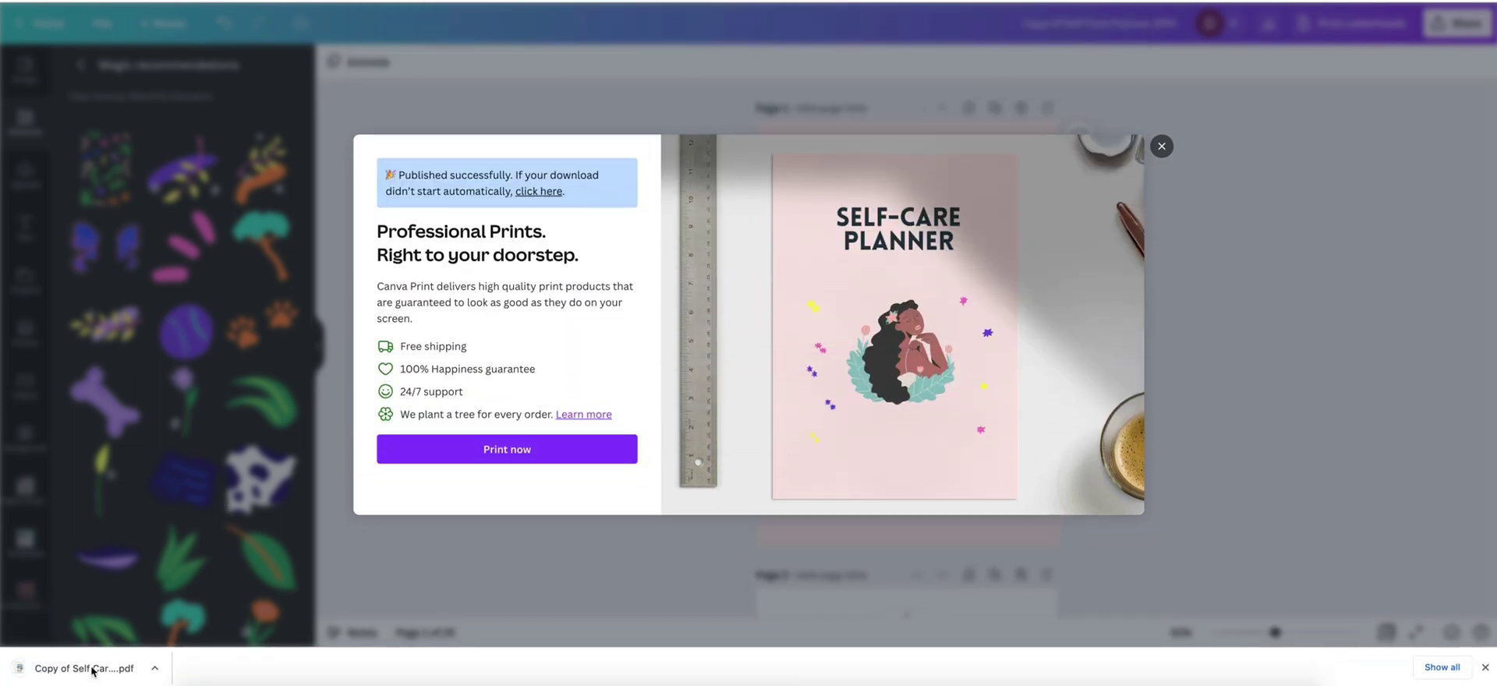
Open the downloaded planner PDF and examine its first four pages at 75% zoom
{"action": "left_click", "coordinate": [93, 669]}
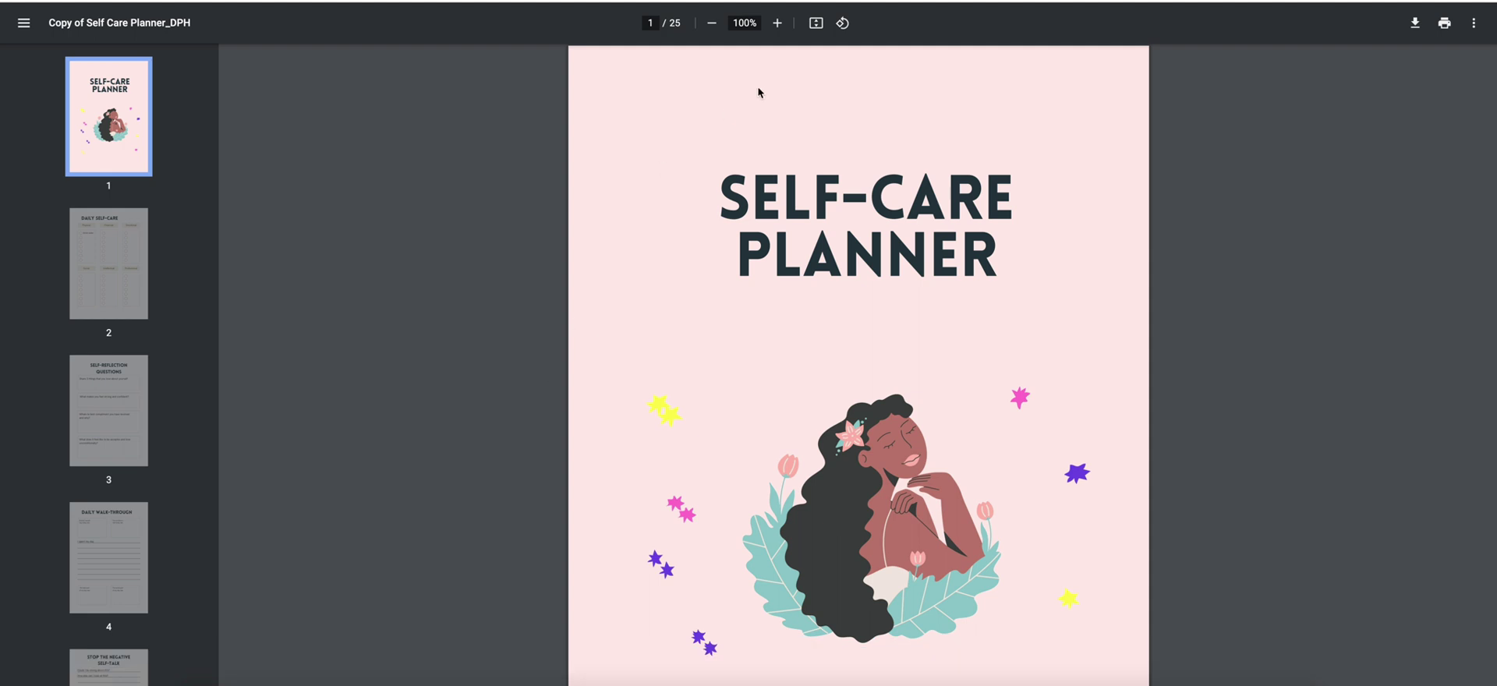
{"action": "left_click", "coordinate": [777, 24]}
{"action": "left_click", "coordinate": [712, 24]}
{"action": "left_click", "coordinate": [713, 24]}
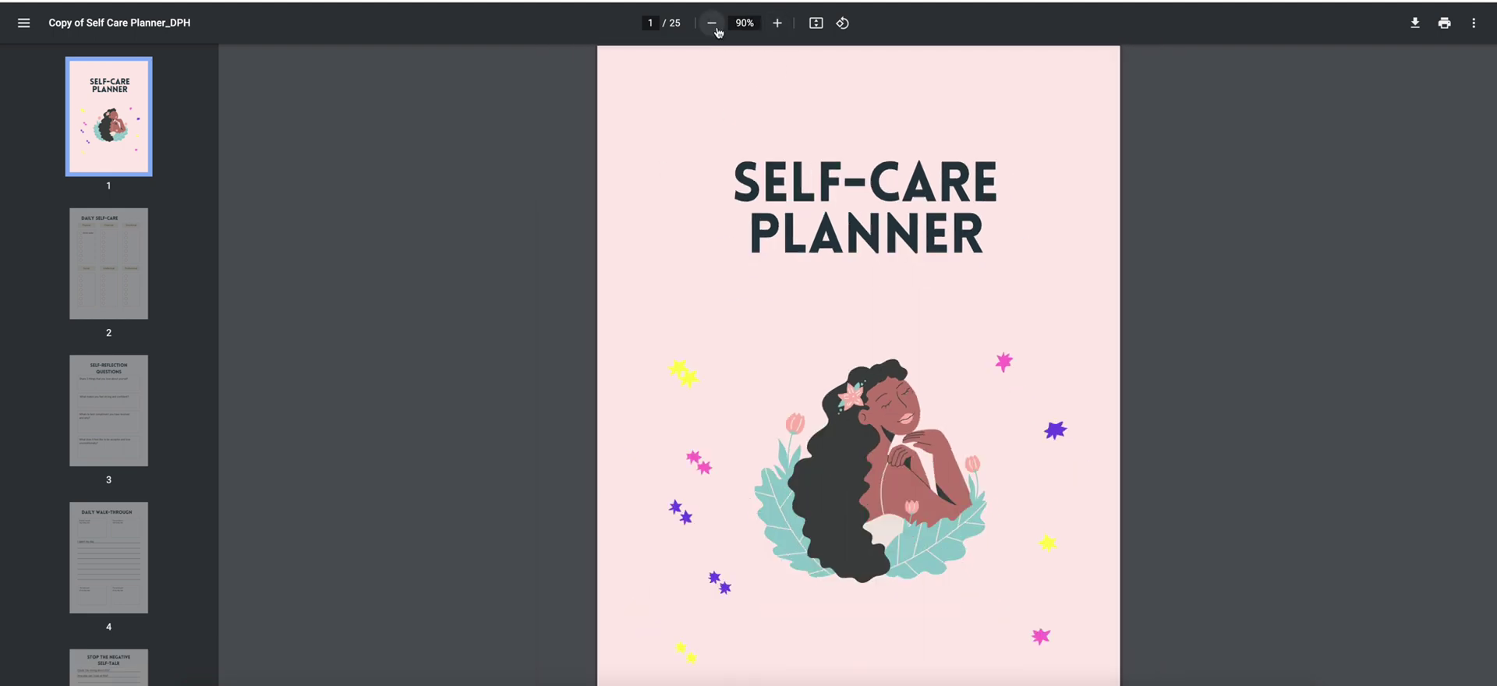
{"action": "left_click", "coordinate": [713, 24]}
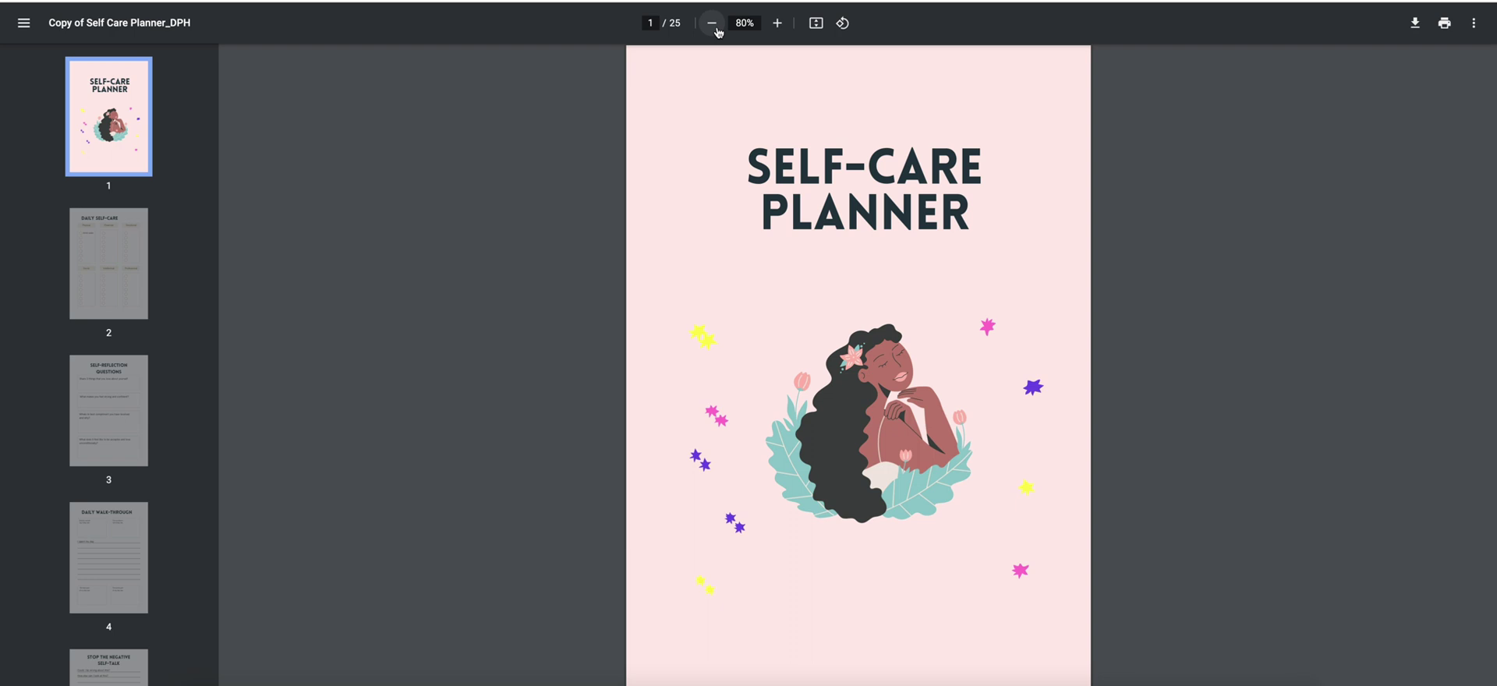
{"action": "left_click", "coordinate": [713, 24]}
{"action": "left_click", "coordinate": [147, 276]}
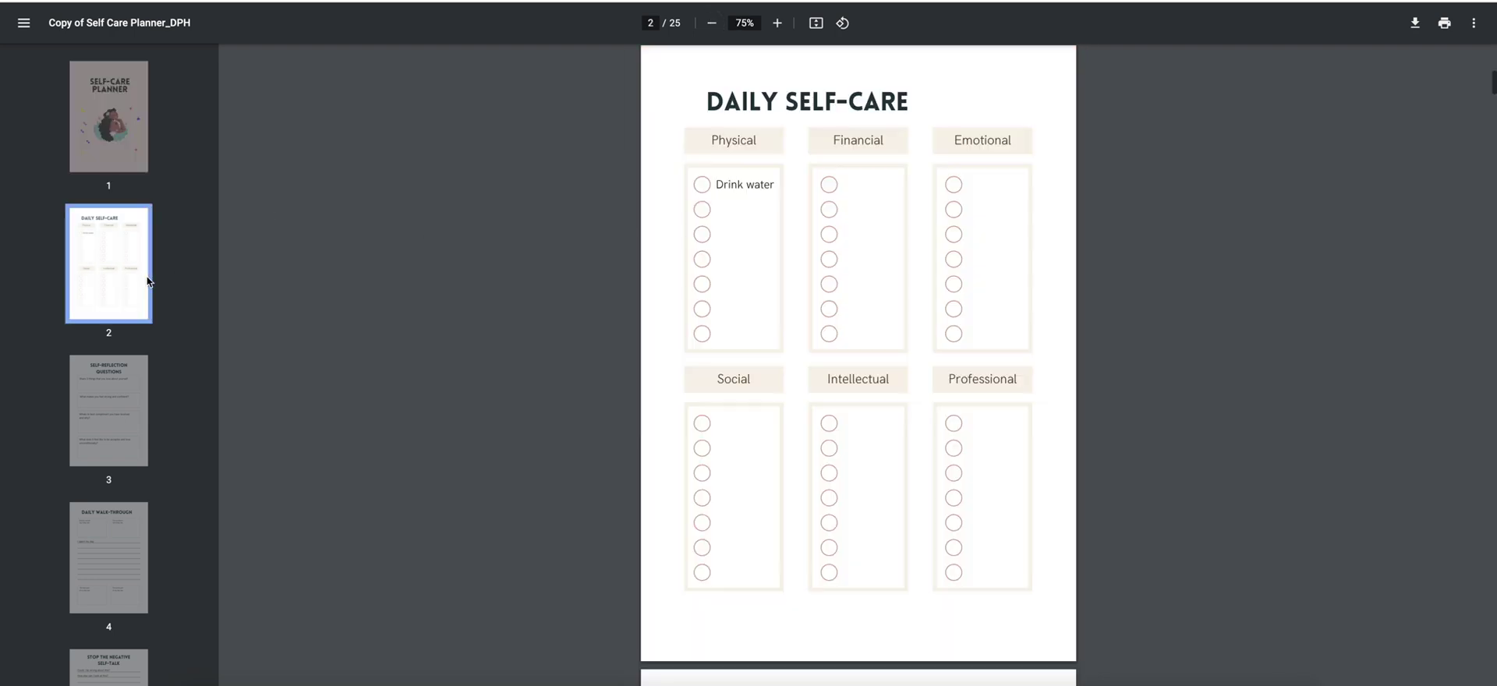
{"action": "left_click", "coordinate": [125, 409]}
{"action": "left_click", "coordinate": [101, 515]}
{"action": "scroll", "coordinate": [101, 512], "scroll_direction": "down", "scroll_amount": 15}
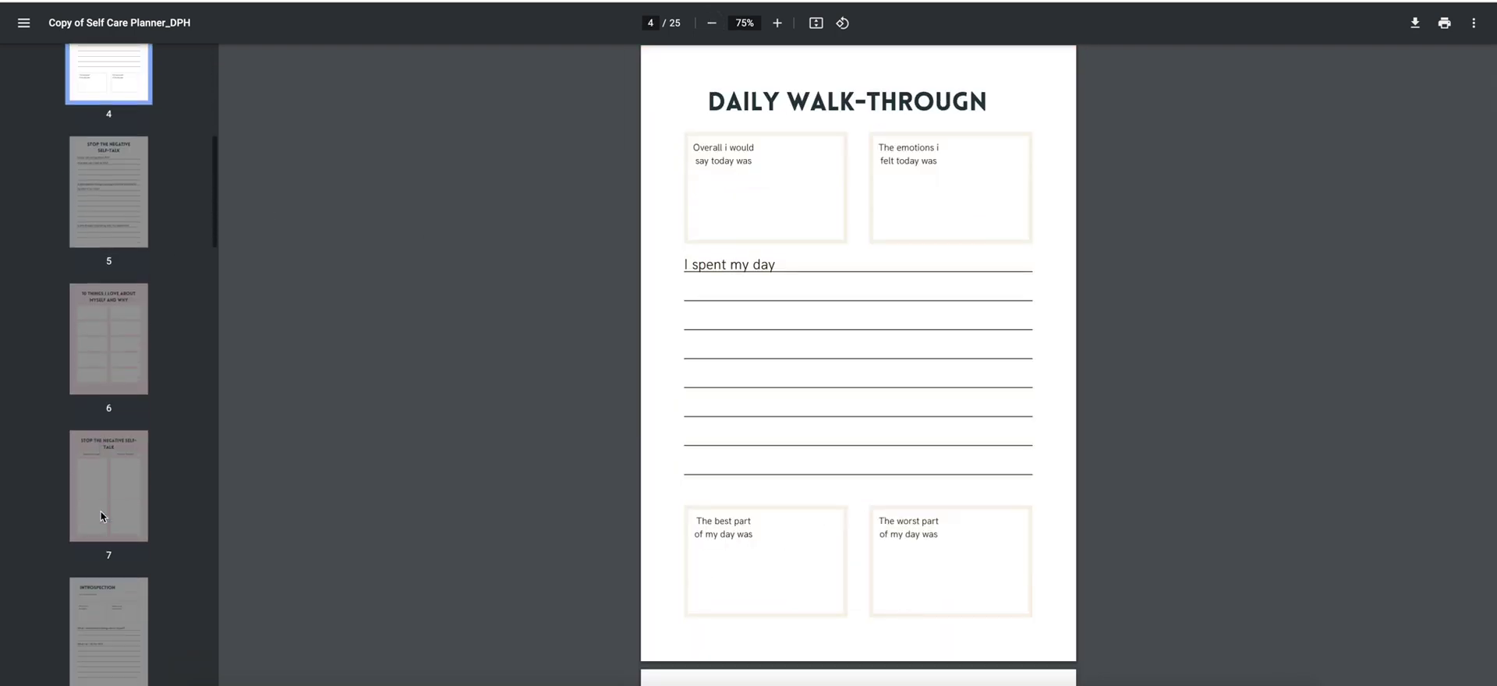
{"action": "scroll", "coordinate": [101, 511], "scroll_direction": "up", "scroll_amount": 15}
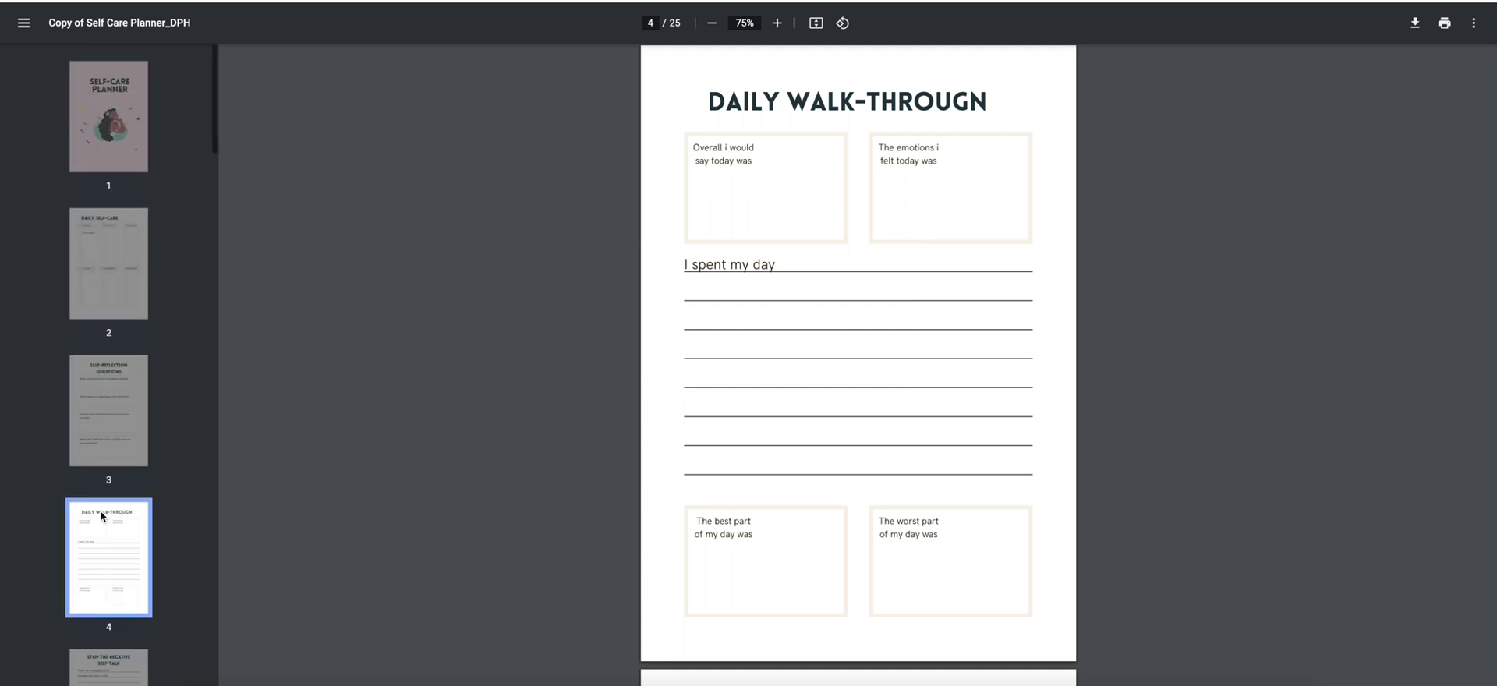
Return to the planner design in Canva, dismiss the print offer and delete a small star graphic beside the cover illustration
{"action": "key", "text": "ctrl+w"}
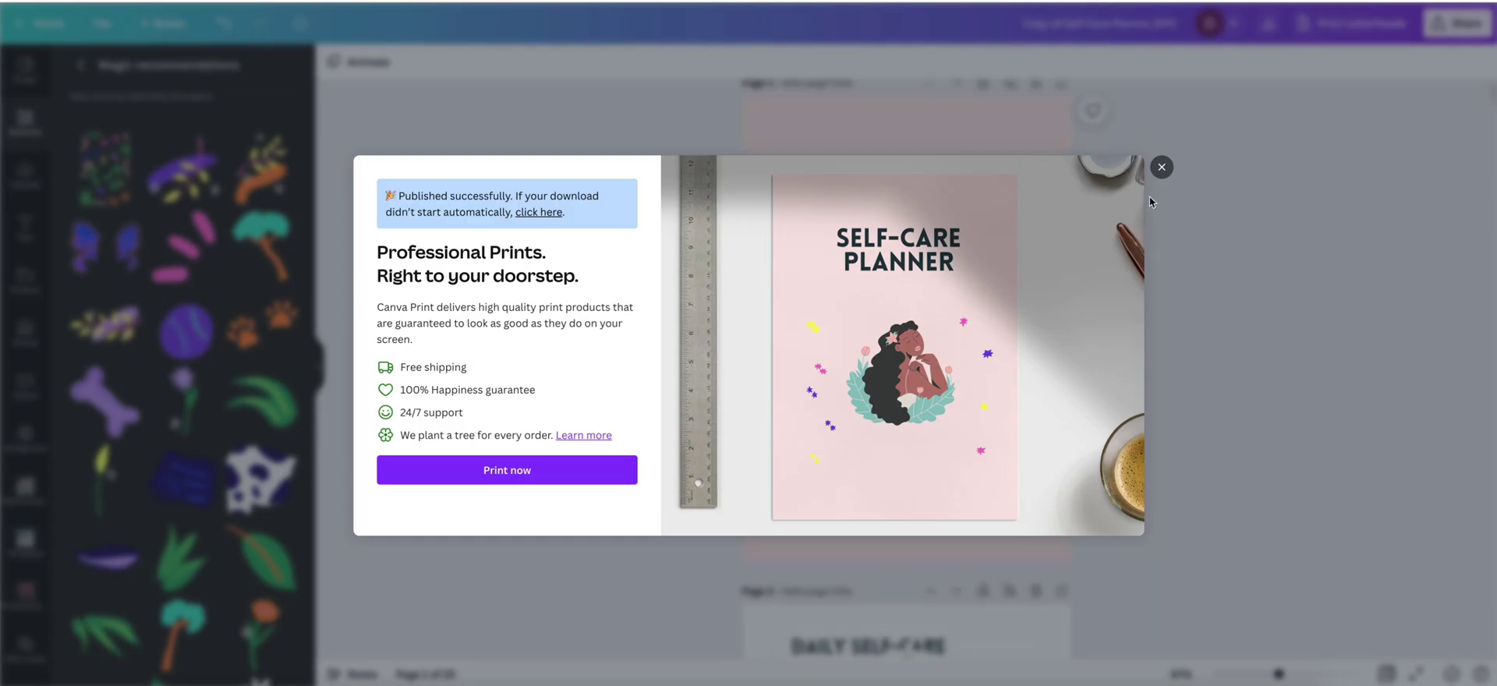
{"action": "left_click", "coordinate": [1160, 168]}
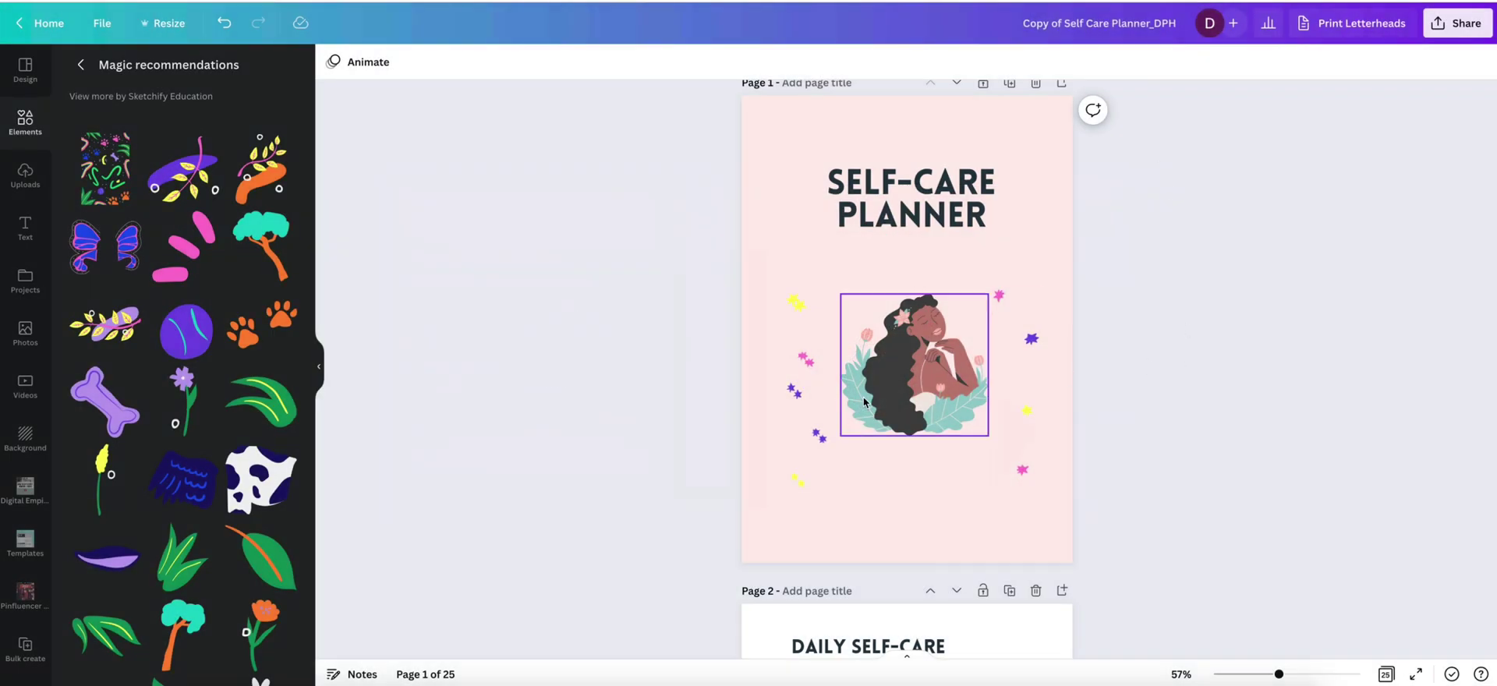
{"action": "left_click", "coordinate": [803, 383]}
{"action": "key", "text": "Delete"}
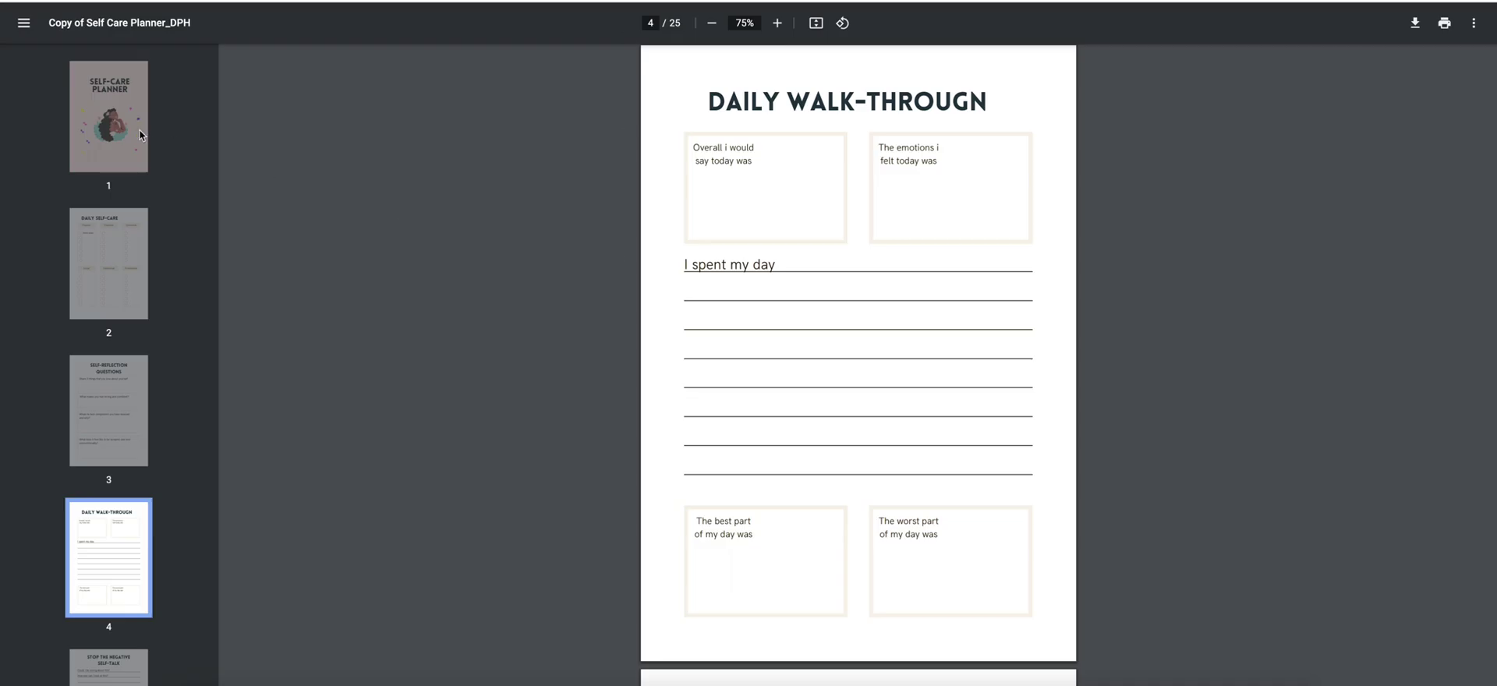
Switch back to the exported PDF and review its pages from the cover through "Goals" on page 9
{"action": "left_click", "coordinate": [140, 134]}
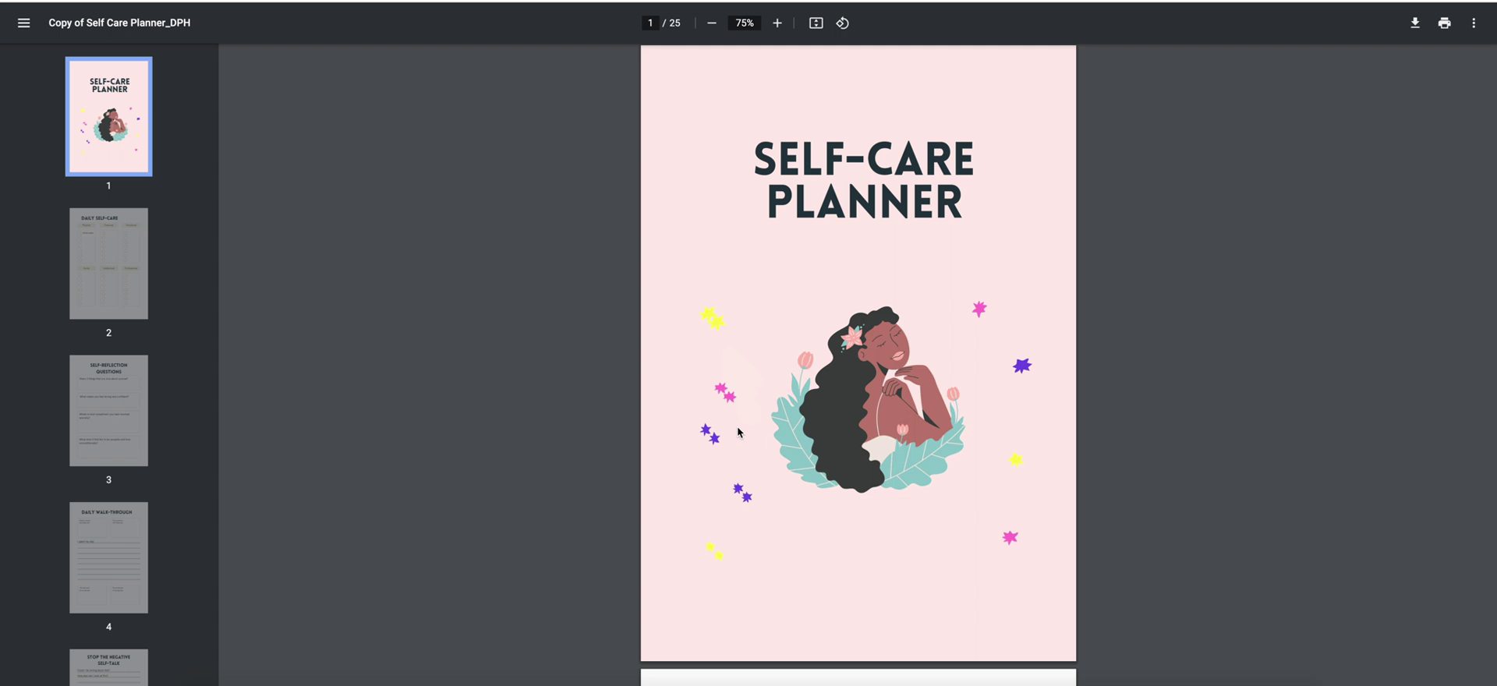
{"action": "left_click", "coordinate": [92, 277]}
{"action": "left_click", "coordinate": [100, 390]}
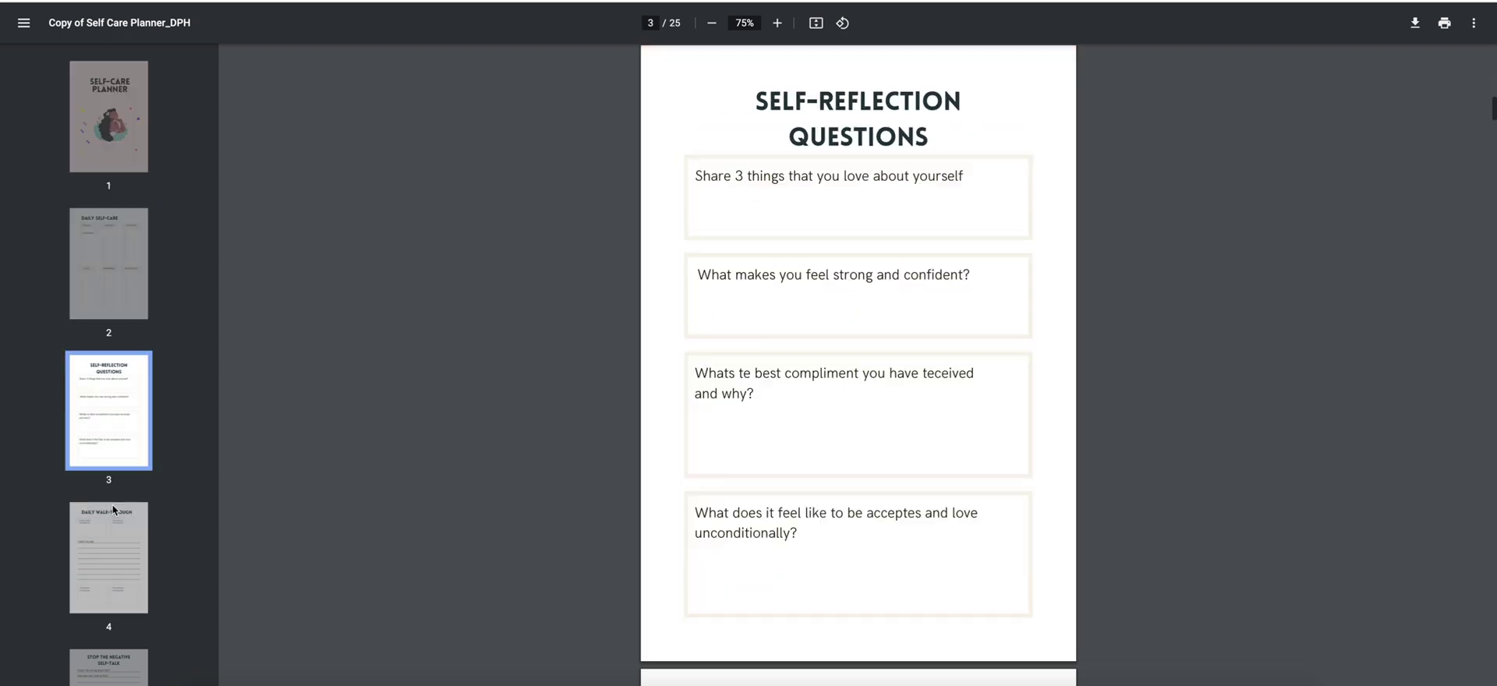
{"action": "scroll", "coordinate": [108, 491], "scroll_direction": "down", "scroll_amount": 4}
{"action": "left_click", "coordinate": [110, 289]}
{"action": "left_click", "coordinate": [105, 423]}
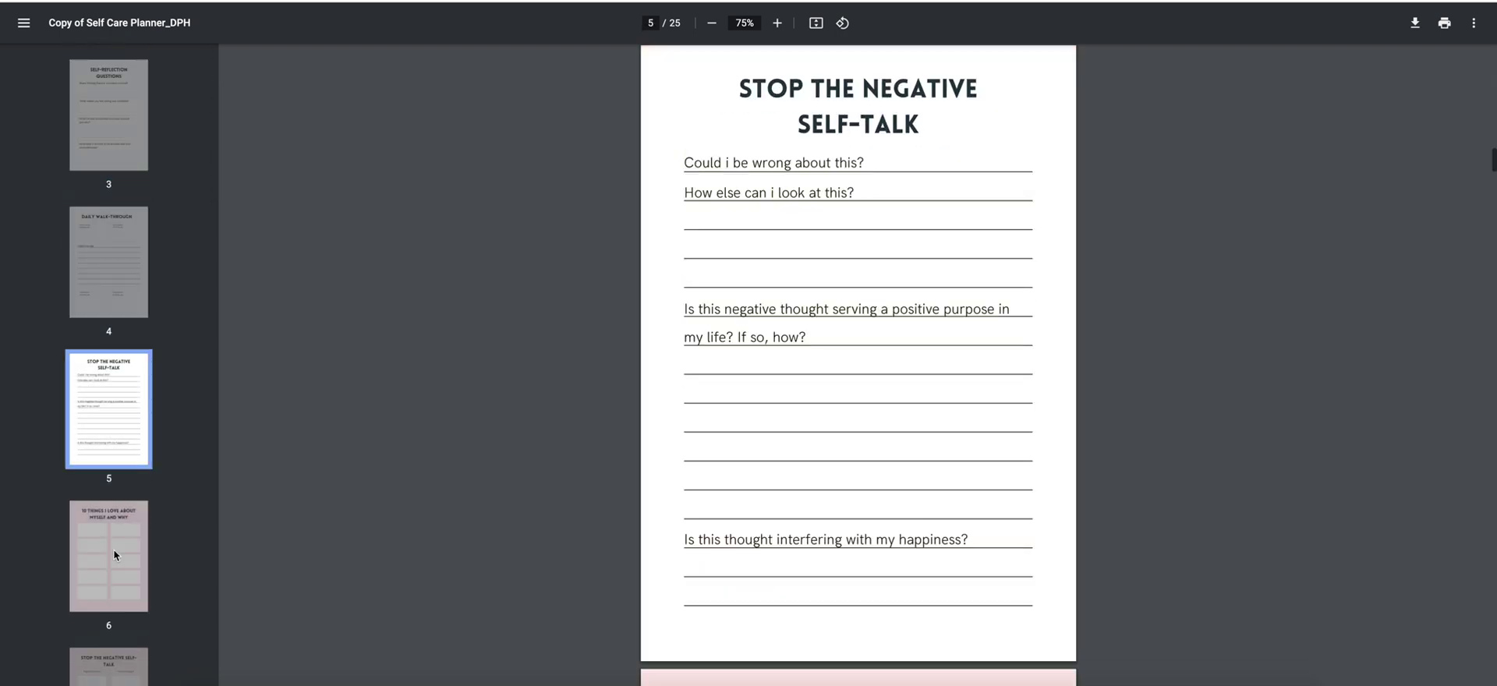
{"action": "left_click", "coordinate": [114, 550]}
{"action": "scroll", "coordinate": [101, 389], "scroll_direction": "down", "scroll_amount": 8}
{"action": "left_click", "coordinate": [92, 270]}
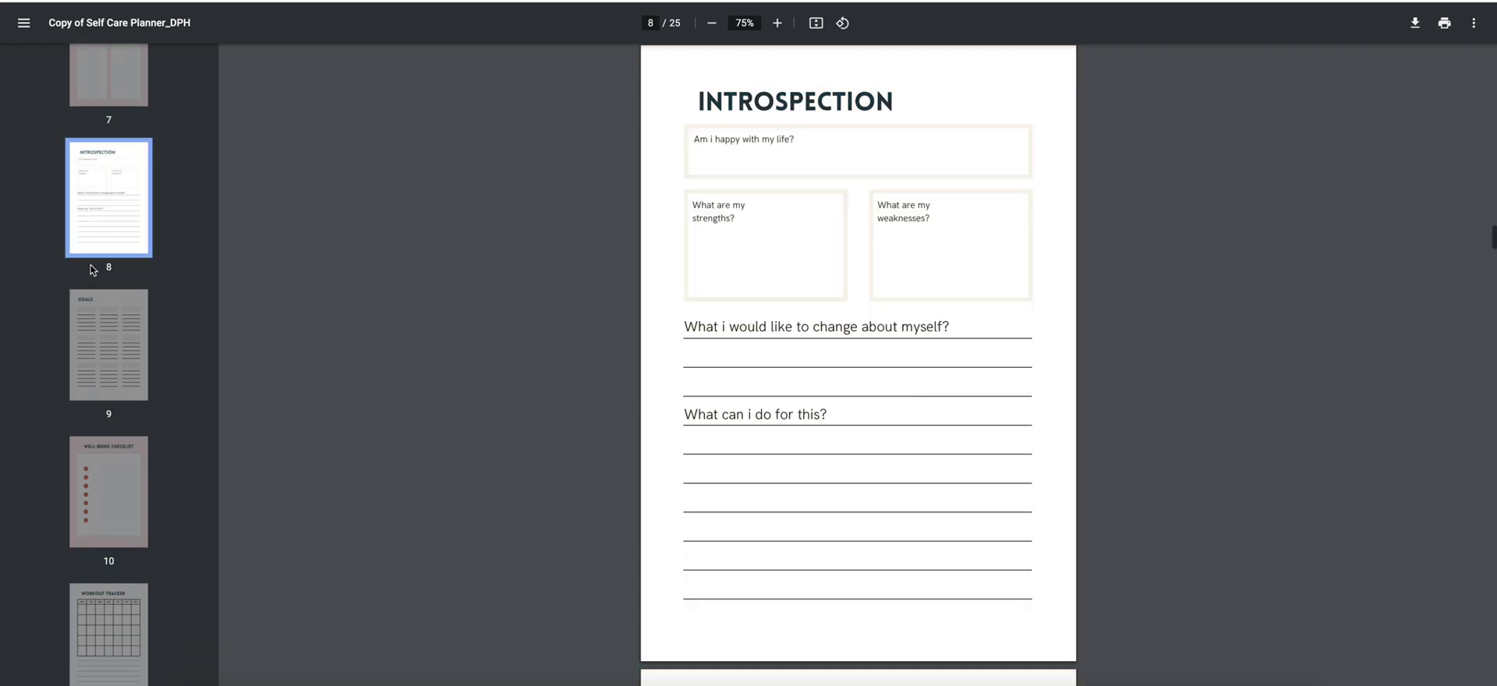
{"action": "left_click", "coordinate": [100, 357]}
{"action": "scroll", "coordinate": [111, 386], "scroll_direction": "up", "scroll_amount": 10}
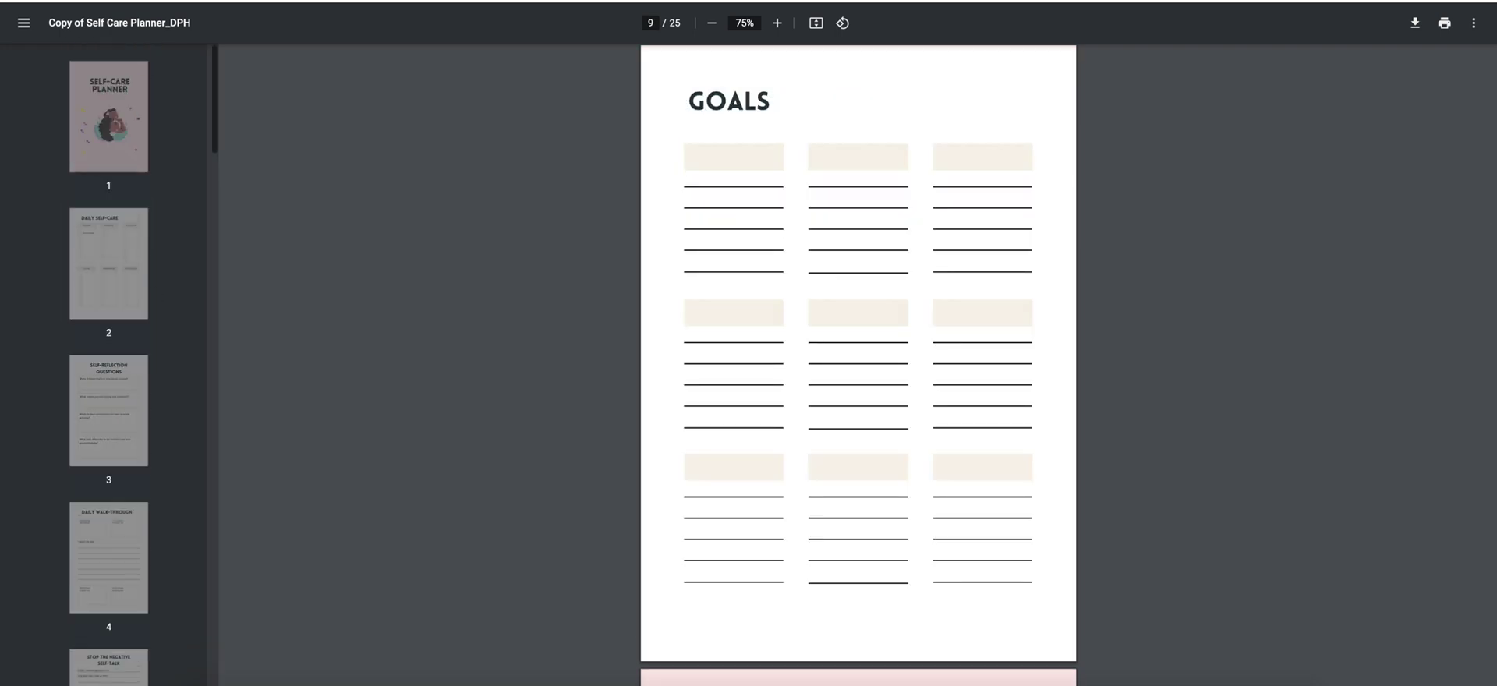